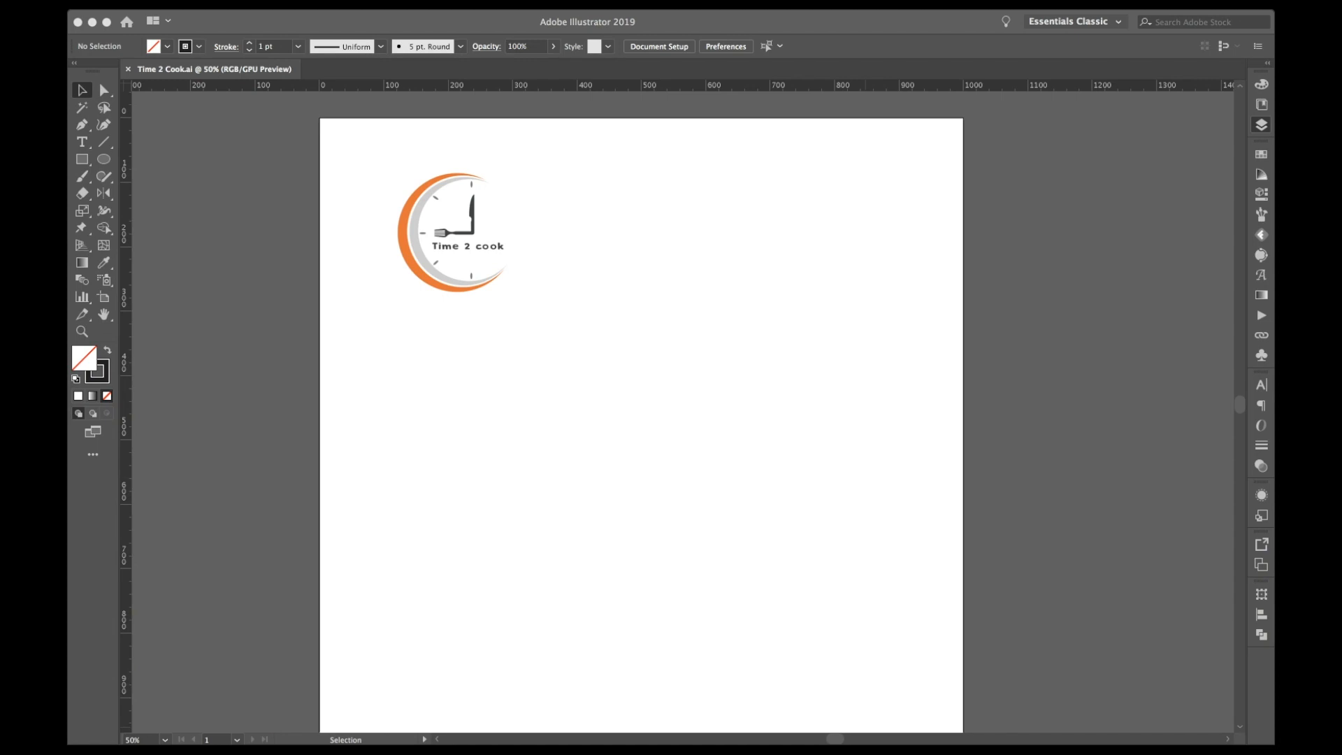
# Step: Display the document grid and view the empty artboard area beside the Time 2 cook logo at 150% zoom
pyautogui.click(521, 718)
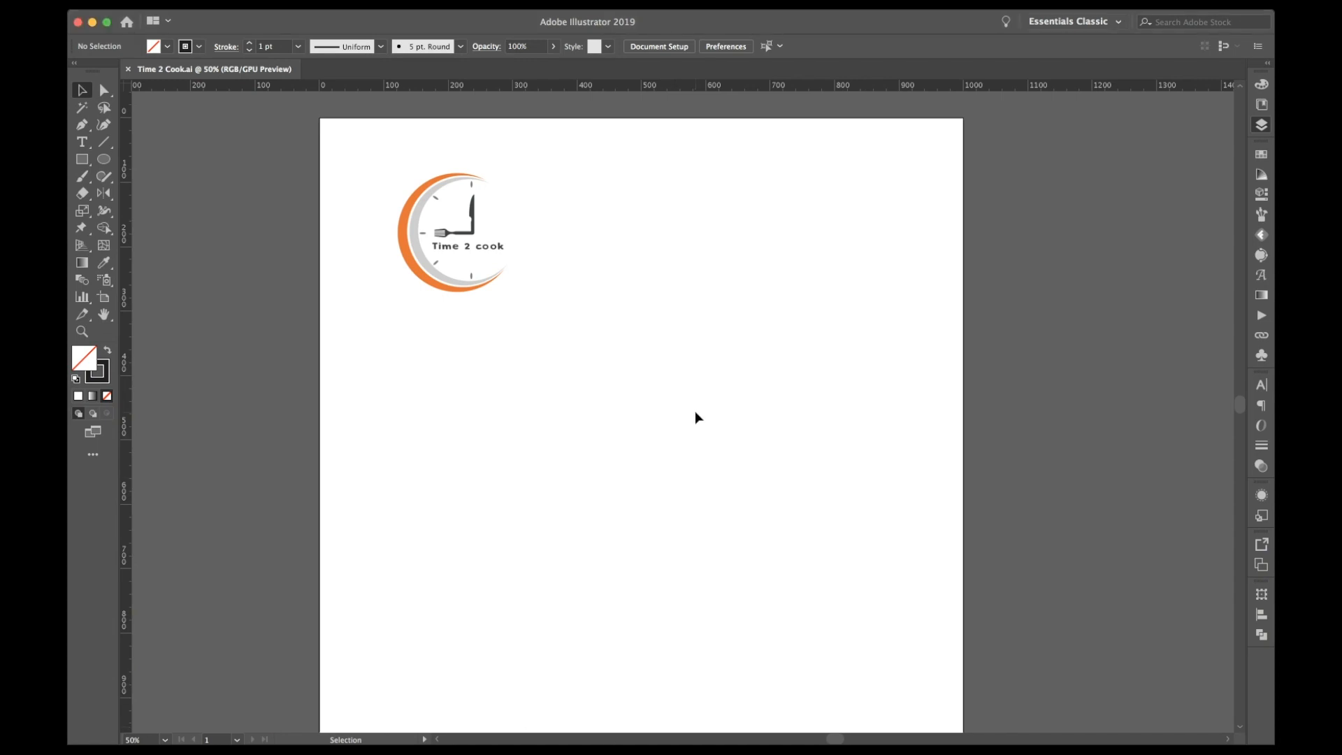
pyautogui.press('super+plus')
pyautogui.press('super+plus')
pyautogui.scroll(5, 695, 412)
pyautogui.press('super+apostrophe')
pyautogui.scroll(3, 695, 411)
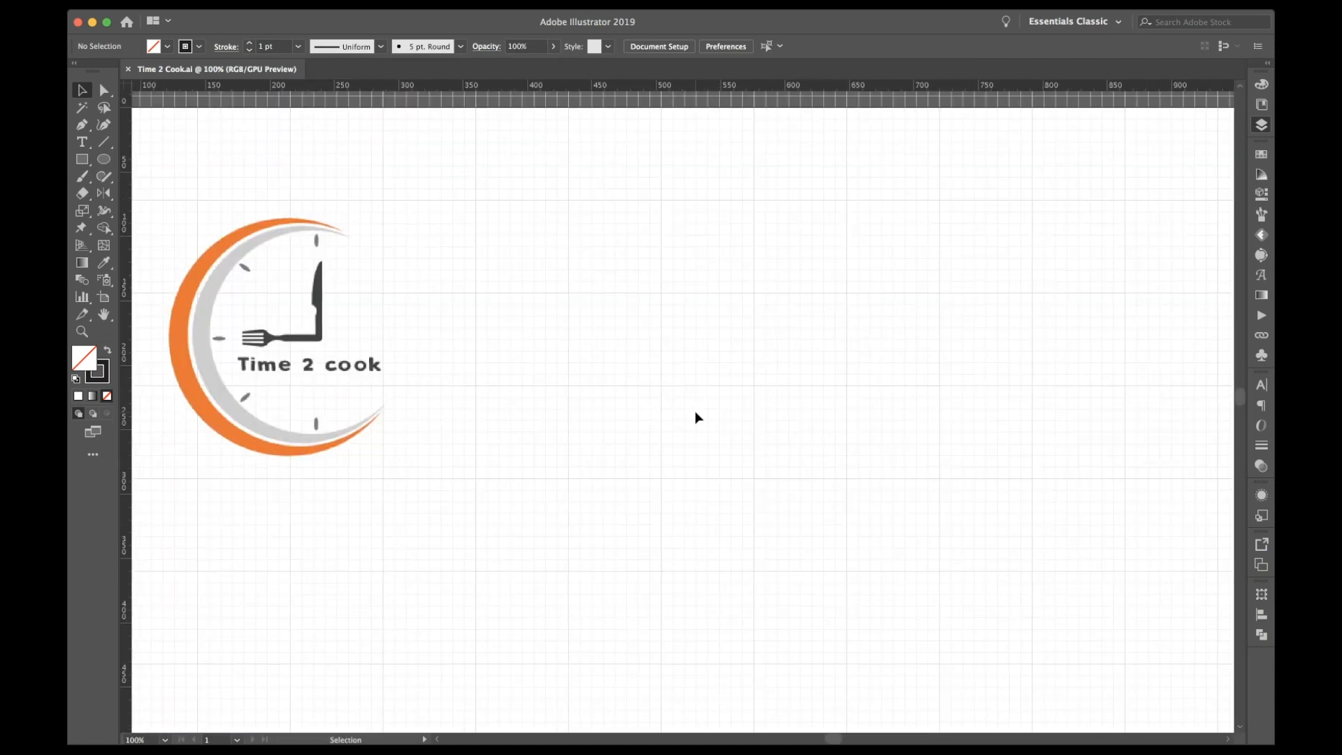
pyautogui.press('super+plus')
pyautogui.hscroll(-3, 694, 411)
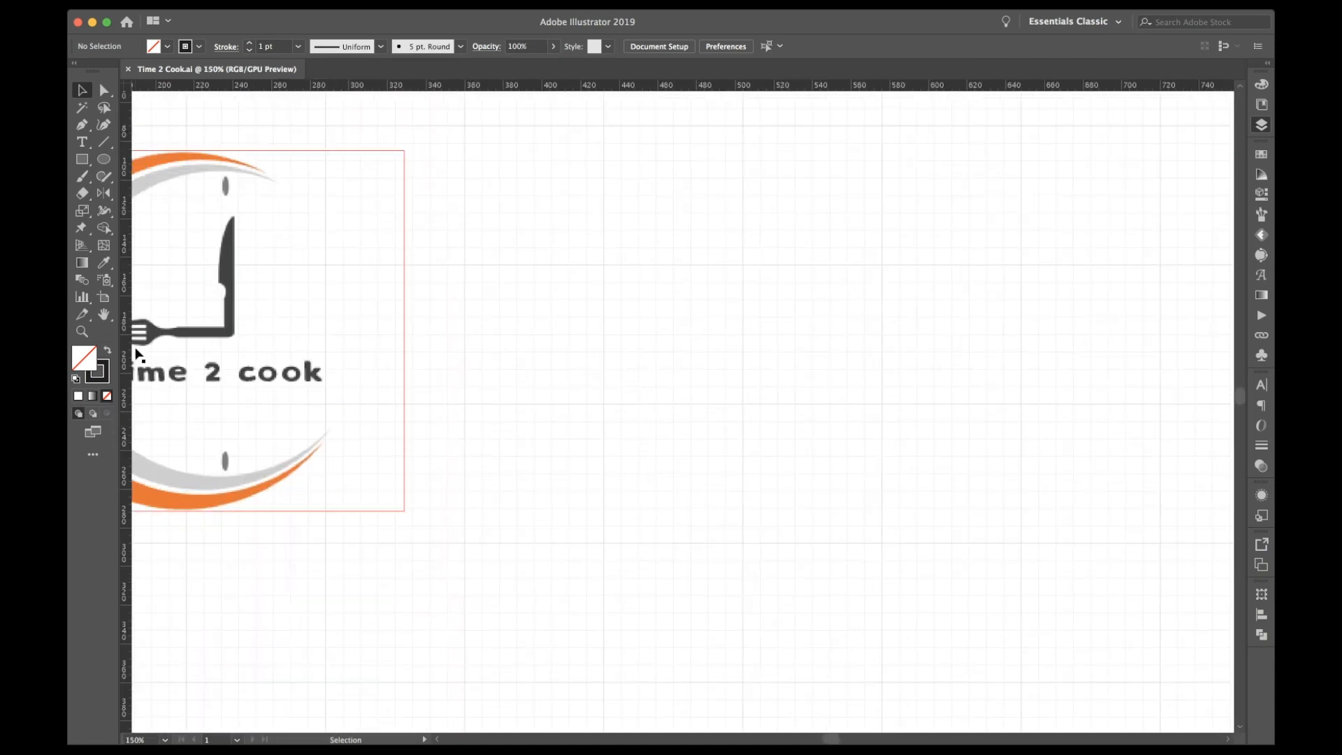
# Step: Draw a black, stroke-free knife outline beside the logo with the Pen tool, about 18 px wide and 144 px tall, with a slanted tip
pyautogui.click(108, 351)
pyautogui.press('p')
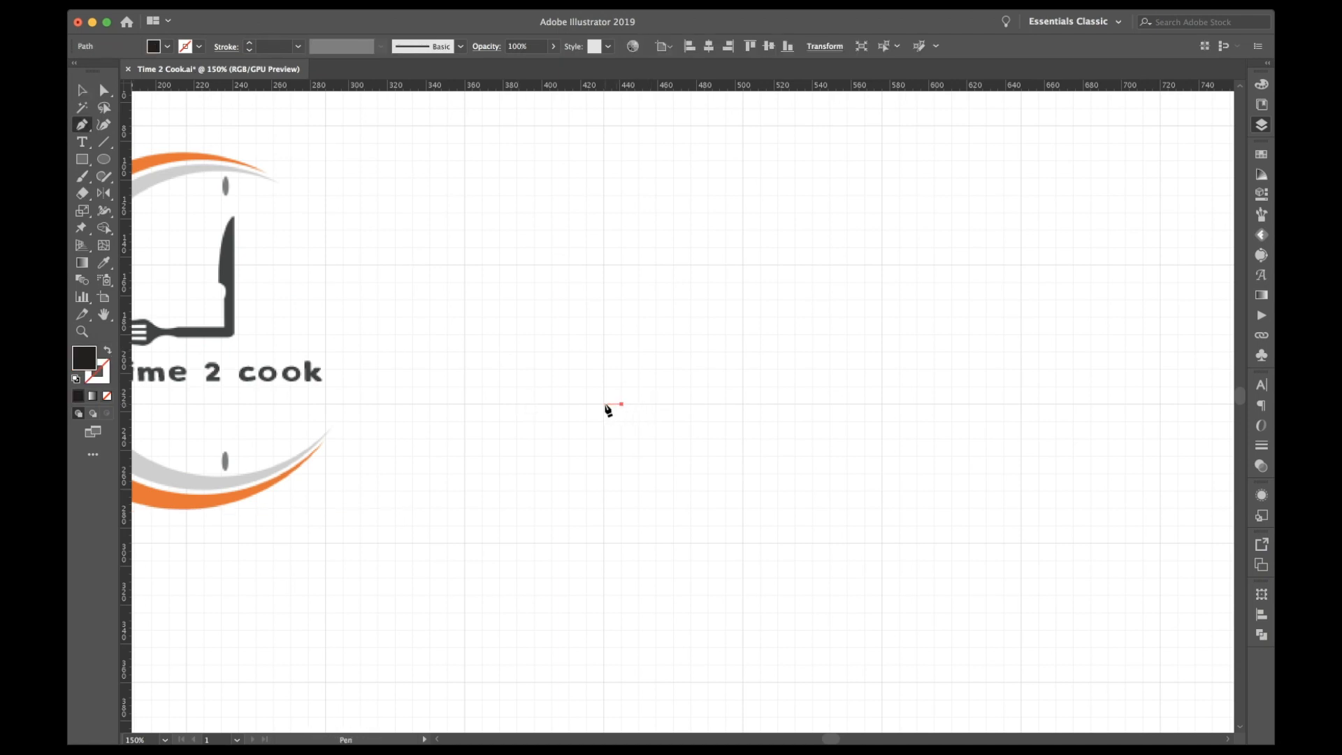
pyautogui.moveTo(603, 404); pyautogui.dragTo(621, 404)
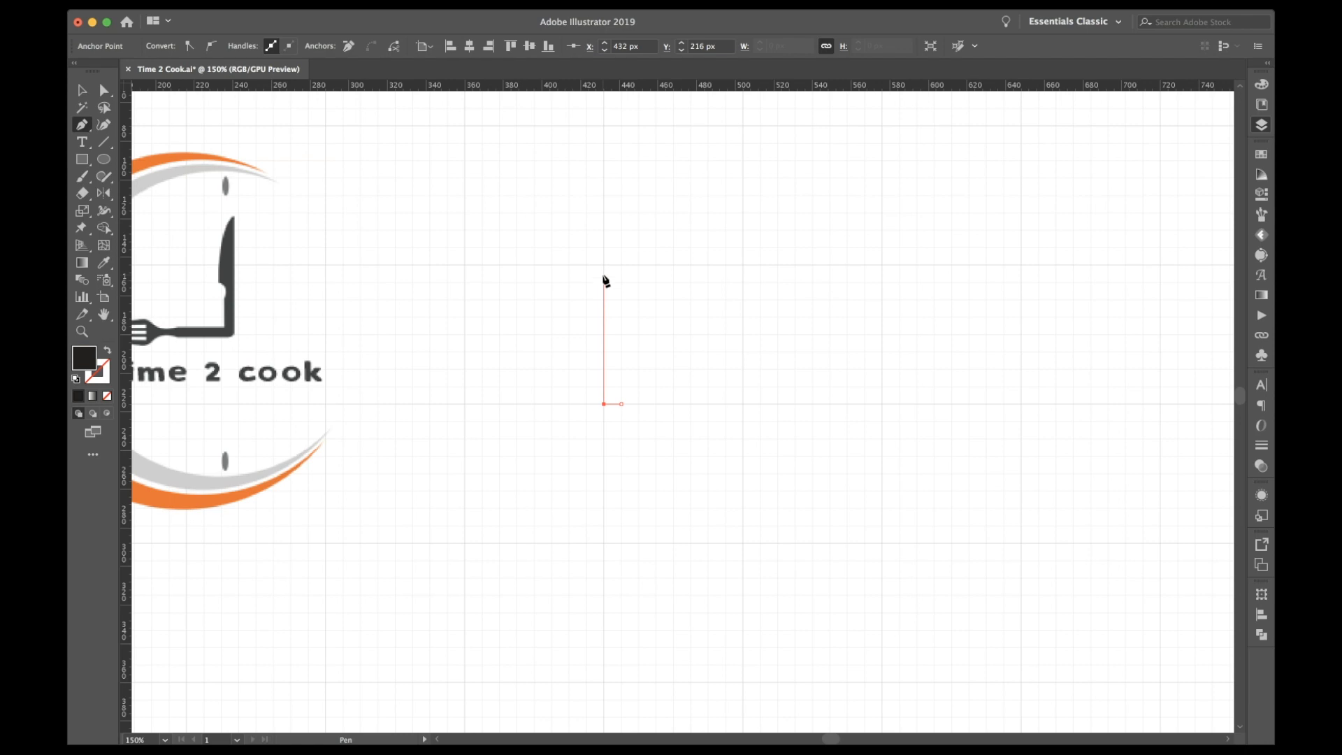
pyautogui.moveTo(602, 302); pyautogui.dragTo(587, 300)
pyautogui.click(586, 161)
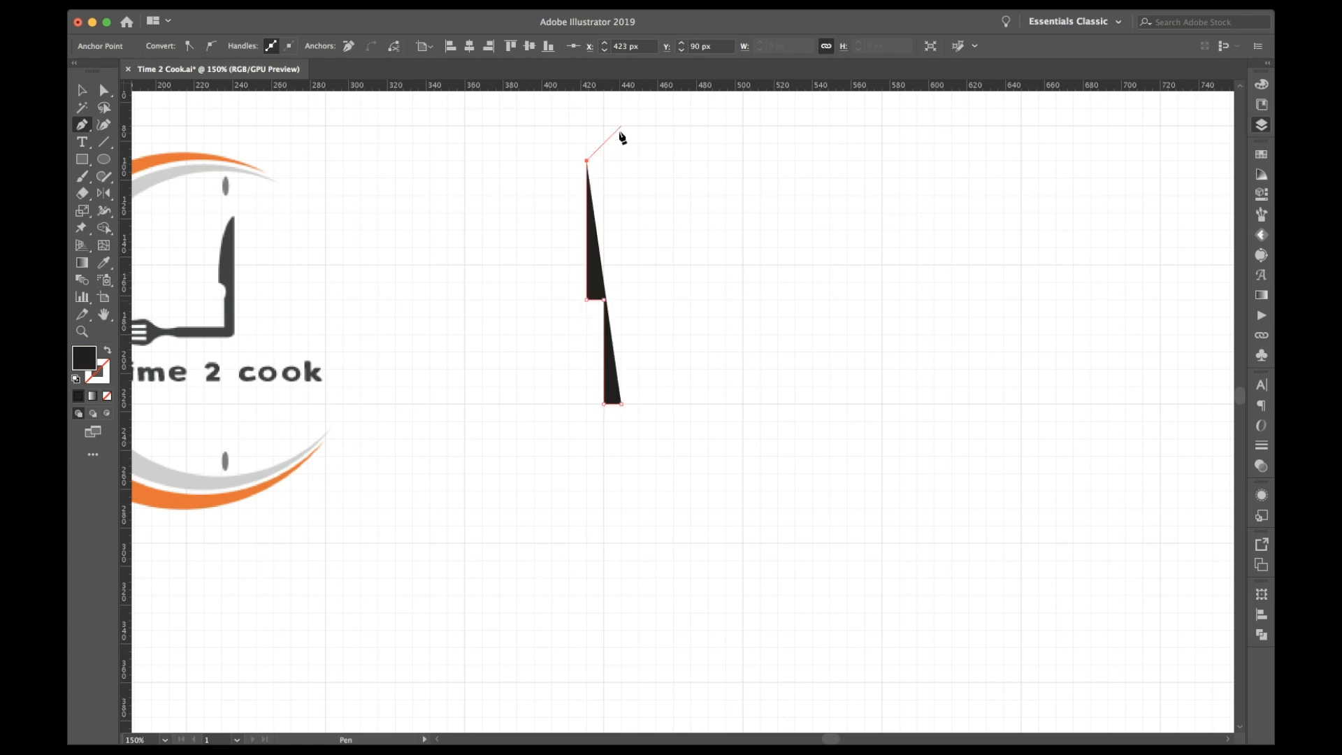
pyautogui.click(622, 126)
pyautogui.click(621, 404)
# Step: Duplicate the knife to its right and round the copy's blade corner into a large curve
pyautogui.press('v')
pyautogui.moveTo(615, 217); pyautogui.dragTo(825, 218)
pyautogui.click(871, 188)
pyautogui.press('a')
pyautogui.click(828, 174)
pyautogui.moveTo(826, 166); pyautogui.dragTo(946, 312)
pyautogui.press('v')
pyautogui.click(897, 261)
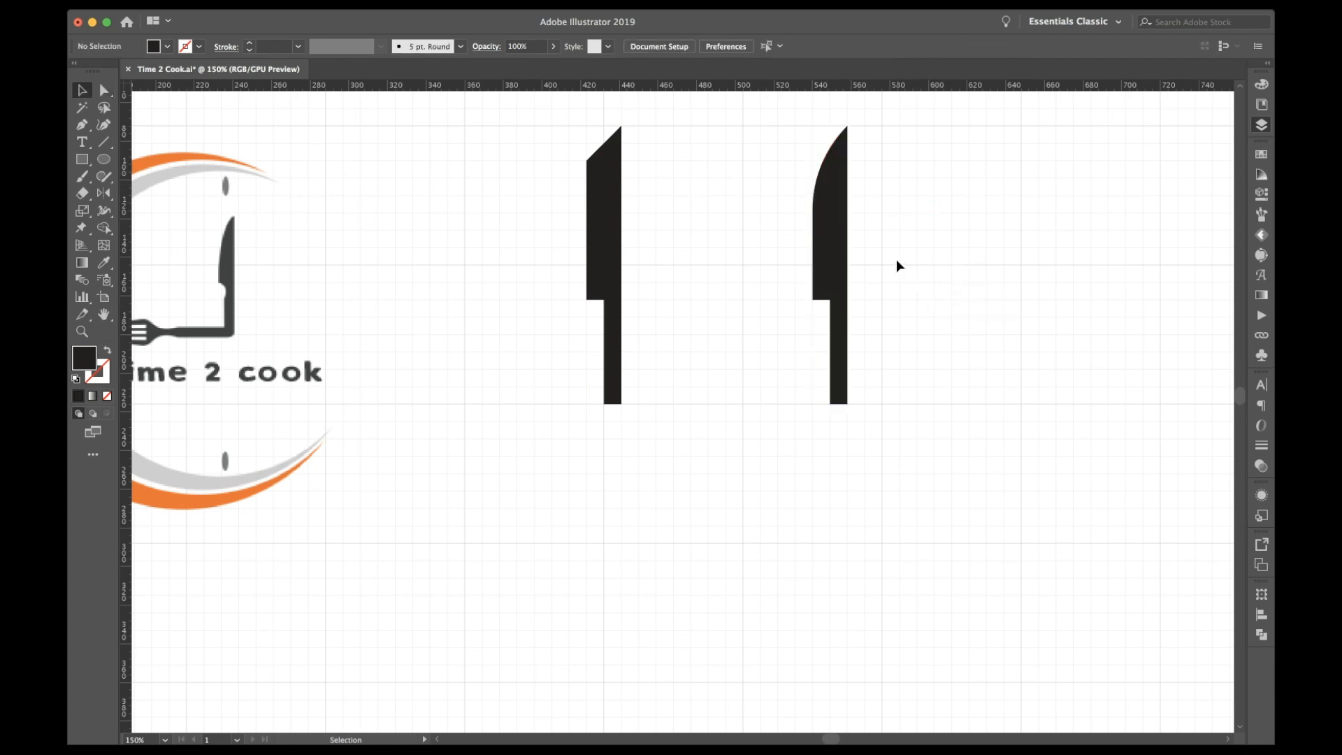
# Step: Examine the anchor points and corner radius of the rounded knife
pyautogui.scroll(-1, 897, 265)
pyautogui.hscroll(2, 897, 265)
pyautogui.press('a')
pyautogui.click(812, 138)
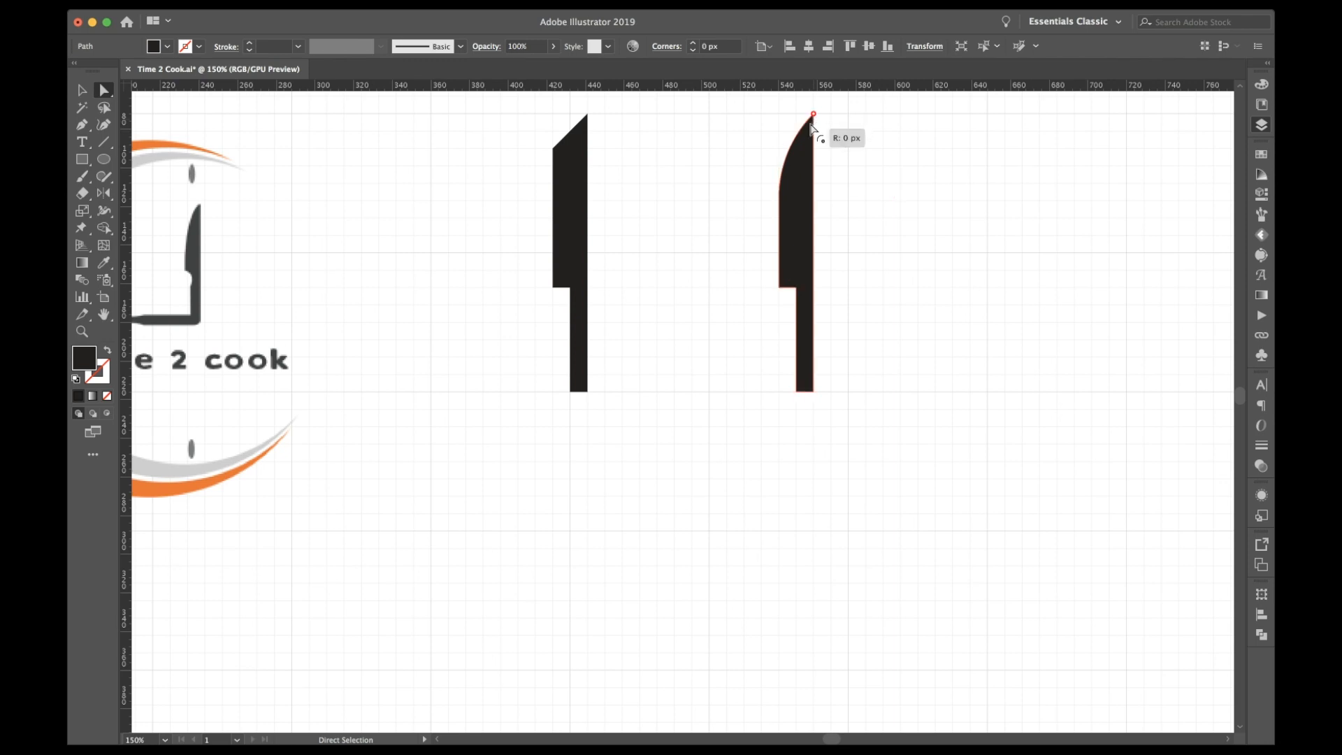
pyautogui.click(838, 147)
pyautogui.click(808, 174)
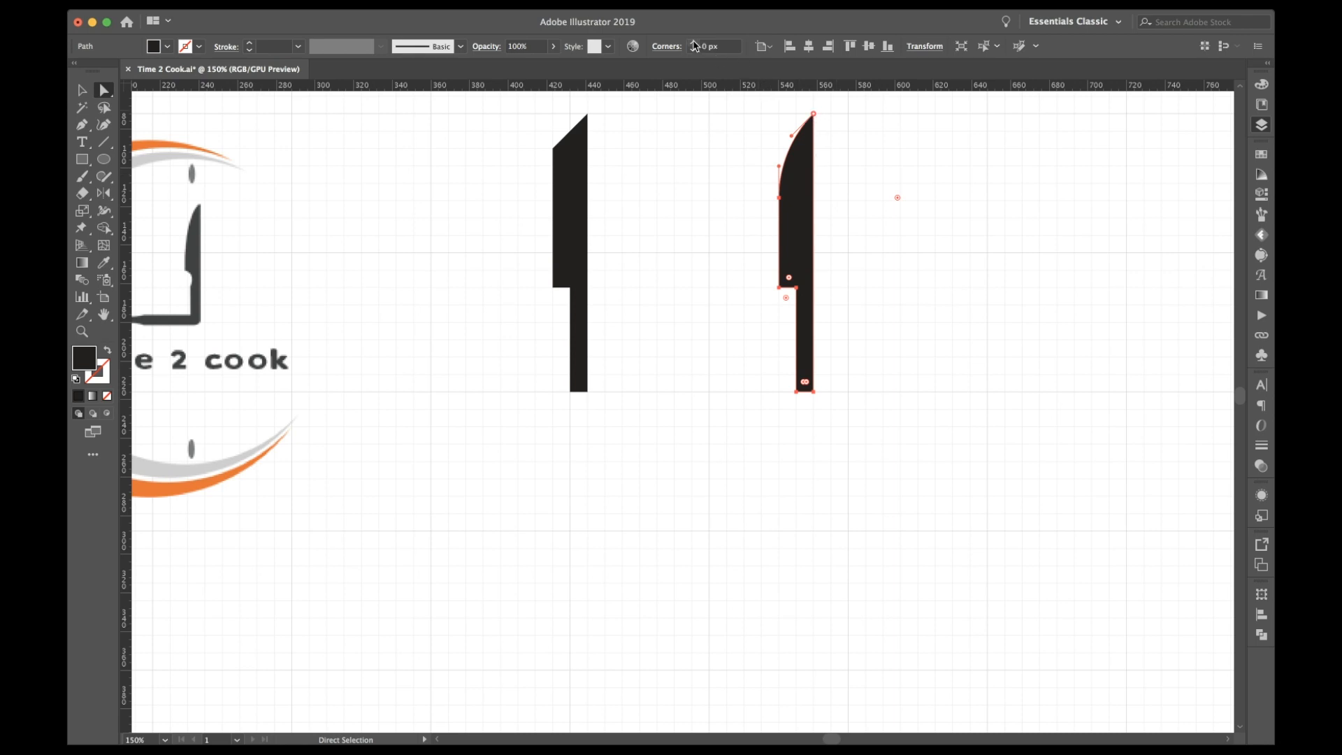
pyautogui.click(877, 170)
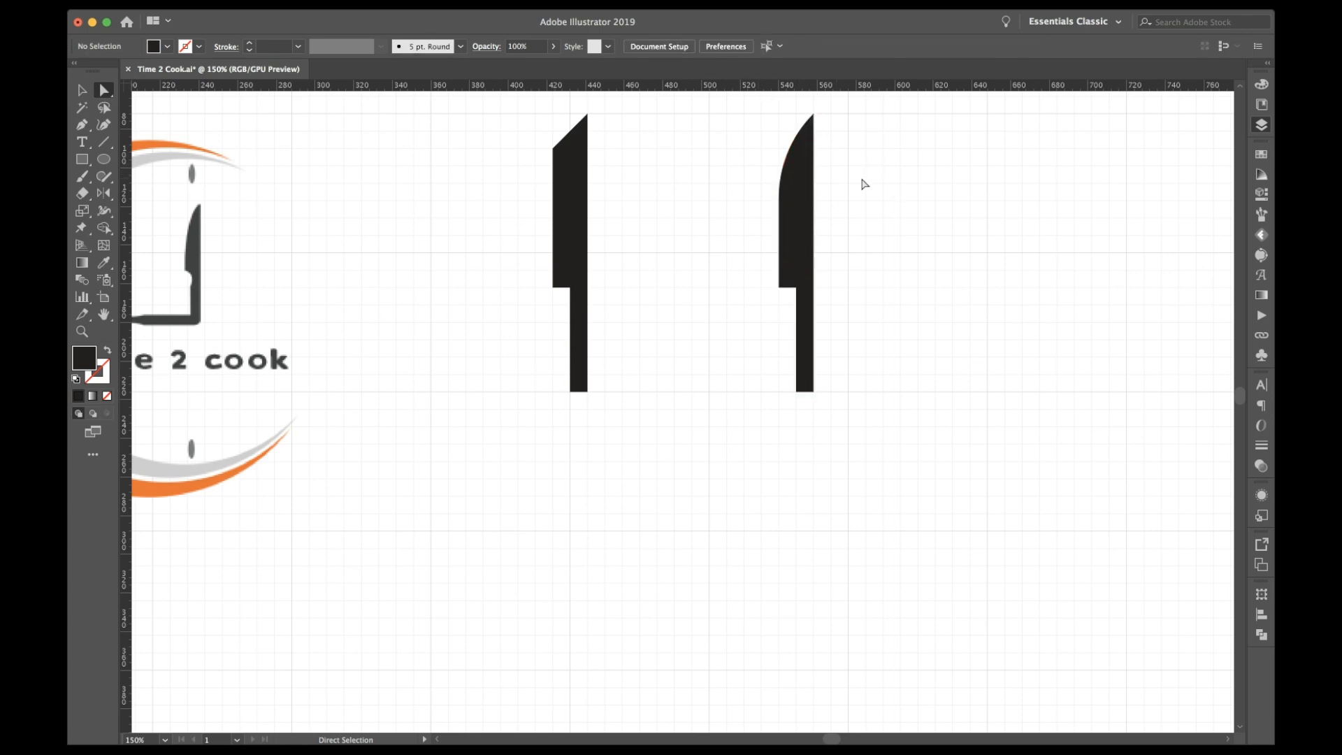
# Step: Draw a narrow black rectangle about 9 px wide and 99 px tall beside the rounded knife as the fork handle
pyautogui.hscroll(5, 860, 182)
pyautogui.press('v')
pyautogui.scroll(1, 860, 182)
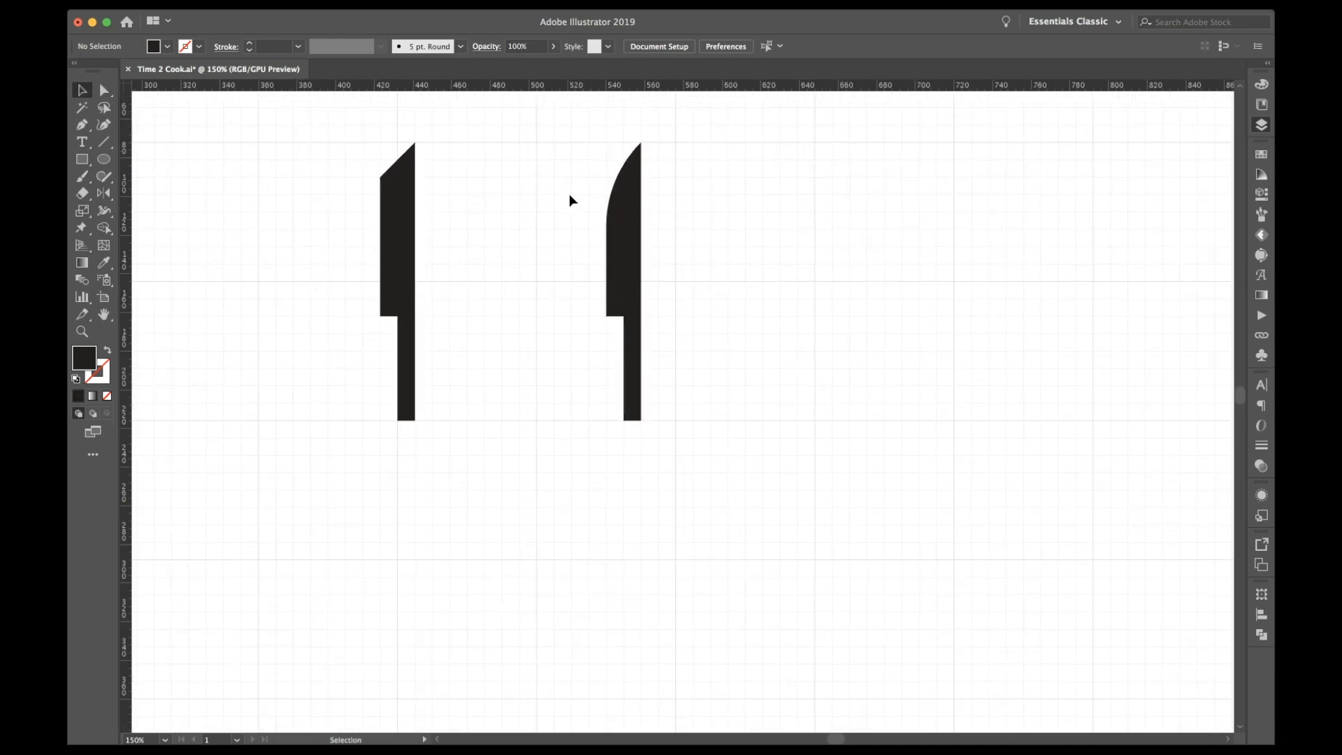
pyautogui.press('super+equal')
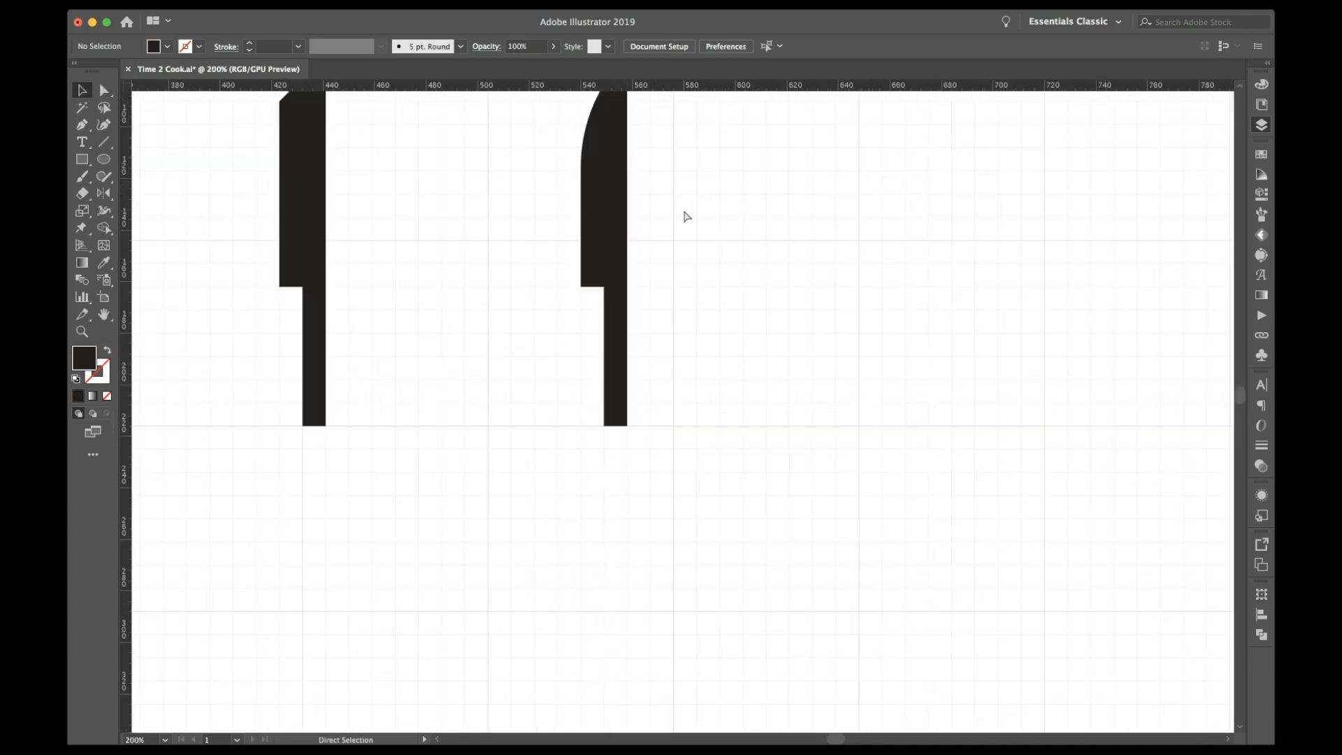
pyautogui.hscroll(4, 683, 216)
pyautogui.scroll(1, 683, 216)
pyautogui.click(82, 159)
pyautogui.hscroll(4, 359, 339)
pyautogui.scroll(1, 486, 424)
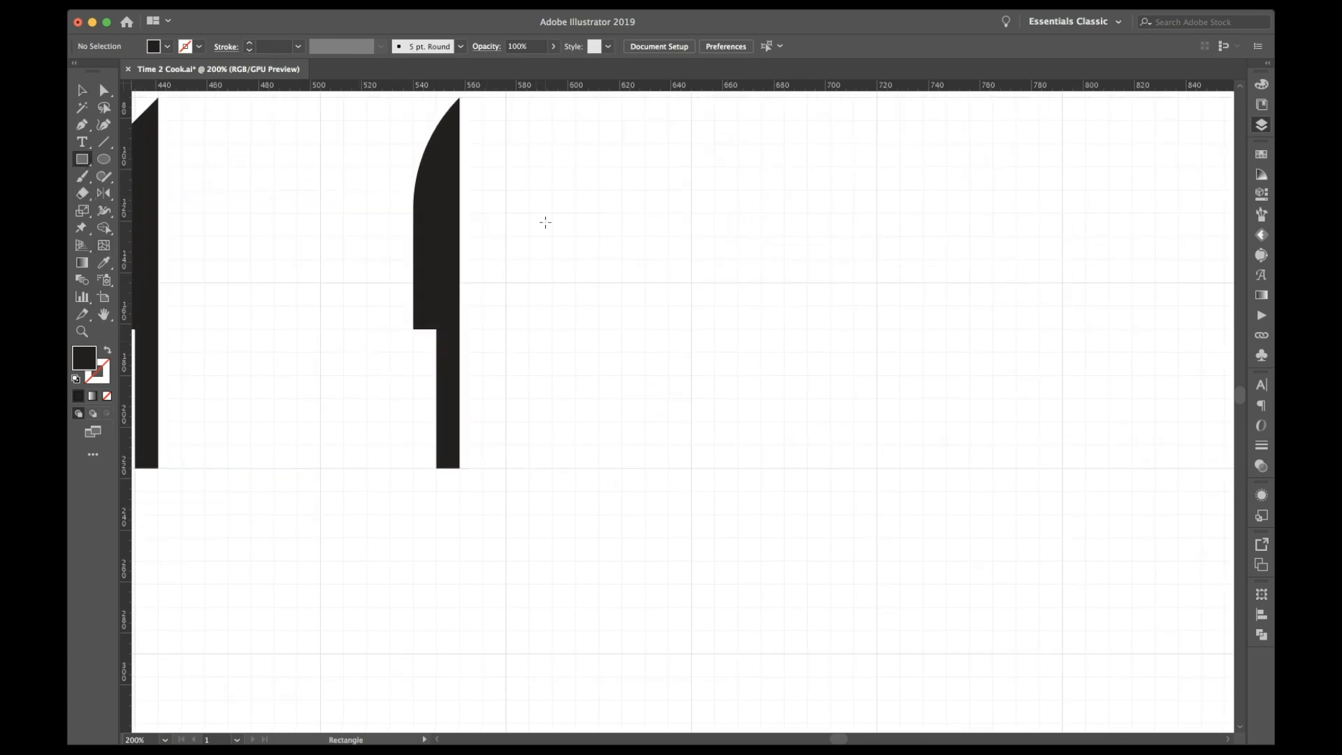
pyautogui.moveTo(529, 213); pyautogui.dragTo(553, 467)
pyautogui.press('v')
pyautogui.click(587, 440)
pyautogui.scroll(5, 587, 440)
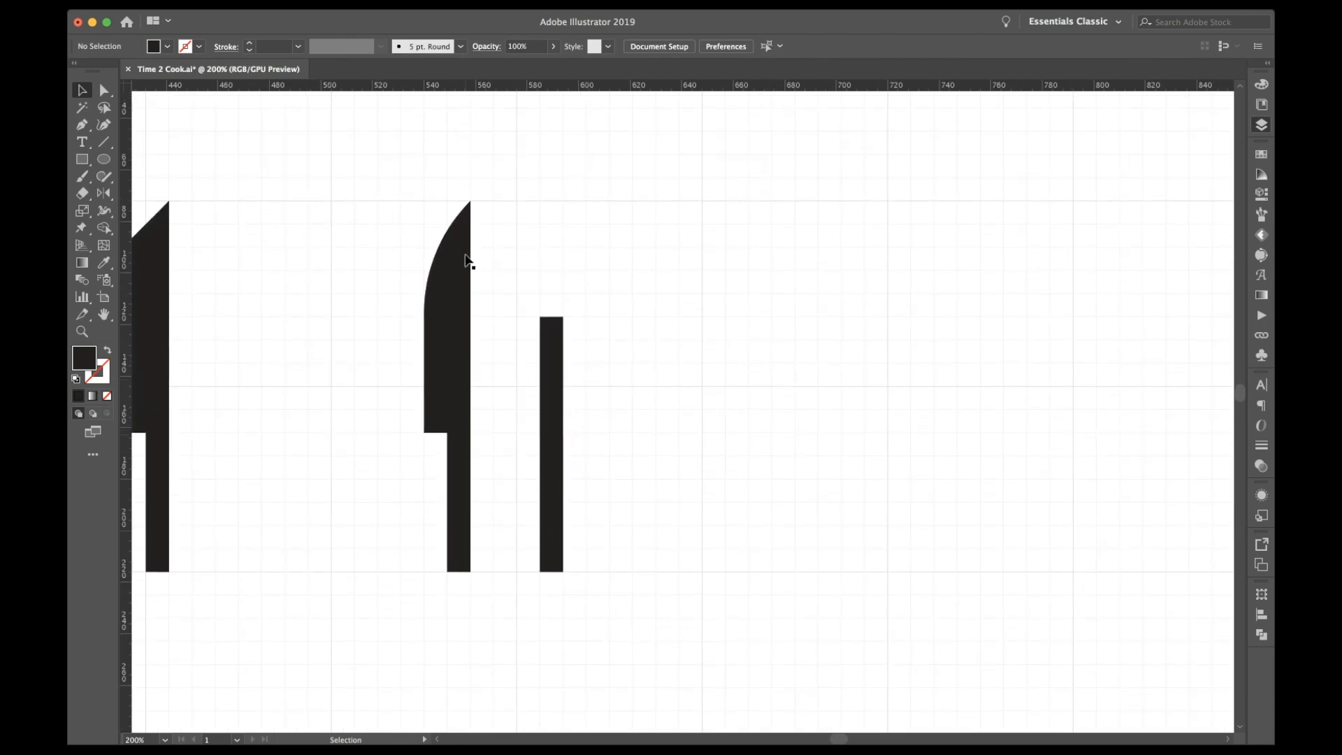
# Step: Draw the fork head above the handle with the Pen tool, about 27 px wide and 45 px tall, tapering to the handle's width
pyautogui.press('p')
pyautogui.click(540, 317)
pyautogui.click(516, 271)
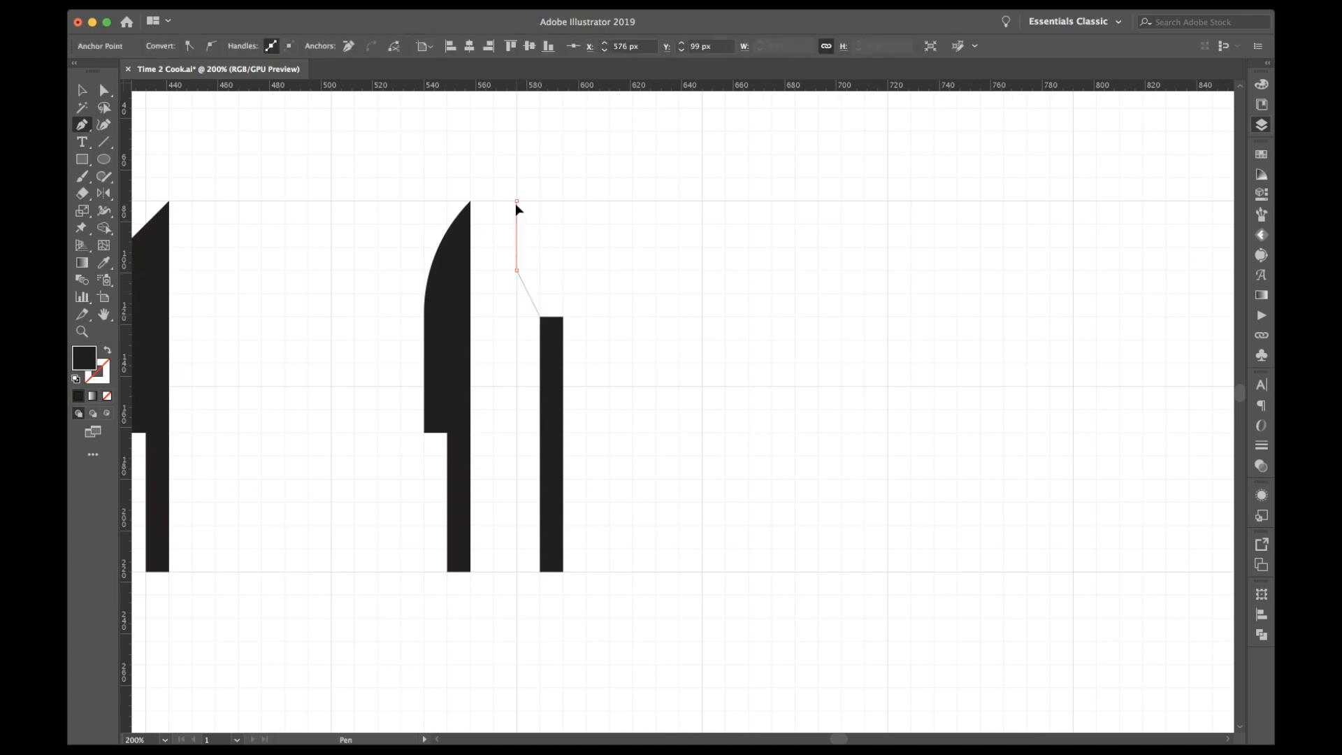
pyautogui.click(517, 201)
pyautogui.click(586, 201)
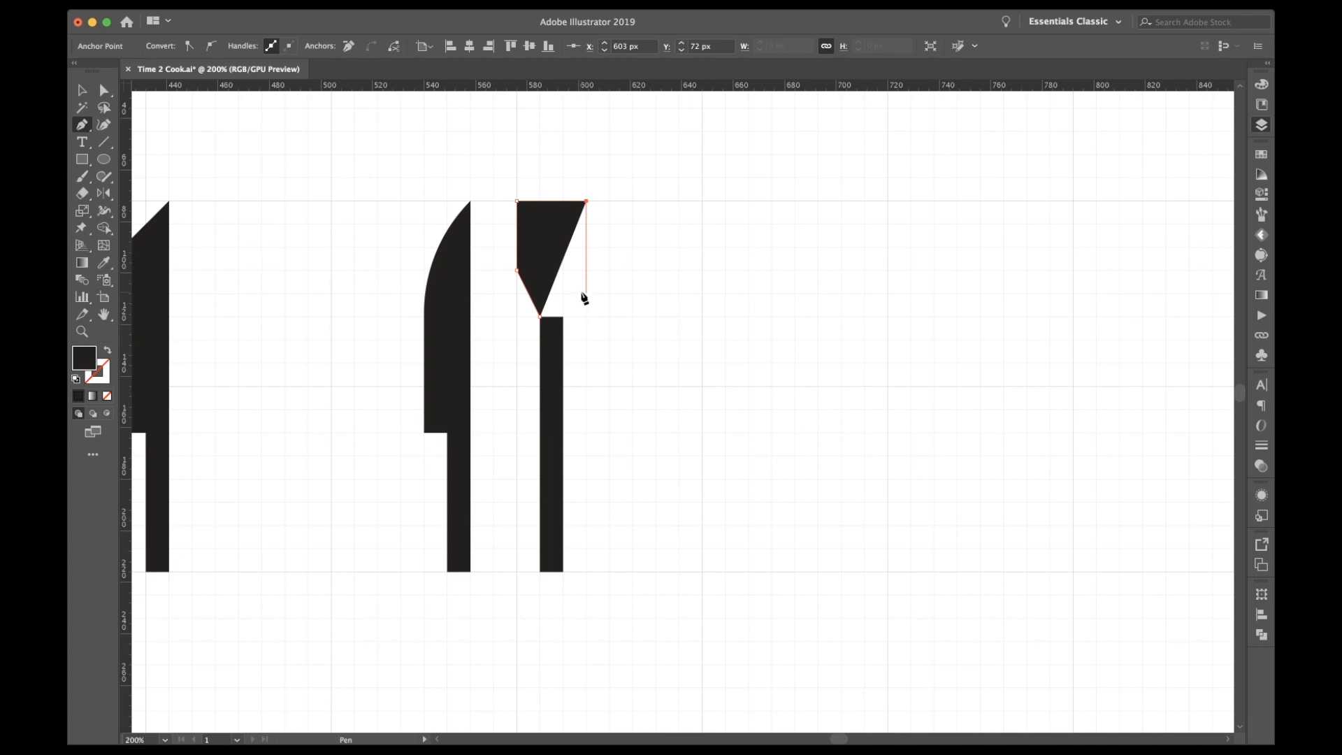
pyautogui.click(586, 270)
pyautogui.click(562, 316)
pyautogui.click(539, 317)
pyautogui.press('v')
pyautogui.click(612, 338)
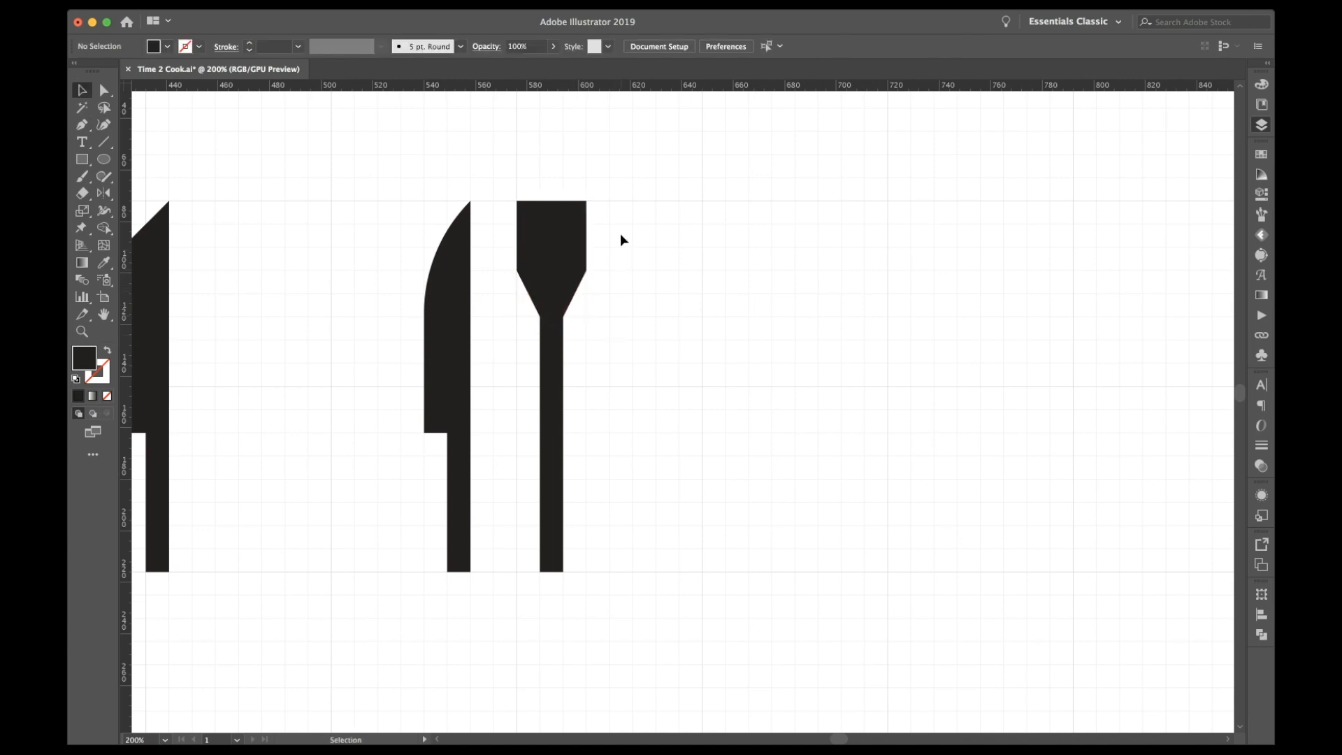
# Step: Duplicate the fork head and handle together to the right at the same height
pyautogui.moveTo(551, 255); pyautogui.dragTo(493, 332)
pyautogui.keyDown('alt'); pyautogui.moveTo(557, 272); pyautogui.dragTo(715, 275); pyautogui.keyUp('alt')
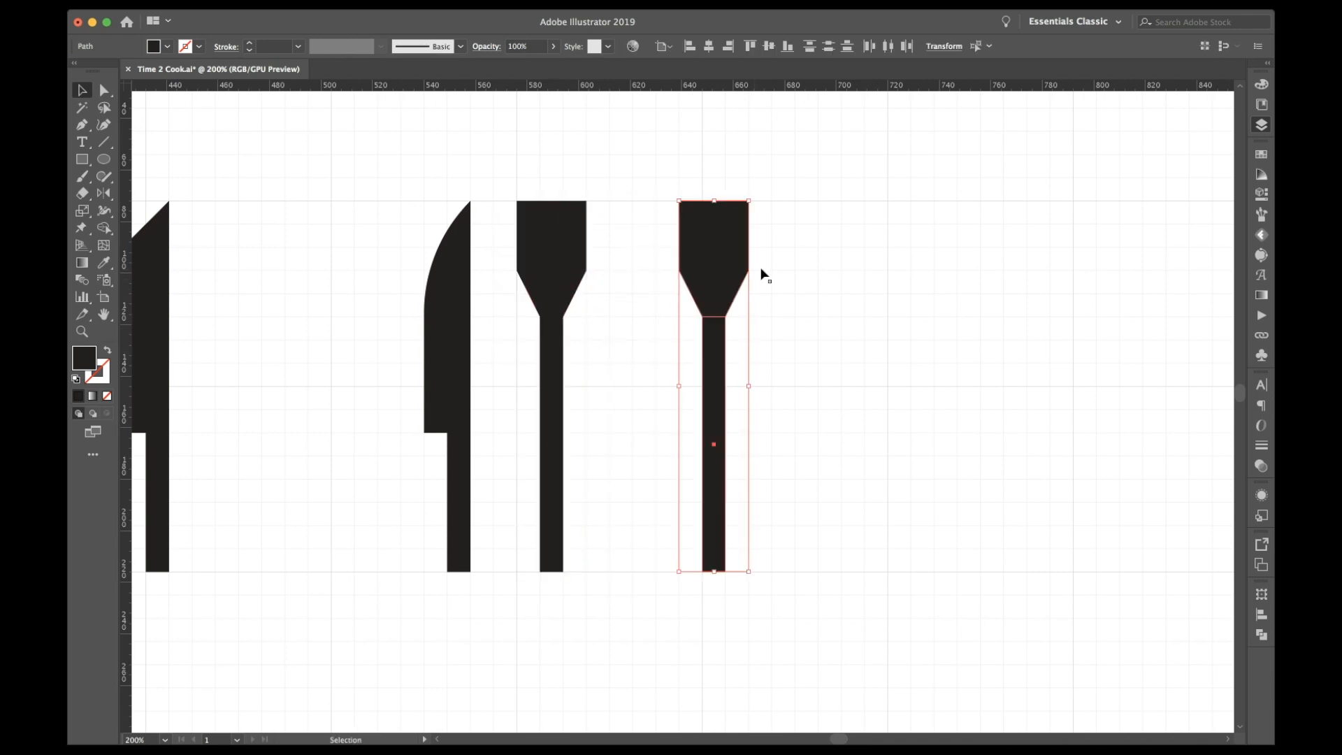
pyautogui.click(780, 280)
# Step: Add two narrow white rectangles across the top of the copied fork head to mark the gaps between three tines
pyautogui.press('super+equal')
pyautogui.scroll(2, 780, 276)
pyautogui.hscroll(2, 781, 275)
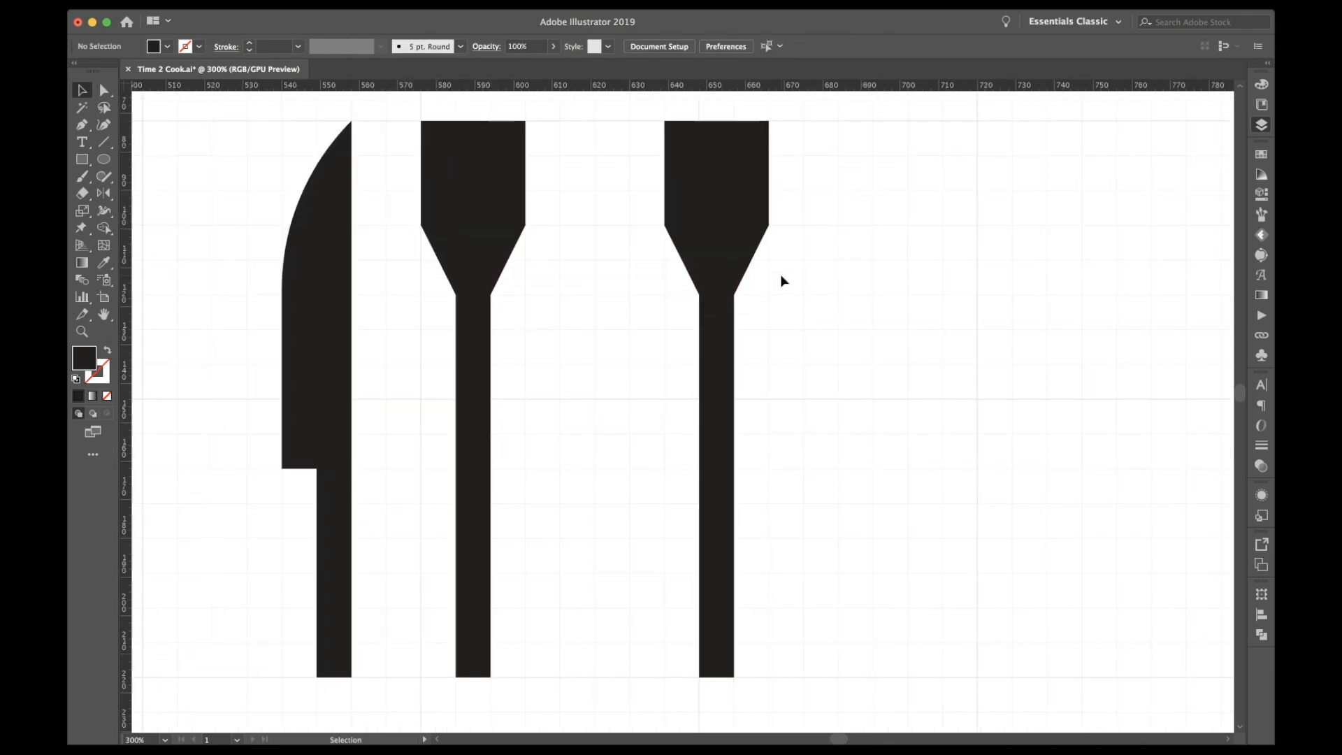
pyautogui.click(82, 160)
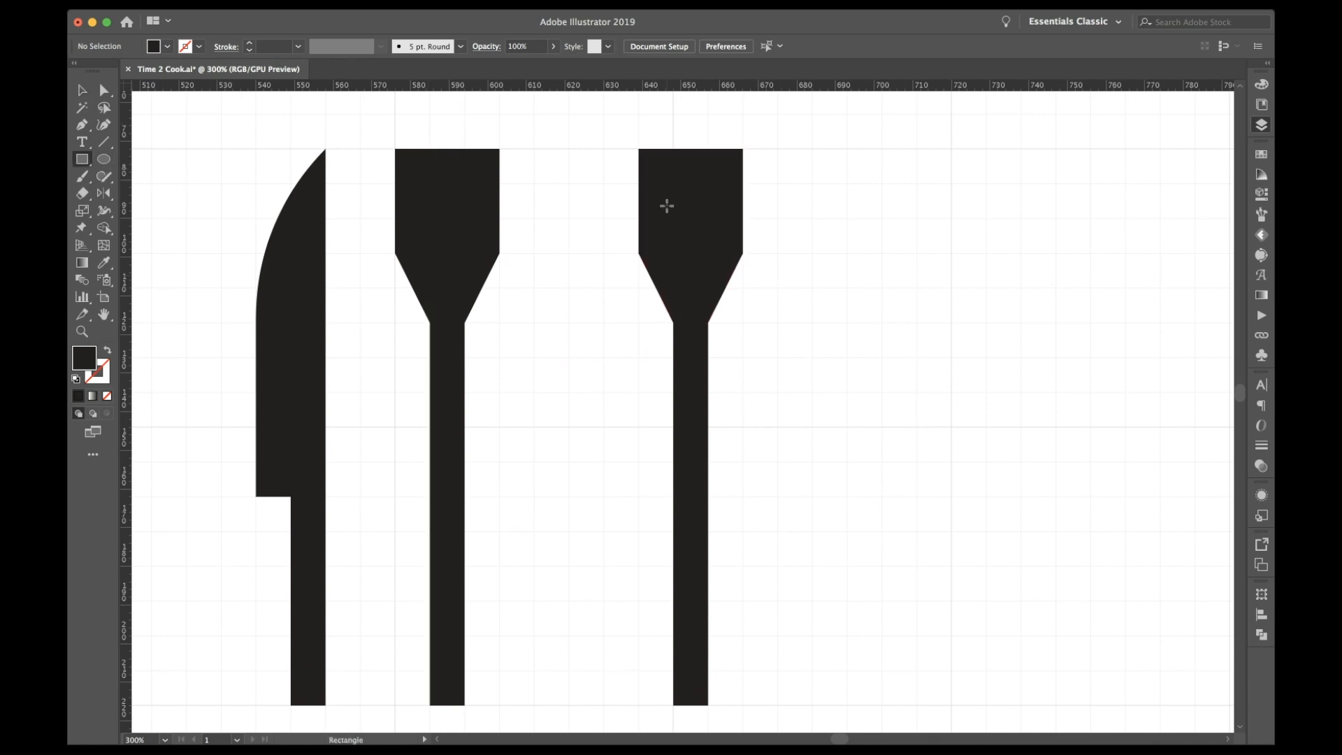
pyautogui.moveTo(663, 137); pyautogui.dragTo(714, 214)
pyautogui.press('v')
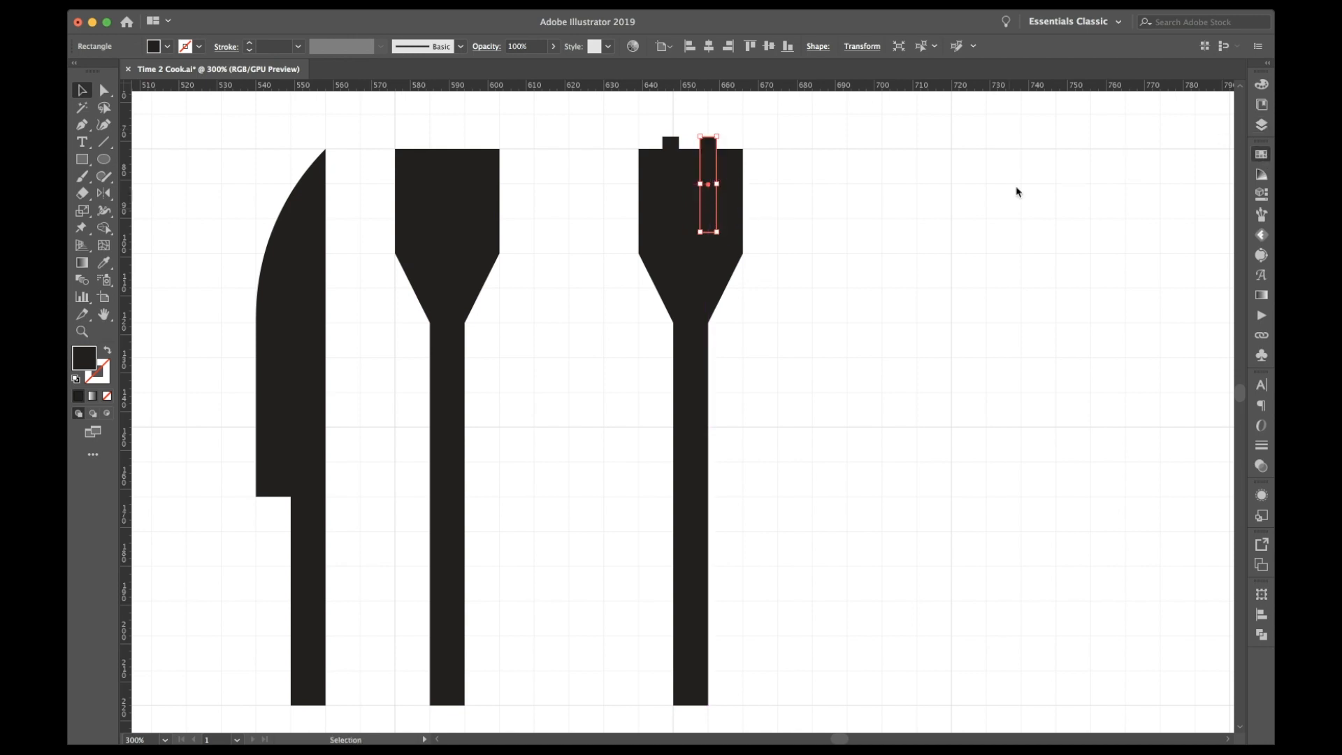
pyautogui.click(989, 197)
pyautogui.keyDown('shift'); pyautogui.click(666, 146); pyautogui.keyUp('shift')
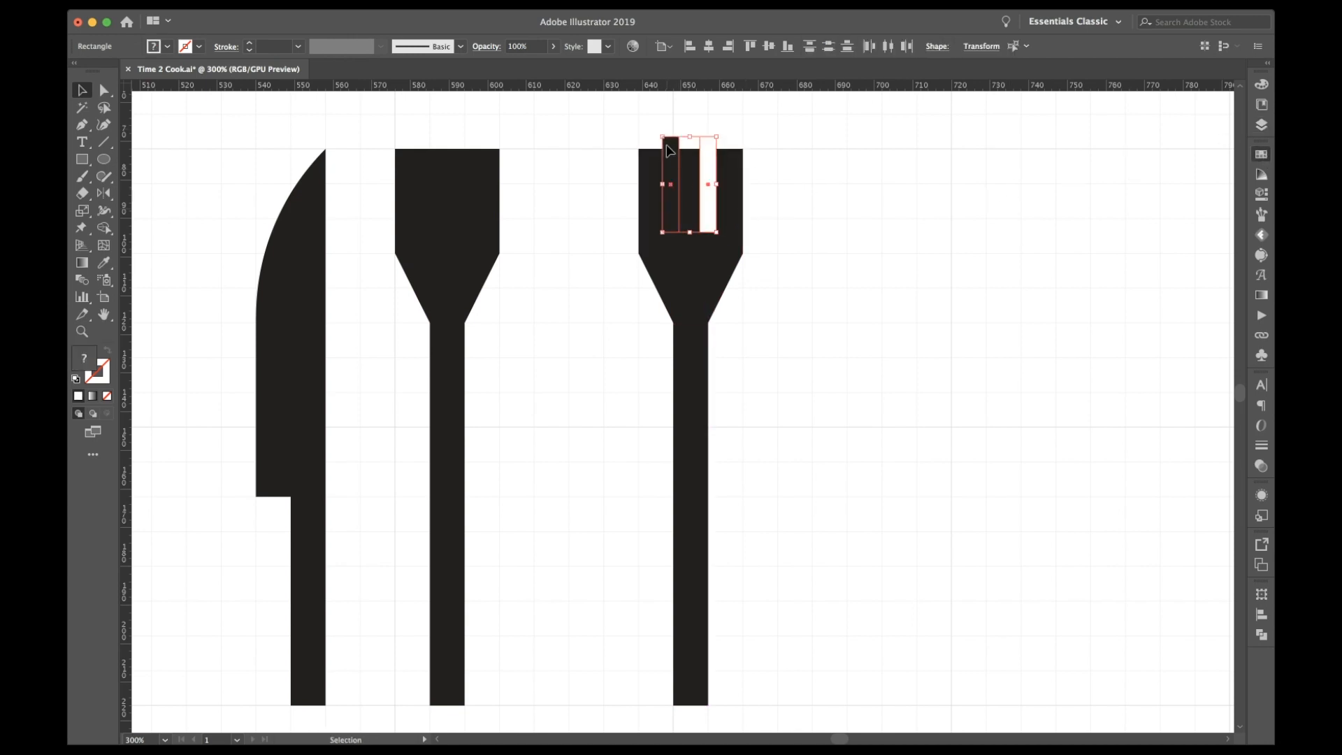
pyautogui.click(990, 197)
pyautogui.click(871, 185)
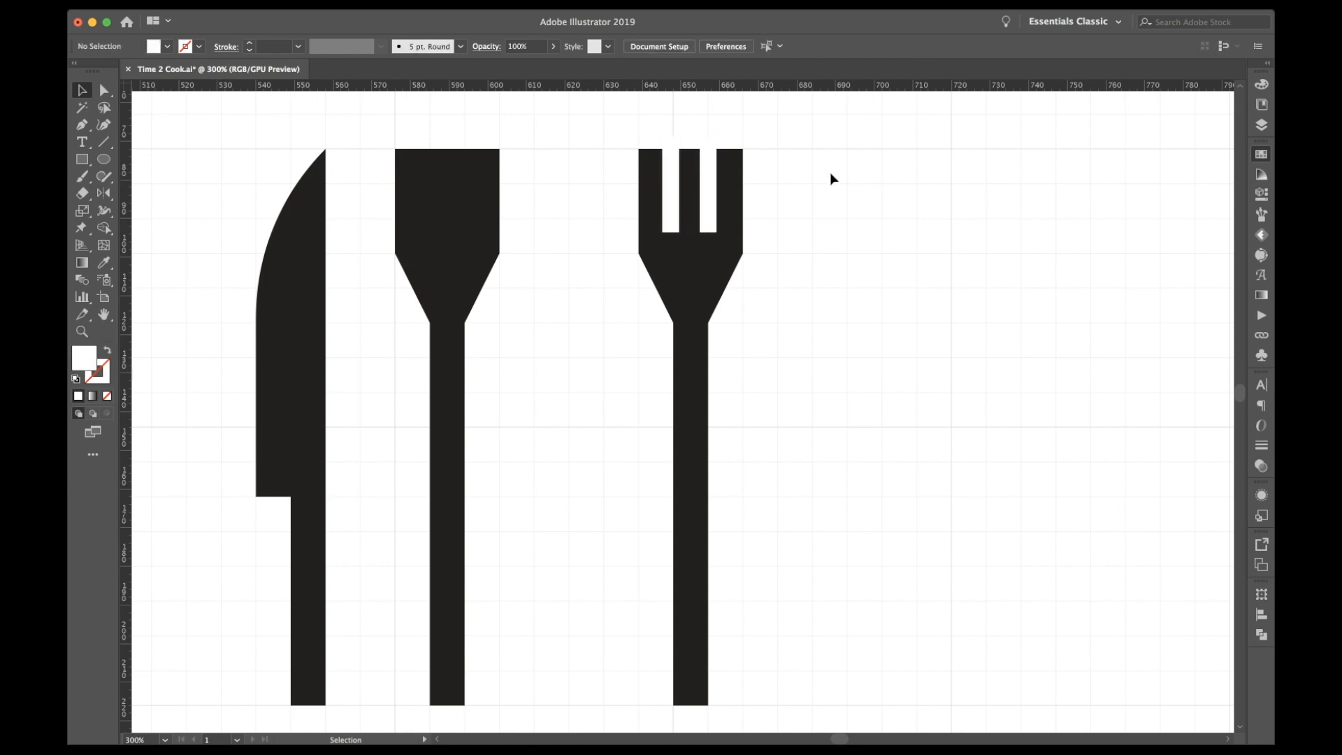
# Step: Space the two white rectangles slightly farther apart and centre them horizontally on the fork
pyautogui.moveTo(668, 173); pyautogui.dragTo(709, 174)
pyautogui.click(789, 174)
pyautogui.click(671, 186)
pyautogui.keyDown('shift'); pyautogui.click(713, 187); pyautogui.keyUp('shift')
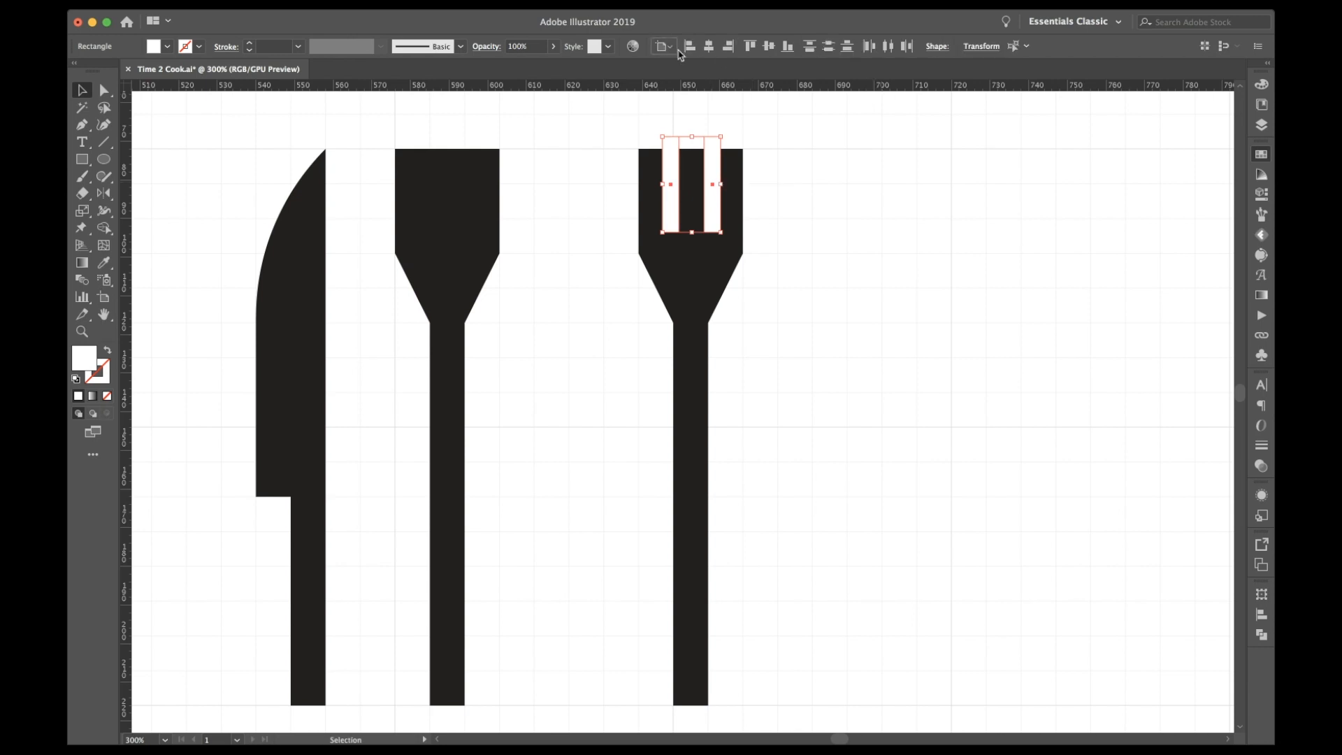
pyautogui.click(774, 157)
pyautogui.moveTo(769, 158); pyautogui.dragTo(632, 345)
pyautogui.click(709, 46)
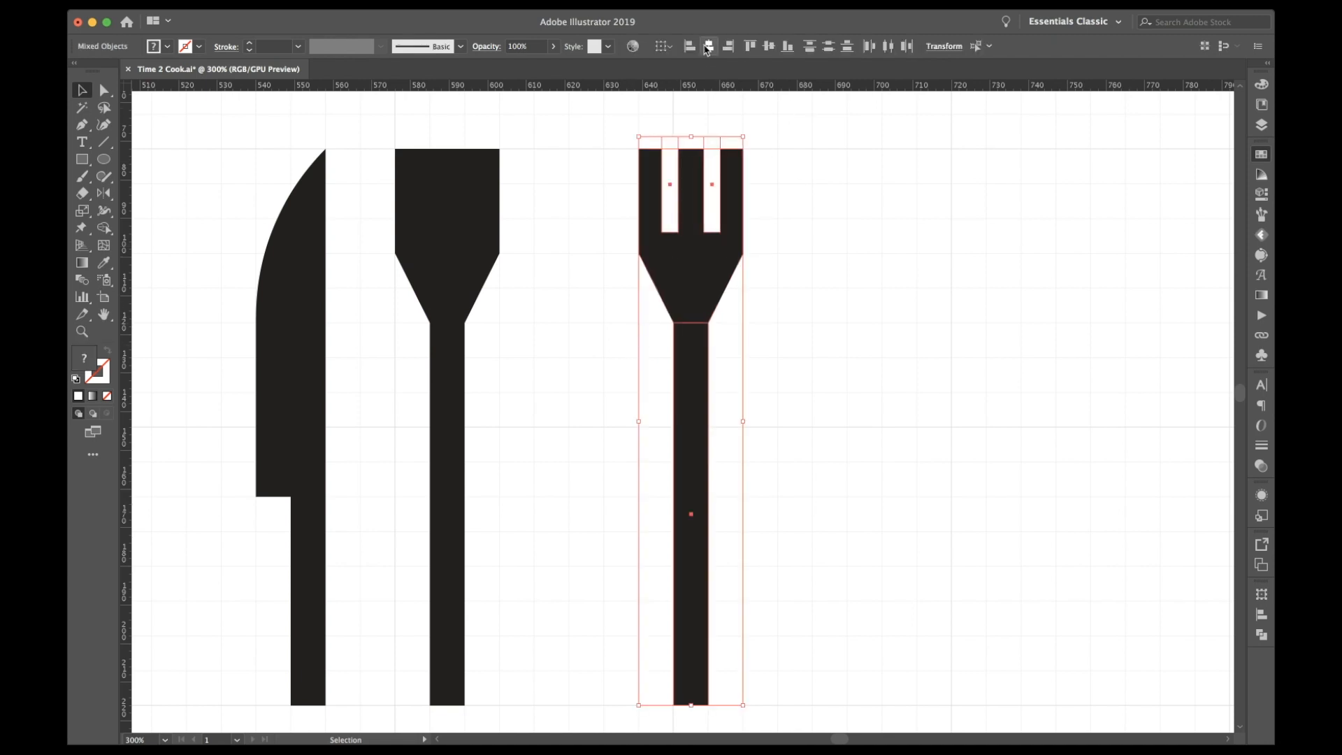
pyautogui.click(790, 161)
# Step: Duplicate the fork with its white gap rectangles to the right
pyautogui.hscroll(3, 791, 157)
pyautogui.moveTo(569, 321); pyautogui.dragTo(569, 316)
pyautogui.hscroll(5, 569, 316)
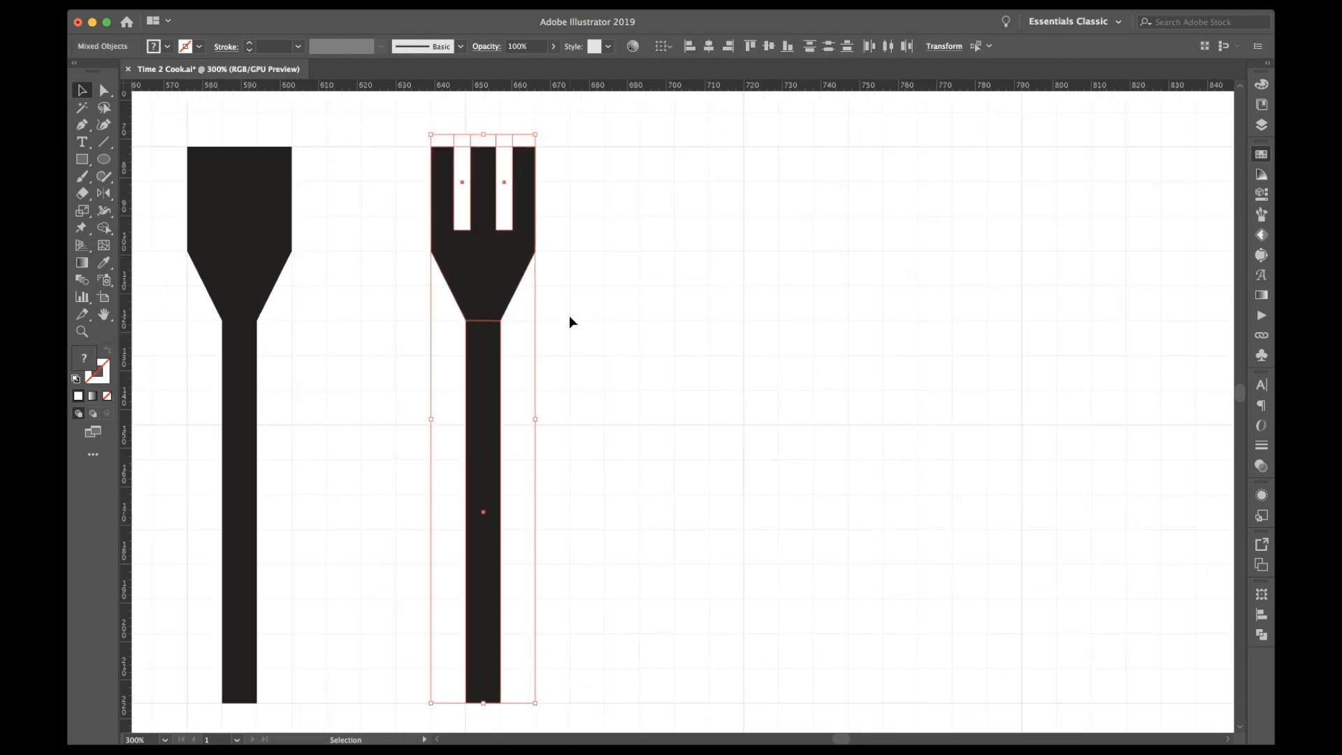
pyautogui.moveTo(524, 266); pyautogui.dragTo(747, 247)
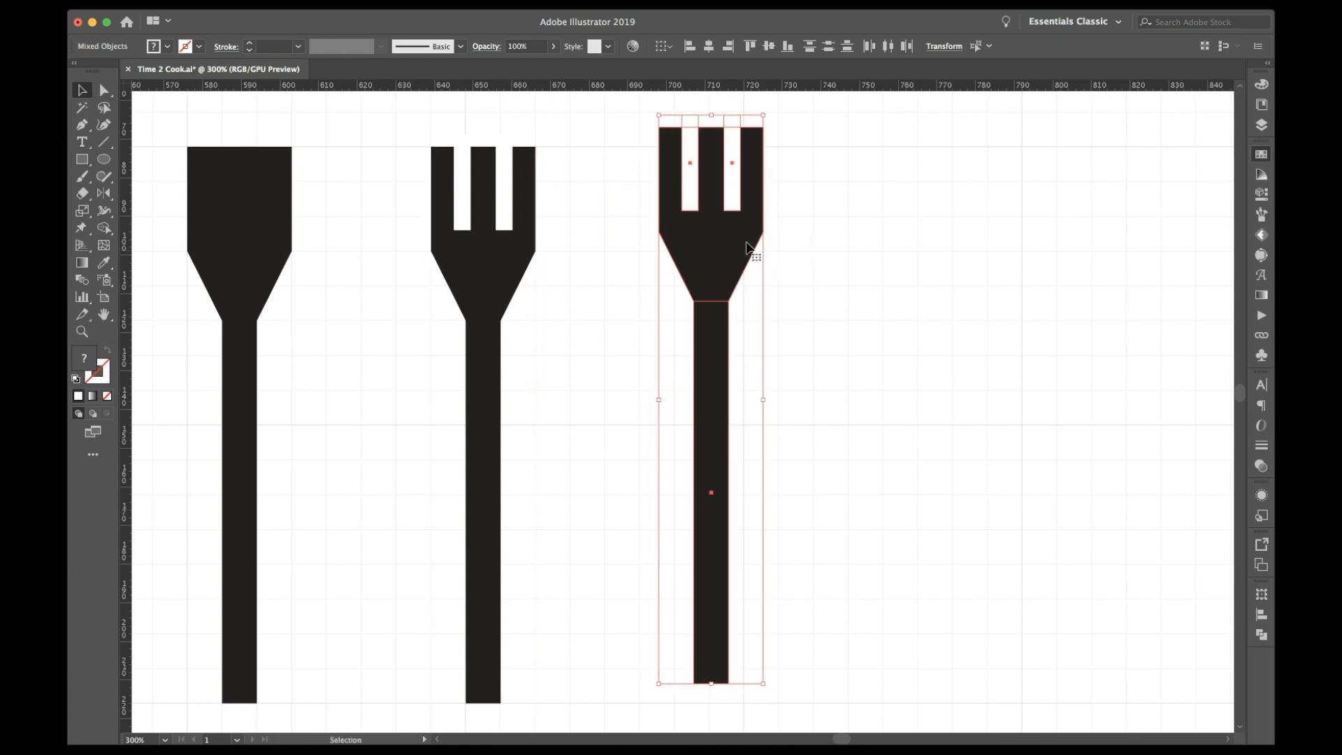
# Step: Use Shape Builder to cut both tine gaps out of the newest fork and merge its head and handle into one shape
pyautogui.hotkey('shift', 'm')
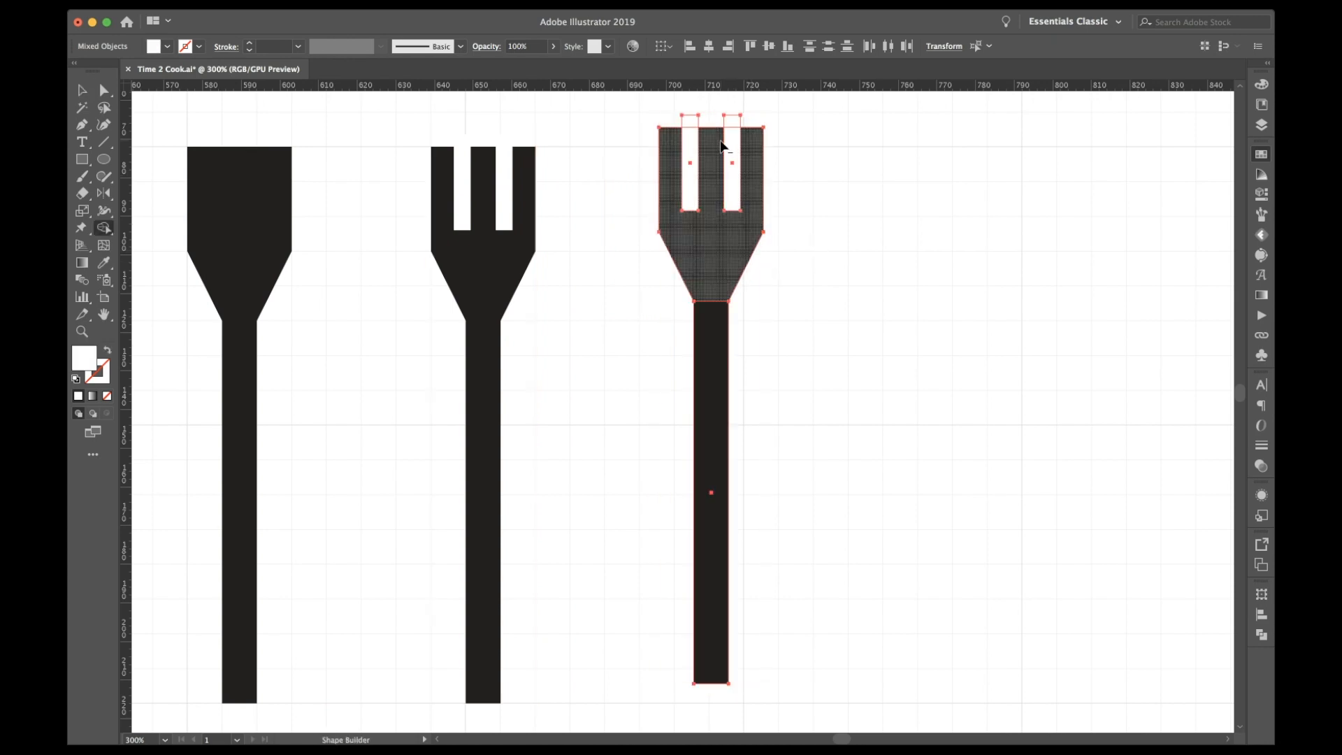
pyautogui.moveTo(726, 142); pyautogui.dragTo(731, 121)
pyautogui.keyDown('alt'); pyautogui.click(689, 120); pyautogui.keyUp('alt')
pyautogui.moveTo(713, 233); pyautogui.dragTo(720, 345)
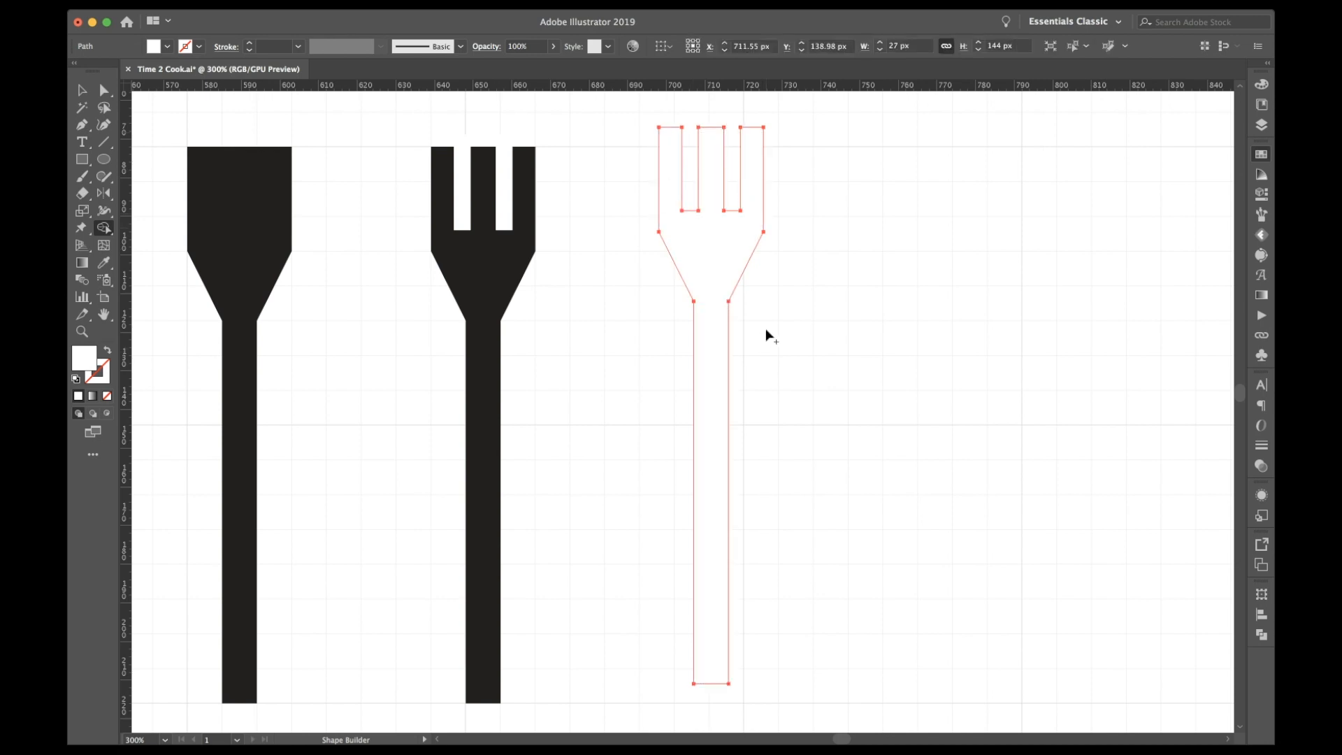
# Step: Place the merged fork farther right and fill it with black
pyautogui.press('v')
pyautogui.hscroll(5, 765, 328)
pyautogui.moveTo(626, 270); pyautogui.dragTo(846, 260)
pyautogui.hscroll(3, 846, 259)
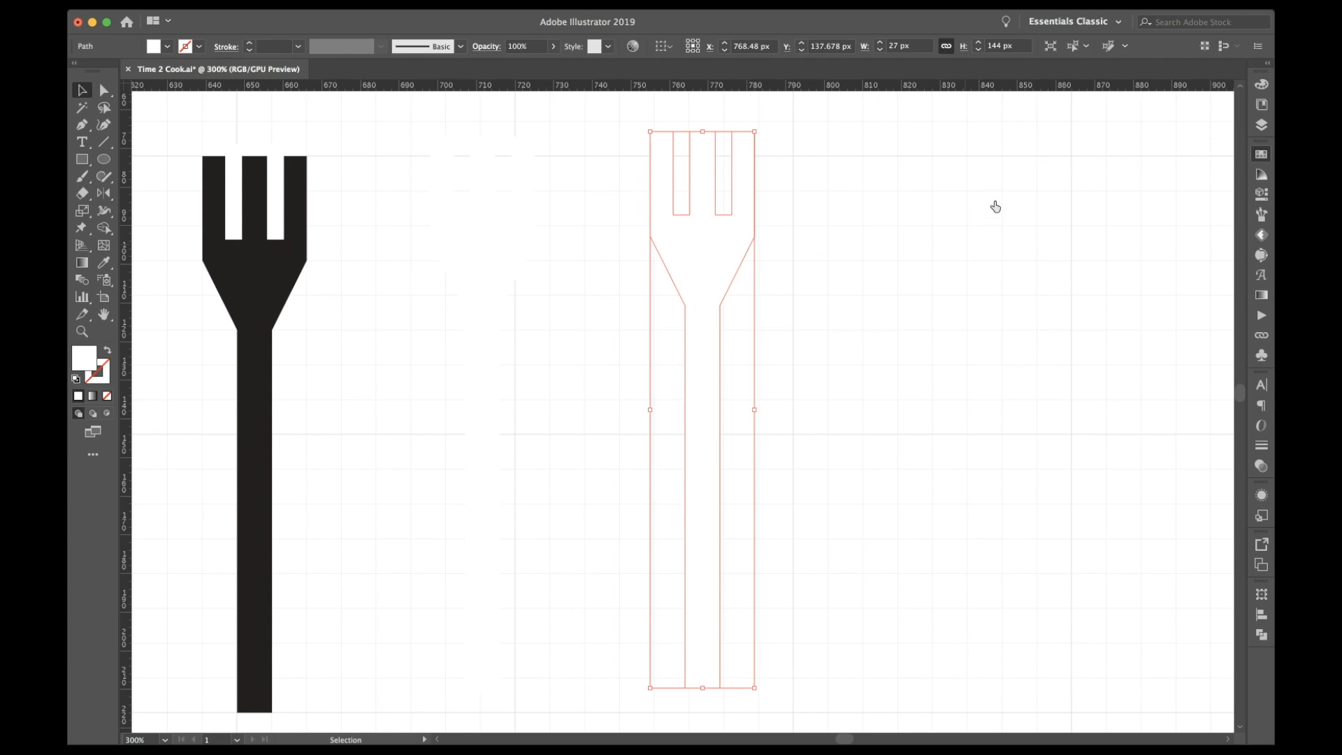
pyautogui.press('m')
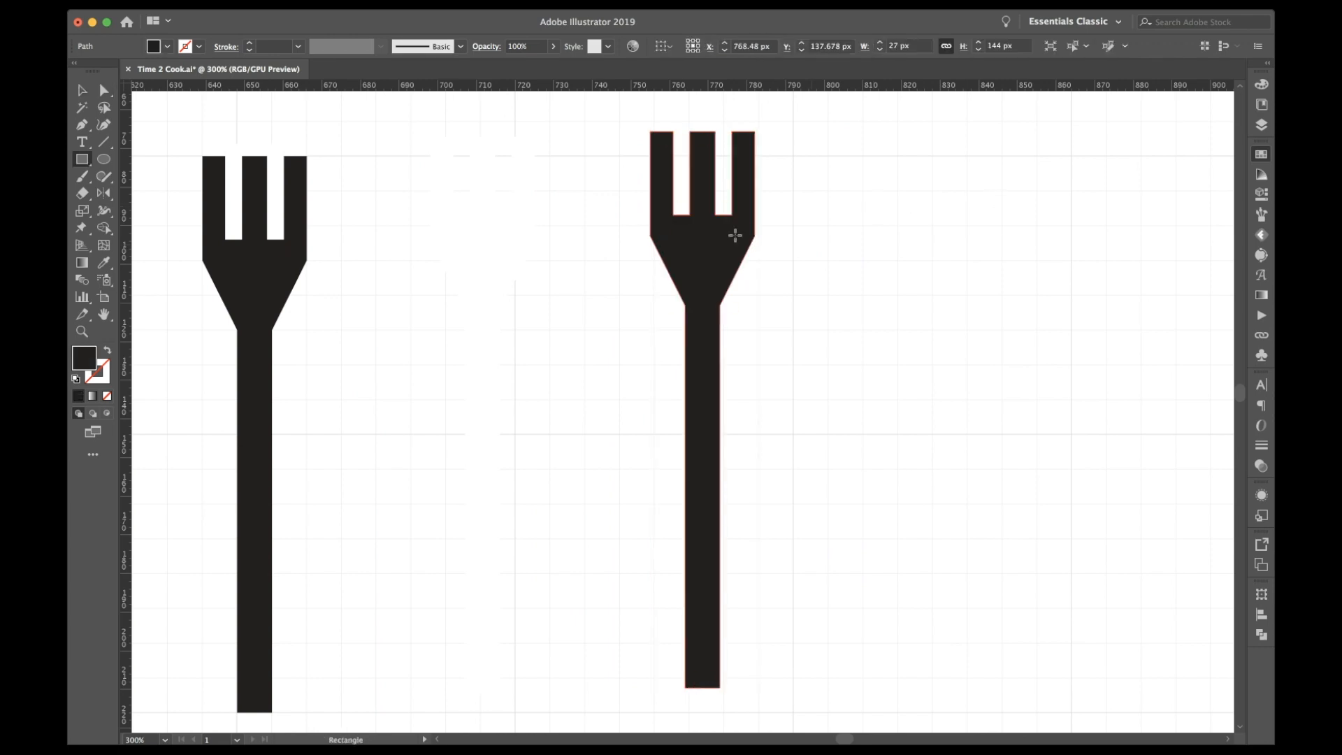
pyautogui.press('v')
pyautogui.click(753, 288)
# Step: Round the two outer shoulder corners of the merged fork's head into smooth curves
pyautogui.press('a')
pyautogui.click(727, 264)
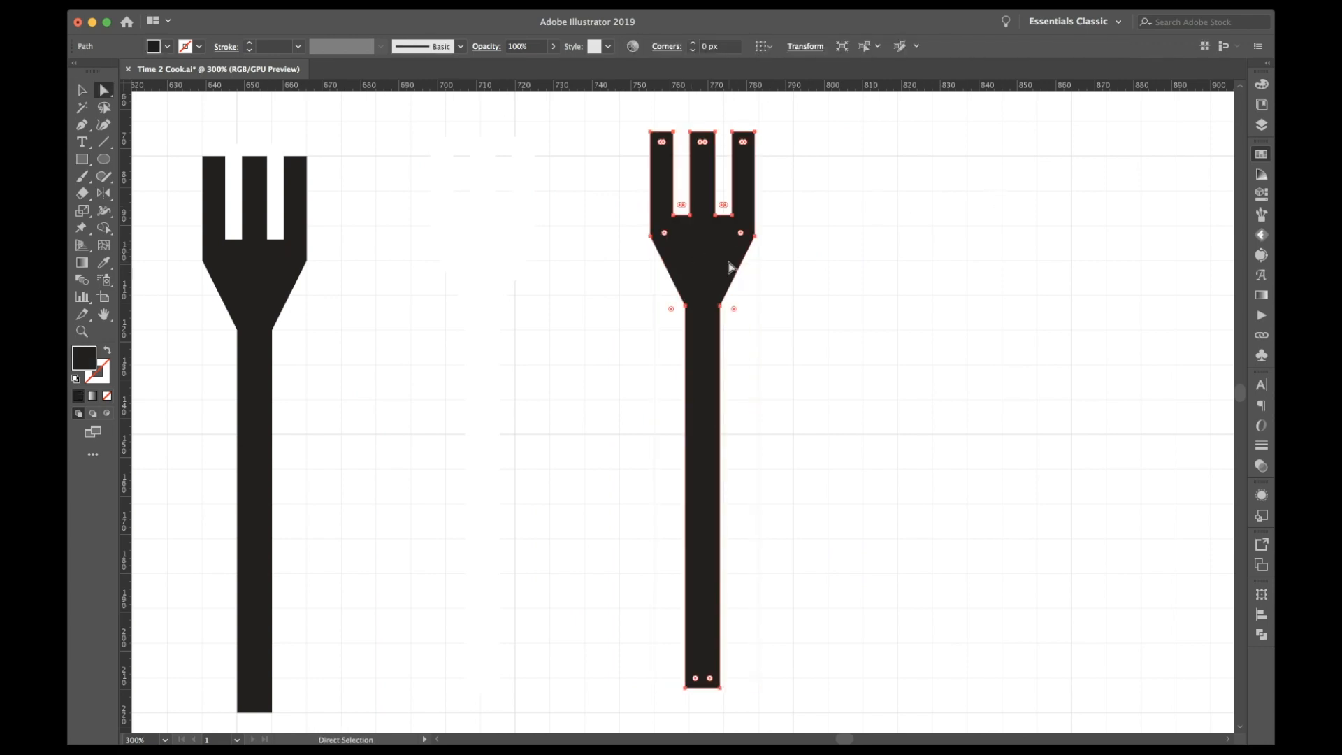
pyautogui.click(681, 163)
pyautogui.click(664, 158)
pyautogui.click(712, 122)
pyautogui.click(687, 259)
pyautogui.click(651, 236)
pyautogui.moveTo(741, 234); pyautogui.dragTo(607, 200)
pyautogui.press('v')
pyautogui.click(803, 251)
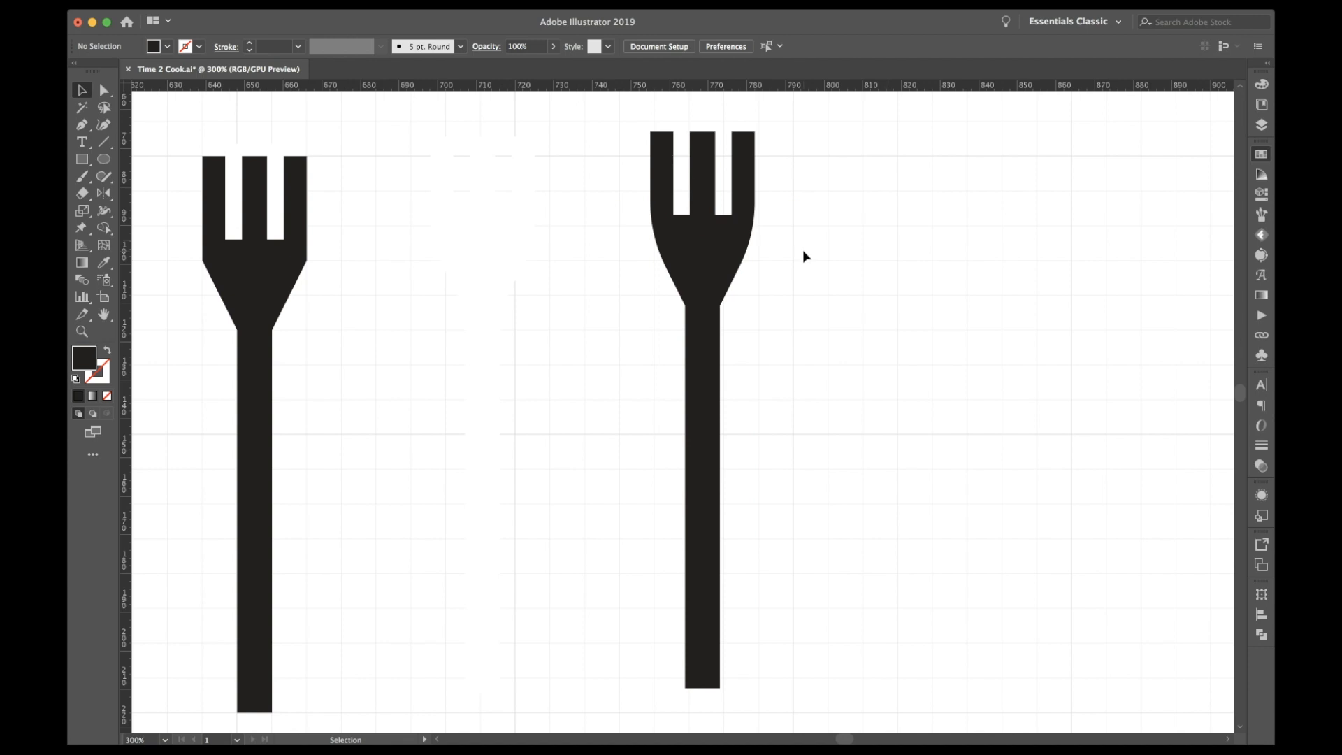
# Step: Duplicate the fork with the rounded shoulders to its right
pyautogui.hscroll(5, 803, 250)
pyautogui.click(518, 224)
pyautogui.moveTo(518, 225); pyautogui.dragTo(714, 242)
# Step: Narrow the tine tips on the newest fork by moving their top anchor points inward
pyautogui.press('a')
pyautogui.moveTo(672, 133); pyautogui.dragTo(738, 137)
pyautogui.click(757, 132)
pyautogui.moveTo(653, 135); pyautogui.dragTo(641, 135)
pyautogui.click(858, 164)
# Step: Round the two outer side corners where the tapered tines meet the head of the newest fork
pyautogui.click(666, 229)
pyautogui.press('super+equal')
pyautogui.press('super+equal')
pyautogui.press('super+equal')
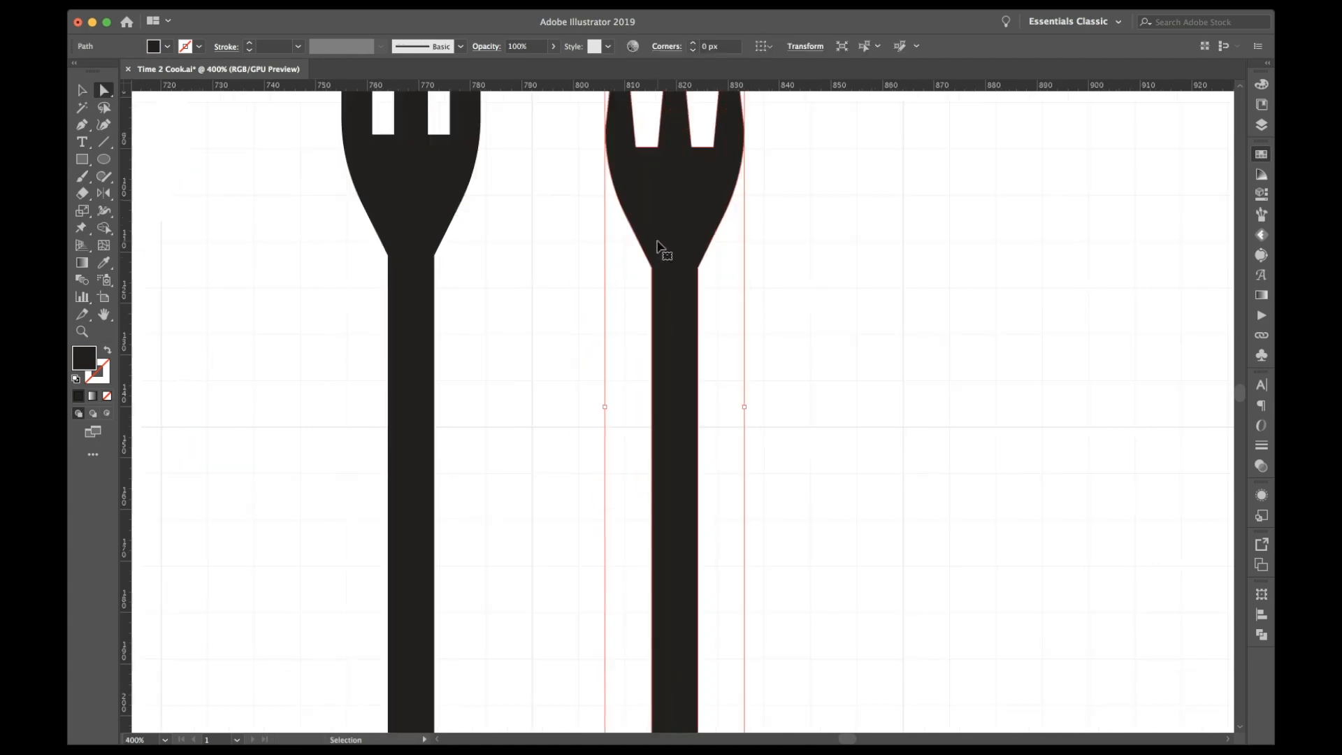
pyautogui.scroll(5, 659, 246)
pyautogui.click(805, 246)
pyautogui.click(747, 249)
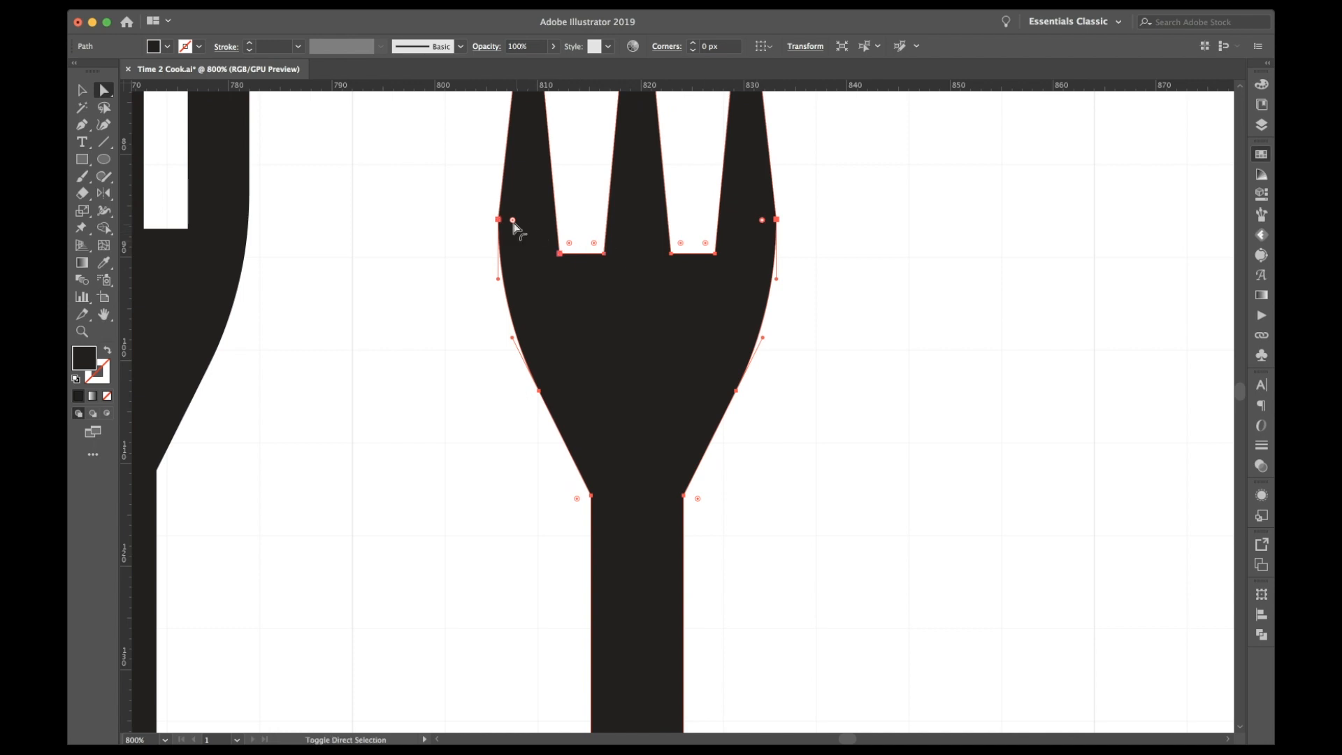
pyautogui.moveTo(514, 224); pyautogui.dragTo(801, 242)
pyautogui.click(837, 253)
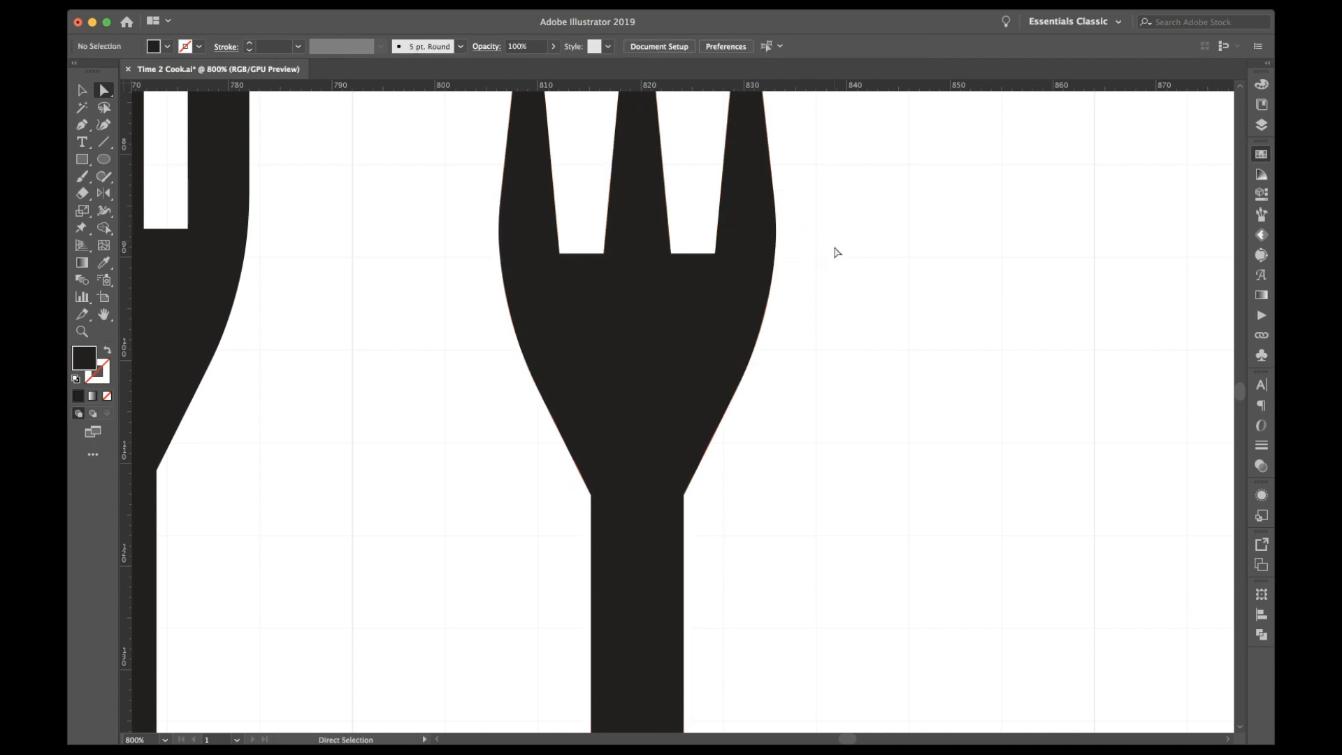
# Step: Move the tips of the tapered fork's two outer tines slightly inward, toward the middle tine
pyautogui.press('super+minus')
pyautogui.press('super+minus')
pyautogui.press('super+minus')
pyautogui.press('super+minus')
pyautogui.press('super+minus')
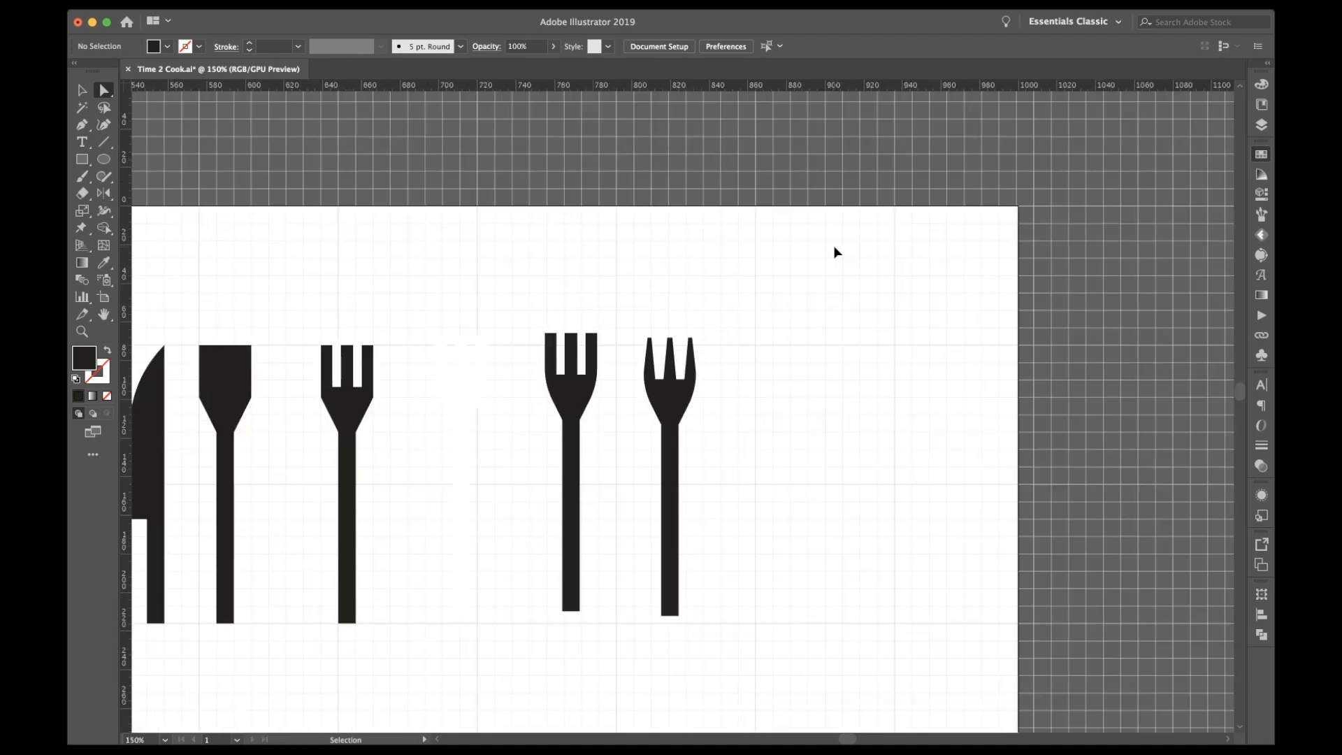
pyautogui.press('super+plus')
pyautogui.press('super+plus')
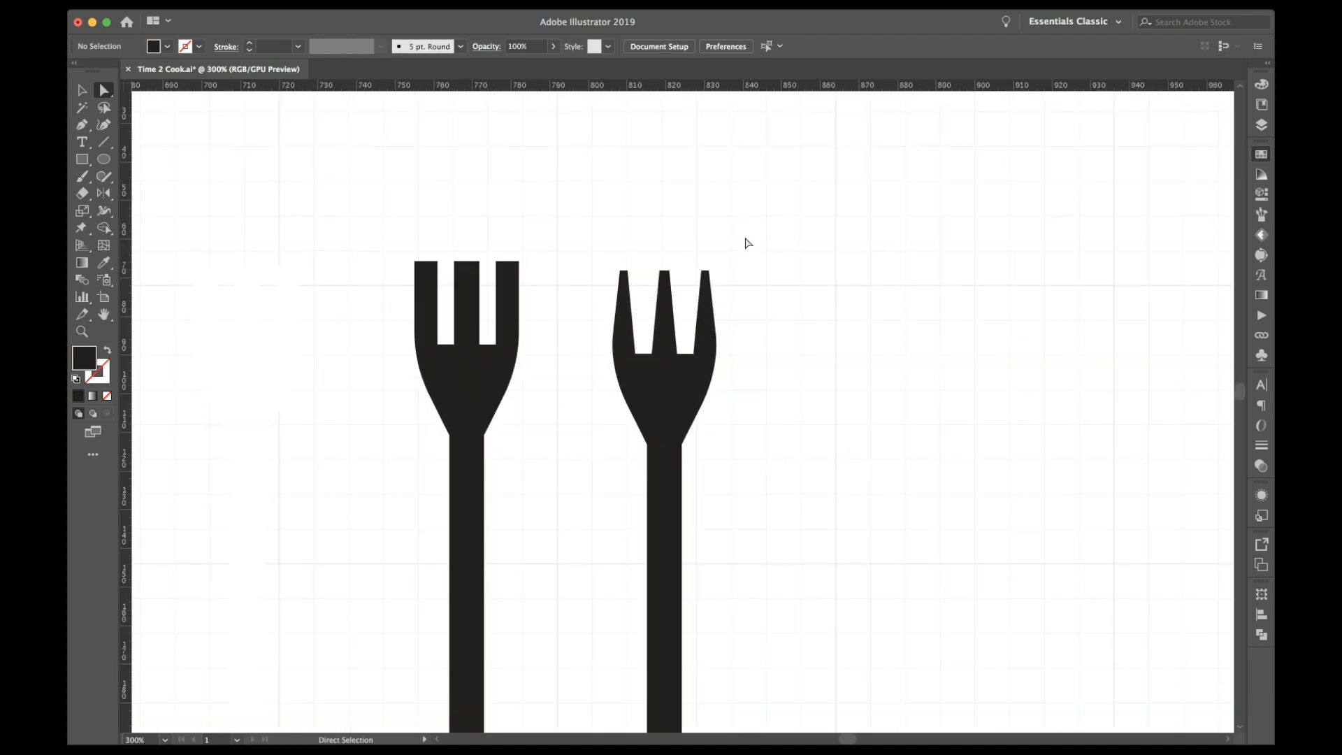
pyautogui.moveTo(752, 286); pyautogui.dragTo(752, 286)
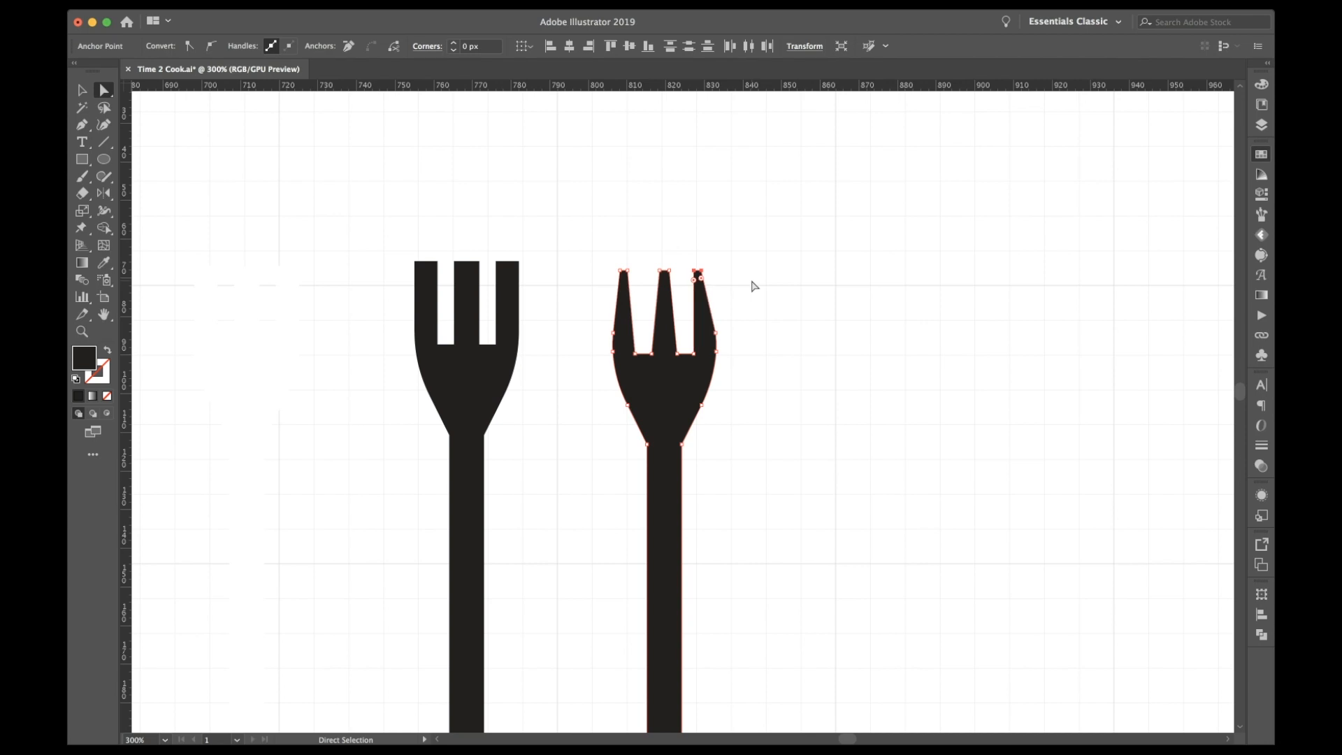
pyautogui.moveTo(616, 271); pyautogui.dragTo(633, 282)
pyautogui.press('Right')
pyautogui.press('Right')
pyautogui.click(641, 224)
pyautogui.press('super+minus')
pyautogui.press('super+minus')
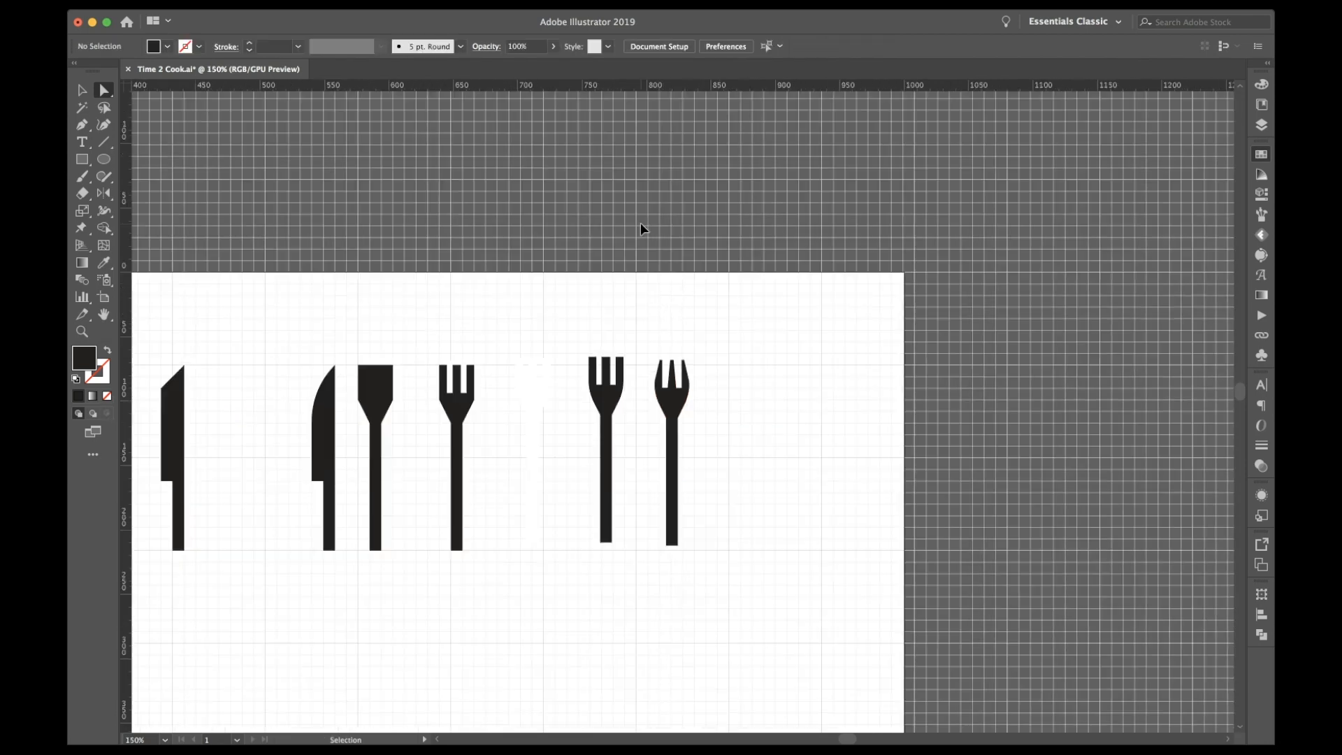
# Step: Duplicate the curved knife and the tapered fork into the empty space below the row of shapes
pyautogui.press('v')
pyautogui.scroll(-5, 778, 453)
pyautogui.hscroll(-3, 779, 453)
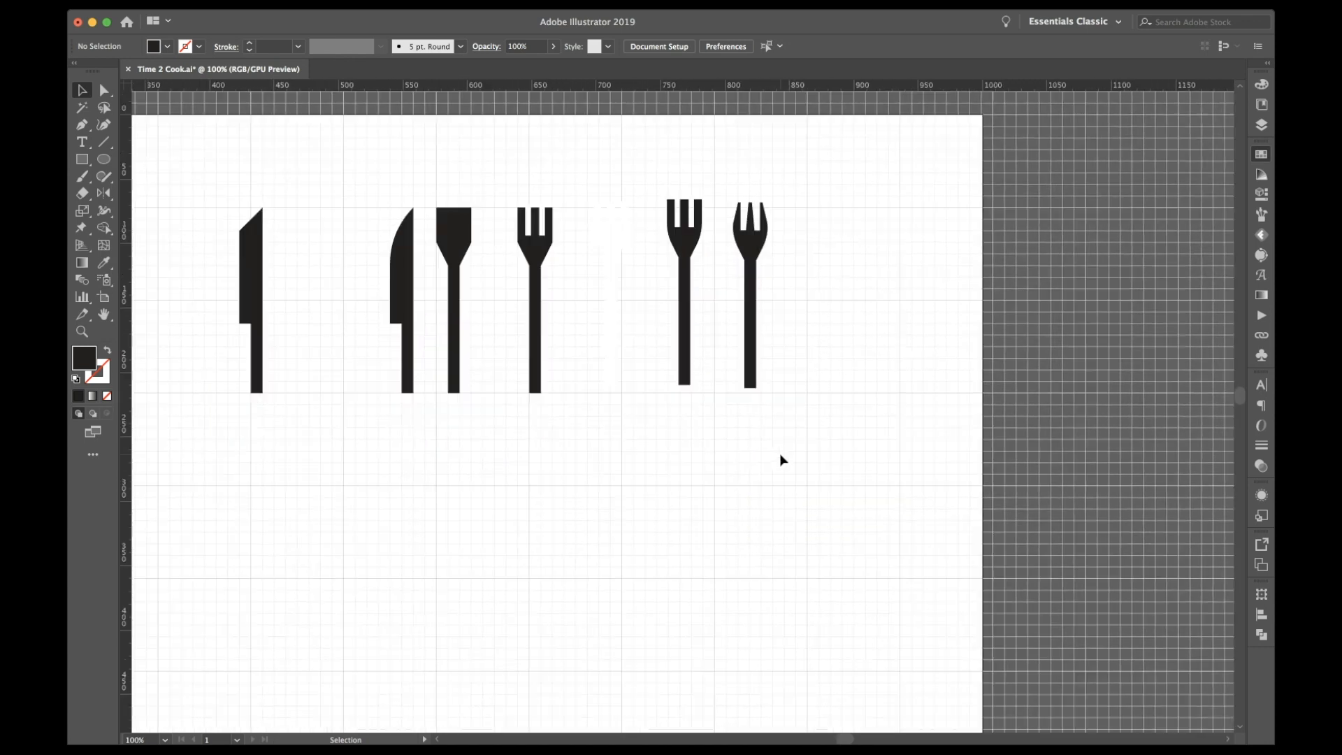
pyautogui.moveTo(415, 280); pyautogui.dragTo(353, 557)
pyautogui.click(761, 315)
pyautogui.moveTo(760, 315); pyautogui.dragTo(505, 587)
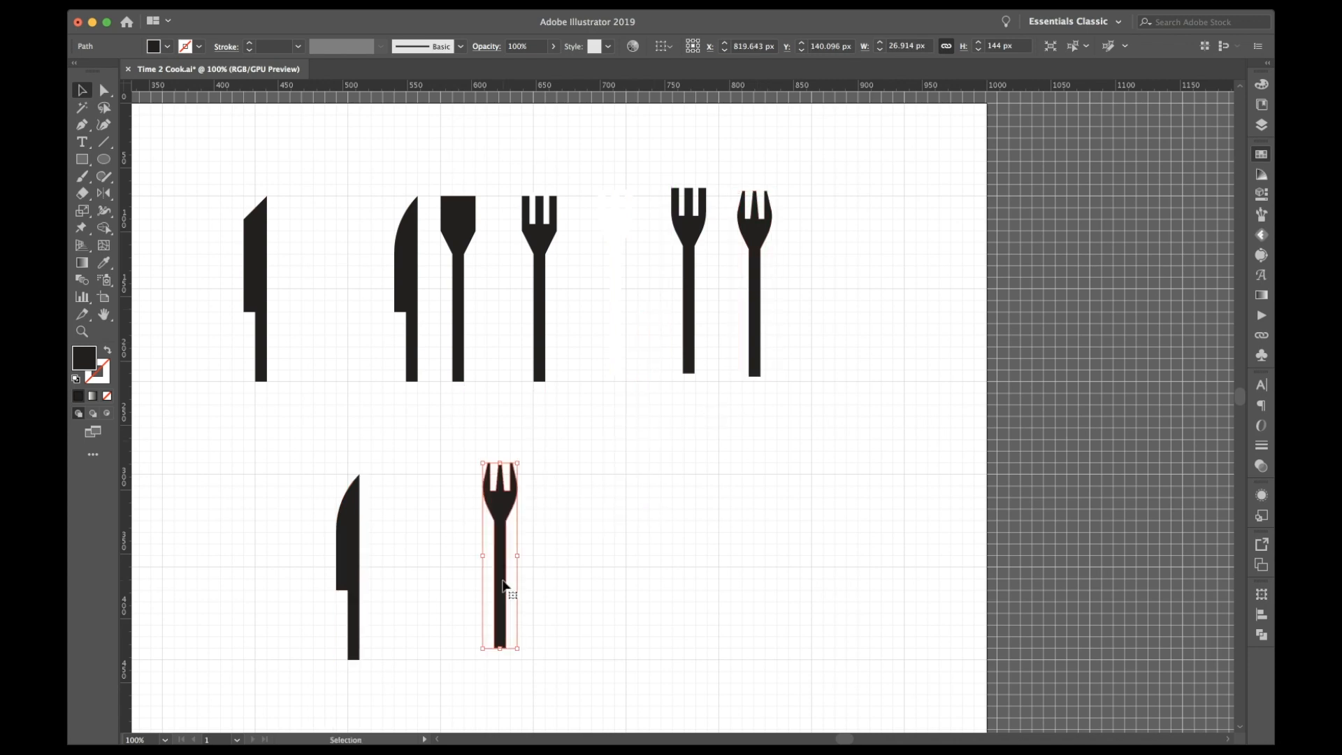
# Step: Try rotating the fork copy clockwise and placing its handle end beside the bottom of the knife's handle
pyautogui.scroll(-5, 503, 587)
pyautogui.hscroll(-5, 504, 587)
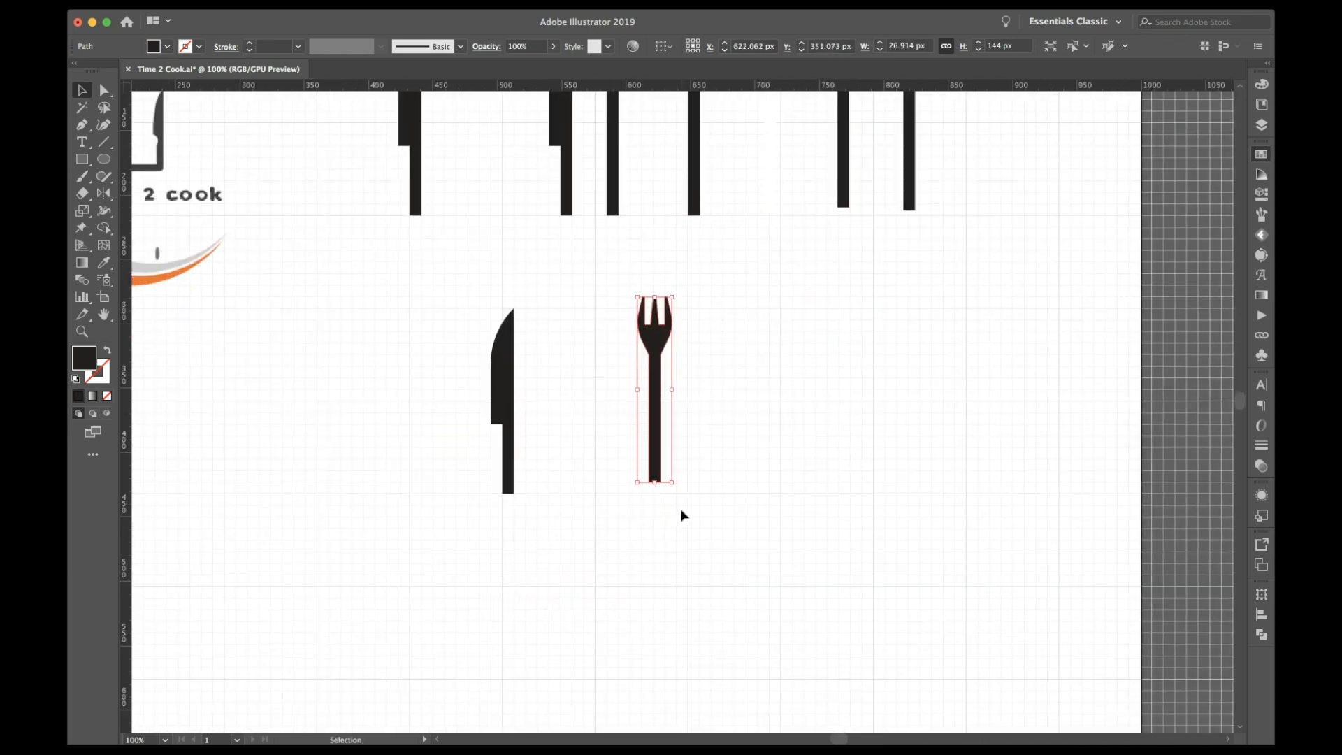
pyautogui.press('r')
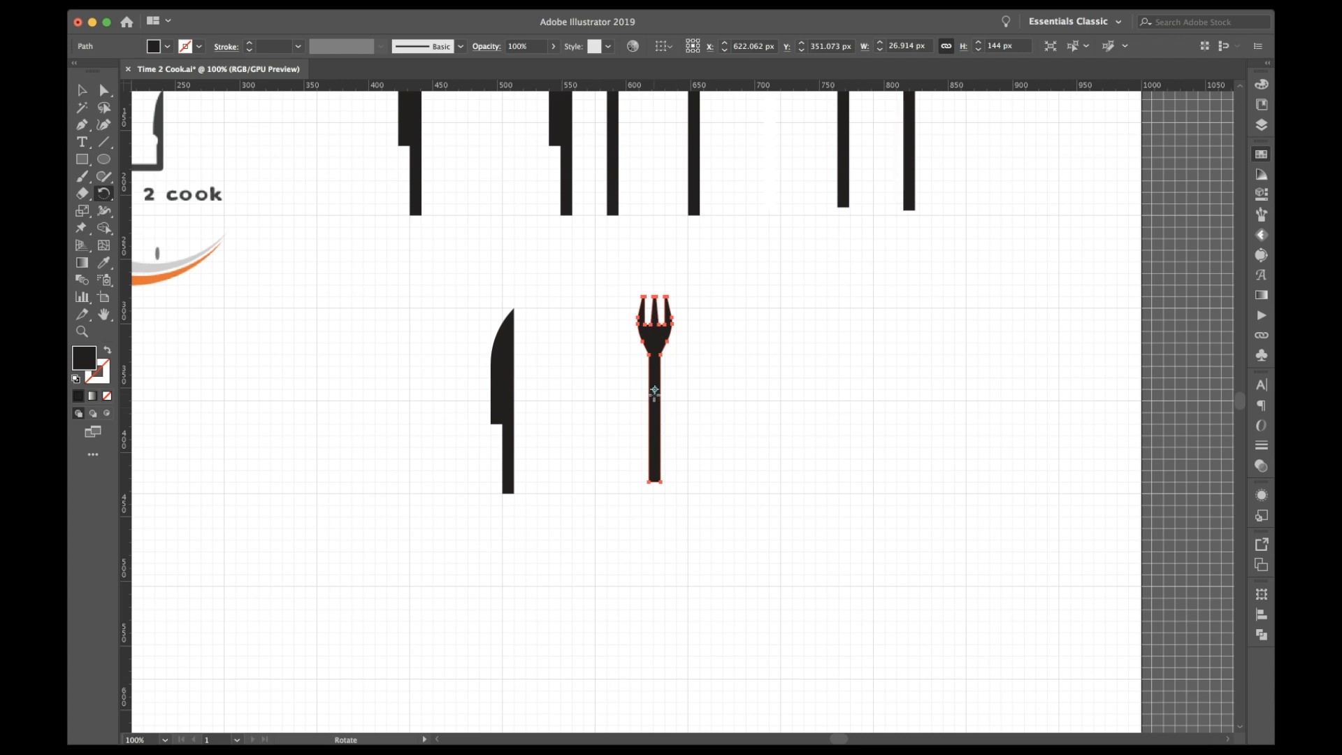
pyautogui.moveTo(655, 390)
pyautogui.mouseDown()
pyautogui.moveTo(689, 479)
pyautogui.moveTo(654, 390)
pyautogui.moveTo(650, 464)
pyautogui.moveTo(655, 390)
pyautogui.mouseUp()
pyautogui.moveTo(665, 340); pyautogui.dragTo(562, 368)
pyautogui.press('v')
pyautogui.press('super+equal')
pyautogui.press('a')
pyautogui.press('v')
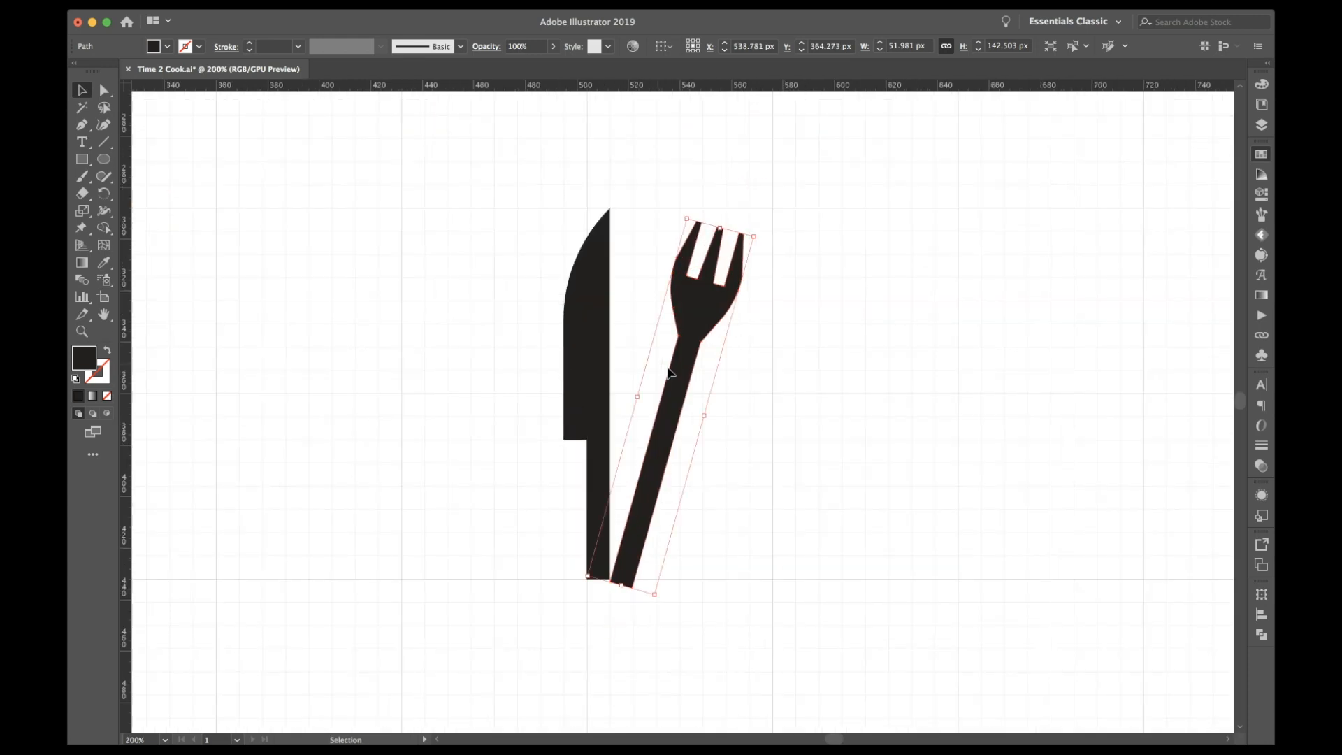
# Step: Tilt the fork copy further clockwise and overlap its handle end with the bottom of the knife's handle
pyautogui.click(760, 247)
pyautogui.click(736, 266)
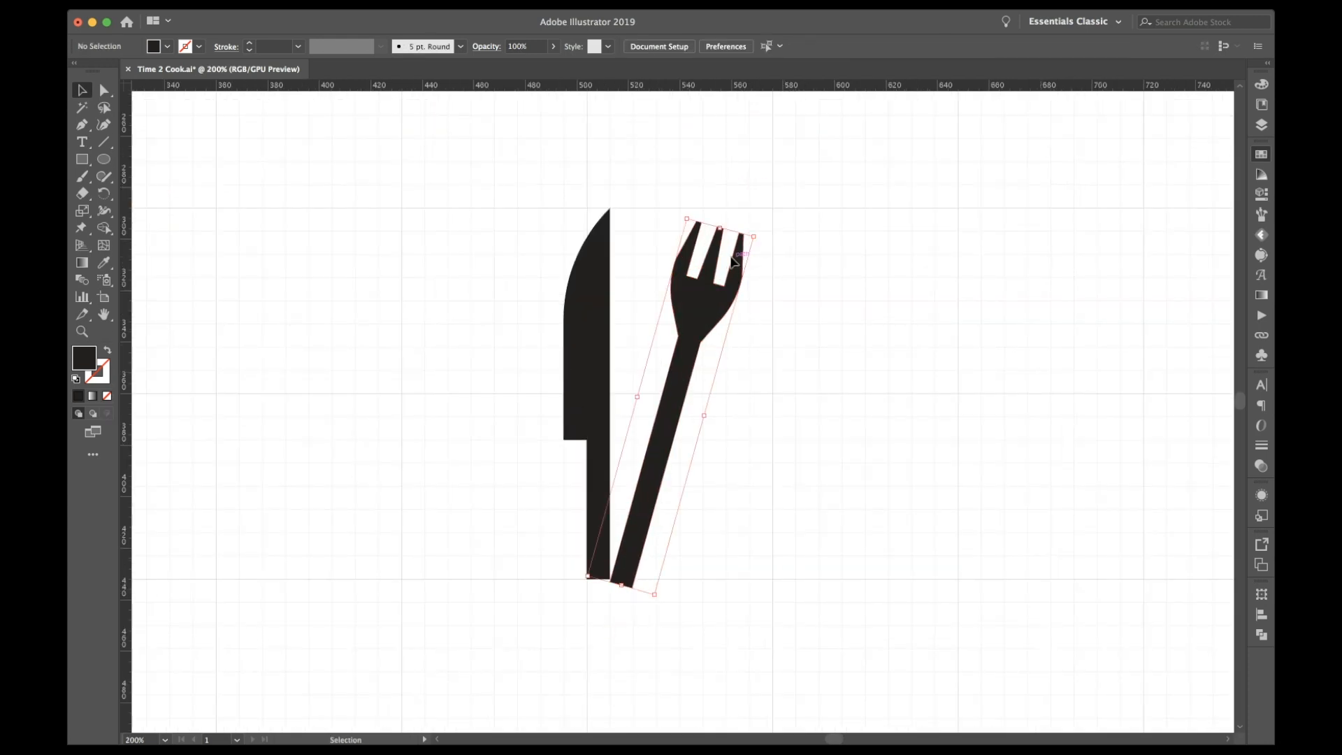
pyautogui.moveTo(759, 242); pyautogui.dragTo(730, 343)
pyautogui.click(764, 434)
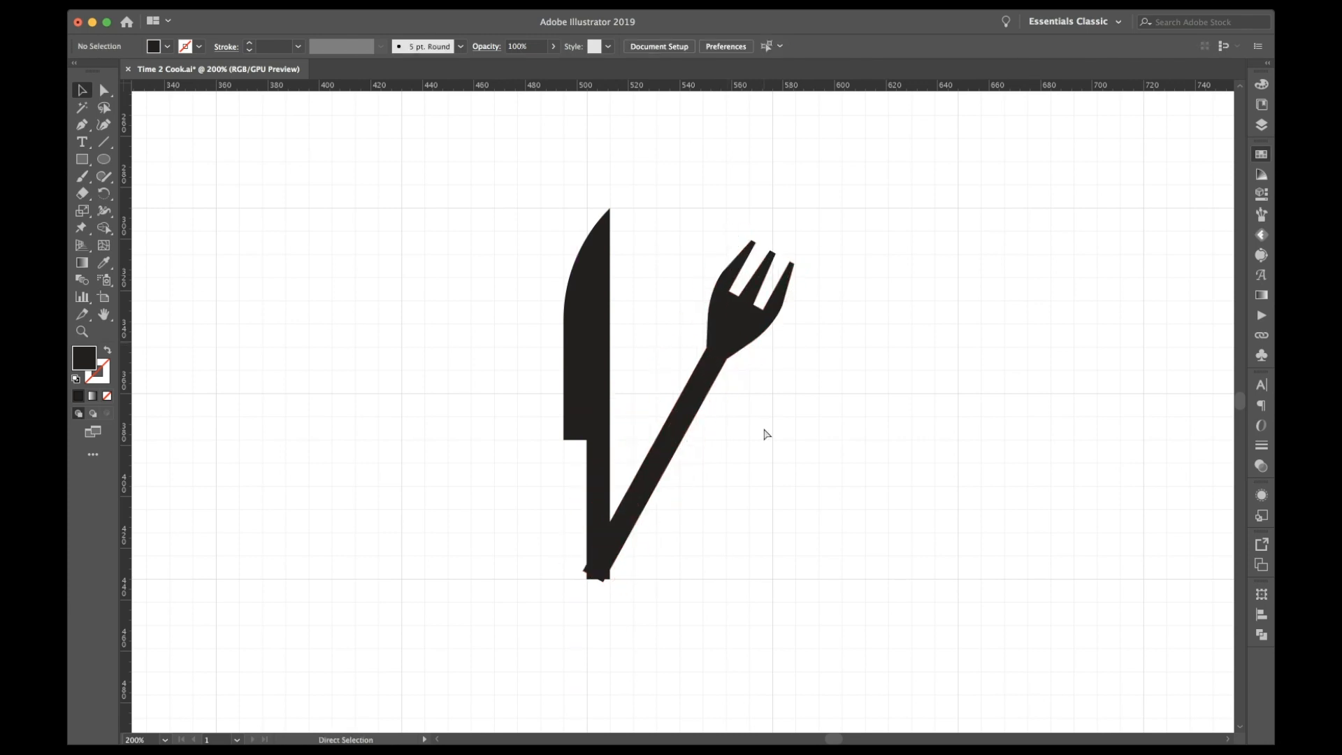
pyautogui.press('super+minus')
pyautogui.scroll(1, 763, 429)
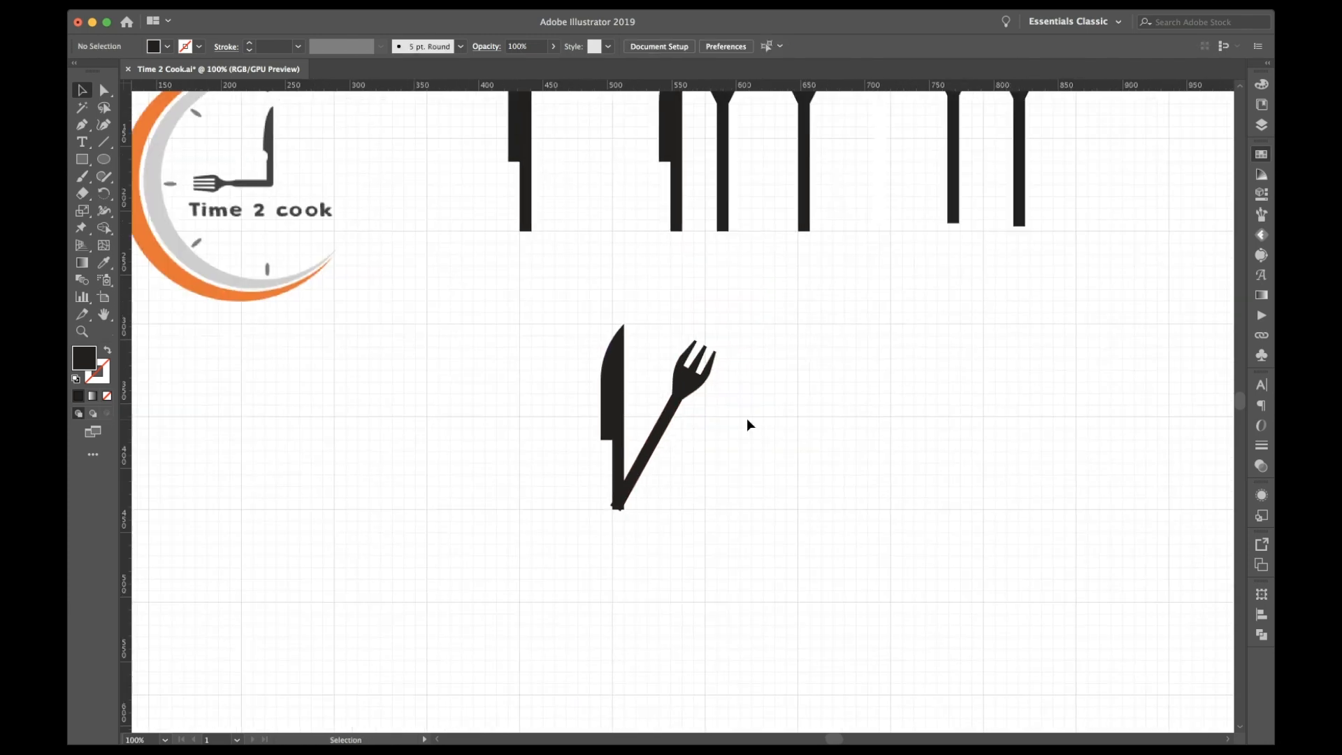
# Step: Undo the rotation and repositioning of the fork copy
pyautogui.press('super+z')
pyautogui.press('super+z')
pyautogui.press('super+z')
pyautogui.press('super+z')
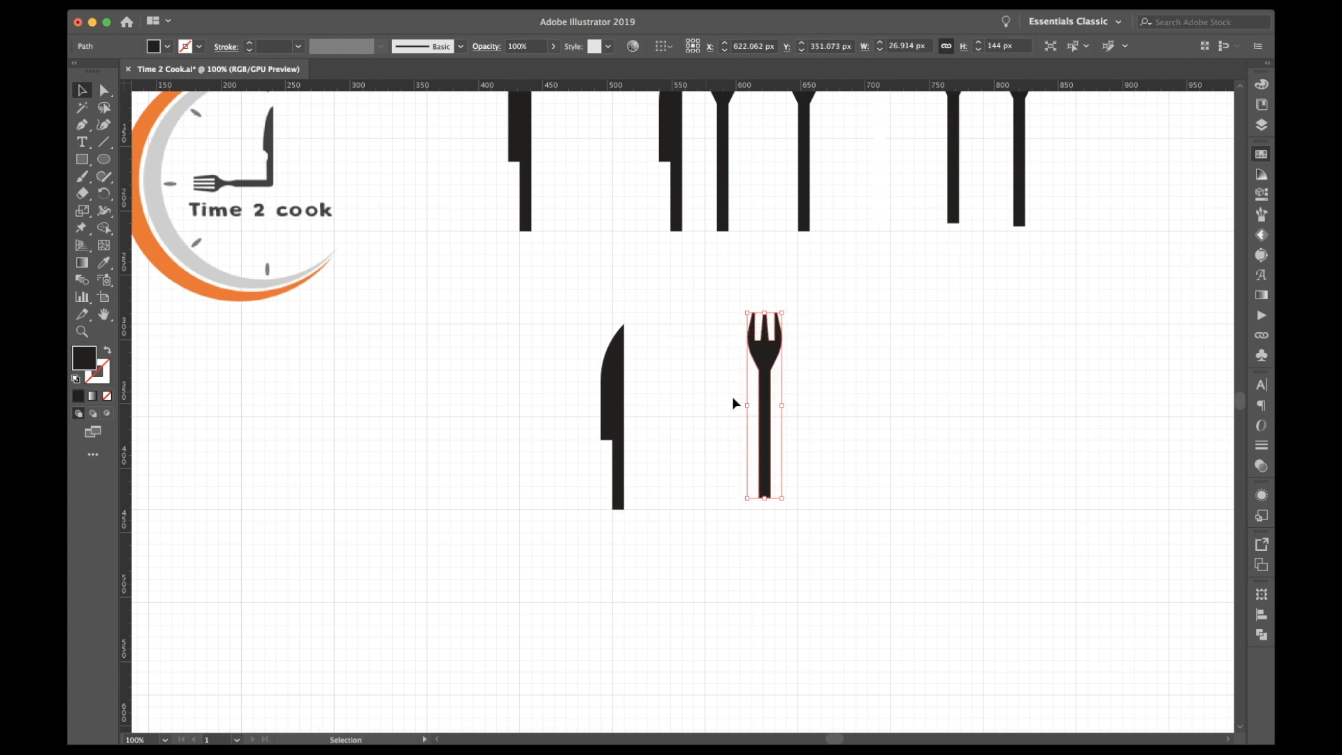
# Step: Shorten the upright fork copy to a height of 114 px by raising the bottom anchor points of its handle
pyautogui.click(849, 500)
pyautogui.moveTo(727, 544); pyautogui.dragTo(718, 549)
pyautogui.hotkey('shift', 'Up')
pyautogui.hotkey('shift', 'Up')
pyautogui.hotkey('shift', 'Up')
pyautogui.press('c')
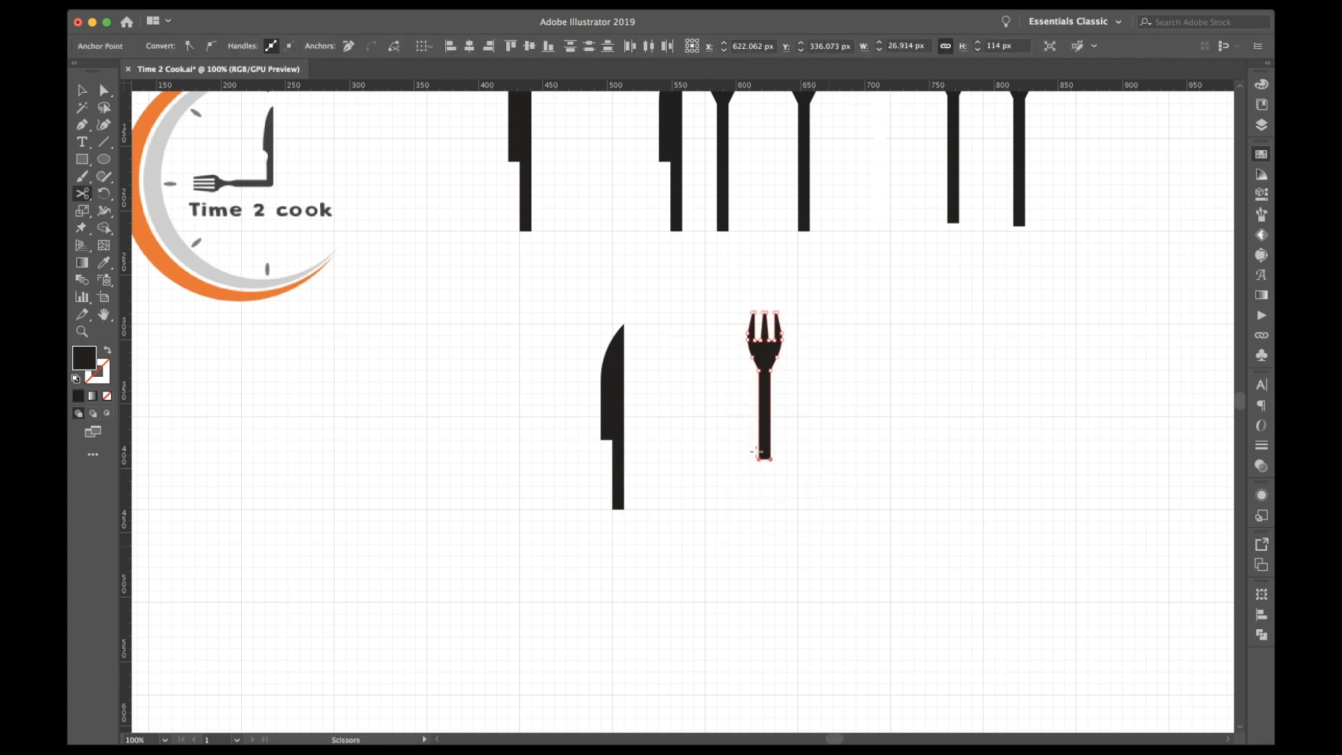
pyautogui.press('v')
# Step: Duplicate the shortened fork and tilt the copy clockwise so its handle end meets the bottom of the knife's handle
pyautogui.keyDown('alt'); pyautogui.moveTo(771, 404); pyautogui.dragTo(664, 429); pyautogui.keyUp('alt')
pyautogui.moveTo(681, 491); pyautogui.dragTo(632, 478)
pyautogui.click(702, 492)
# Step: Duplicate the joined knife and tilted fork to the lower left of the original pair
pyautogui.scroll(-2, 702, 492)
pyautogui.click(654, 462)
pyautogui.hscroll(-2, 675, 485)
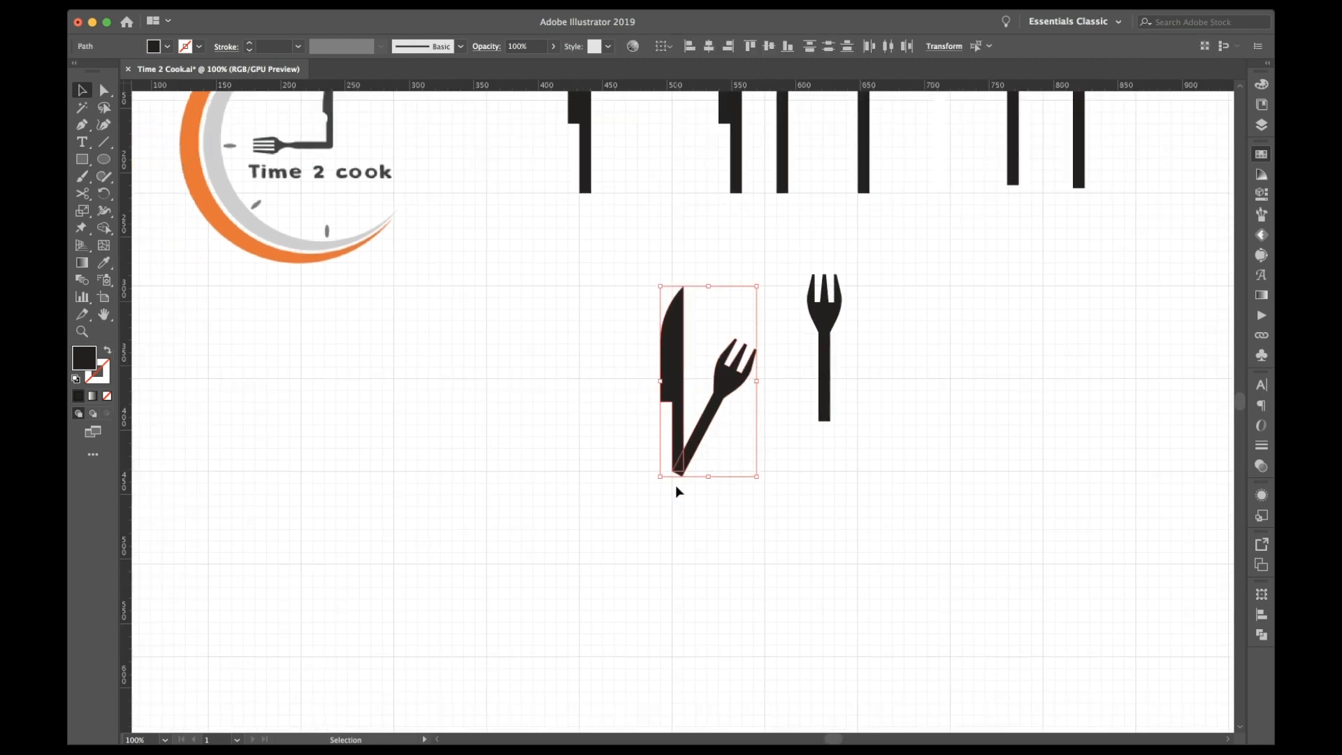
pyautogui.keyDown('alt'); pyautogui.moveTo(717, 406); pyautogui.dragTo(457, 552); pyautogui.keyUp('alt')
pyautogui.hscroll(-2, 458, 552)
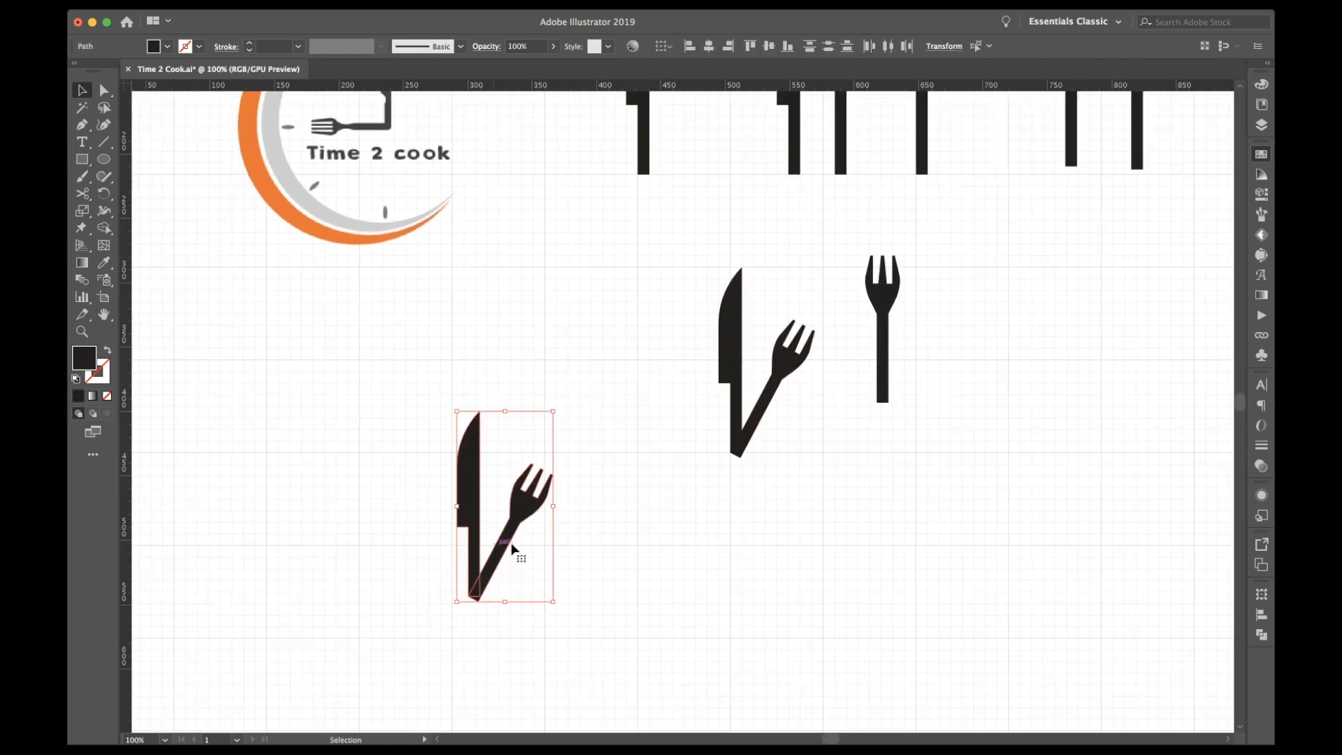
# Step: Fully round the bottom end of the knife's handle in the new copy of the pair
pyautogui.click(573, 544)
pyautogui.scroll(-3, 574, 545)
pyautogui.hscroll(-2, 574, 545)
pyautogui.press('super+=')
pyautogui.press('super+=')
pyautogui.hscroll(-3, 575, 547)
pyautogui.scroll(-2, 575, 547)
pyautogui.press('a')
pyautogui.click(570, 501)
pyautogui.press('super+=')
pyautogui.press('super+=')
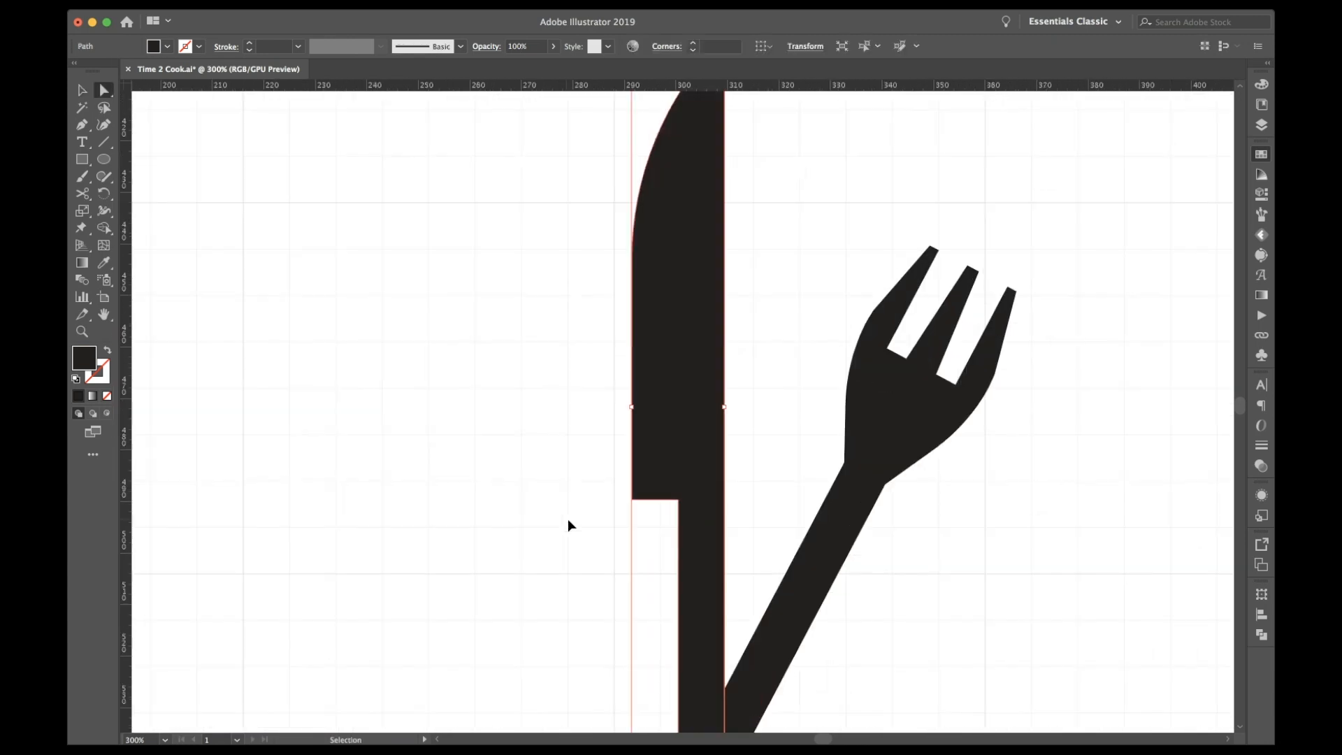
pyautogui.press('super+=')
pyautogui.scroll(-4, 746, 670)
pyautogui.scroll(-3, 746, 671)
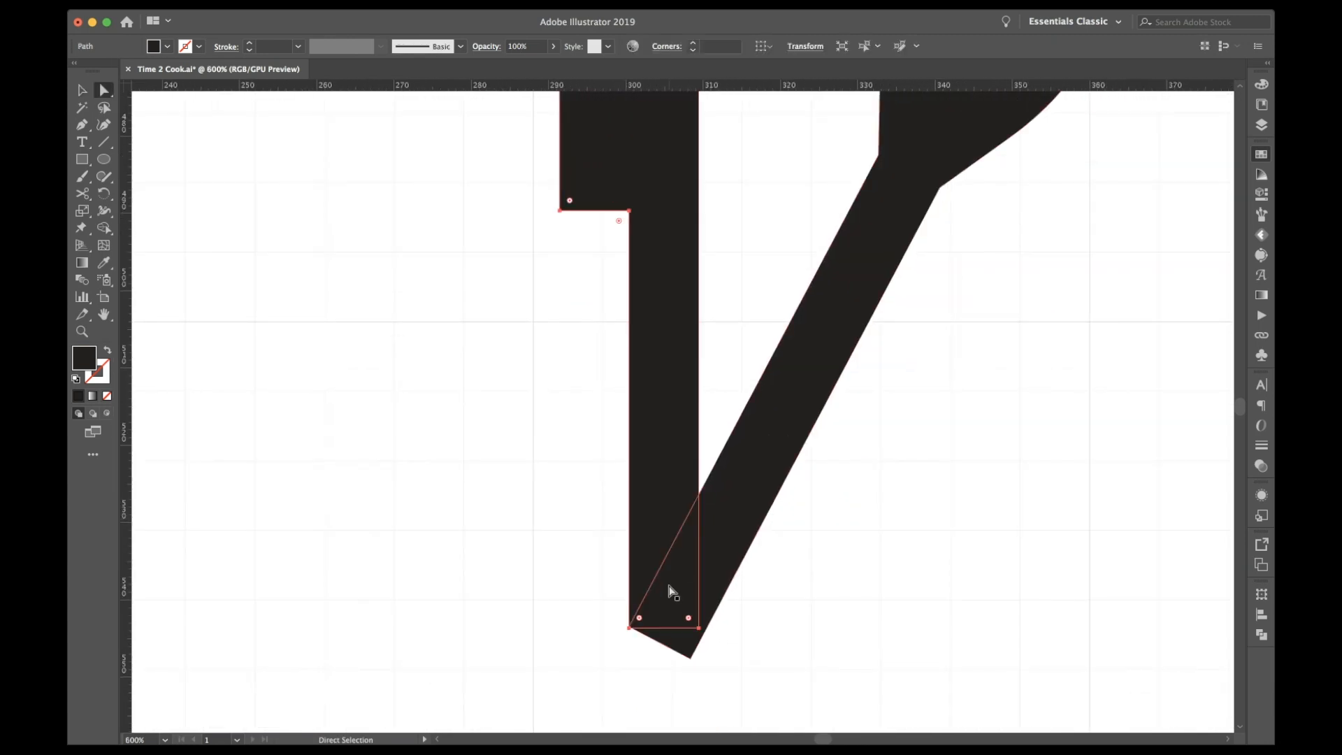
pyautogui.click(630, 627)
pyautogui.moveTo(689, 622); pyautogui.dragTo(630, 525)
# Step: Fully round the bottom end of the tilted fork's handle in the same copy
pyautogui.click(708, 552)
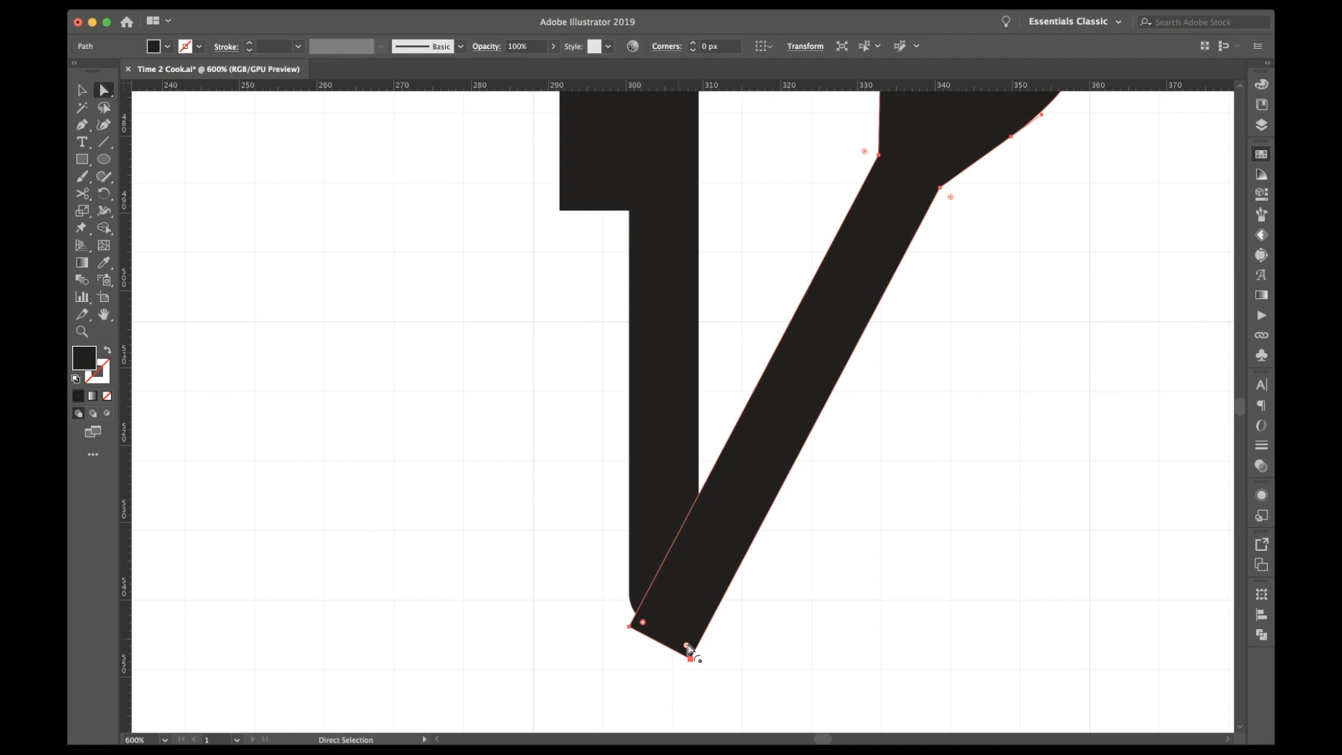
pyautogui.moveTo(687, 646); pyautogui.dragTo(749, 573)
pyautogui.click(789, 625)
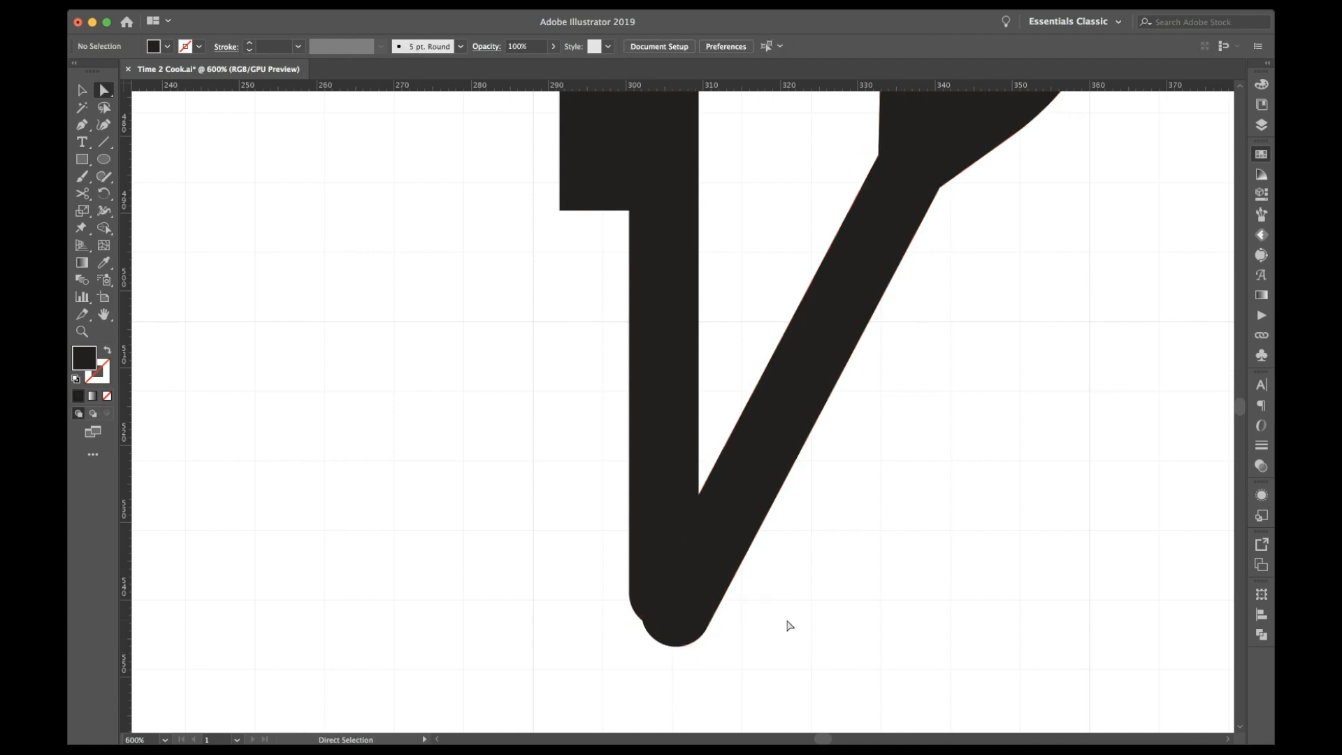
# Step: In outline view, move the fork so its rounded handle end coincides with the knife's, and return to preview view
pyautogui.press('super+y')
pyautogui.press('v')
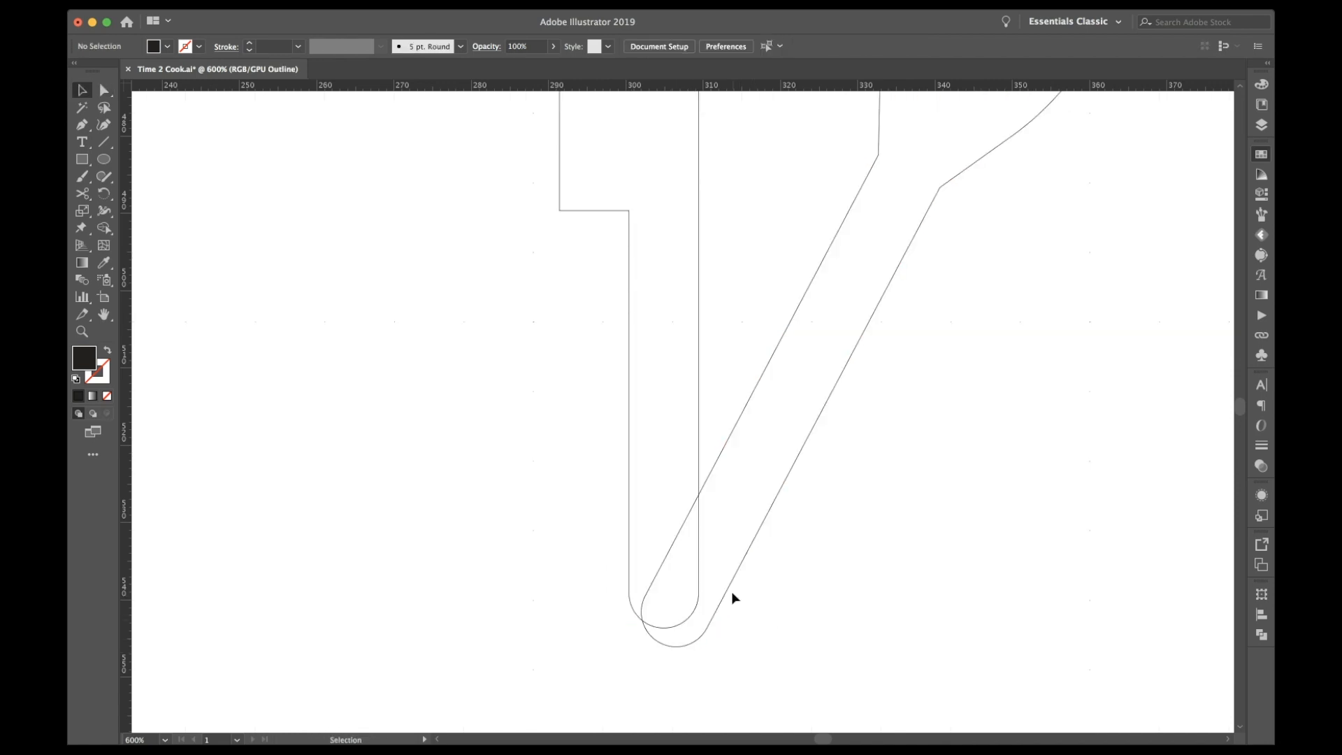
pyautogui.moveTo(732, 597); pyautogui.dragTo(714, 567)
pyautogui.click(780, 633)
pyautogui.press('a')
pyautogui.press('super+minus')
pyautogui.press('super+minus')
pyautogui.press('super+minus')
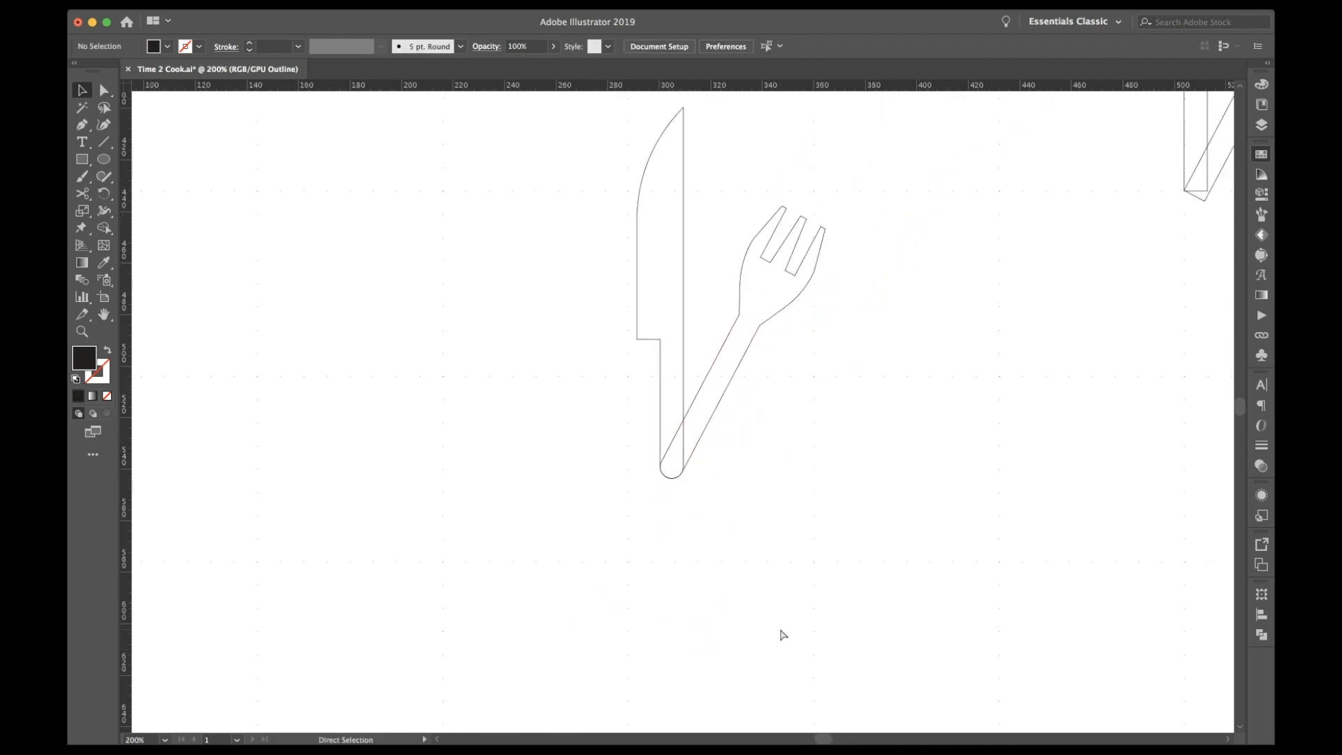
pyautogui.press('super+y')
pyautogui.press('super+minus')
pyautogui.press('super+minus')
# Step: Duplicate the knife and fork pair with rounded handle ends to its lower right
pyautogui.press('v')
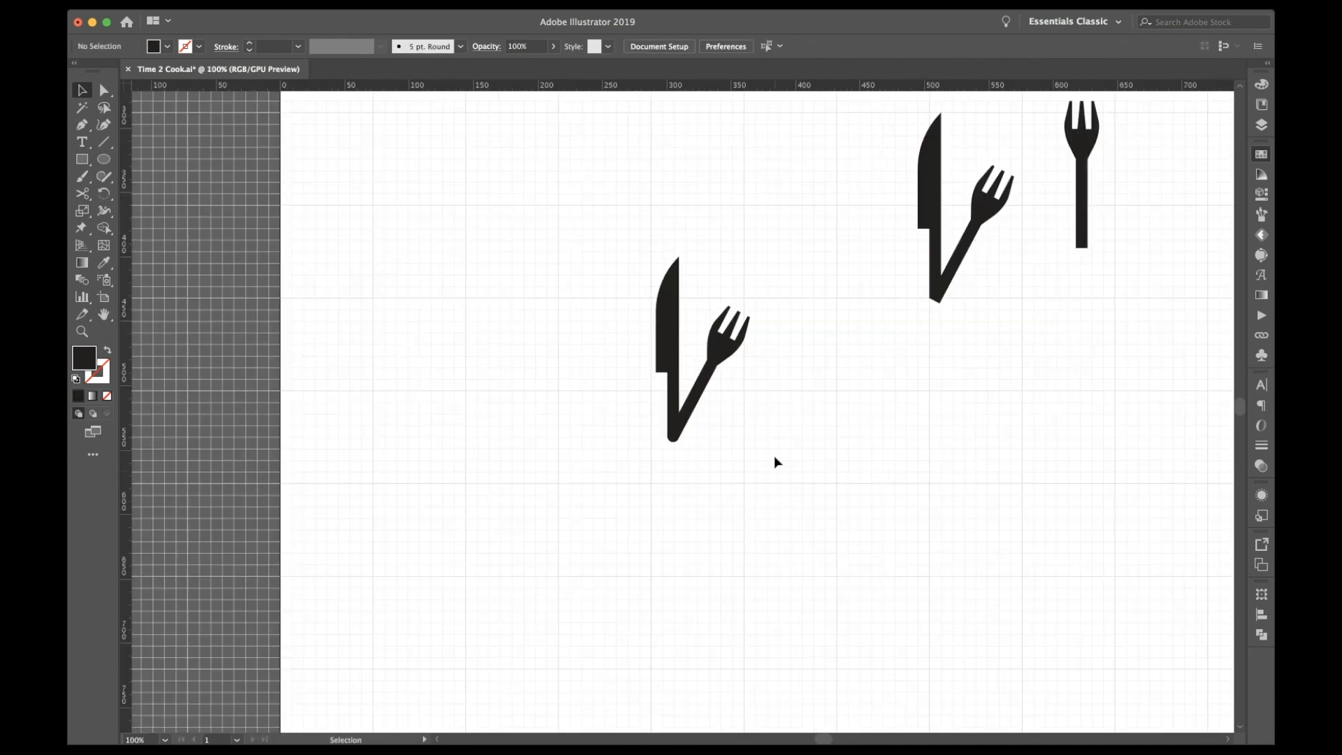
pyautogui.hscroll(7, 774, 455)
pyautogui.scroll(2, 773, 455)
pyautogui.moveTo(344, 341); pyautogui.dragTo(468, 490)
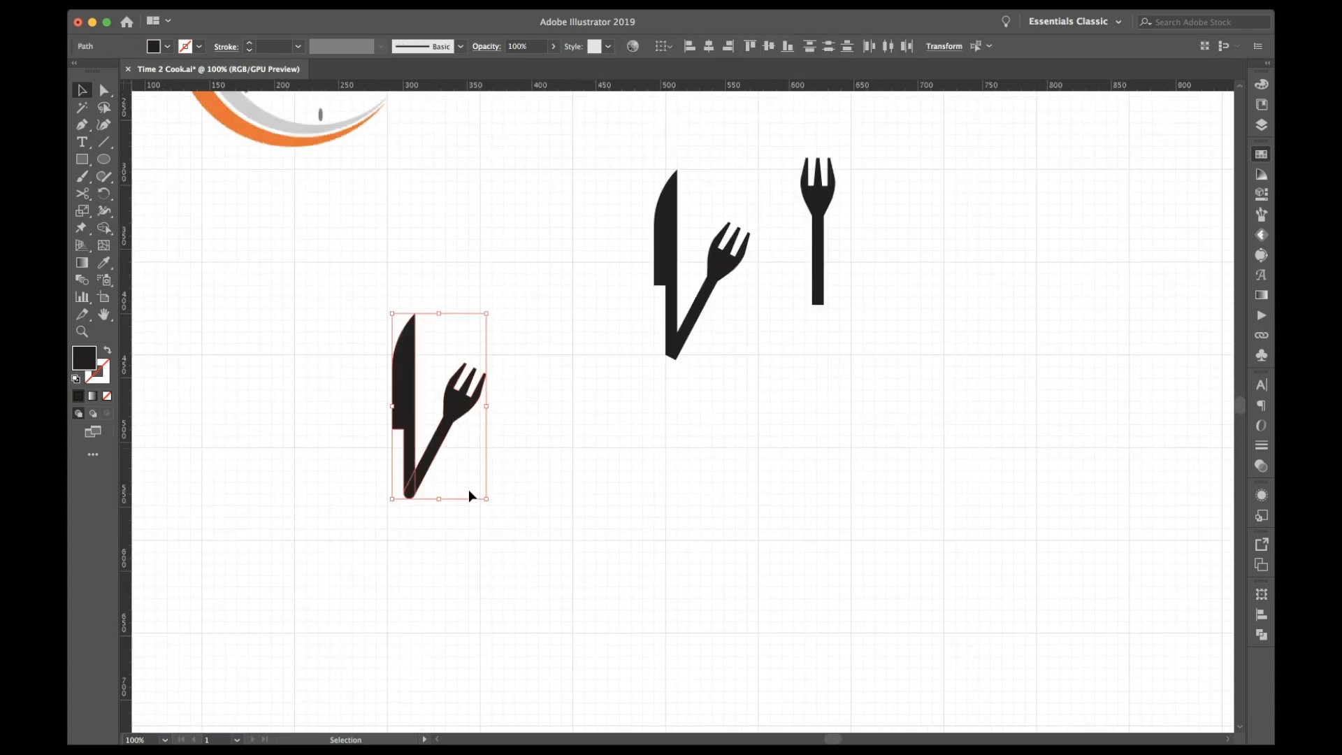
pyautogui.moveTo(467, 411); pyautogui.dragTo(687, 542)
pyautogui.click(748, 548)
# Step: Round the corners of all three tine tips on the fork in the newest pair
pyautogui.press('super+plus')
pyautogui.press('super+plus')
pyautogui.press('super+plus')
pyautogui.press('super+plus')
pyautogui.press('super+plus')
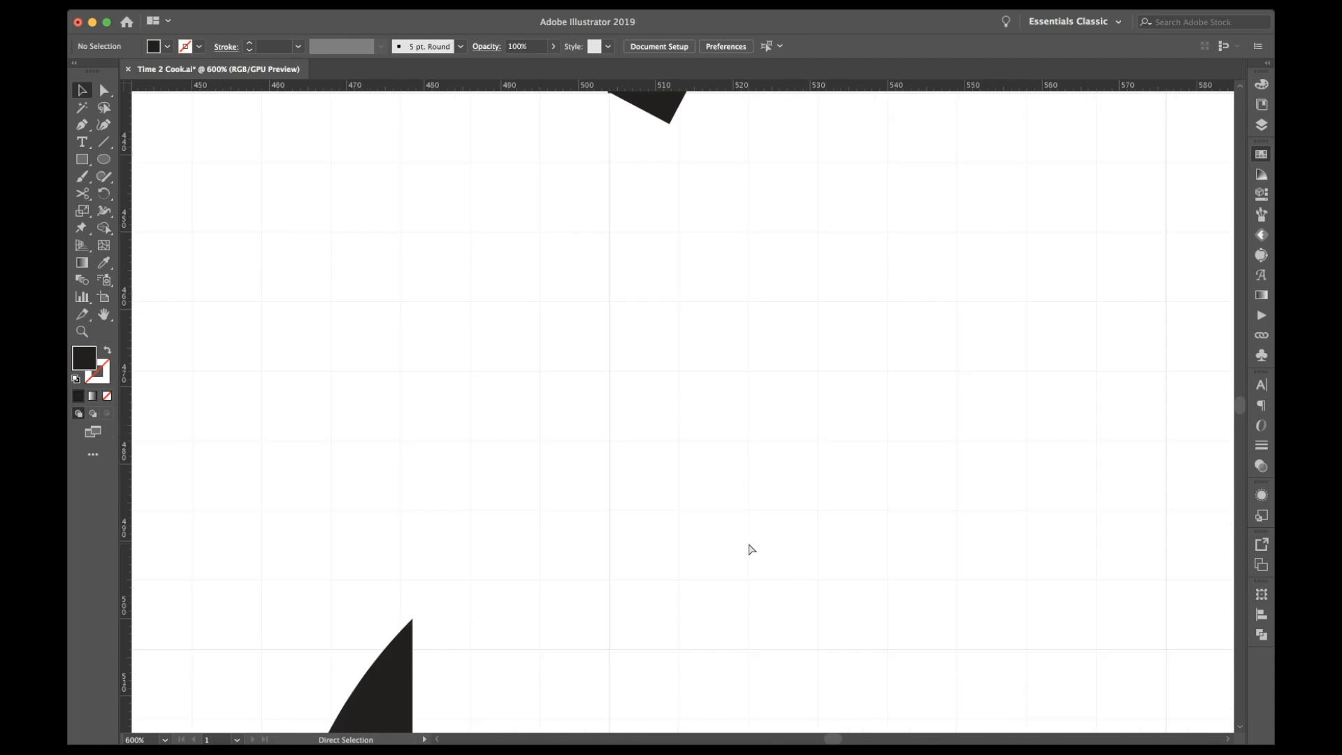
pyautogui.press('a')
pyautogui.click(684, 289)
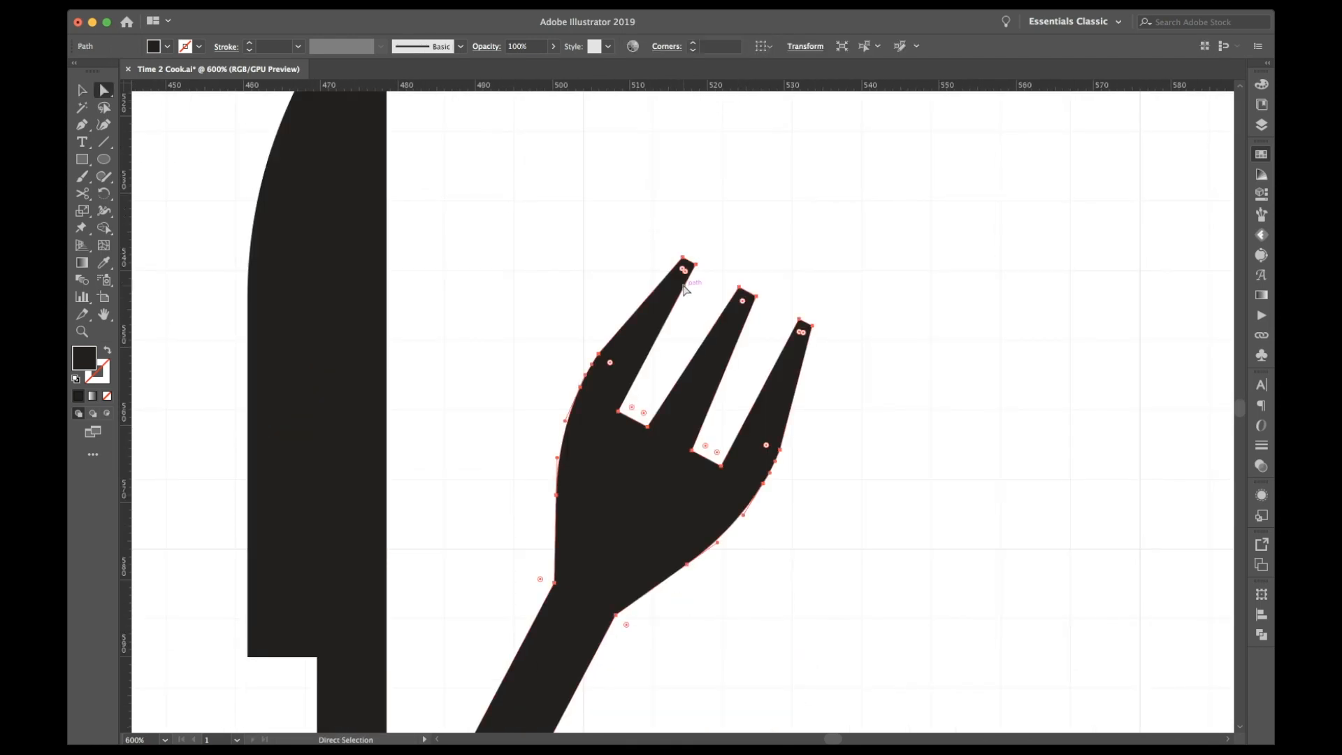
pyautogui.press('super+plus')
pyautogui.press('super+plus')
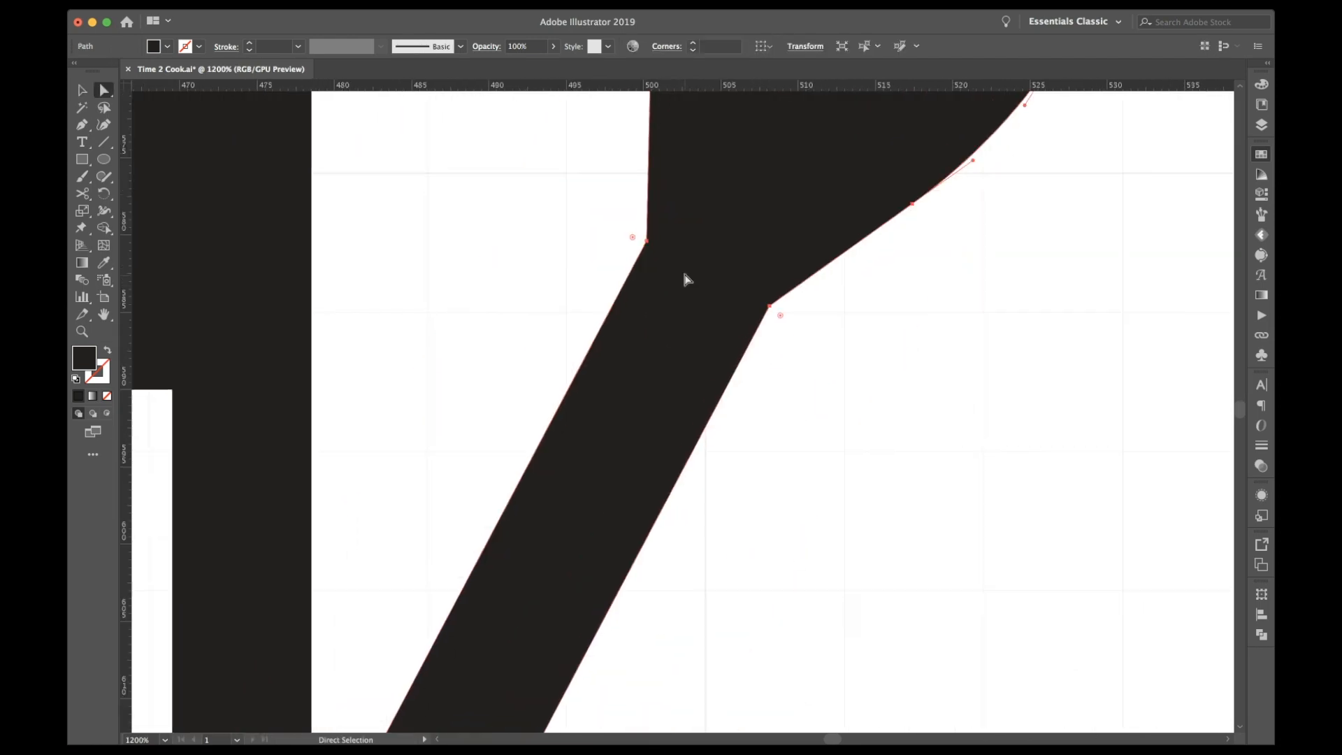
pyautogui.scroll(8, 684, 275)
pyautogui.hscroll(4, 684, 275)
pyautogui.click(611, 173)
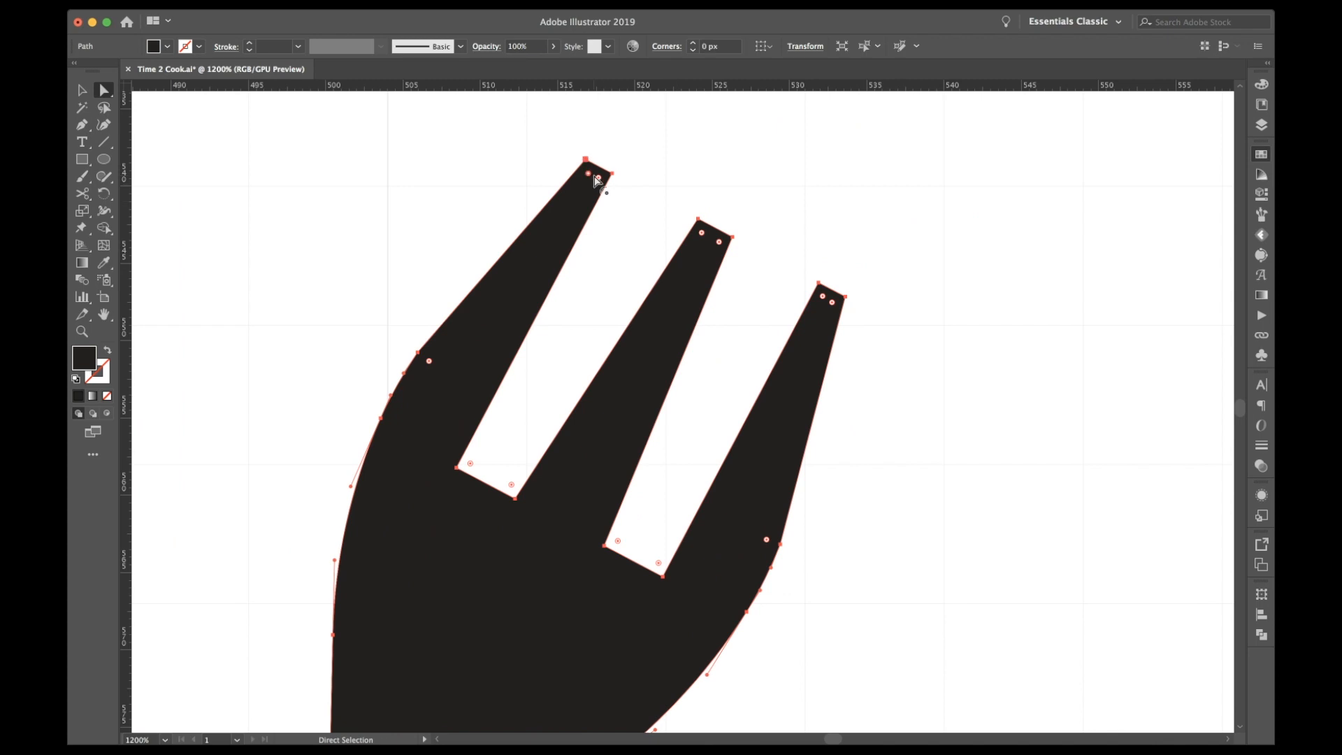
pyautogui.keyDown('shift'); pyautogui.click(731, 237); pyautogui.keyUp('shift')
pyautogui.keyDown('shift'); pyautogui.click(822, 296); pyautogui.keyUp('shift')
pyautogui.keyDown('shift'); pyautogui.click(832, 302); pyautogui.keyUp('shift')
pyautogui.moveTo(832, 304); pyautogui.dragTo(820, 332)
pyautogui.click(822, 204)
pyautogui.press('super+minus')
pyautogui.press('super+minus')
pyautogui.press('super+minus')
pyautogui.press('super+minus')
pyautogui.press('super+minus')
pyautogui.press('super+minus')
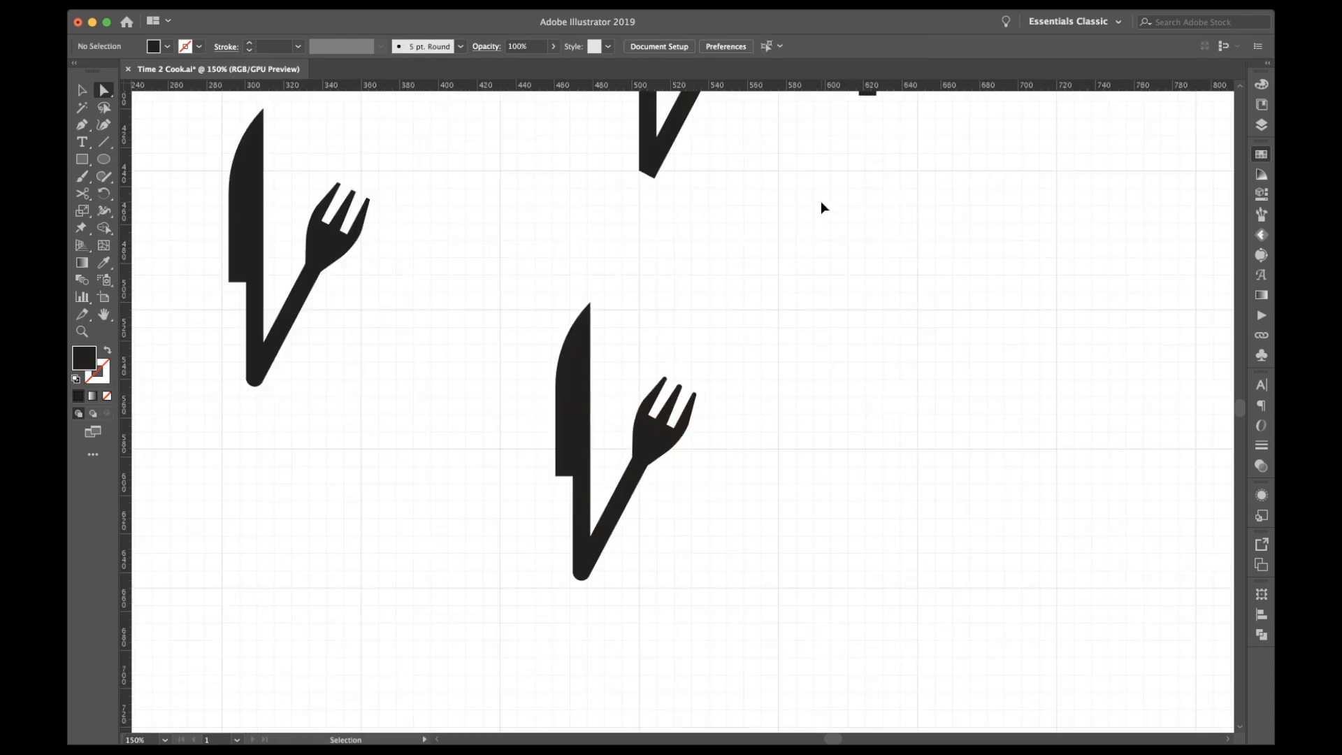
# Step: Round the inner corners of both gaps between the tines so each gap on the newest fork ends in a full curve
pyautogui.press('v')
pyautogui.hscroll(3, 797, 273)
pyautogui.scroll(-1, 797, 273)
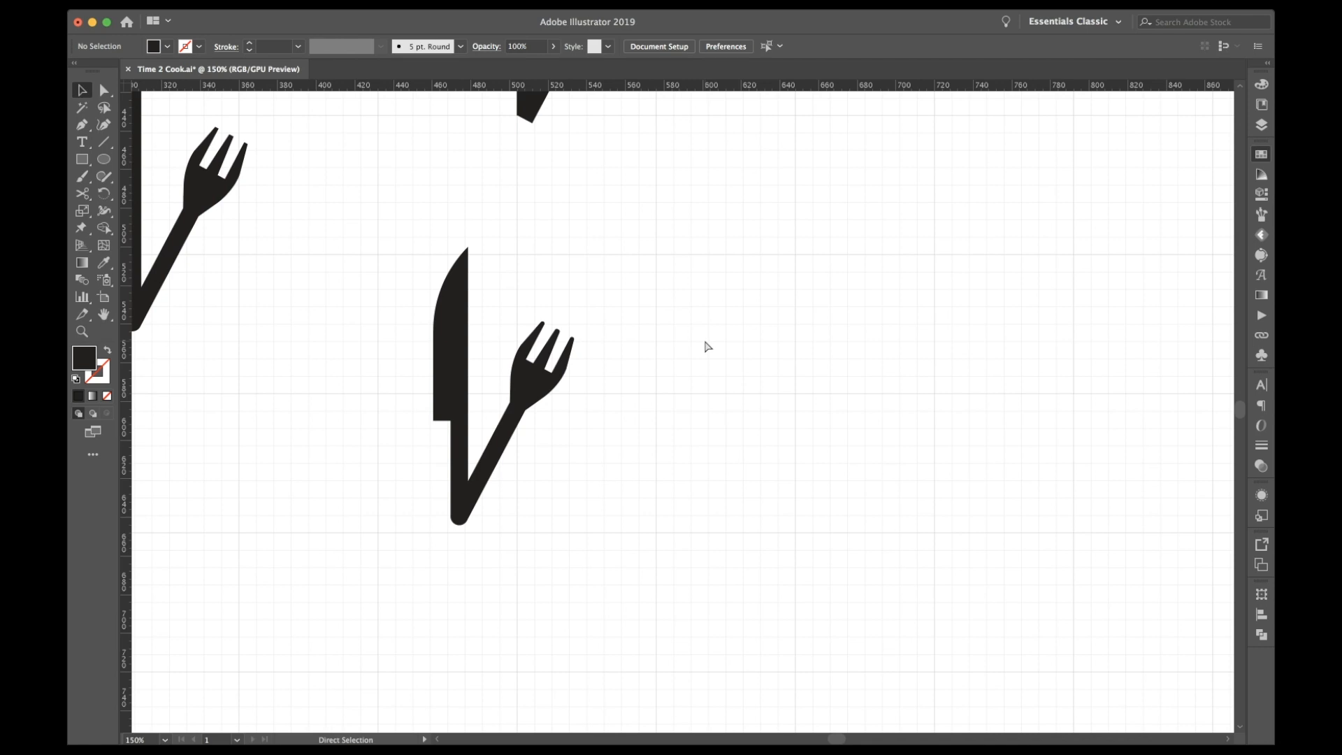
pyautogui.press('super+plus')
pyautogui.press('a')
pyautogui.click(497, 365)
pyautogui.press('super+plus')
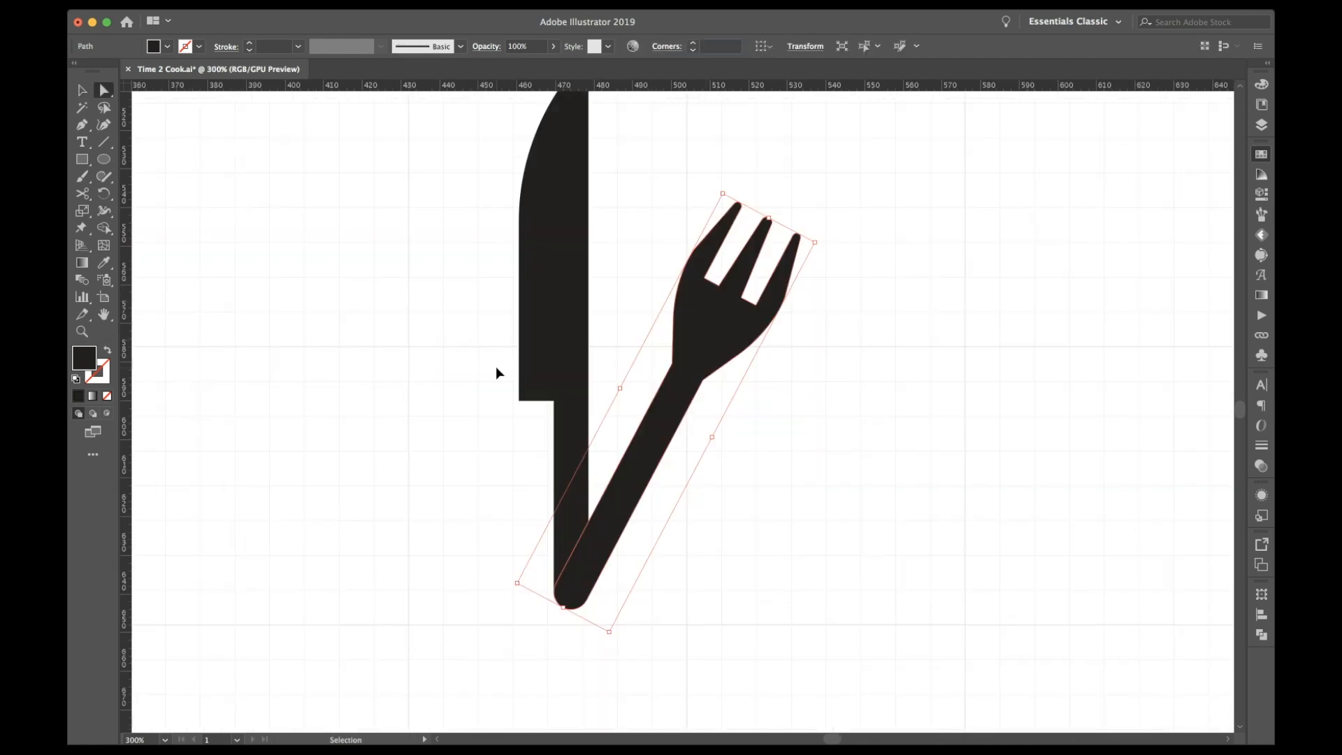
pyautogui.press('super+plus')
pyautogui.scroll(3, 499, 374)
pyautogui.hscroll(3, 499, 373)
pyautogui.click(617, 288)
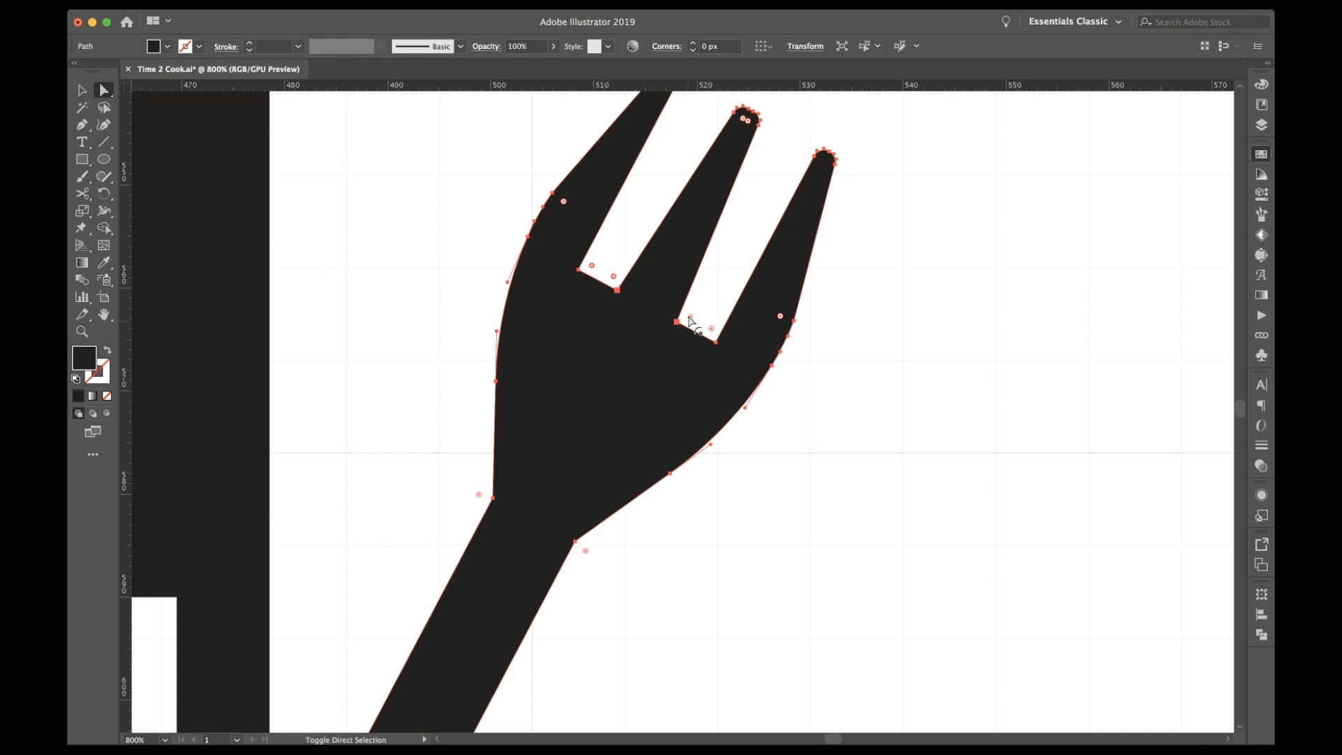
pyautogui.moveTo(713, 330); pyautogui.dragTo(715, 302)
pyautogui.click(726, 284)
pyautogui.press('v')
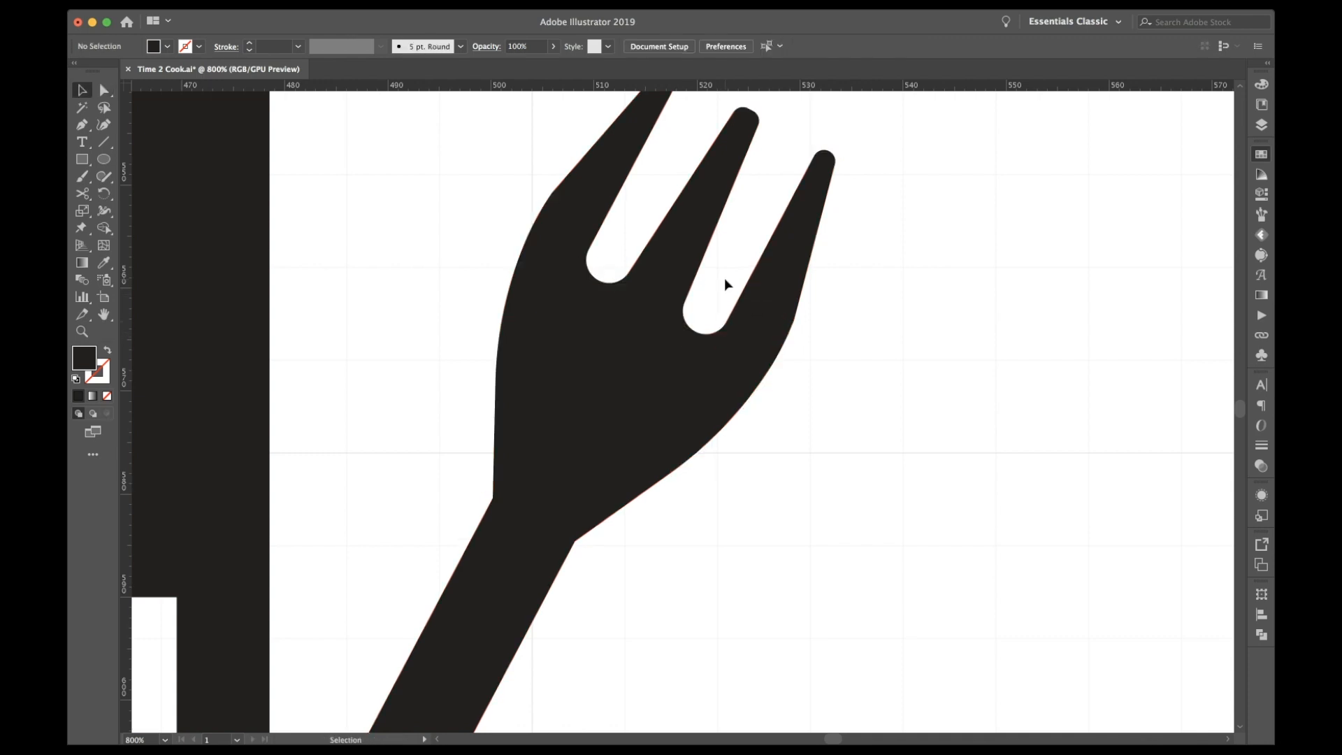
# Step: Duplicate the newest knife and fork pair, placing the copy level with it to its right
pyautogui.press('super+minus')
pyautogui.press('super+minus')
pyautogui.press('super+minus')
pyautogui.press('super+minus')
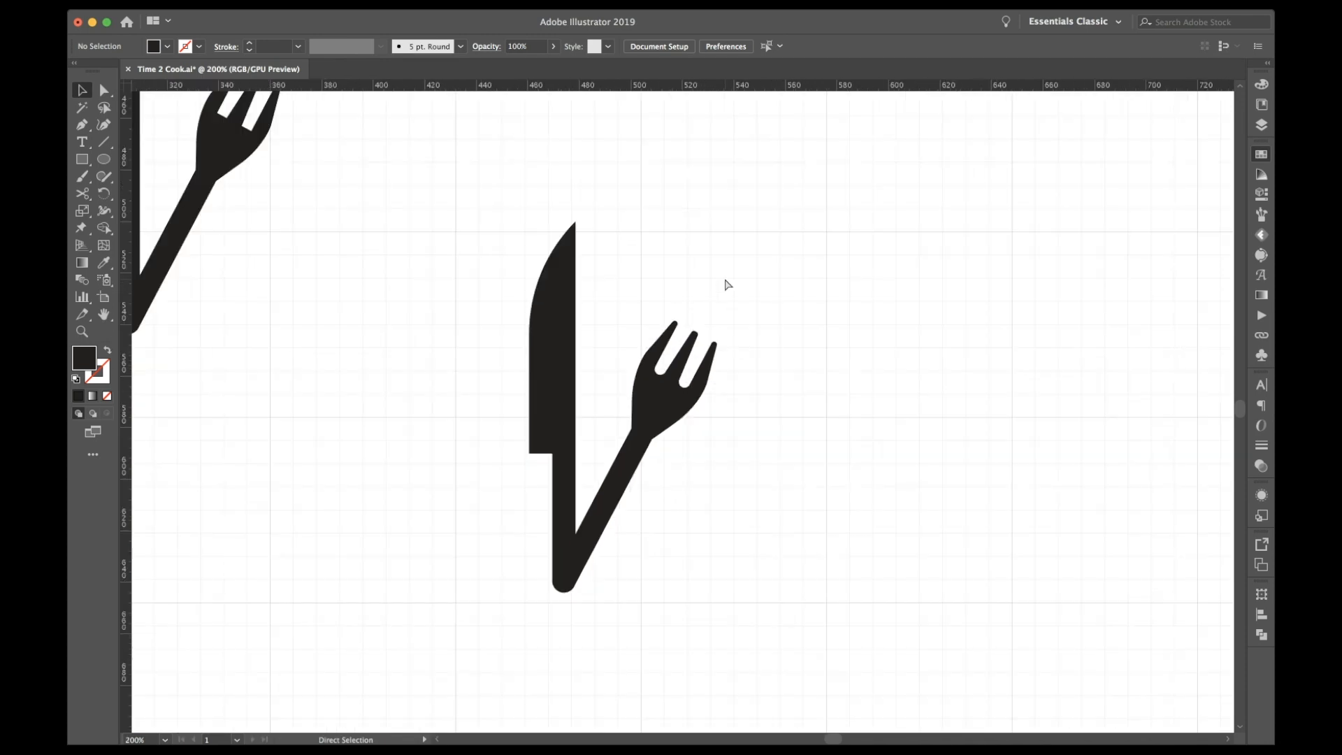
pyautogui.press('super+minus')
pyautogui.press('super+minus')
pyautogui.hscroll(3, 727, 294)
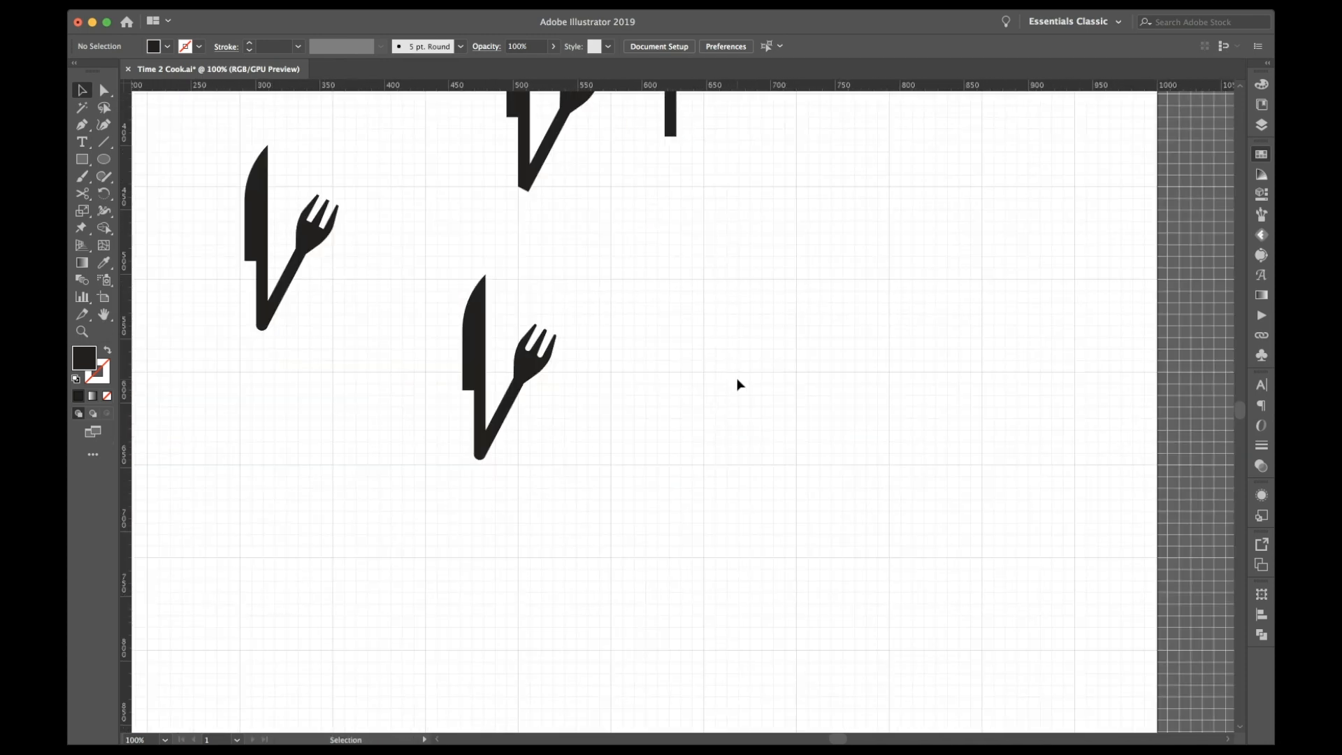
pyautogui.moveTo(421, 456); pyautogui.dragTo(550, 413)
pyautogui.moveTo(535, 368); pyautogui.dragTo(831, 370)
pyautogui.click(862, 443)
# Step: Draw a circle about 155 px in diameter over the duplicated knife and fork
pyautogui.hscroll(5, 863, 443)
pyautogui.click(103, 159)
pyautogui.moveTo(552, 308); pyautogui.dragTo(752, 505)
pyautogui.press('v')
# Step: In outline view, move the circle so its centre sits at the centre of the joined rounded handle ends
pyautogui.hotkey('ctrl', 'y')
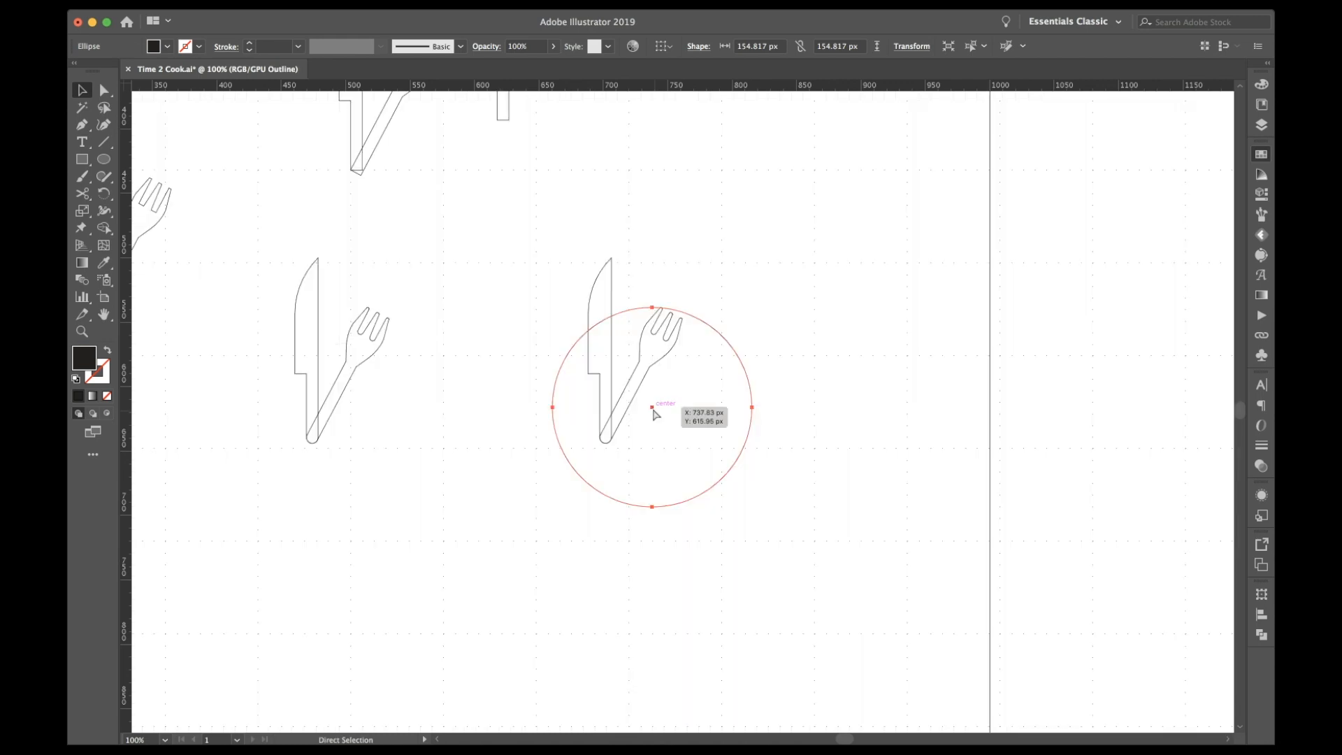
pyautogui.moveTo(650, 407); pyautogui.dragTo(608, 440)
pyautogui.scroll(8, 608, 440)
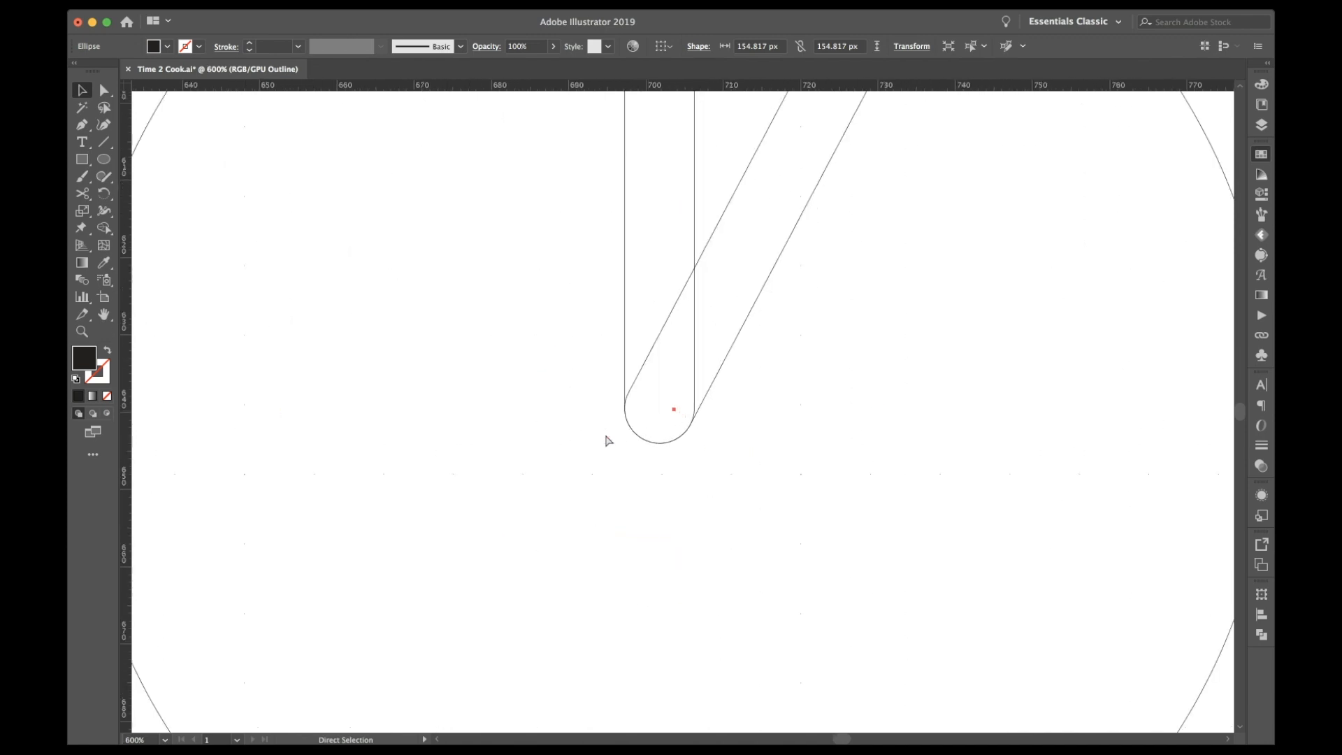
pyautogui.moveTo(675, 414); pyautogui.dragTo(663, 414)
pyautogui.click(765, 451)
pyautogui.press('super+1')
# Step: Swap the circle's fill and stroke to leave a 1 pt unfilled outline, and return to preview view
pyautogui.click(764, 352)
pyautogui.click(107, 353)
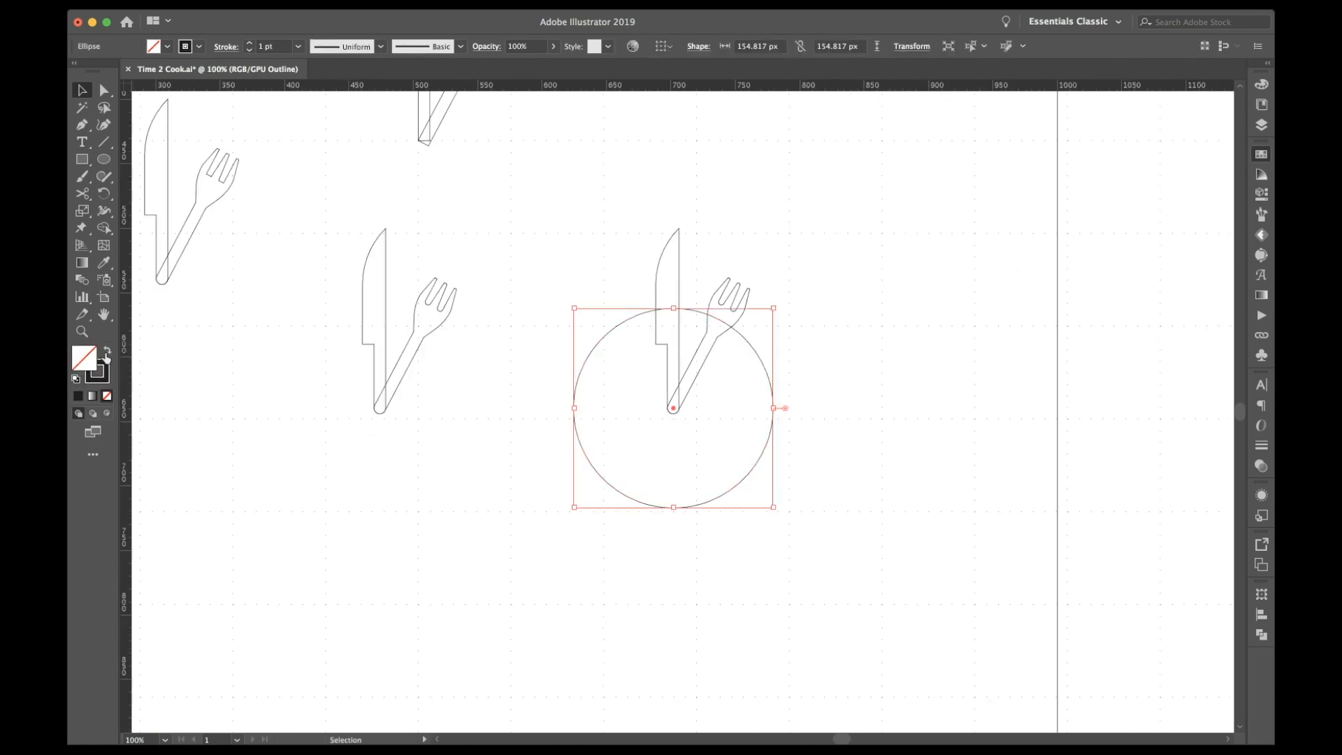
pyautogui.hotkey('ctrl', 'y')
pyautogui.click(787, 346)
pyautogui.click(764, 371)
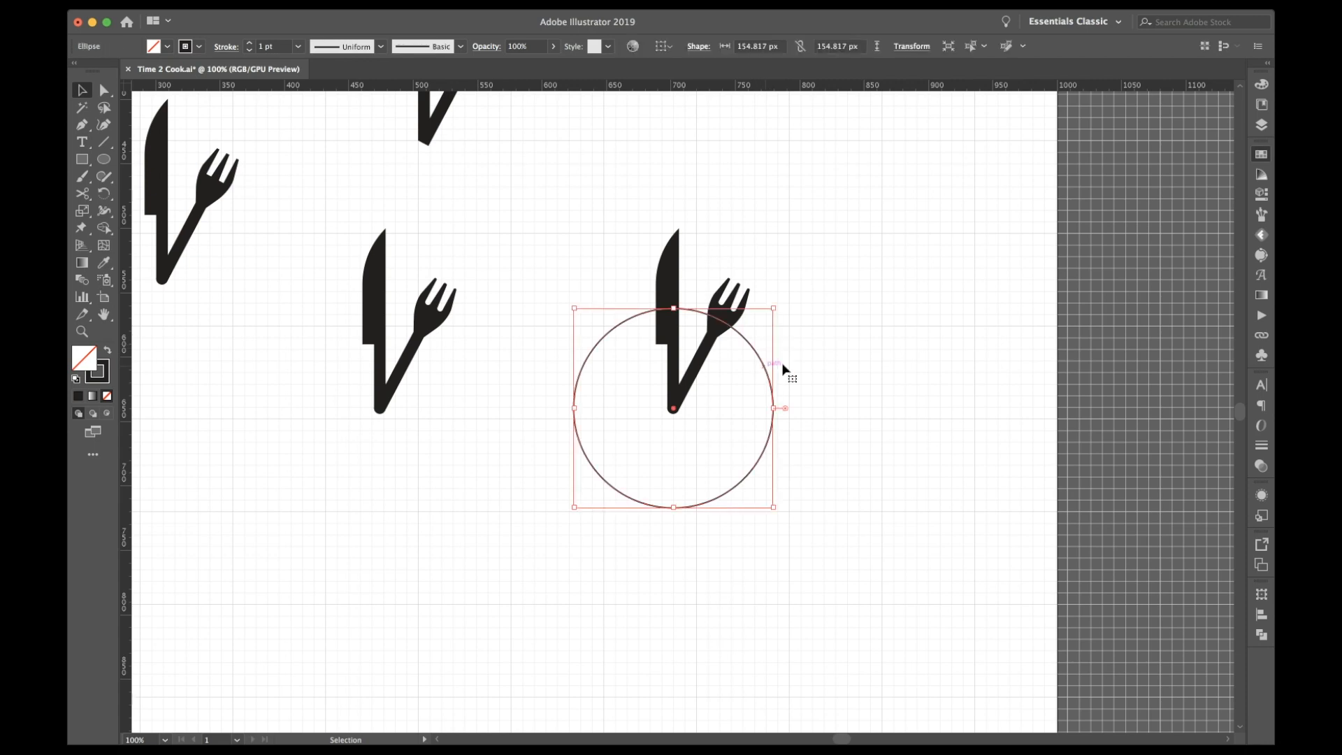
# Step: Set the stroke weight of the circle around the knife and fork to 16 pt
pyautogui.click(896, 389)
pyautogui.click(669, 286)
pyautogui.keyDown('shift'); pyautogui.click(737, 303); pyautogui.keyUp('shift')
pyautogui.click(784, 382)
pyautogui.click(772, 388)
pyautogui.click(1131, 398)
pyautogui.click(1132, 398)
pyautogui.click(1131, 398)
pyautogui.click(1131, 398)
pyautogui.click(1132, 398)
pyautogui.click(1132, 398)
pyautogui.click(1131, 399)
pyautogui.click(1131, 399)
pyautogui.press('Up')
pyautogui.press('Up')
pyautogui.press('Up')
pyautogui.press('Up')
pyautogui.press('Up')
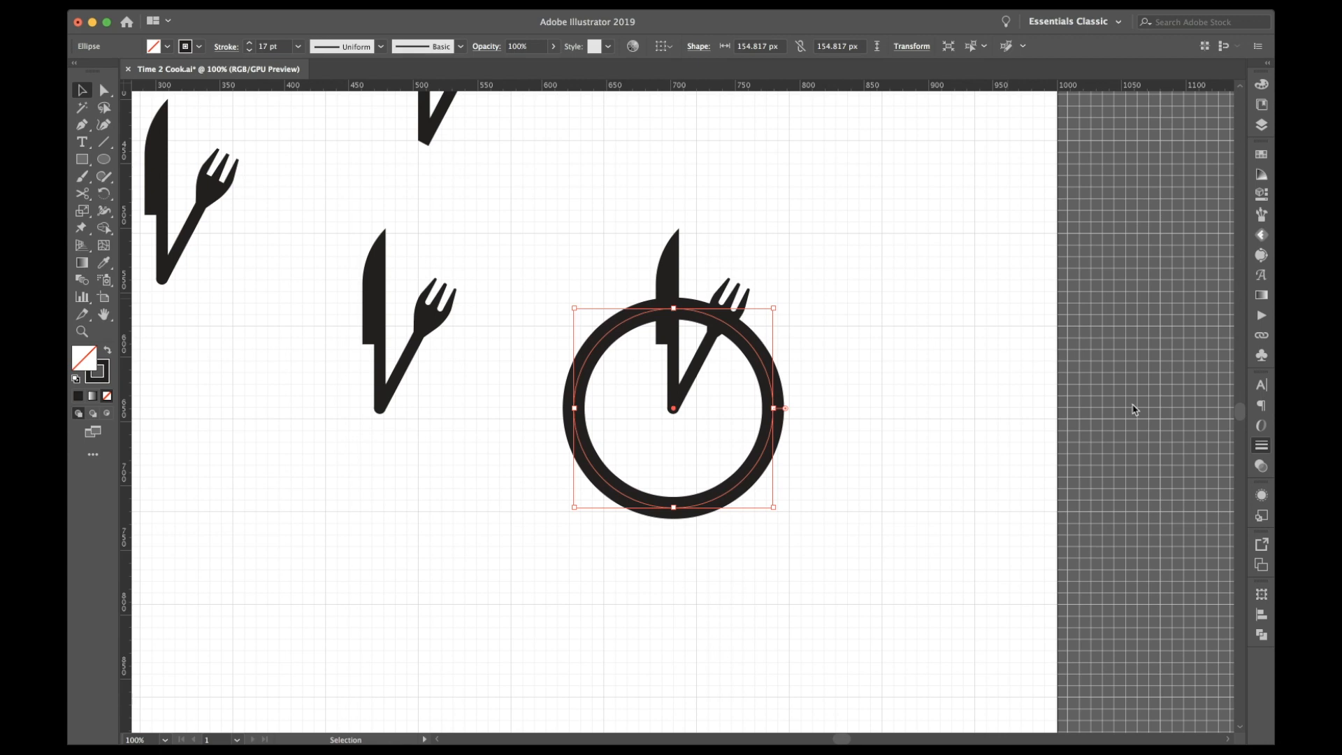
pyautogui.click(869, 417)
# Step: Duplicate the ring together with its knife and fork to the lower left
pyautogui.hscroll(-2, 870, 417)
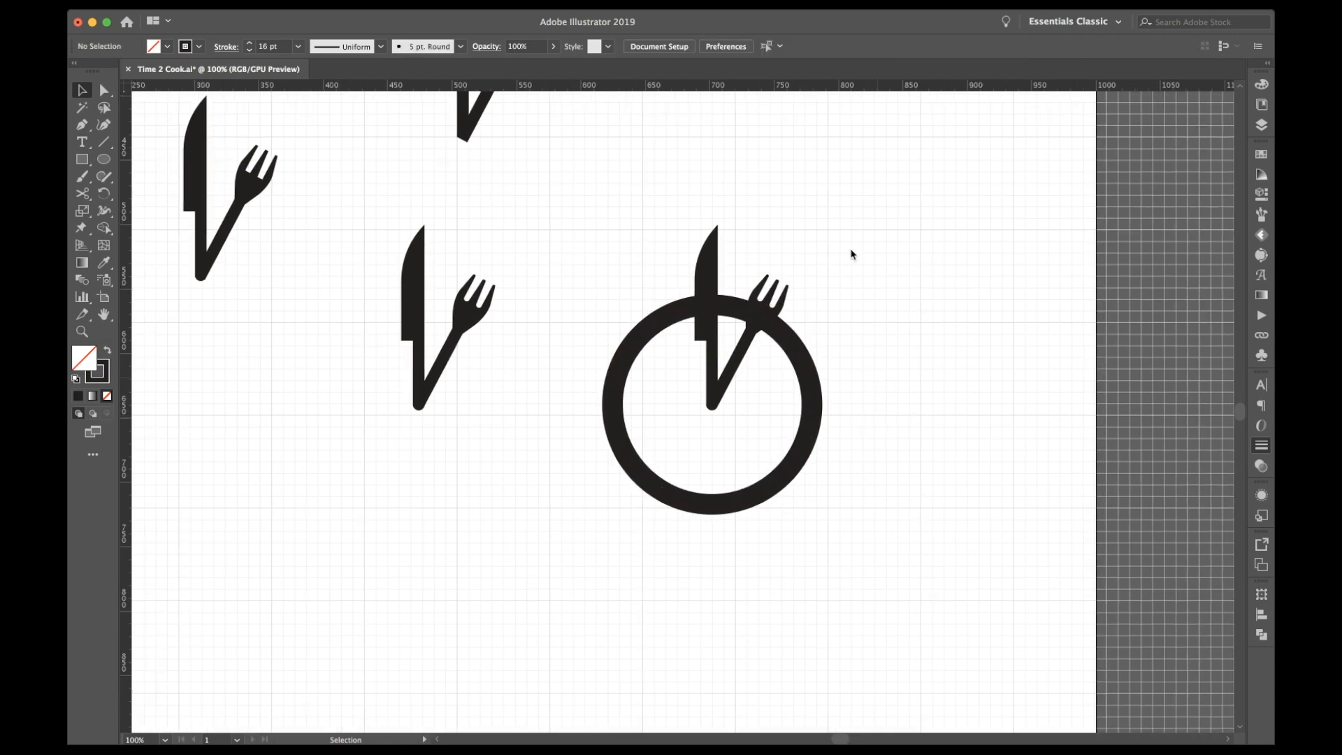
pyautogui.moveTo(845, 254); pyautogui.dragTo(637, 435)
pyautogui.hscroll(-3, 639, 434)
pyautogui.scroll(-3, 639, 433)
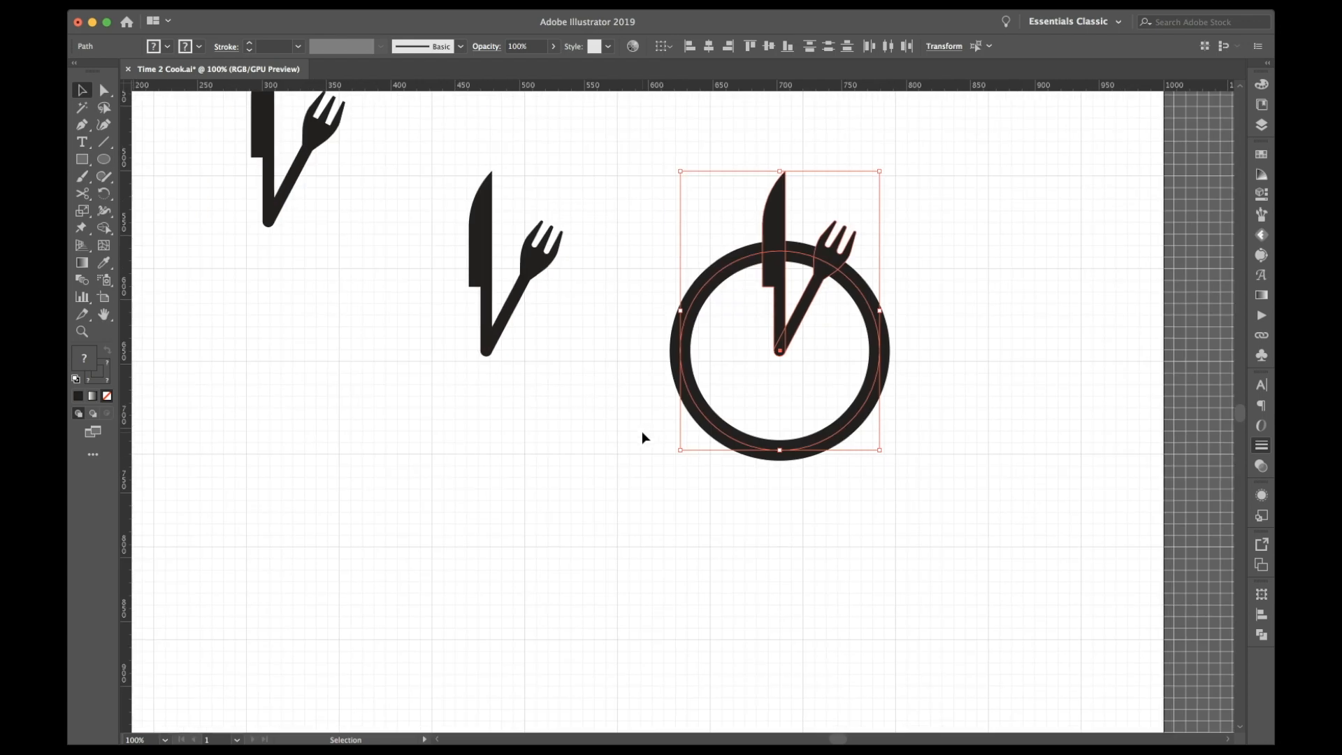
pyautogui.click(704, 436)
pyautogui.moveTo(686, 221); pyautogui.dragTo(879, 343)
pyautogui.moveTo(742, 443); pyautogui.dragTo(364, 664)
pyautogui.click(572, 608)
# Step: Add a concentric copy of the duplicated clock's ring, scaled down to about 97 px in diameter
pyautogui.scroll(-2, 572, 608)
pyautogui.hscroll(-2, 572, 608)
pyautogui.press('a')
pyautogui.click(514, 512)
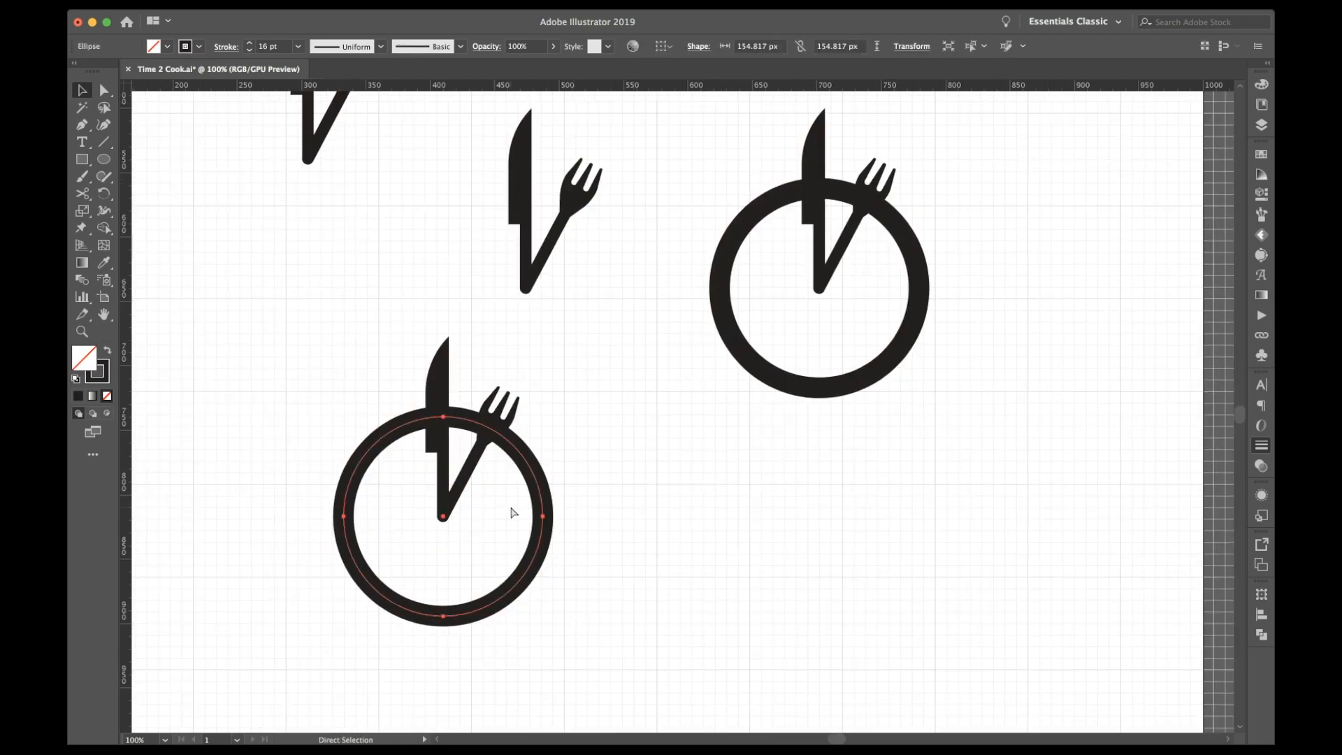
pyautogui.moveTo(544, 417); pyautogui.dragTo(515, 452)
# Step: Place the text "TIME 2 COOK" along the inner circle's path and move it inside the path at its lower part
pyautogui.press('t')
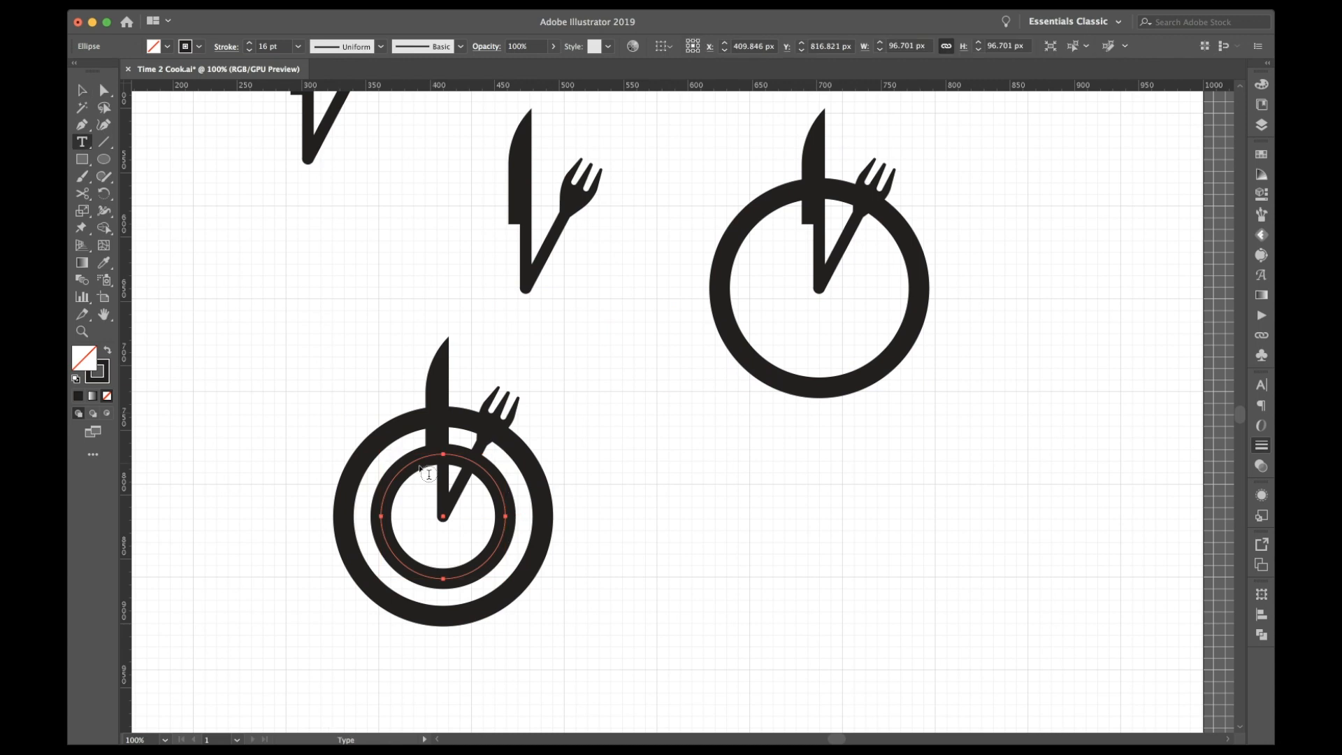
pyautogui.keyDown('alt'); pyautogui.click(389, 475); pyautogui.keyUp('alt')
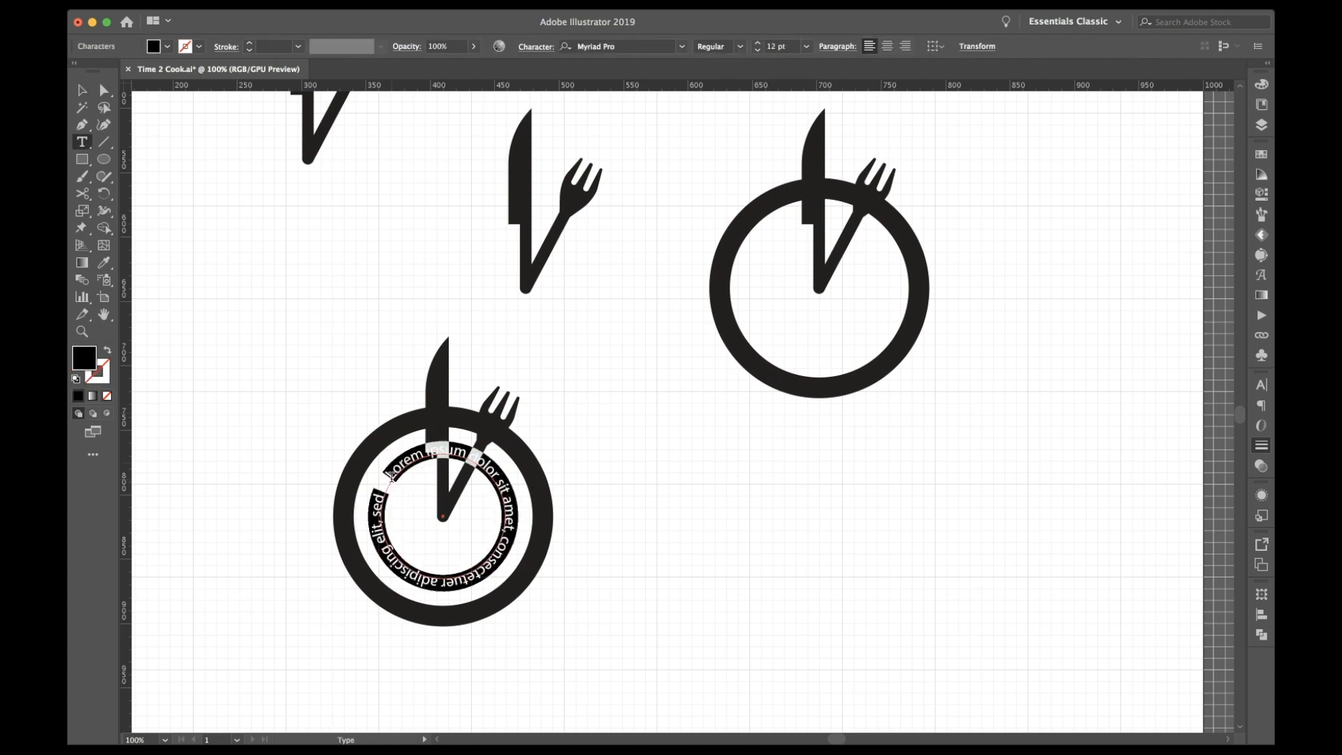
pyautogui.write('TIME')
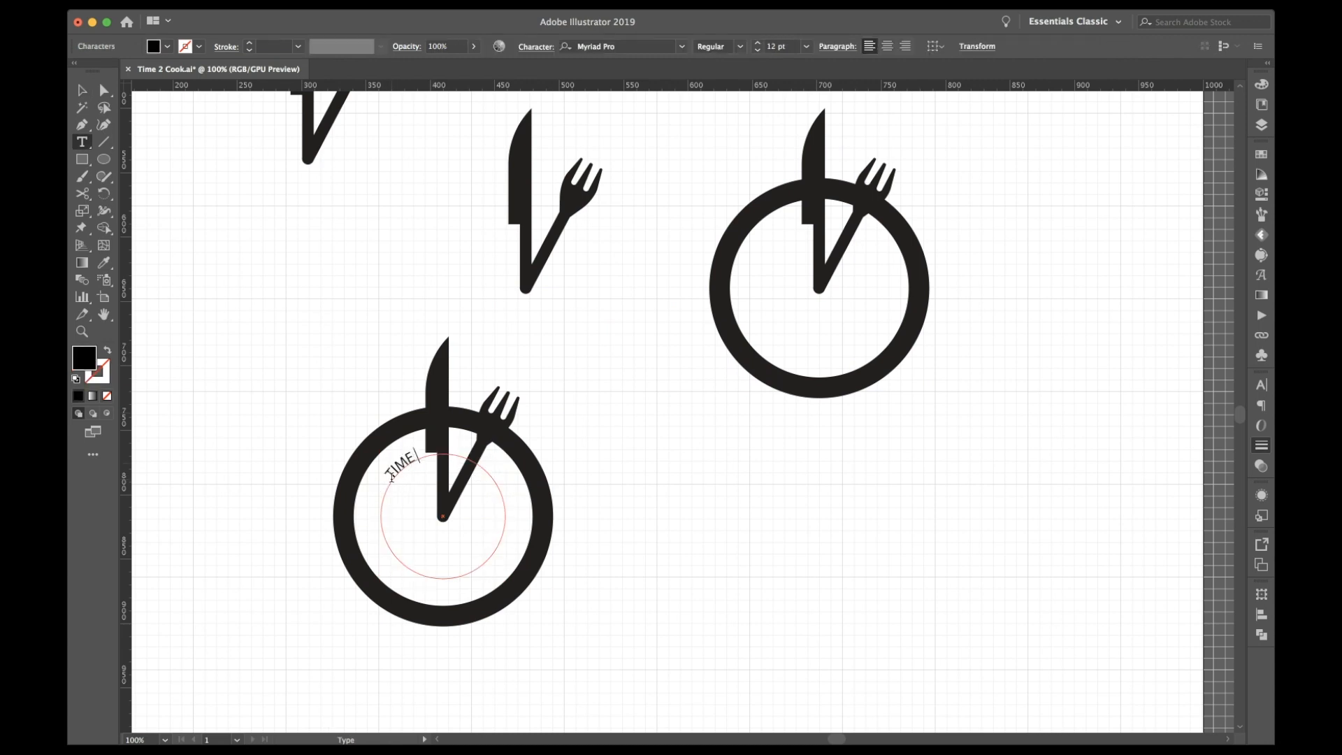
pyautogui.write(' 2 COOK')
pyautogui.press('Escape')
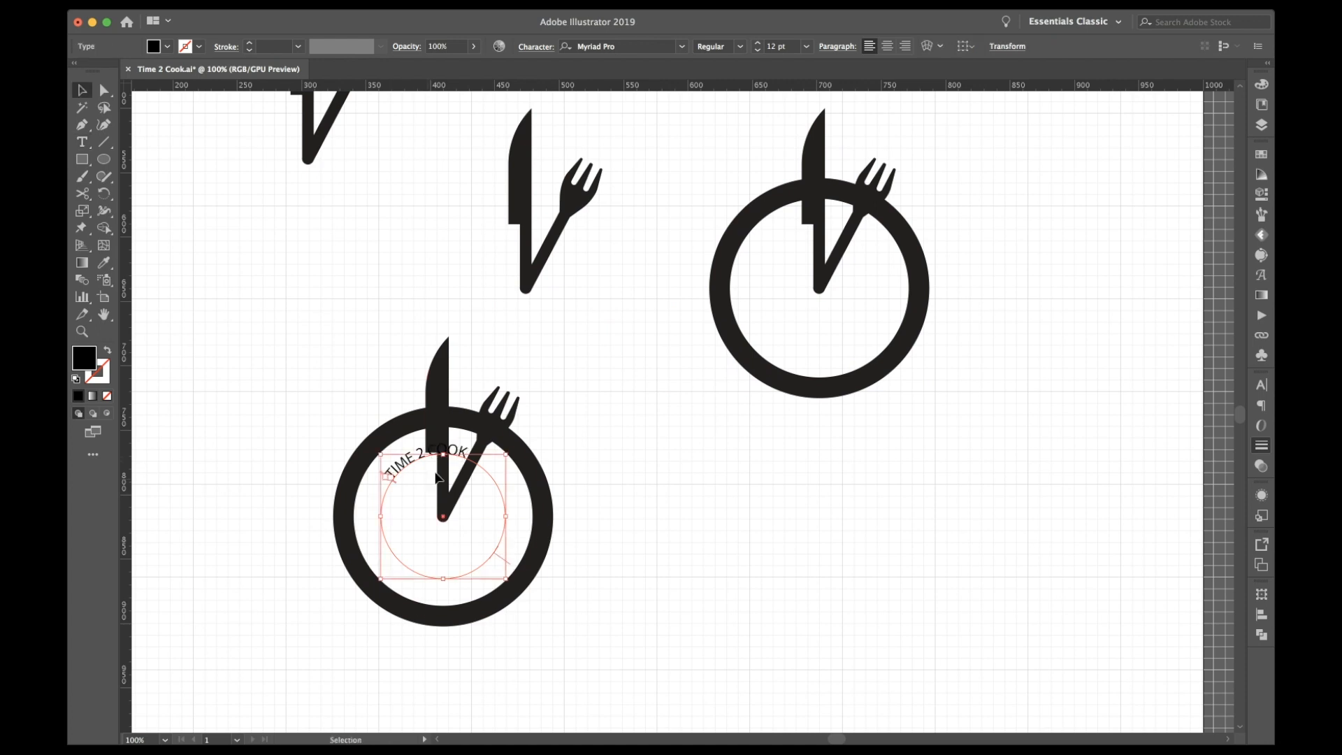
pyautogui.moveTo(493, 555); pyautogui.dragTo(469, 510)
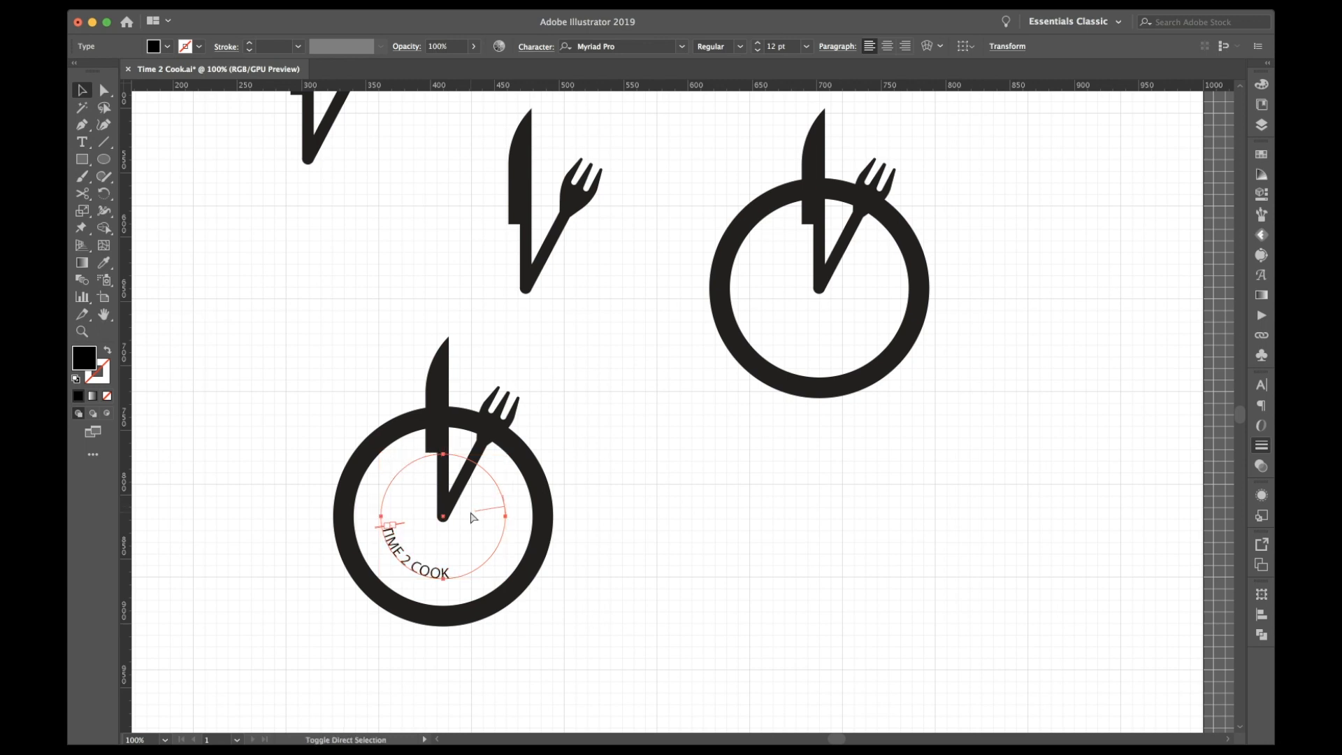
# Step: Set the curved text to 22 pt with centred alignment and rotate it around the lower part of the circle
pyautogui.hotkey('ctrl', 'shift', '.')
pyautogui.hotkey('ctrl', 'shift', '.')
pyautogui.hotkey('ctrl', 'shift', '.')
pyautogui.hotkey('ctrl', 'shift', '.')
pyautogui.hotkey('ctrl', 'shift', '.')
pyautogui.hotkey('ctrl', 'shift', 'c')
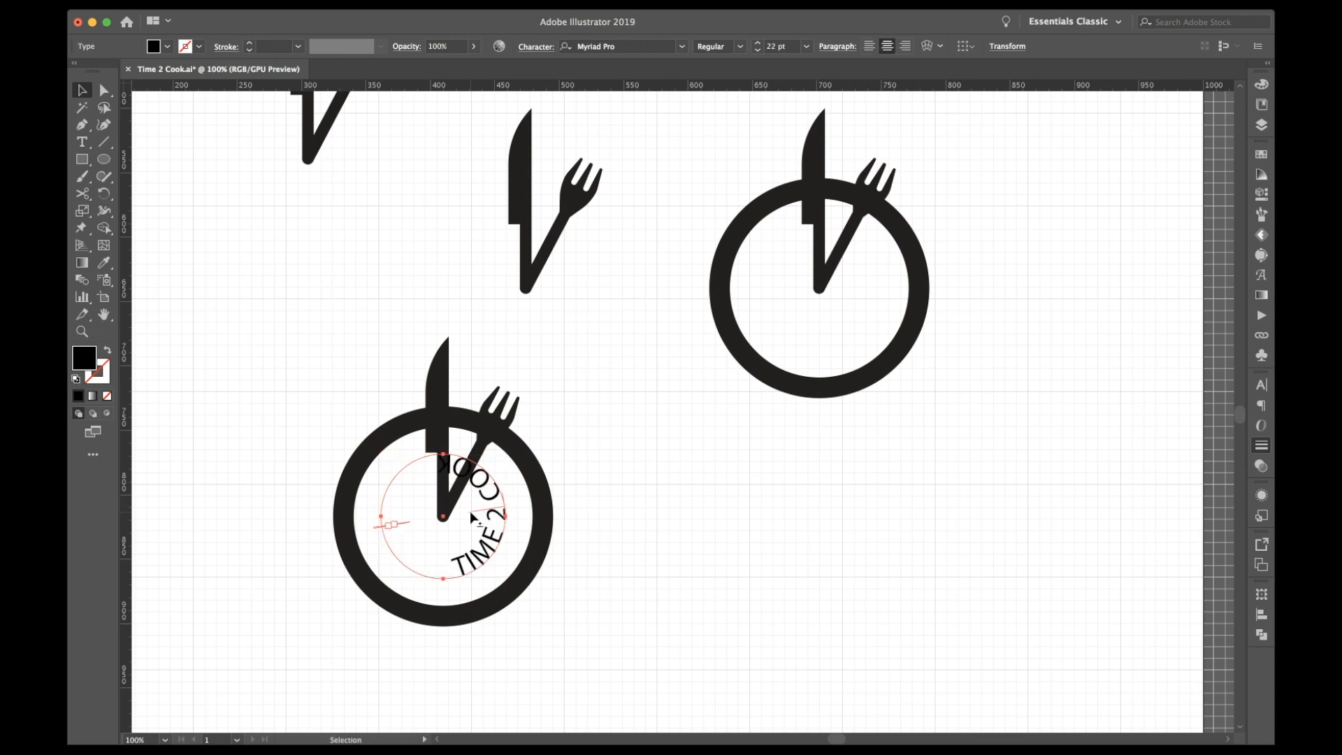
pyautogui.moveTo(494, 514); pyautogui.dragTo(490, 515)
pyautogui.moveTo(502, 575); pyautogui.dragTo(527, 515)
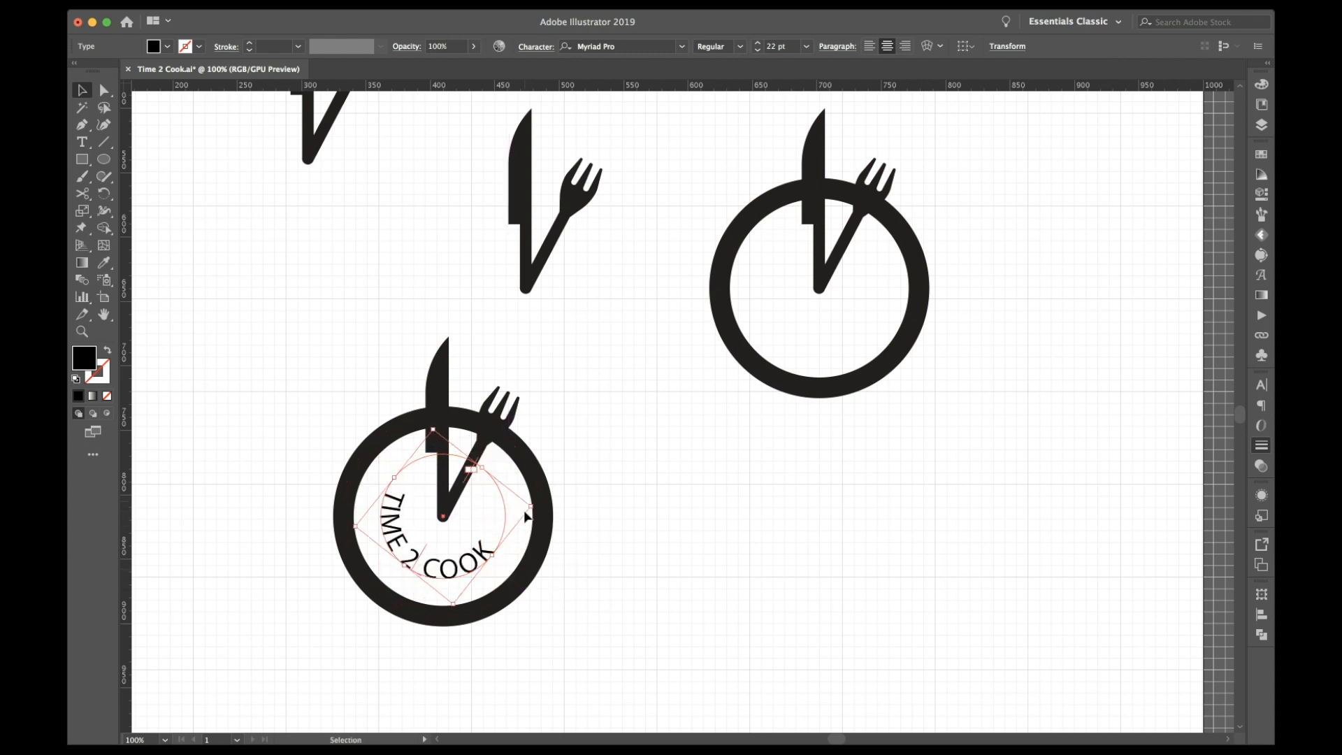
# Step: Increase the curved text to 26 pt and scale its circular path up slightly about the centre
pyautogui.press('super+shift+period')
pyautogui.press('super+shift+period')
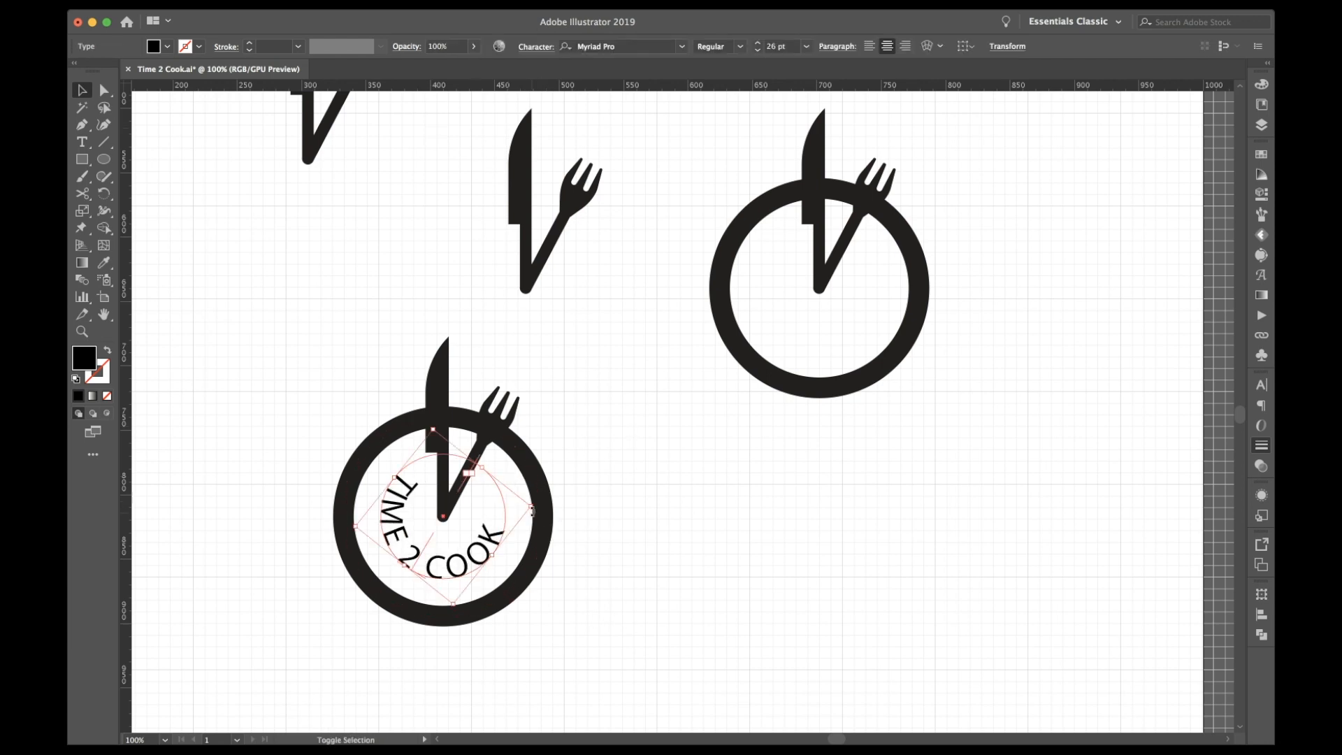
pyautogui.moveTo(532, 507); pyautogui.dragTo(544, 506)
pyautogui.click(645, 520)
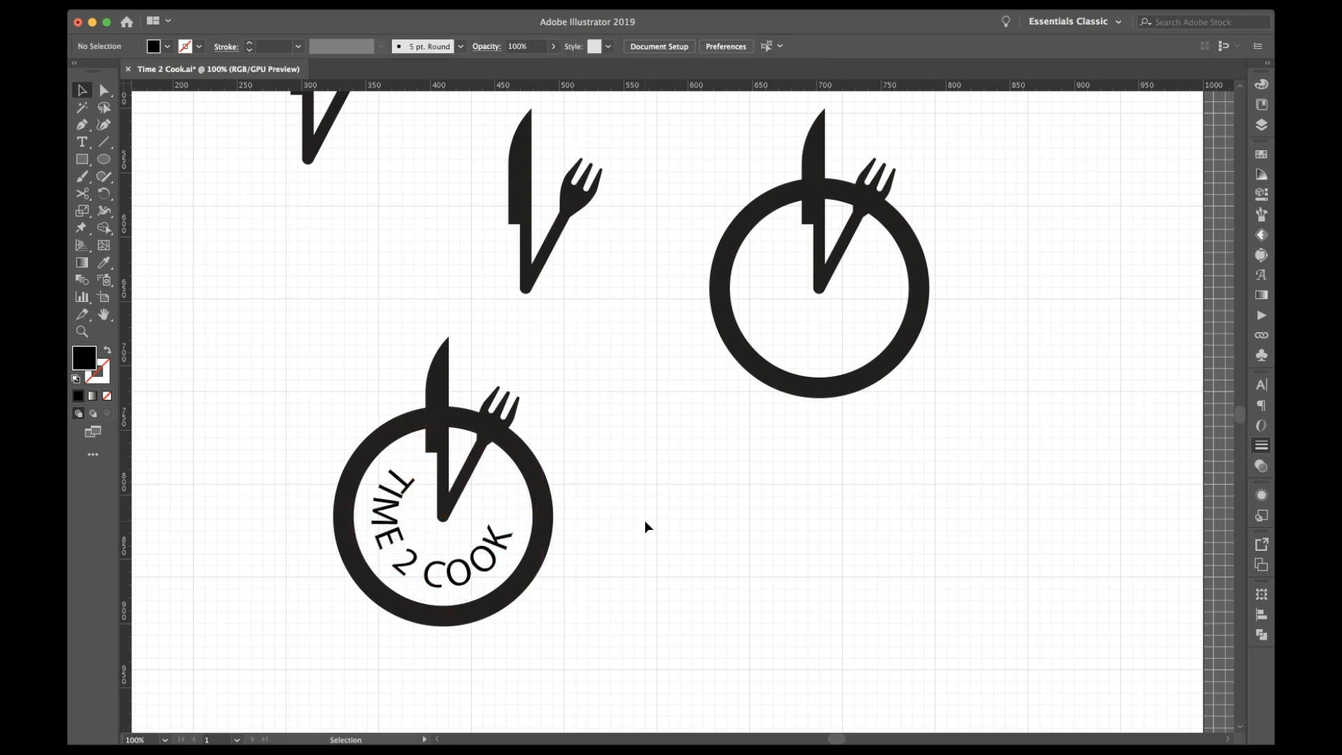
# Step: Reduce the curved text to 25.59 pt and widen its letter tracking
pyautogui.click(479, 567)
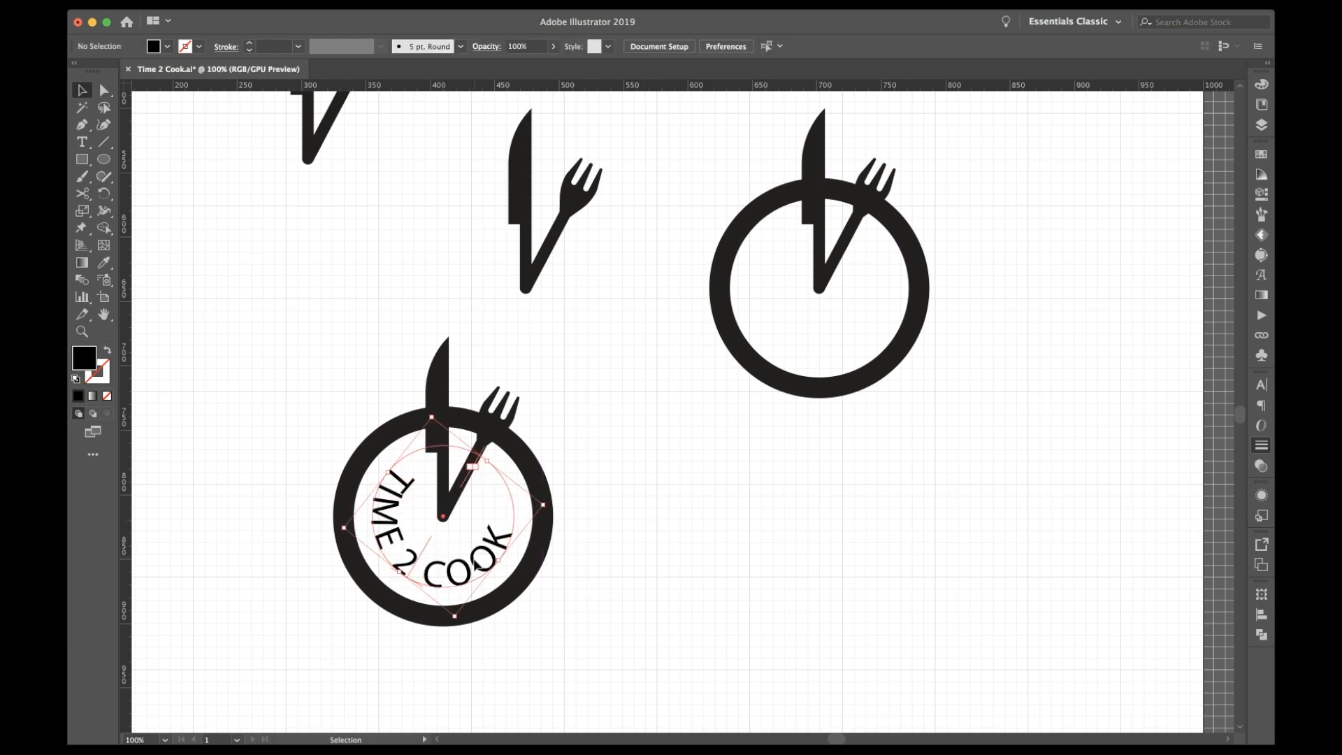
pyautogui.press('super+shift+comma')
pyautogui.press('super+shift+comma')
pyautogui.hotkey('alt', 'Right')
pyautogui.hotkey('alt', 'Right')
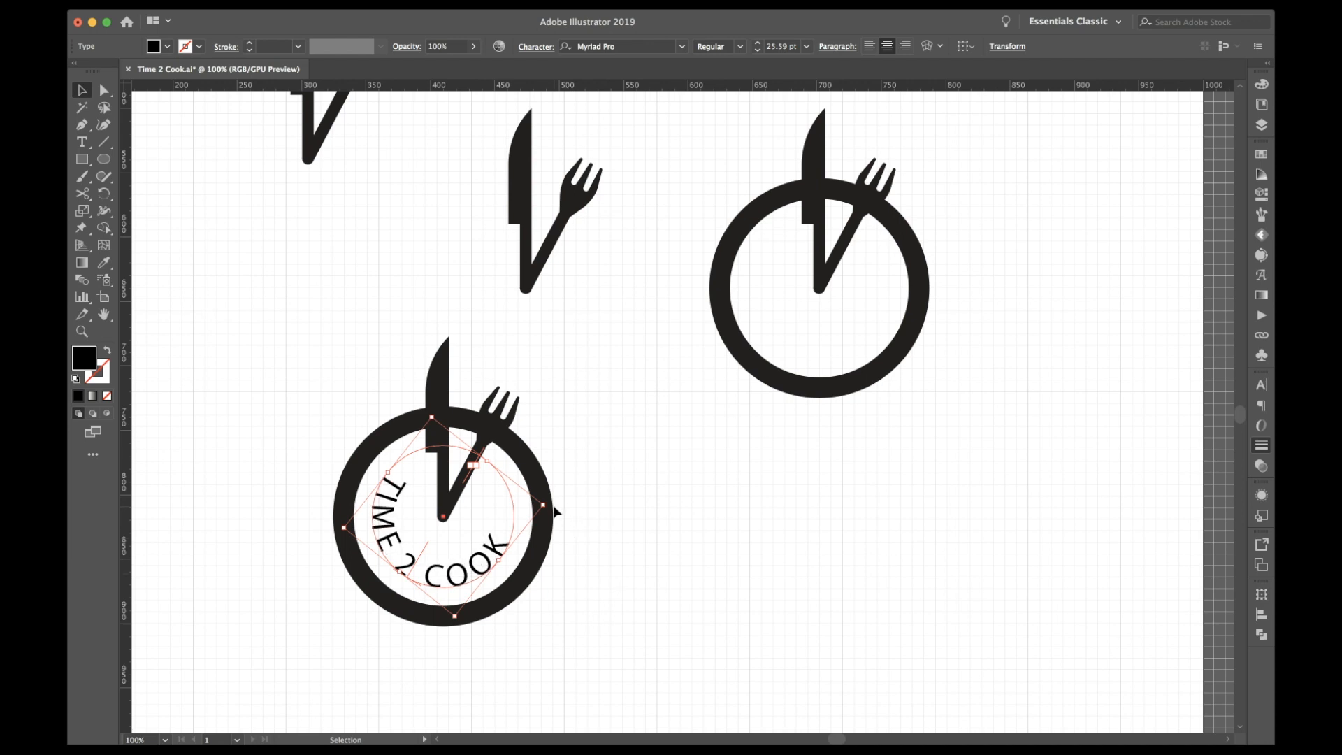
# Step: Rotate the text slightly and slide it along its path so it sits symmetrically around the bottom of the clock
pyautogui.moveTo(552, 507); pyautogui.dragTo(552, 505)
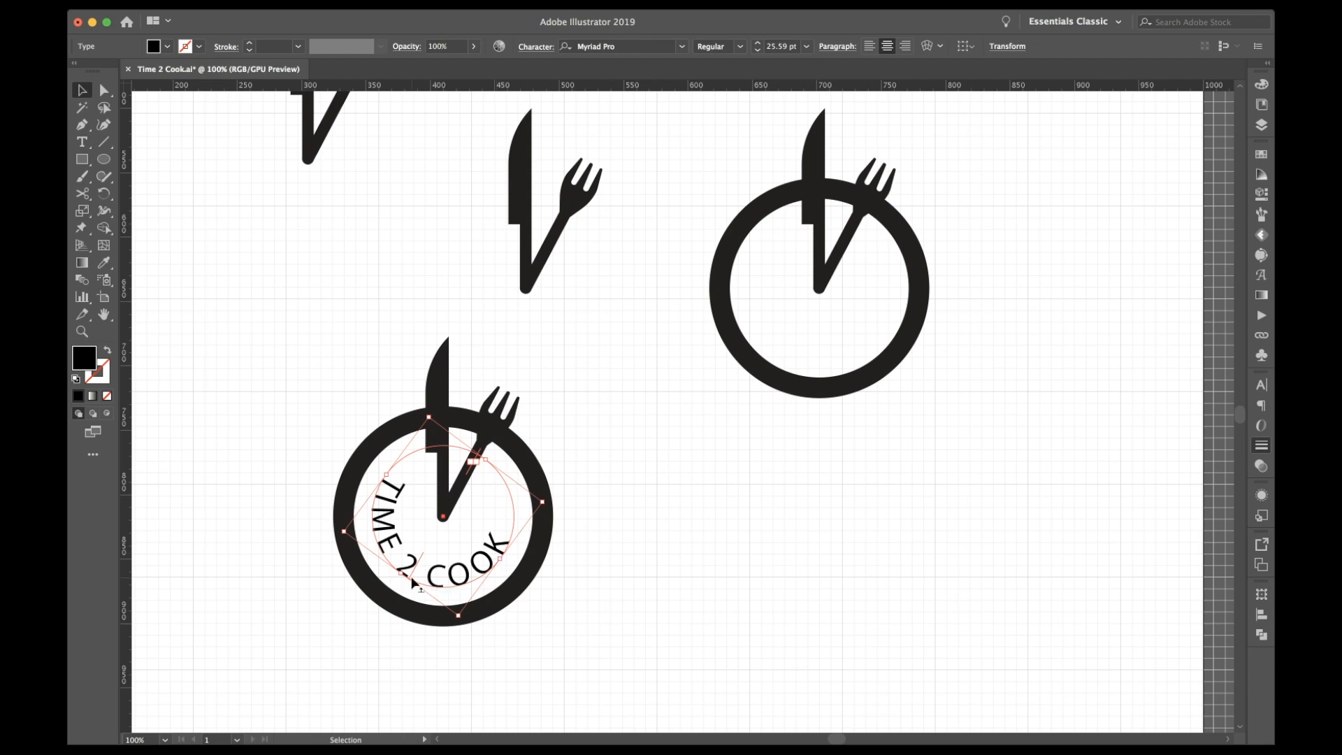
pyautogui.moveTo(413, 579); pyautogui.dragTo(445, 587)
pyautogui.click(638, 598)
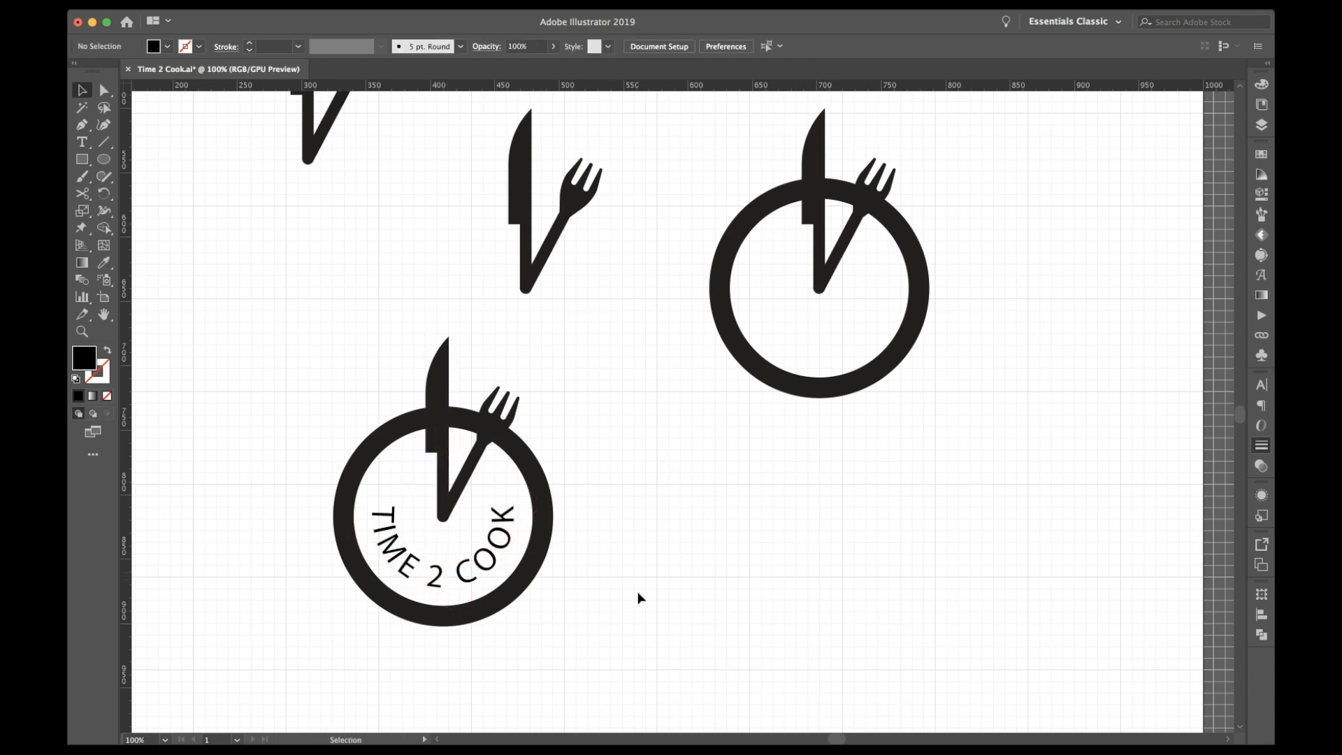
# Step: Preview a range of fonts on the curved TIME 2 COOK text inside the clock
pyautogui.hscroll(-1, 638, 598)
pyautogui.click(529, 547)
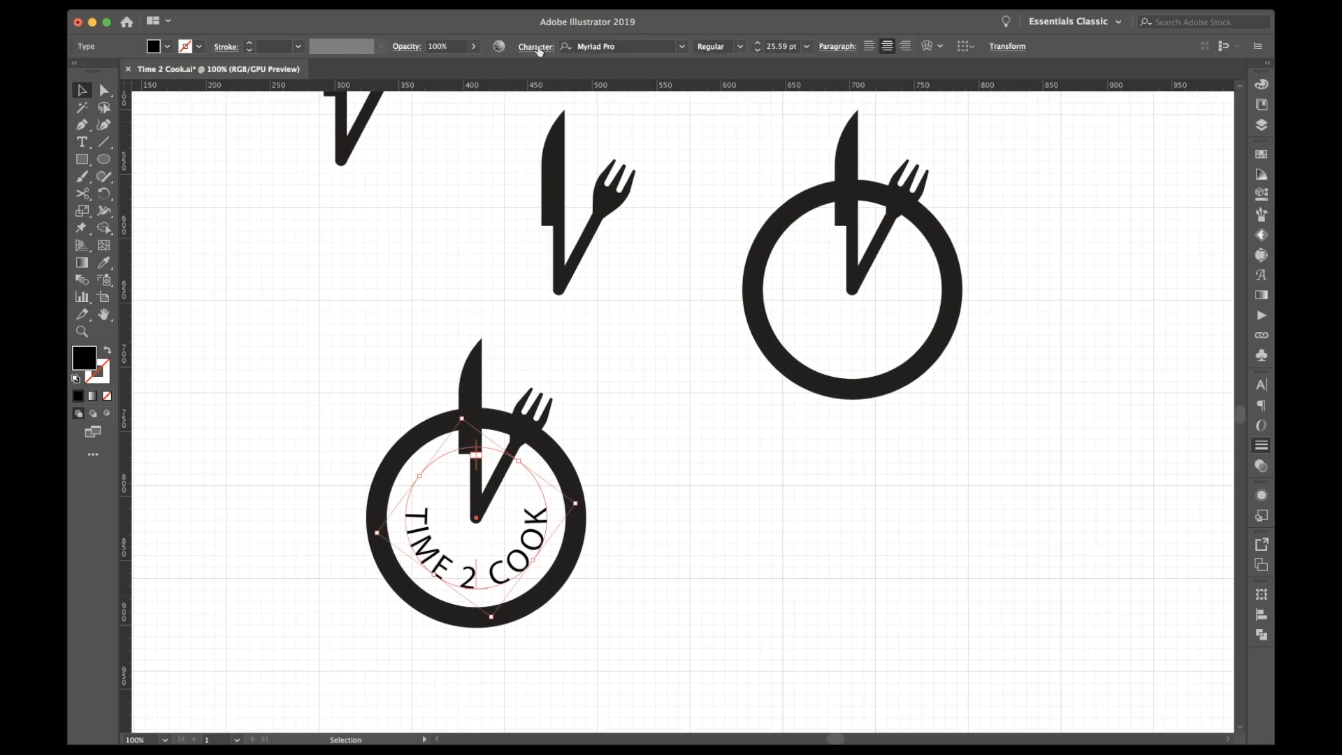
pyautogui.click(686, 53)
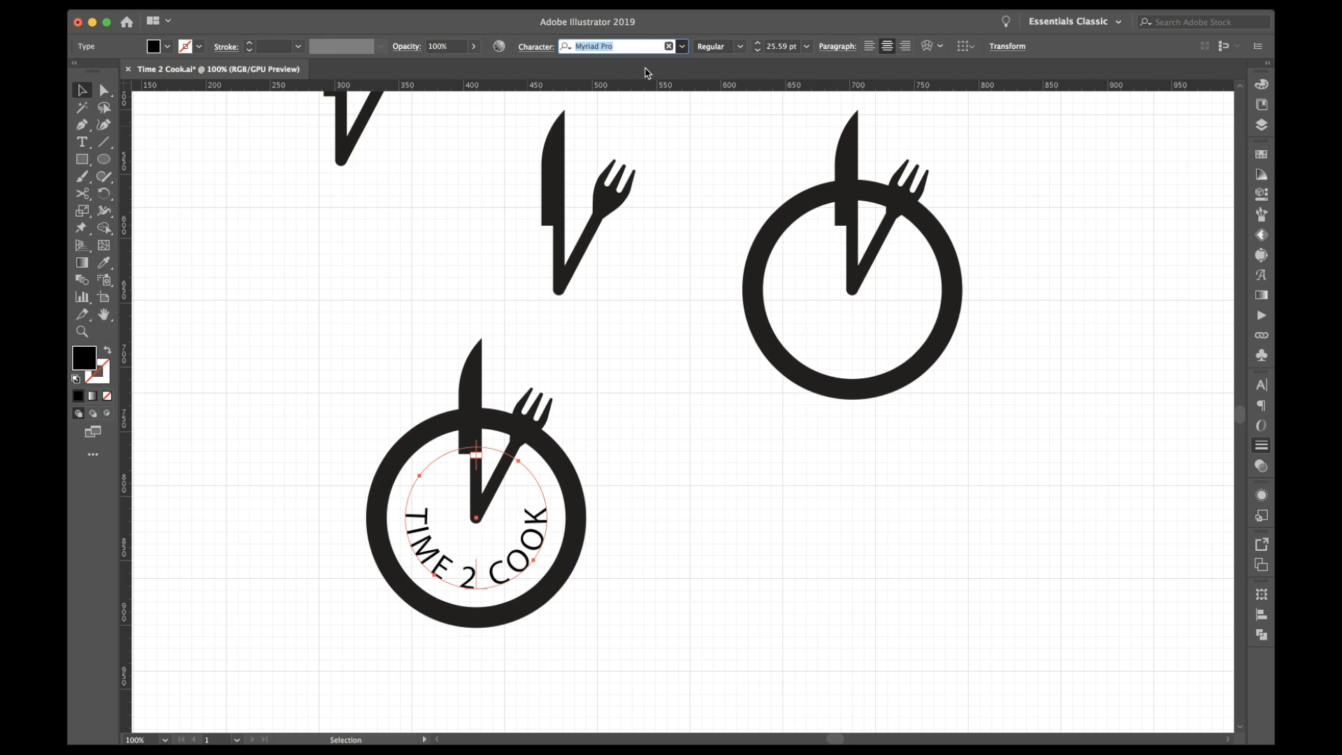
pyautogui.press('Down')
pyautogui.press('Down')
pyautogui.press('Down')
pyautogui.press('Down')
pyautogui.press('Down')
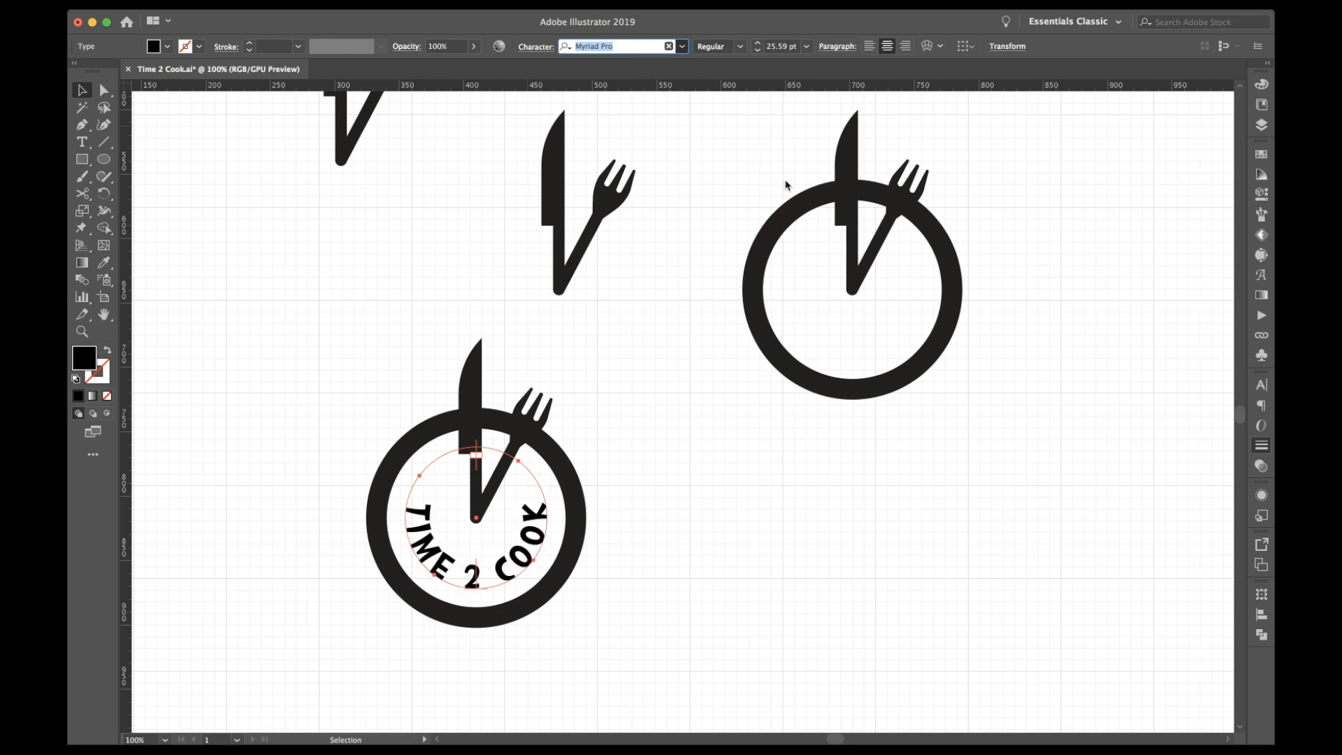
pyautogui.press('Down')
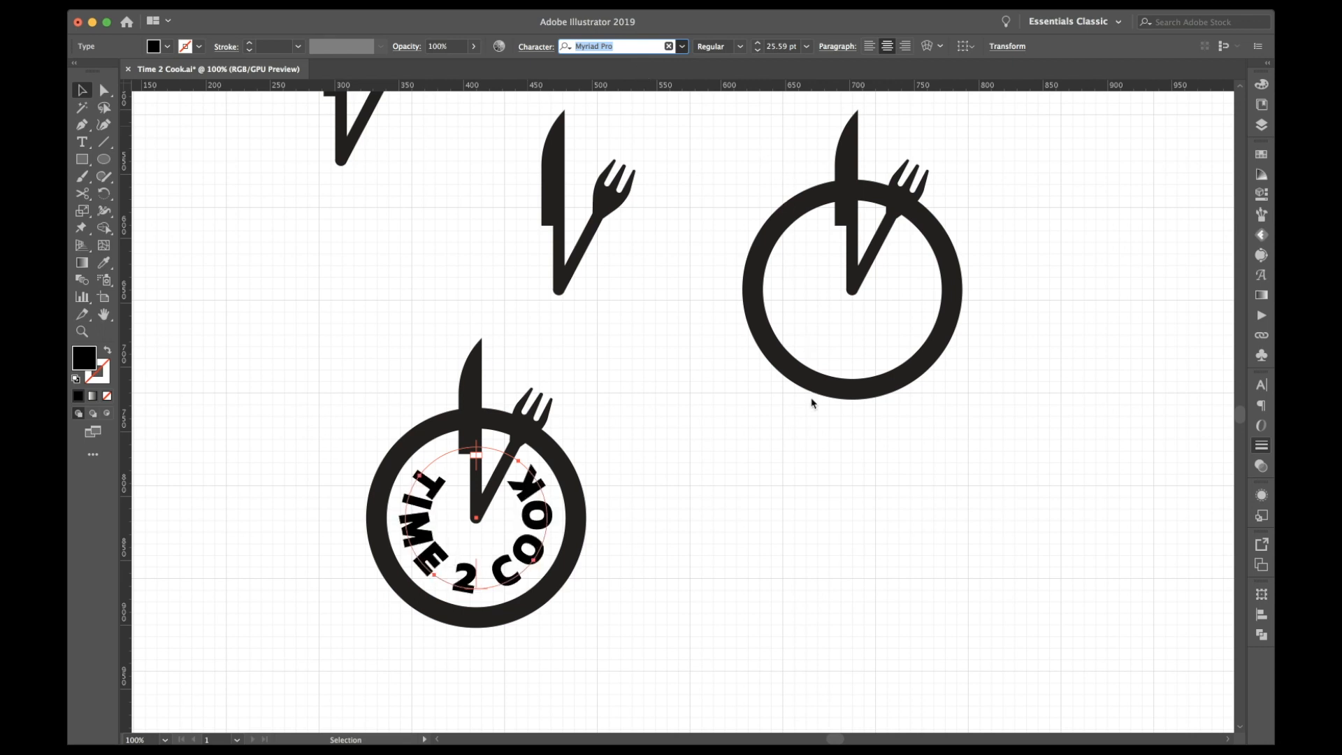
pyautogui.press('Down')
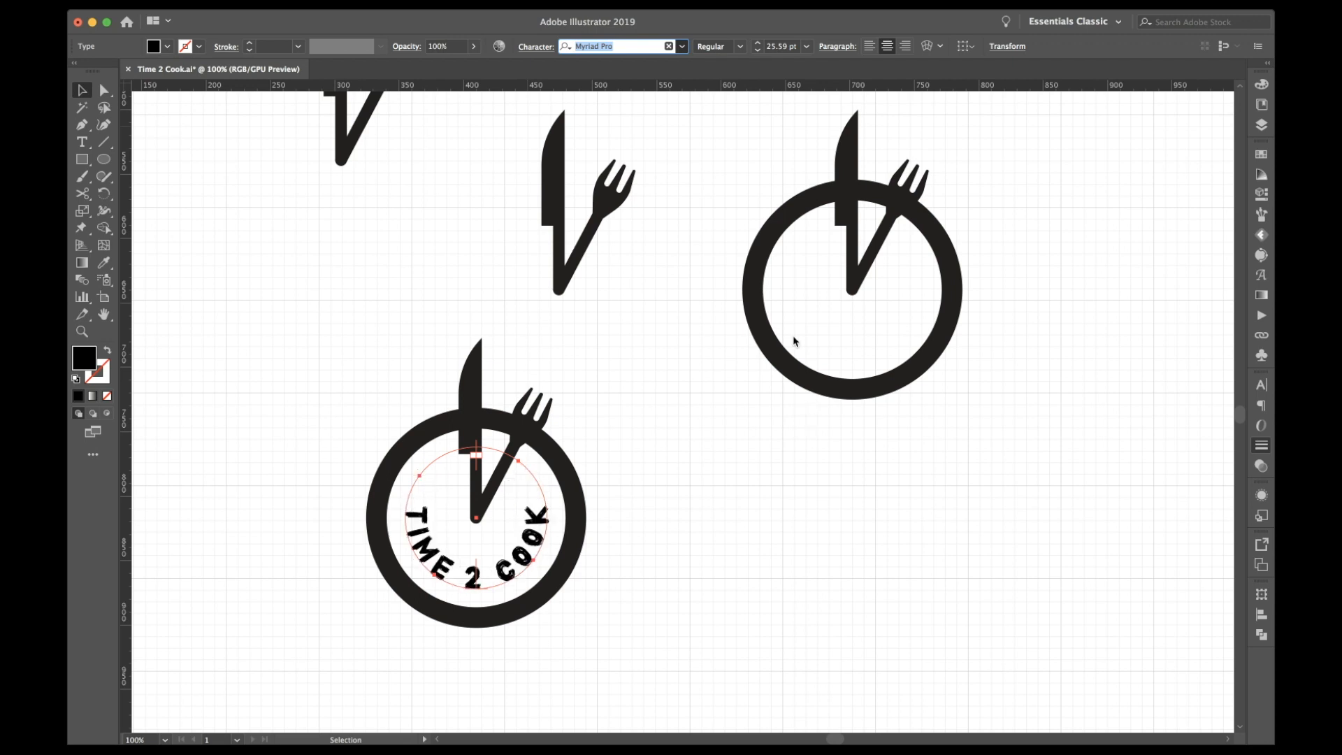
pyautogui.press('Down')
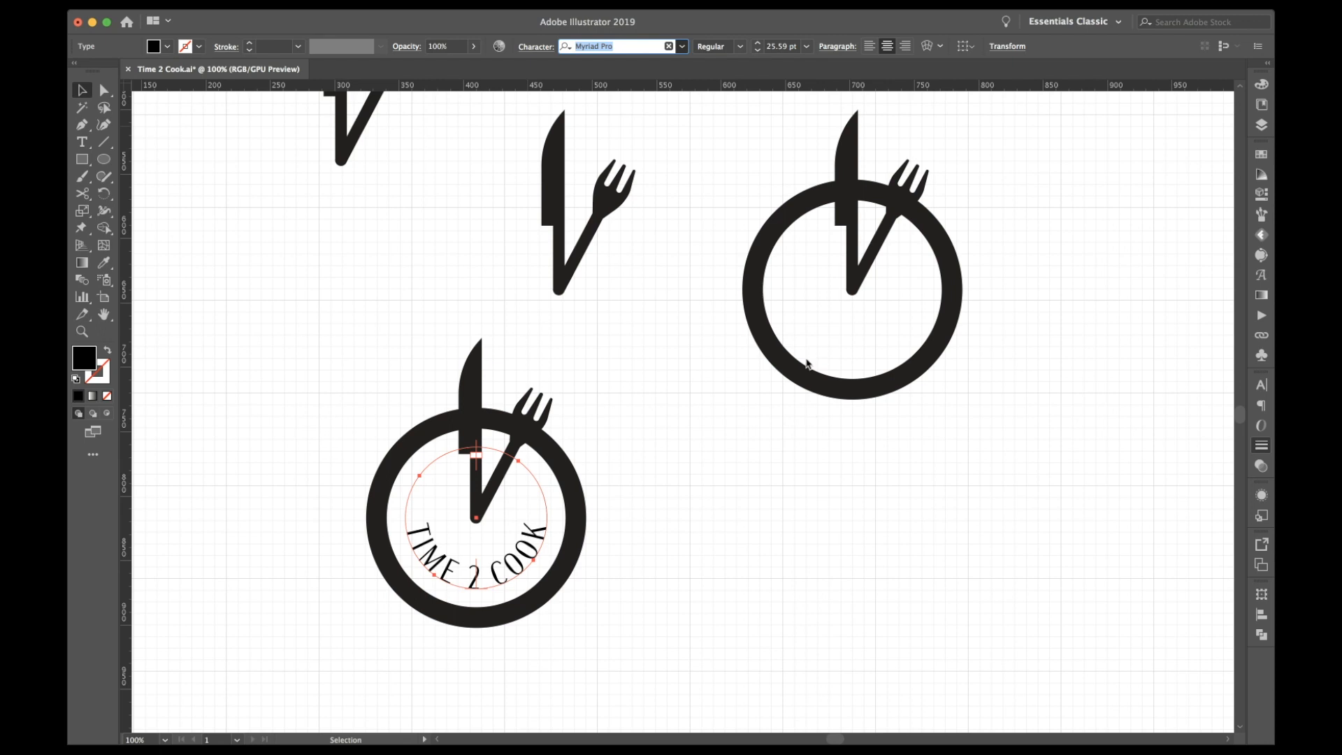
pyautogui.press('Down')
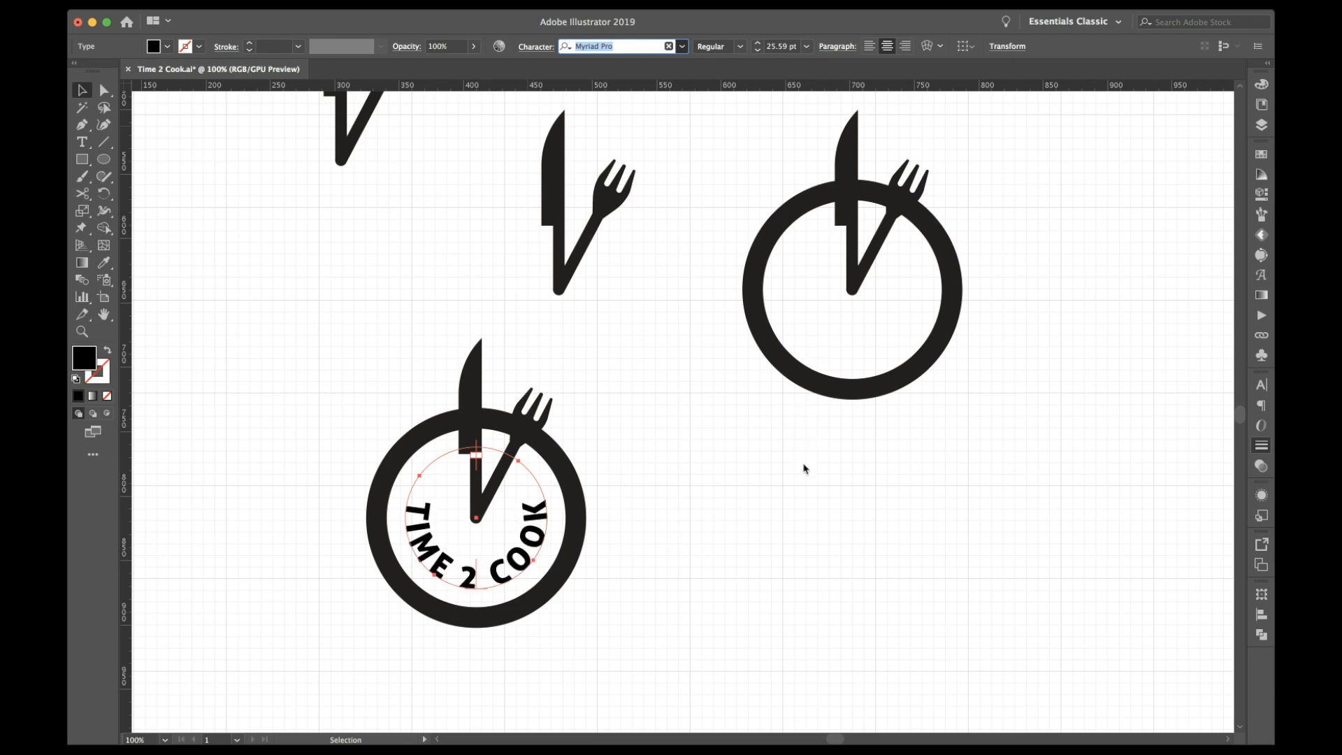
pyautogui.press('Down')
pyautogui.press('Down')
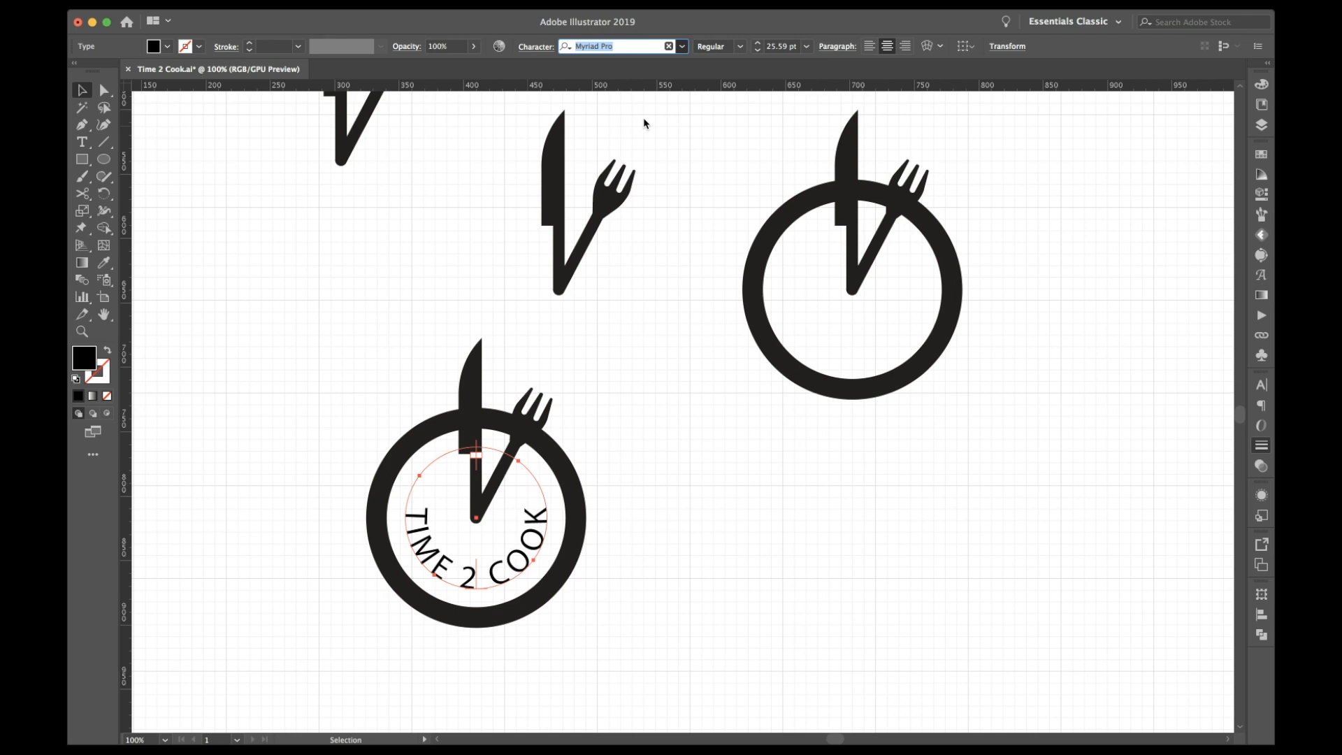
# Step: Try the curved text in Halcom Black, then change its font to Korolev Rounded Heavy
pyautogui.write('halcom')
pyautogui.press('Return')
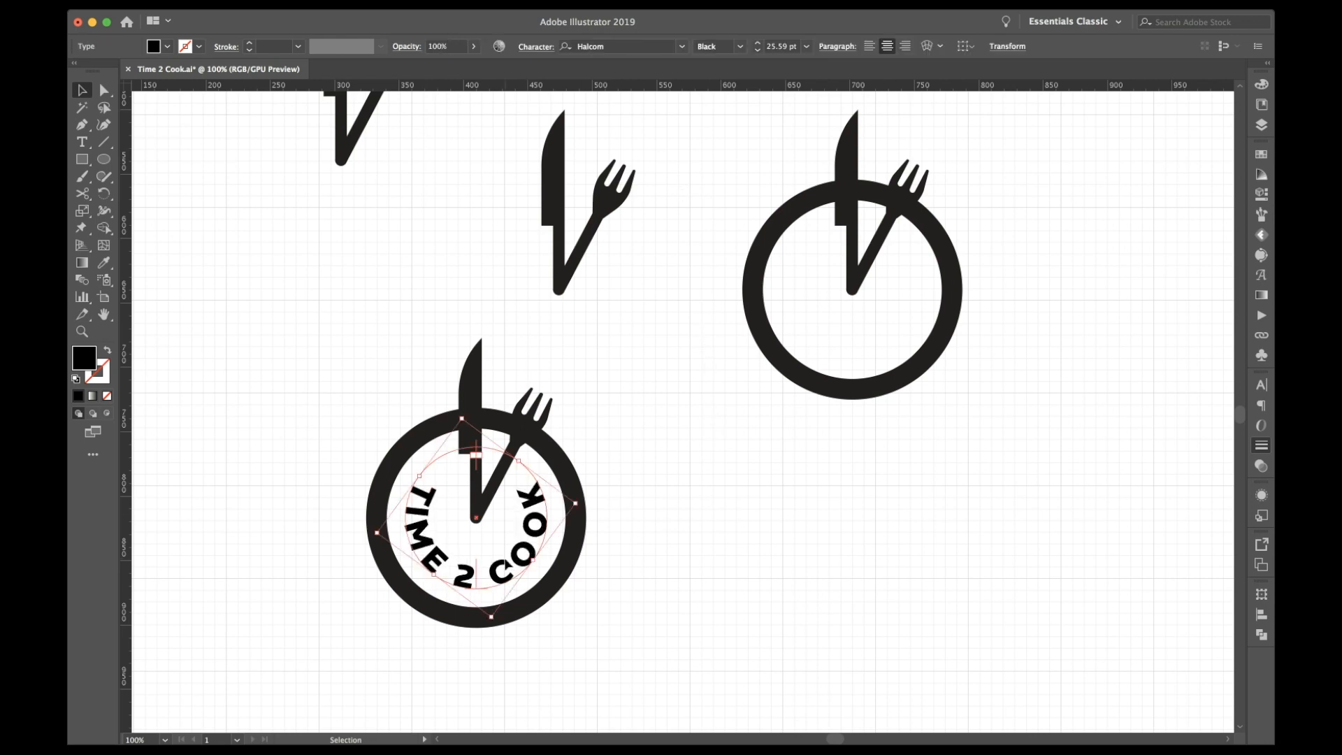
pyautogui.click(630, 45)
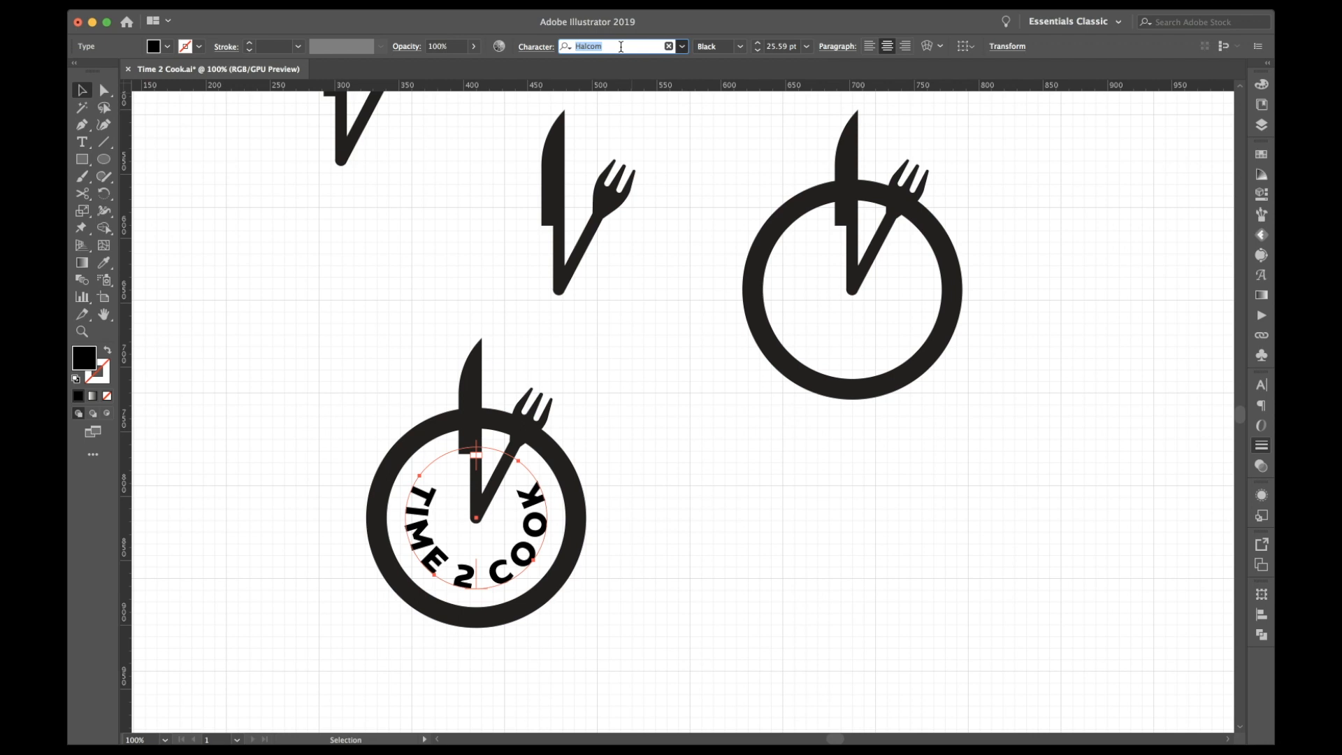
pyautogui.write('rounded')
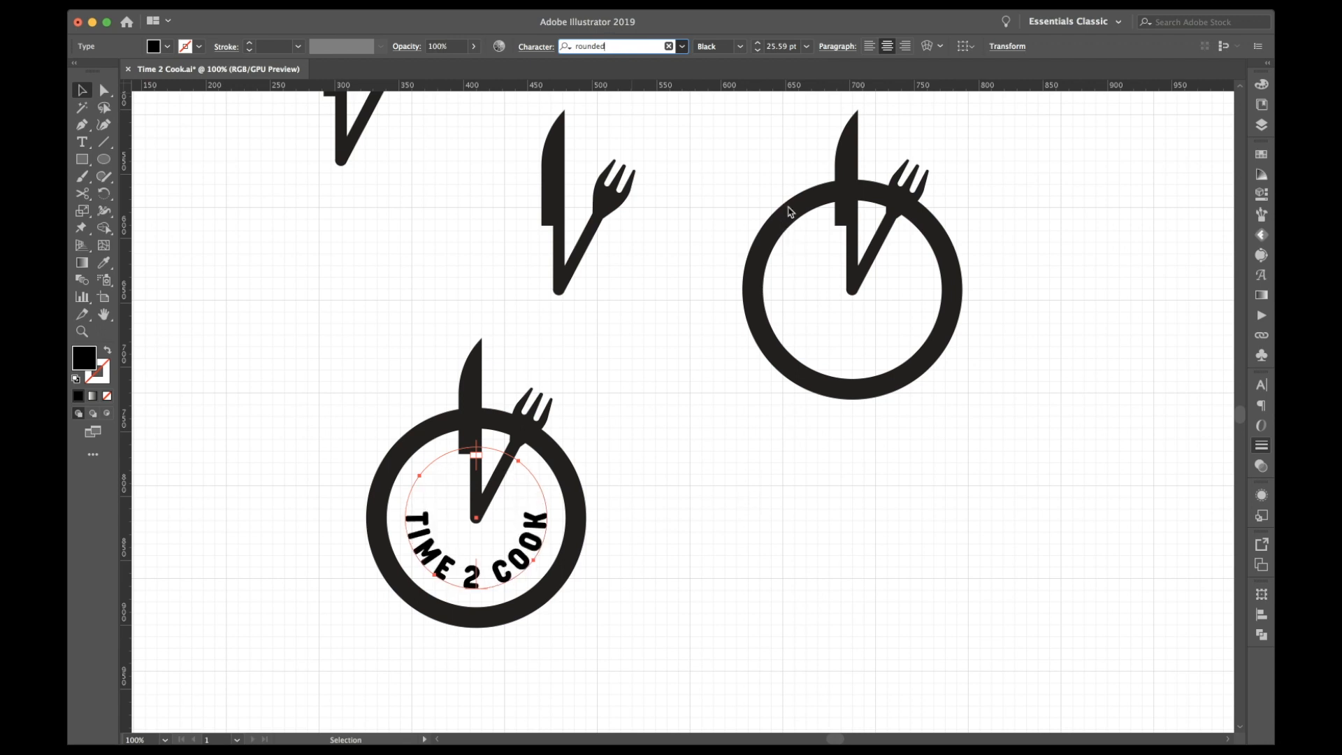
pyautogui.click(895, 203)
pyautogui.click(896, 211)
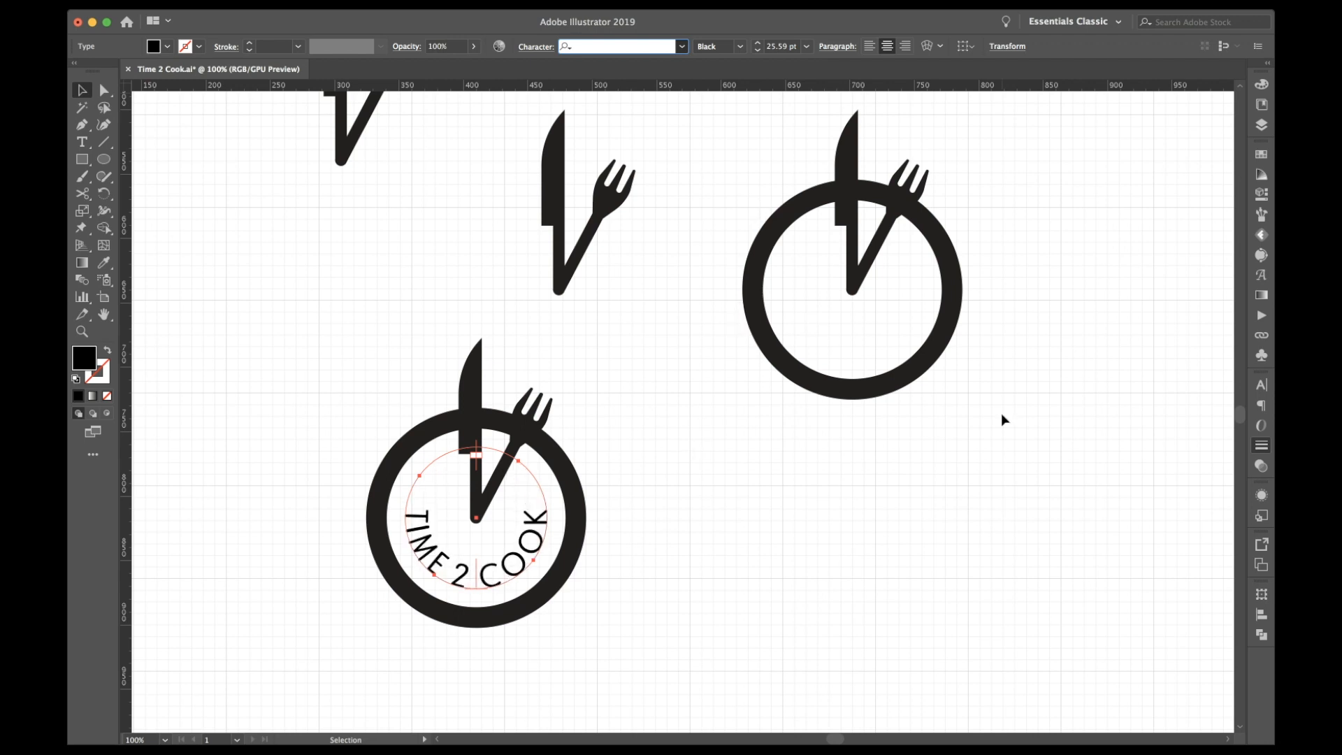
pyautogui.click(827, 213)
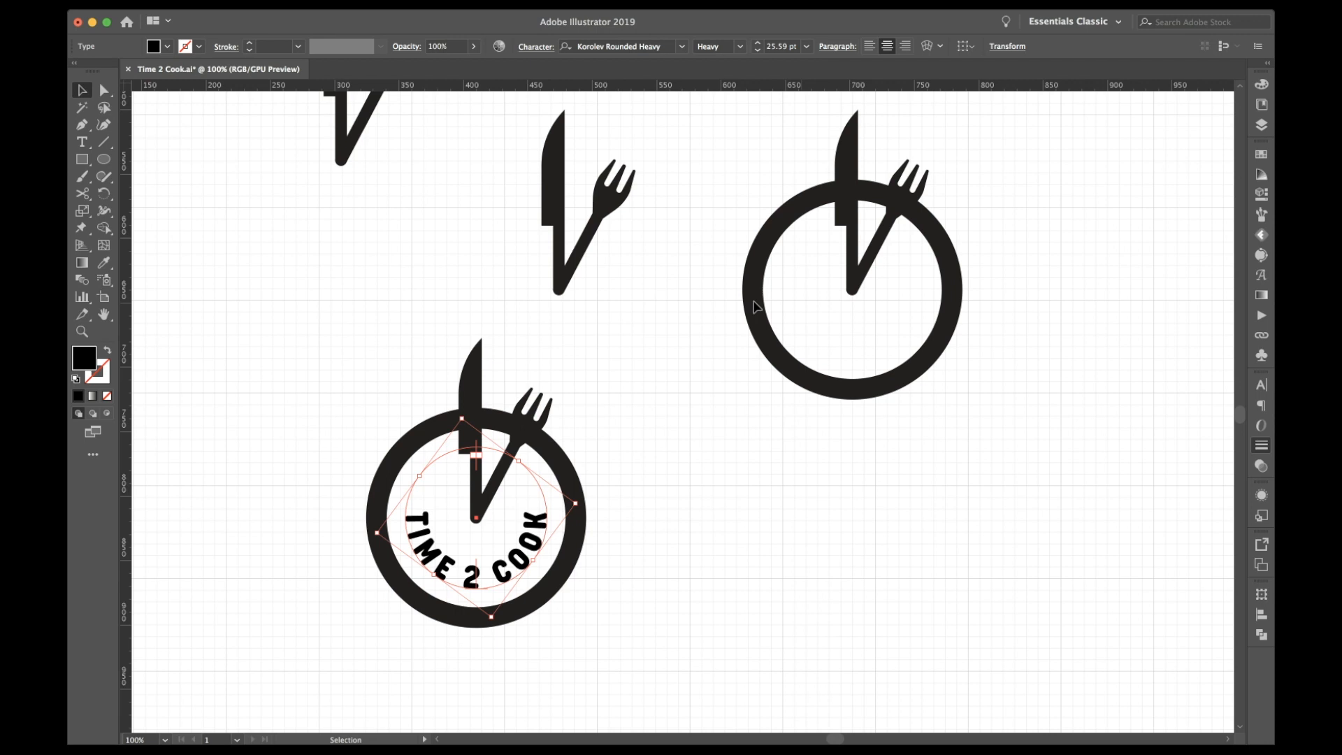
# Step: Enlarge the curved TIME 2 COOK text to 27.59 pt
pyautogui.click(673, 439)
pyautogui.scroll(-2, 673, 438)
pyautogui.hscroll(-1, 673, 438)
pyautogui.click(557, 512)
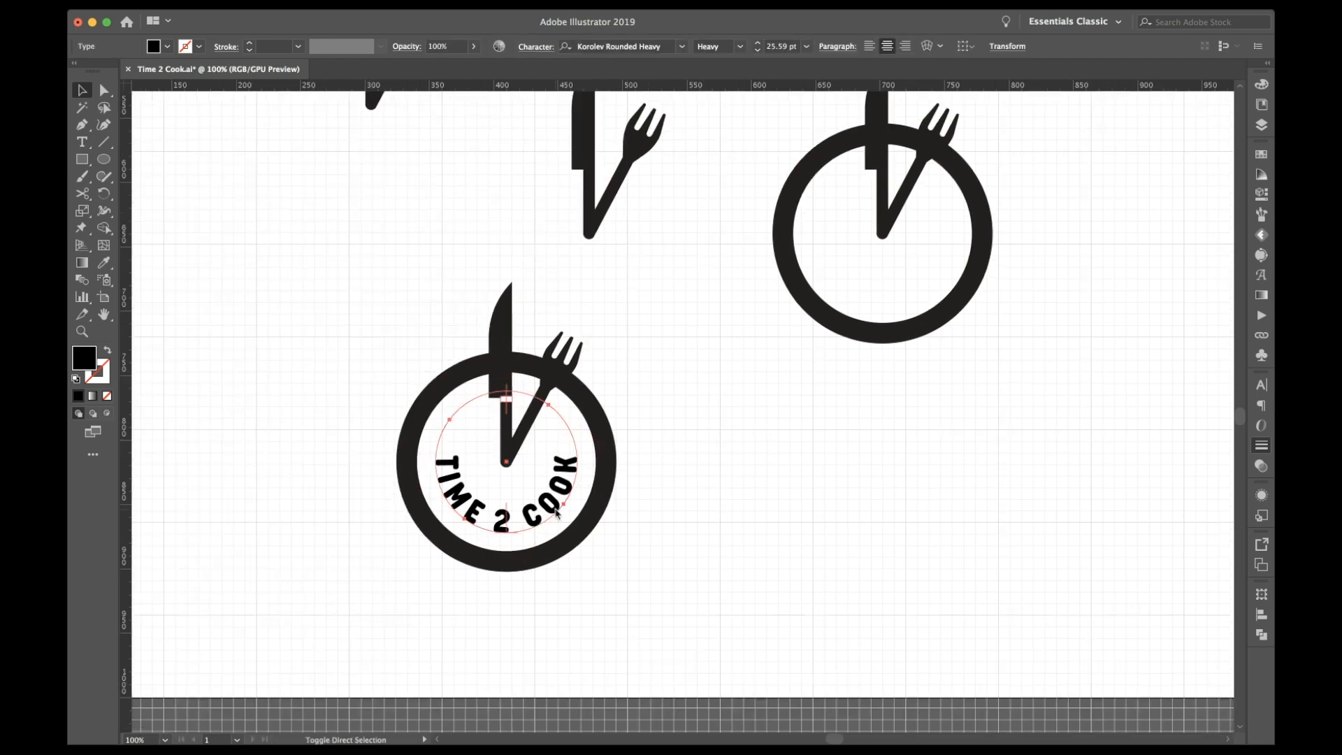
pyautogui.press('shift+super+period')
pyautogui.press('shift+super+period')
pyautogui.press('shift+super+comma')
pyautogui.click(672, 534)
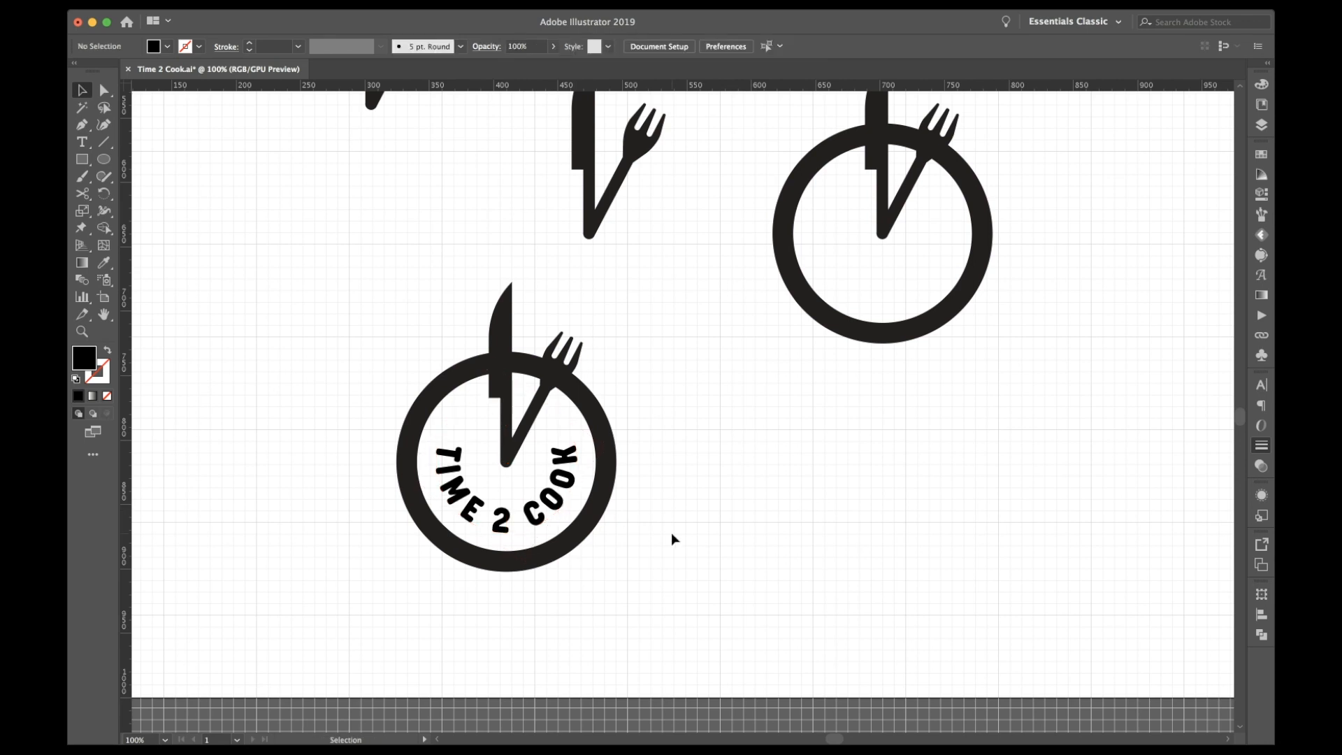
pyautogui.scroll(1, 672, 536)
pyautogui.hscroll(-1, 672, 535)
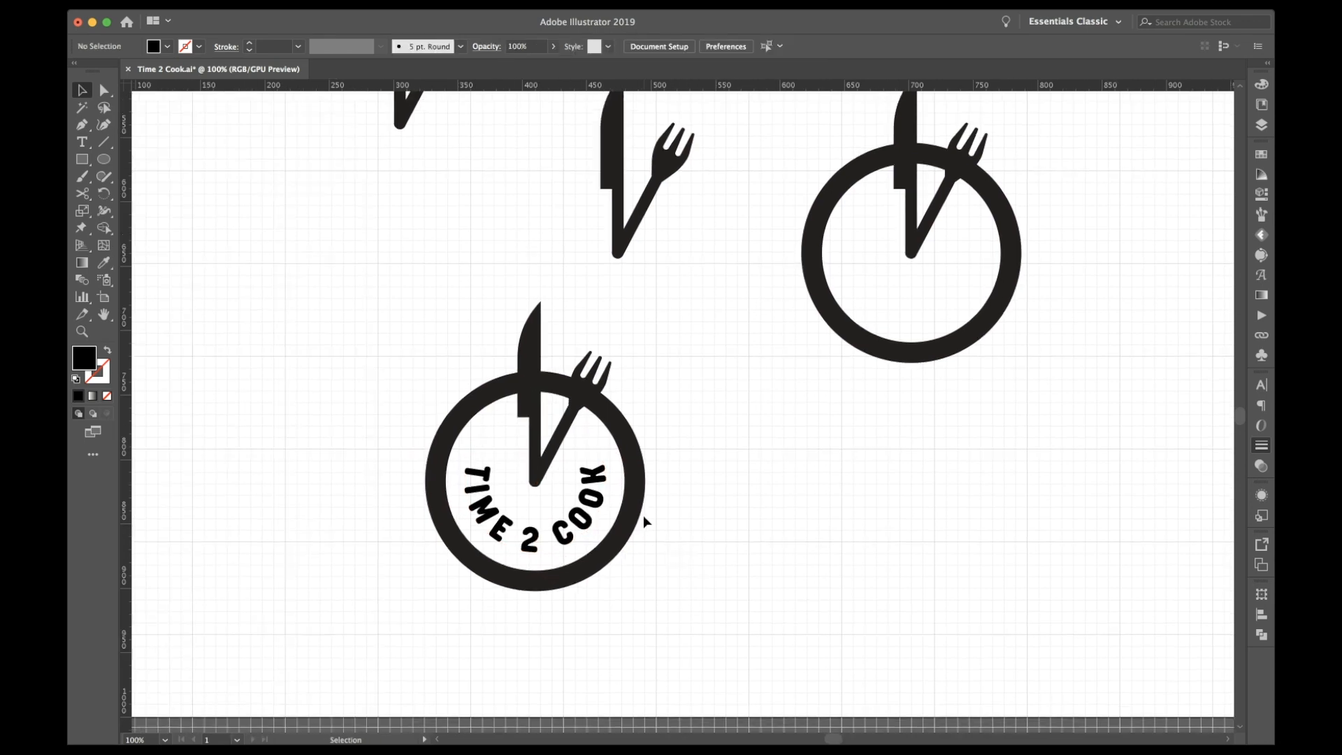
# Step: Reduce the curved text to 21.59 pt and widen its letter tracking
pyautogui.click(599, 513)
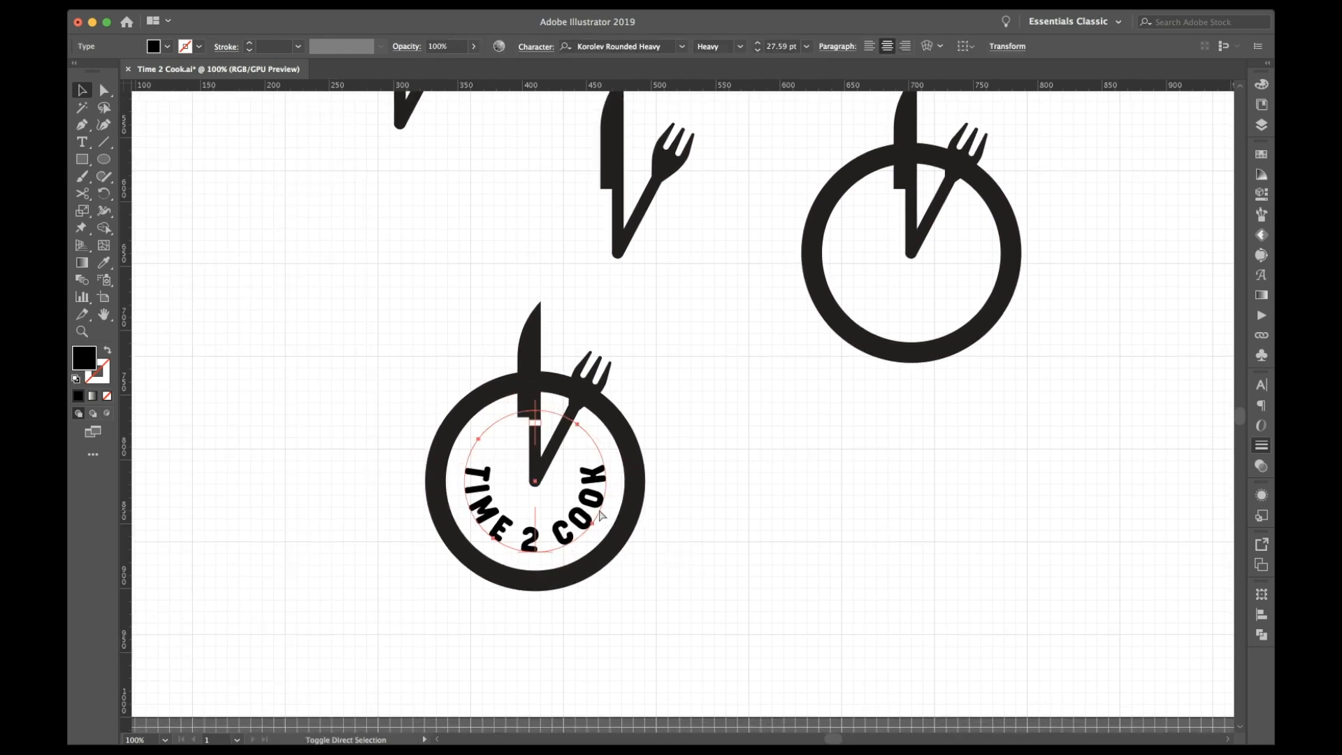
pyautogui.press('shift+super+comma')
pyautogui.press('shift+super+comma')
pyautogui.press('shift+super+comma')
pyautogui.hotkey('alt', 'Right')
pyautogui.hotkey('alt', 'Right')
pyautogui.hotkey('alt', 'Right')
pyautogui.hotkey('alt', 'Right')
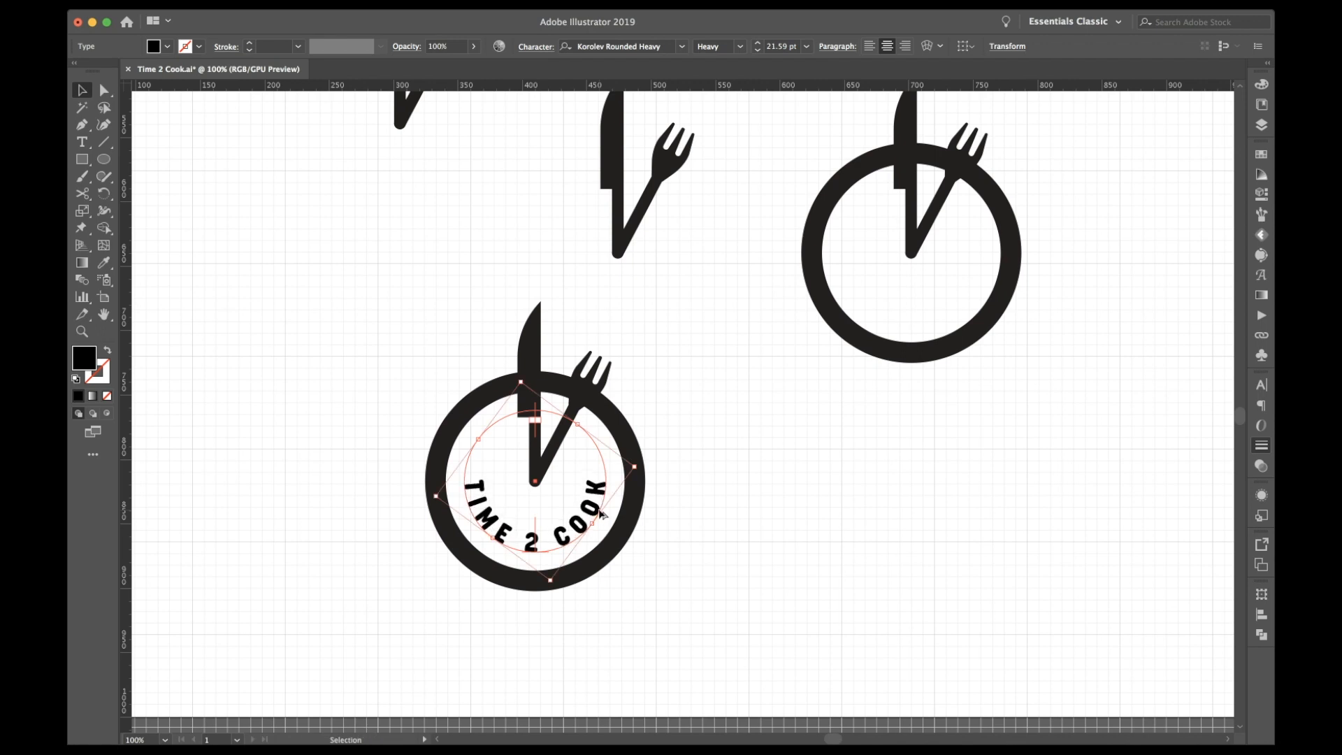
# Step: Bring the curved text back to 27.59 pt and tighten its letter tracking
pyautogui.press('shift+super+period')
pyautogui.press('shift+super+period')
pyautogui.press('shift+super+period')
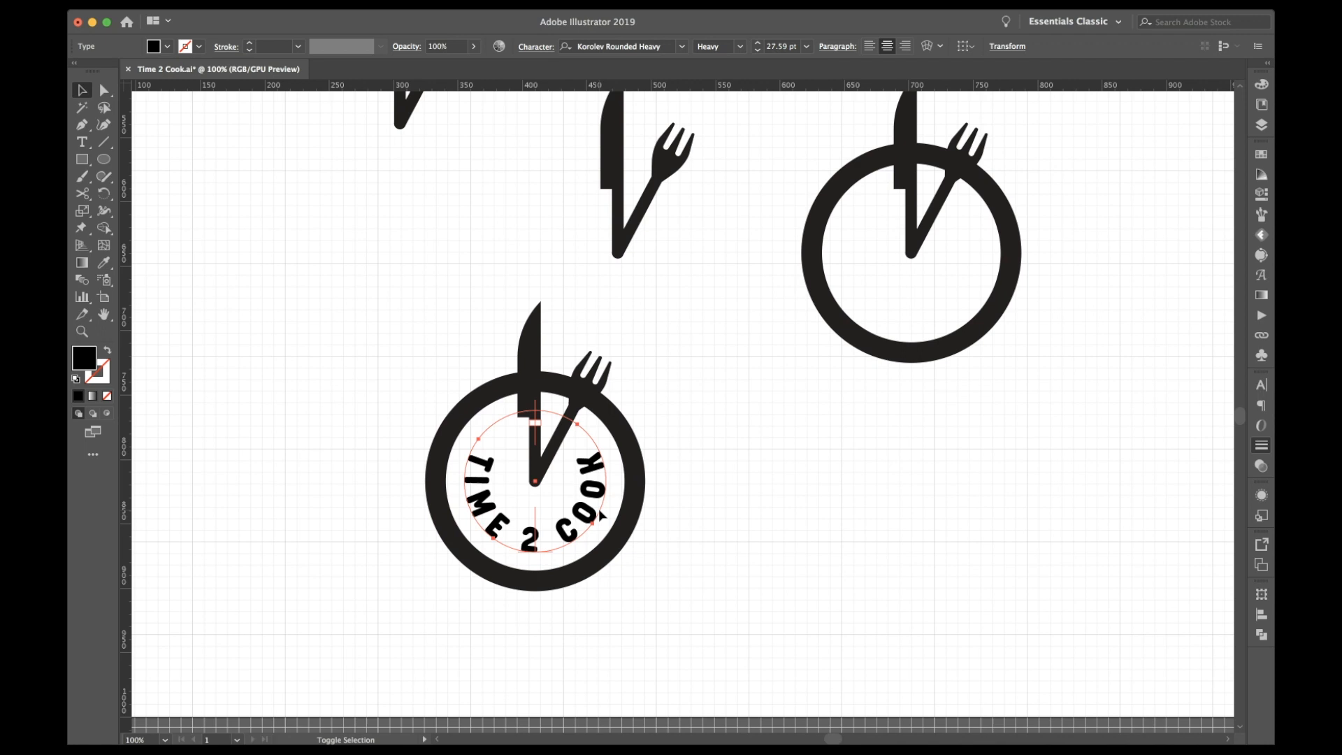
pyautogui.hotkey('alt', 'Left')
pyautogui.hotkey('alt', 'Left')
pyautogui.hotkey('alt', 'Left')
pyautogui.hotkey('alt', 'Left')
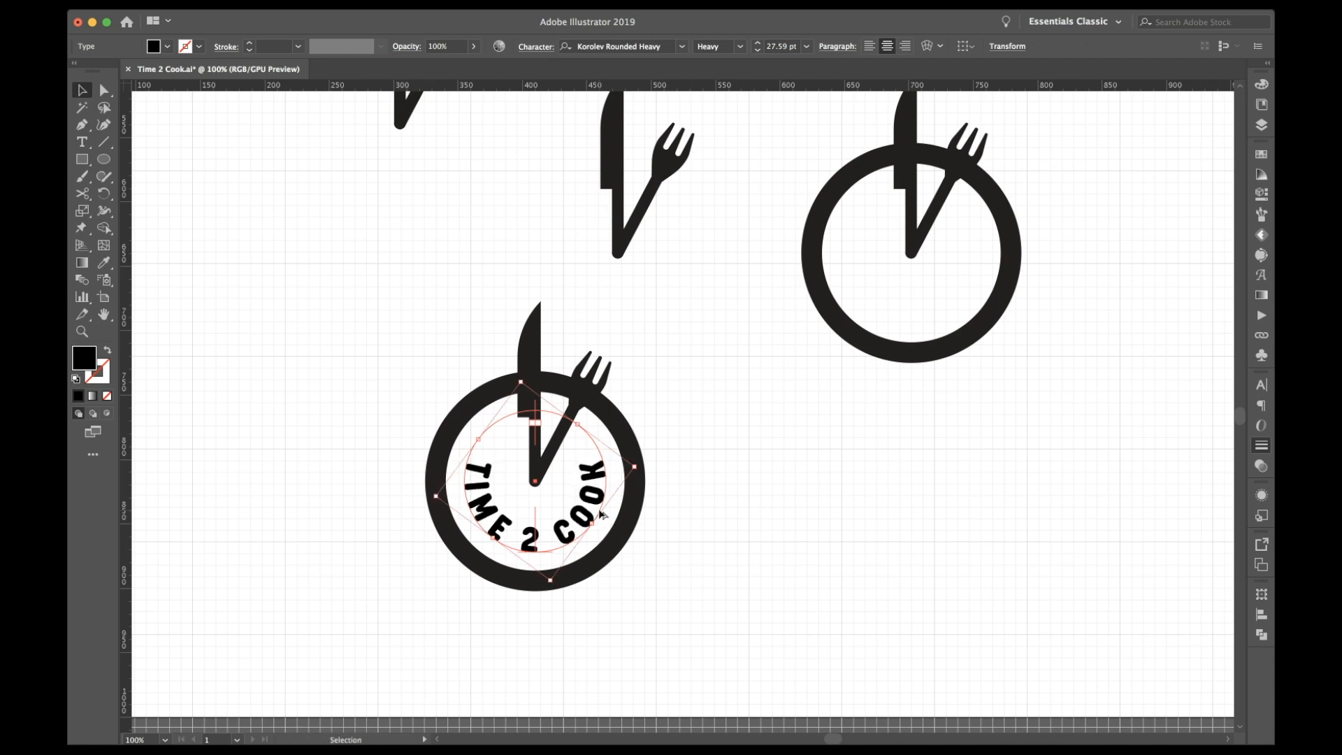
pyautogui.hotkey('alt', 'Right')
pyautogui.click(777, 539)
pyautogui.click(602, 522)
pyautogui.click(677, 562)
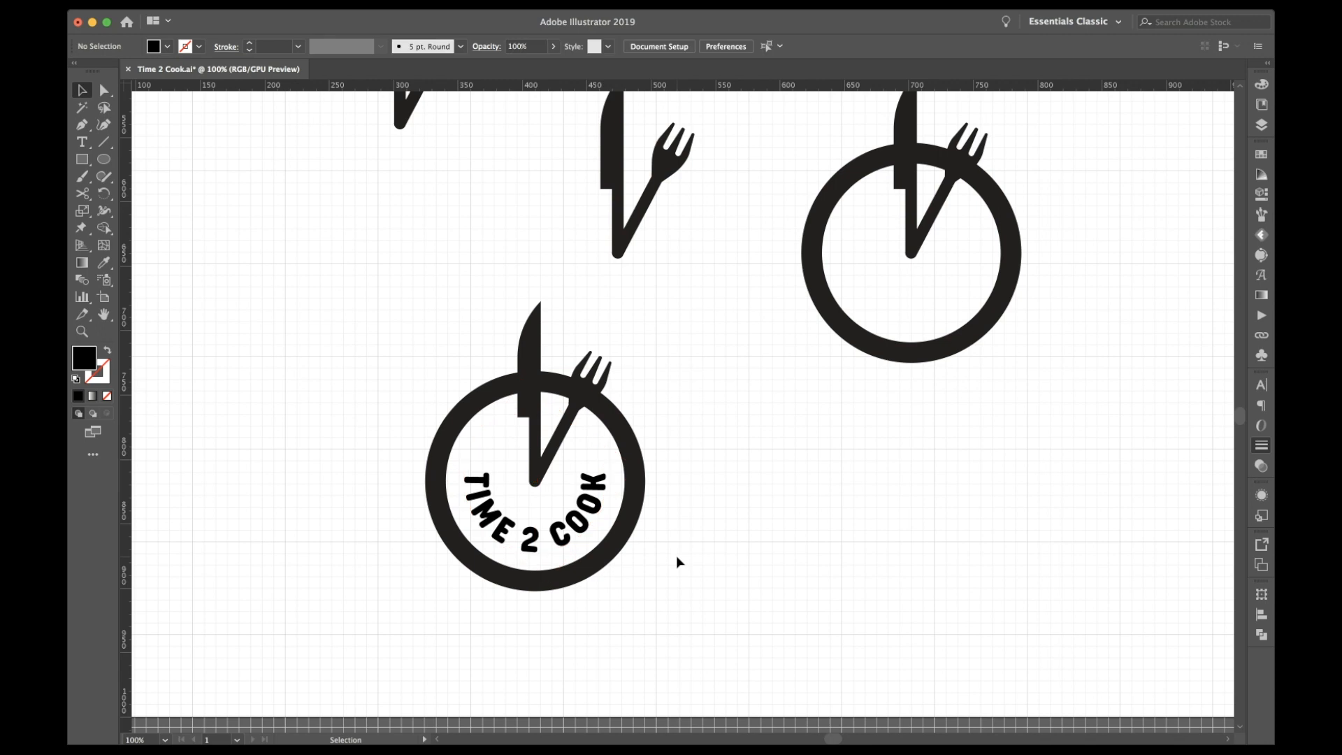
# Step: Change the curved text's font to Halcom ExtraBold and try reshaping its circular path
pyautogui.scroll(2, 677, 562)
pyautogui.click(593, 538)
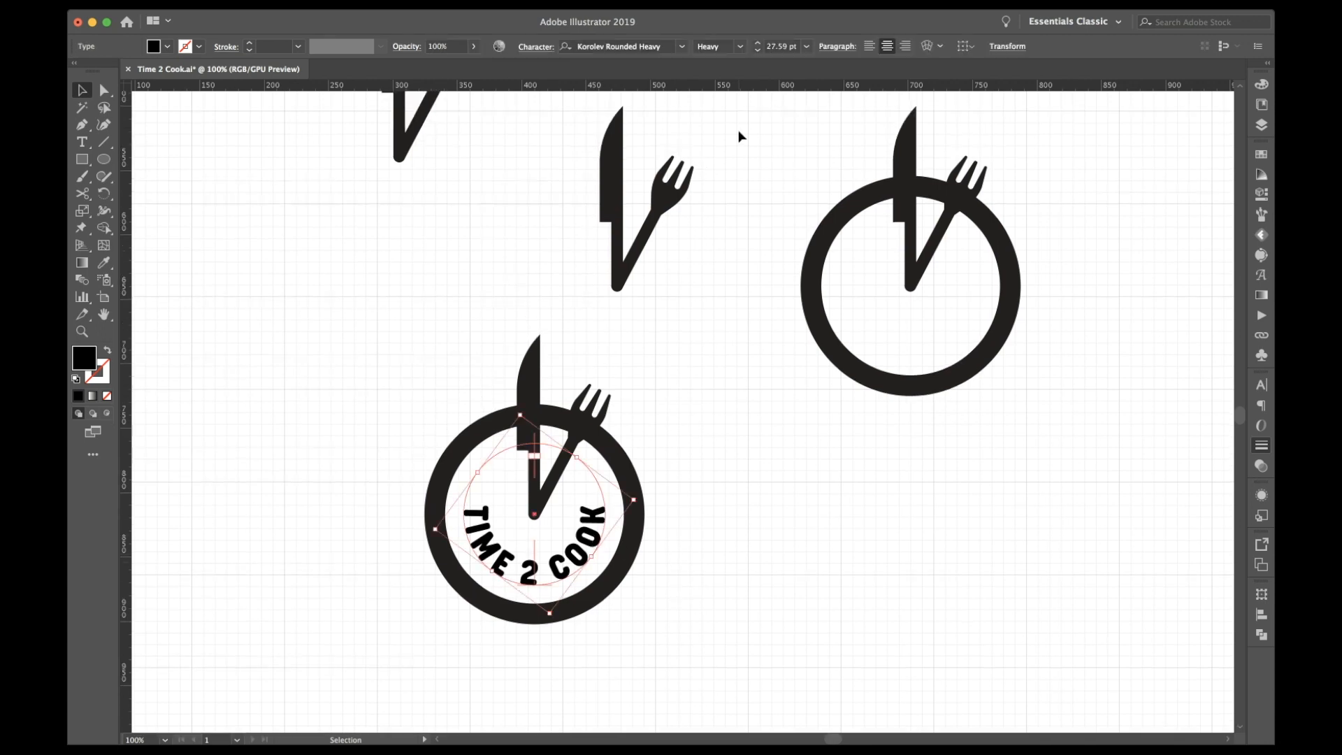
pyautogui.click(684, 49)
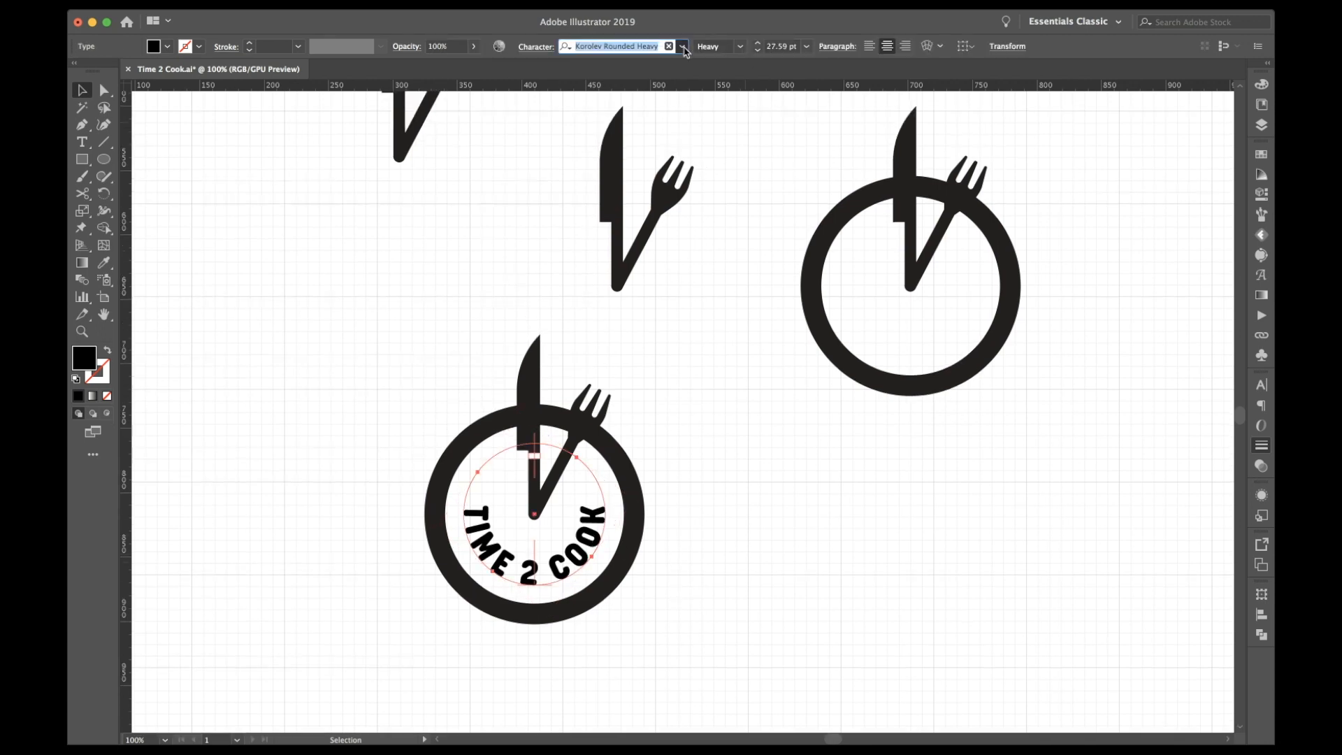
pyautogui.click(716, 137)
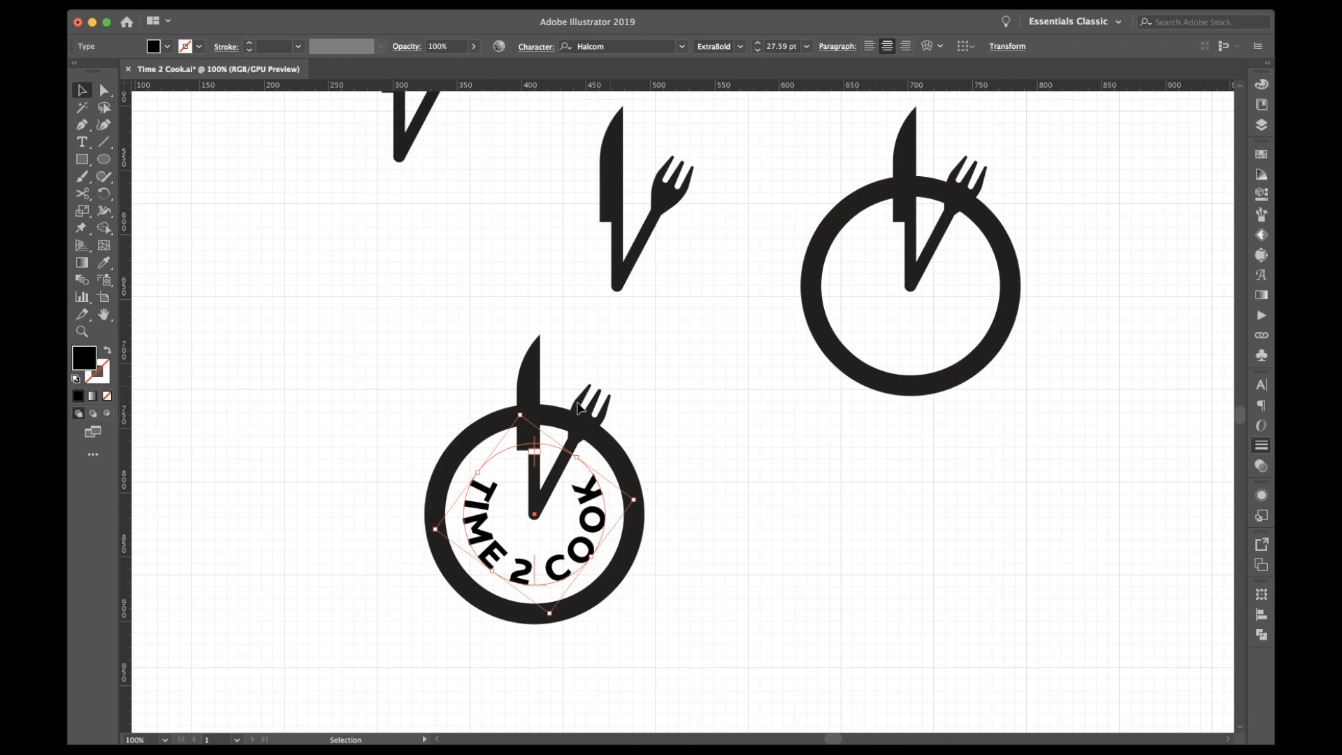
pyautogui.moveTo(571, 469); pyautogui.dragTo(683, 519)
pyautogui.click(683, 519)
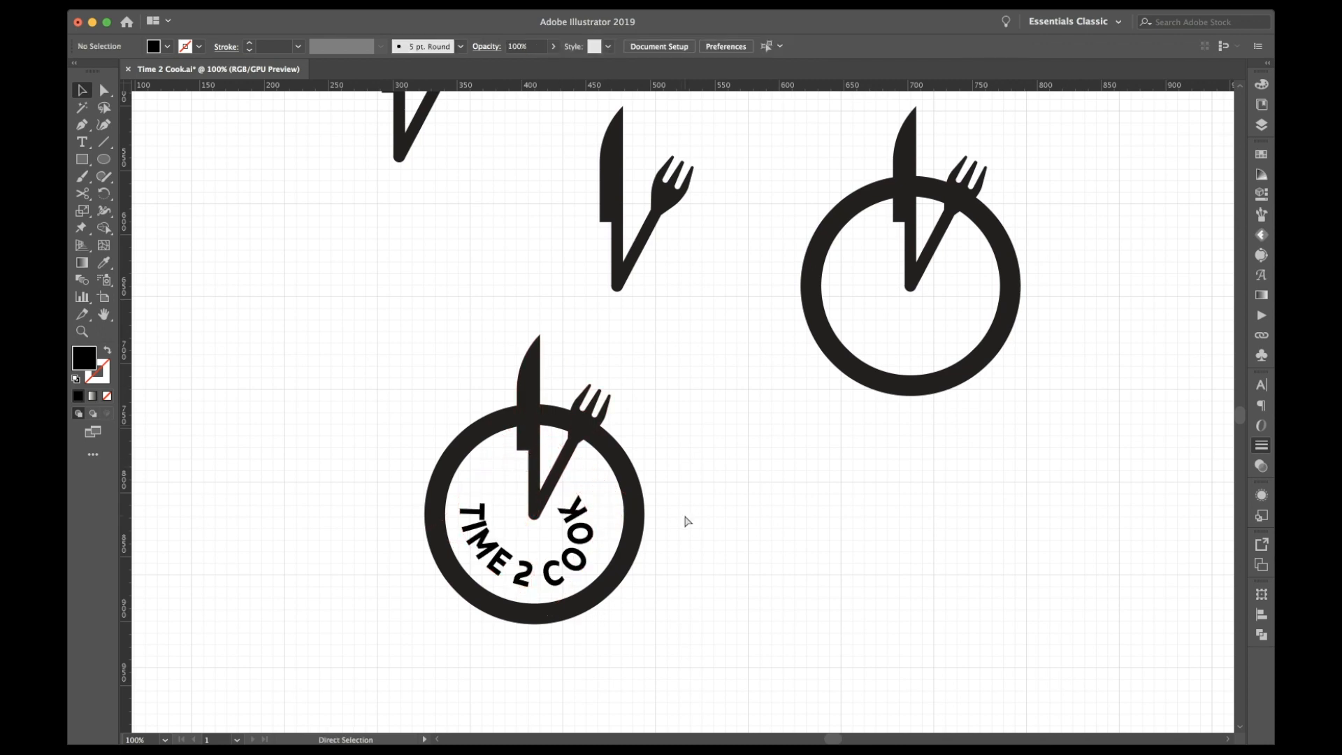
# Step: Draw a wide ellipse about 160 by 87 px beside the clock with the text
pyautogui.click(103, 159)
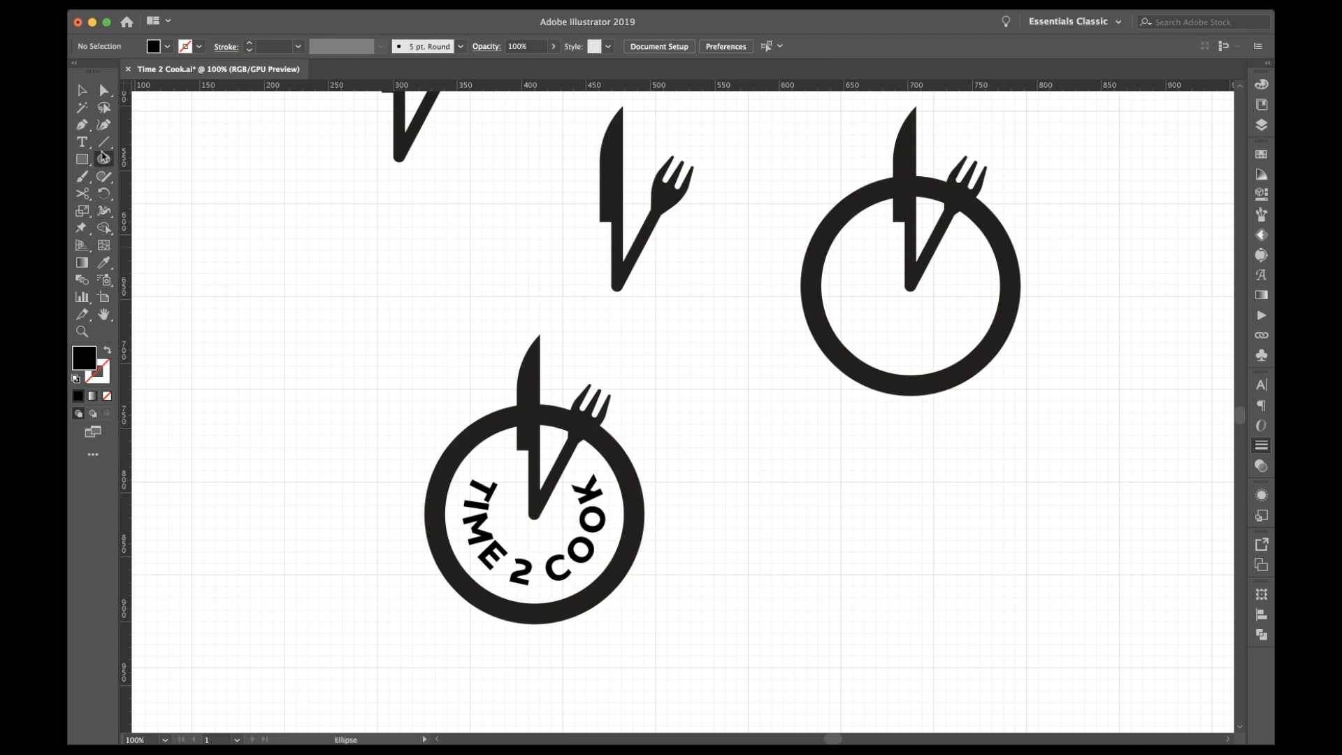
pyautogui.moveTo(715, 467)
pyautogui.mouseDown()
pyautogui.moveTo(920, 548)
pyautogui.moveTo(920, 578)
pyautogui.mouseUp()
pyautogui.press('v')
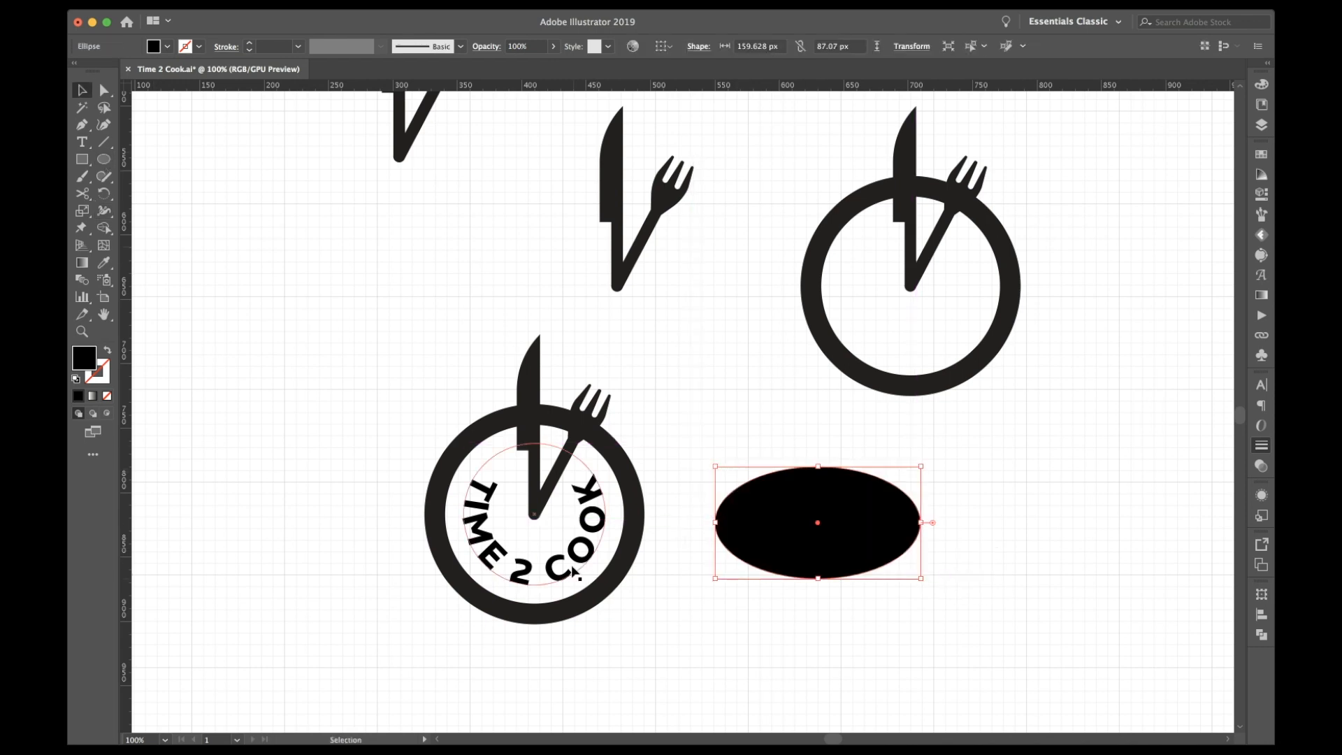
# Step: Copy the TIME 2 COOK wording and paste it as type along the outline of the new ellipse
pyautogui.tripleClick(574, 570)
pyautogui.hotkey('ctrl', 'c')
pyautogui.press('alt')
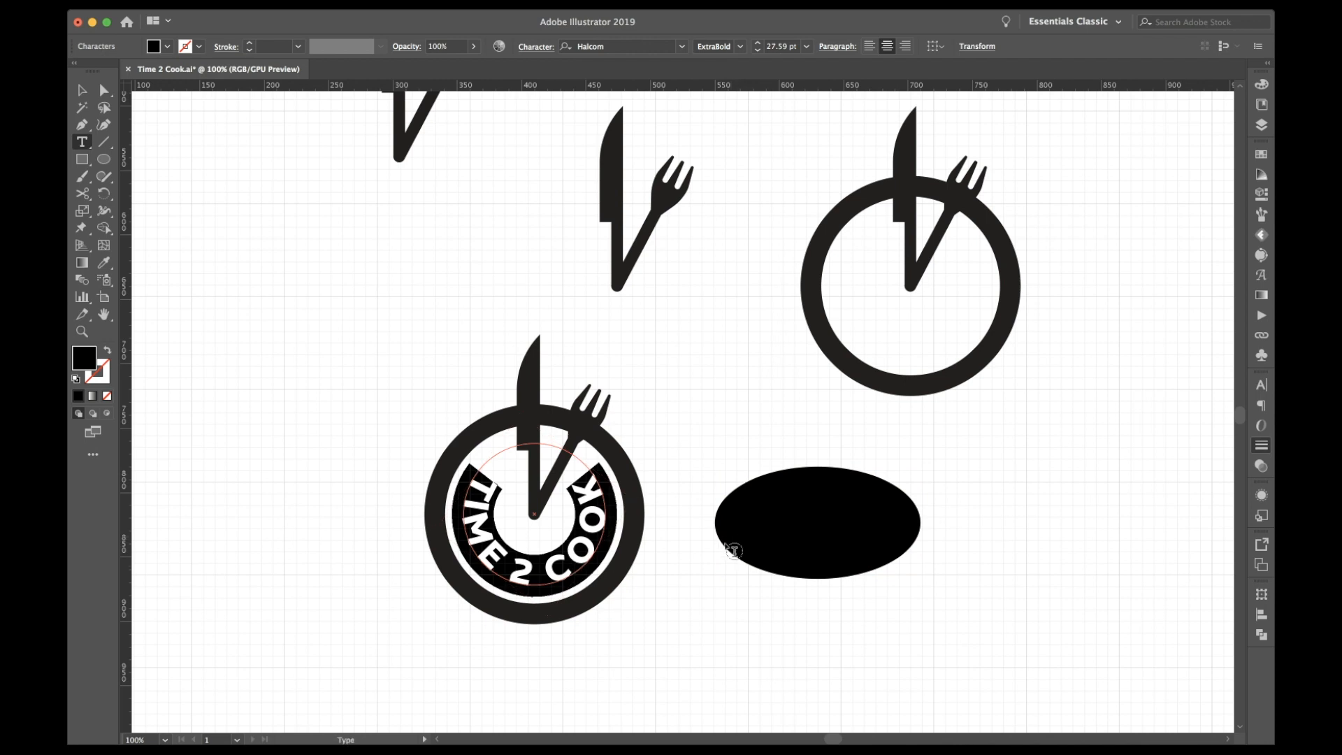
pyautogui.press('Escape')
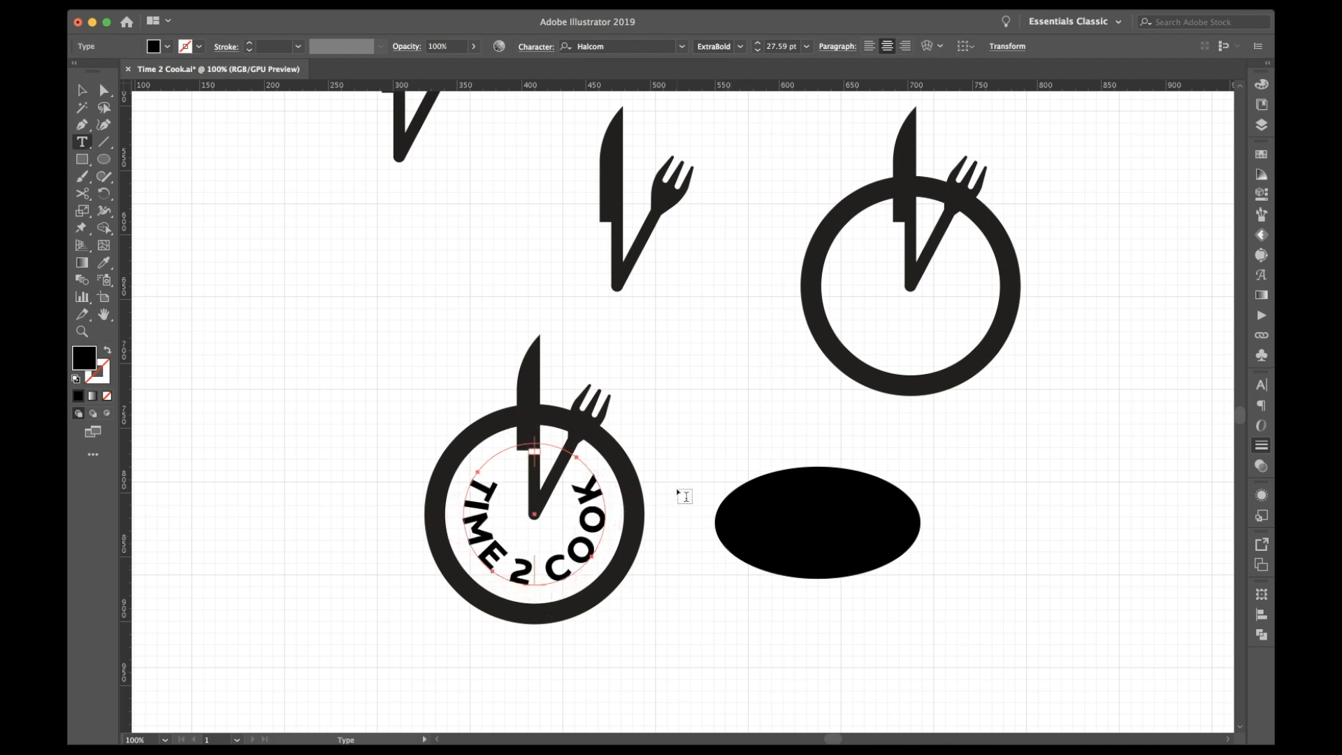
pyautogui.click(725, 544)
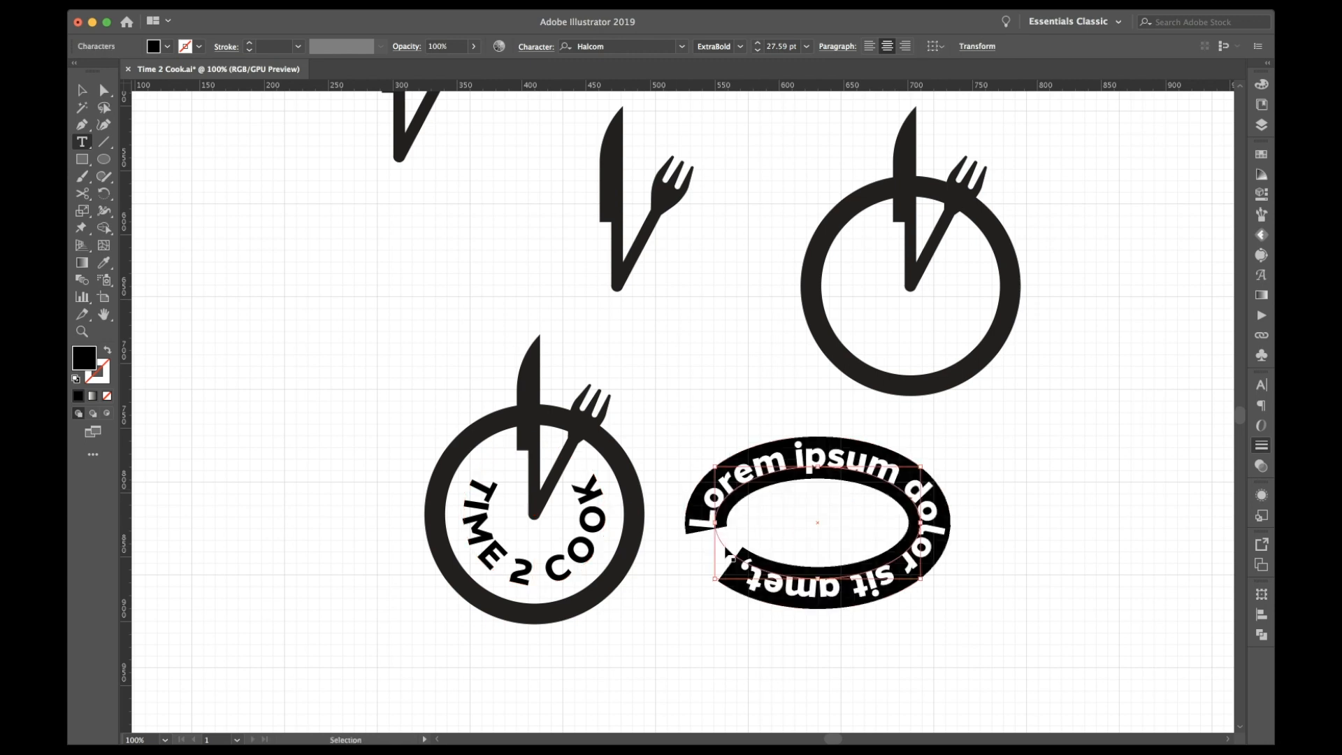
pyautogui.hotkey('ctrl', 'v')
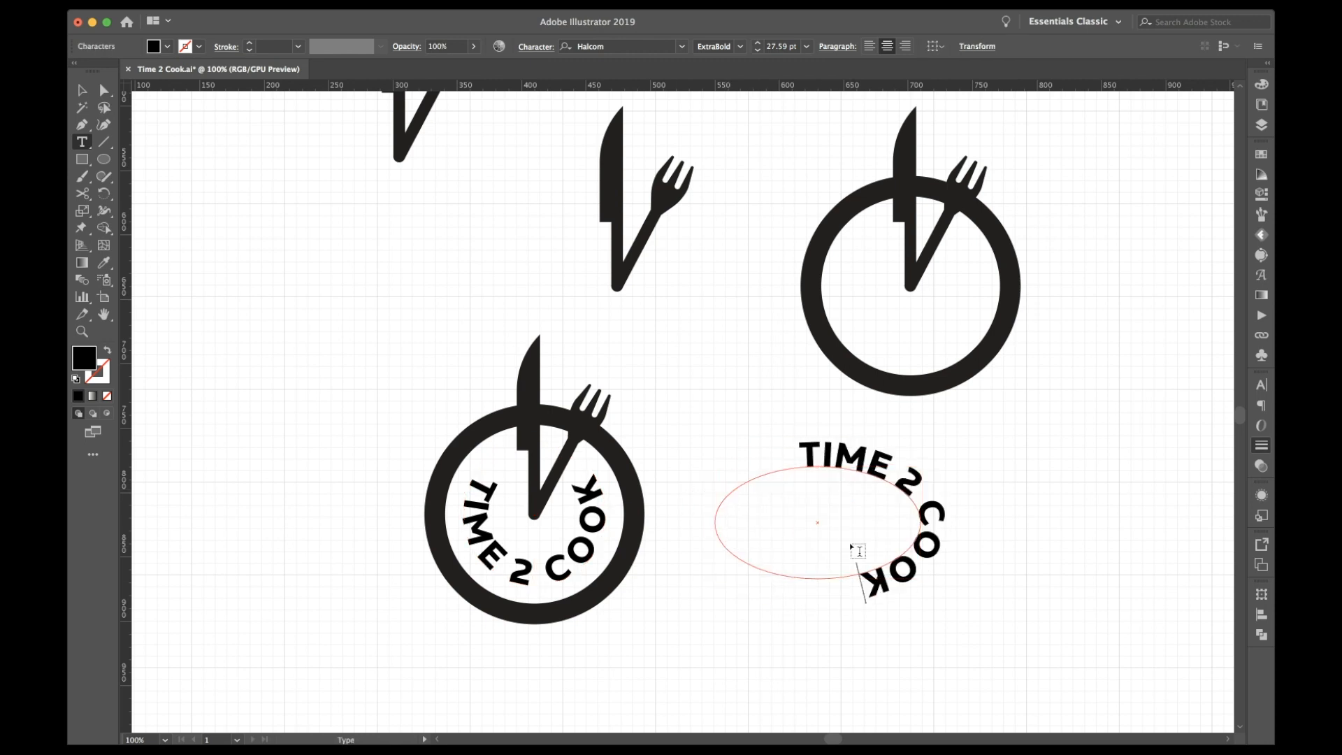
# Step: Move the ellipse's text to the inside of its lower curve, reduce it to 21.59 pt and centre it there
pyautogui.press('Escape')
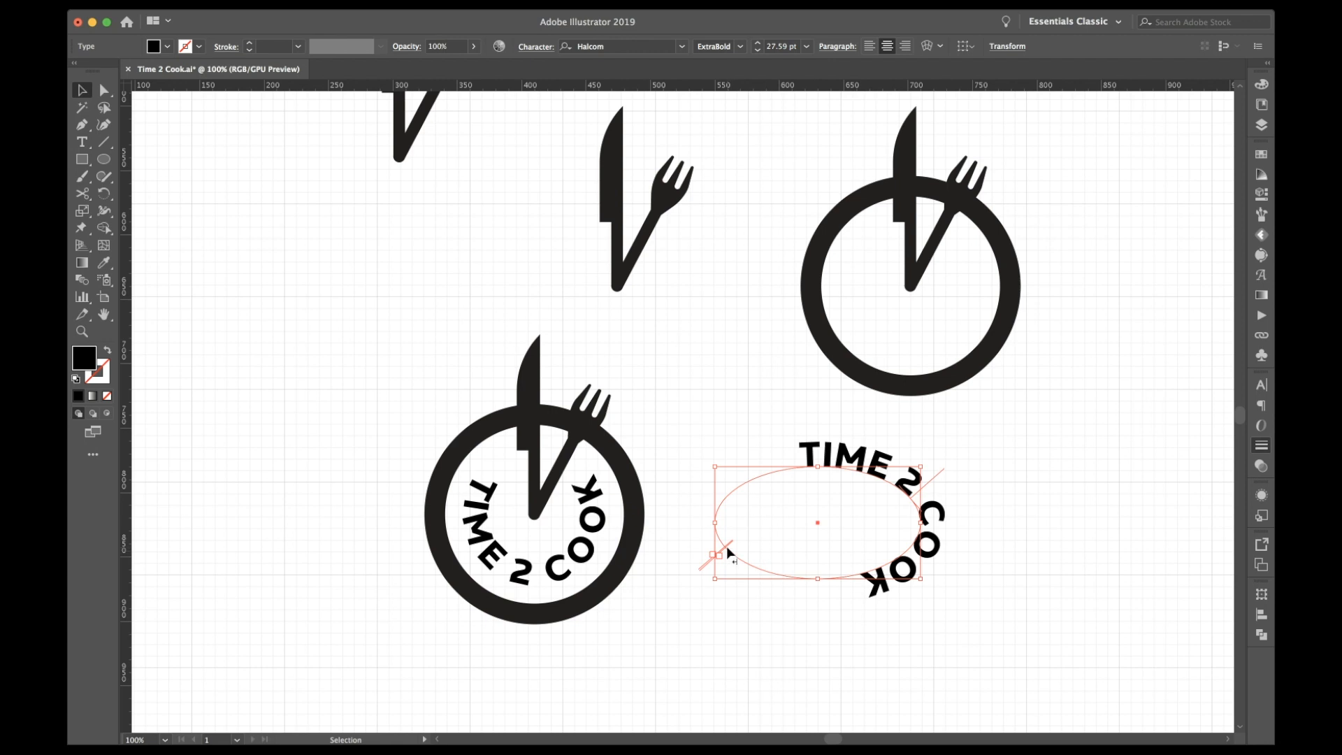
pyautogui.moveTo(726, 545); pyautogui.dragTo(742, 543)
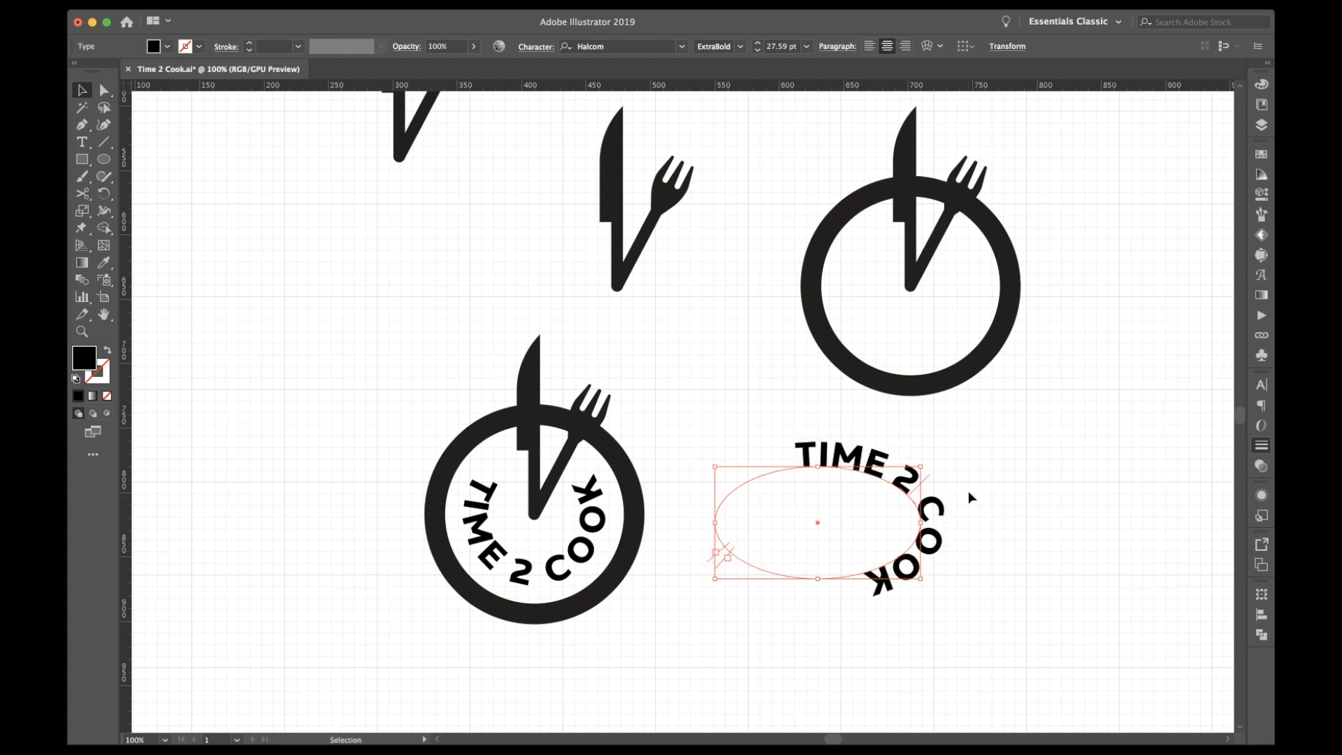
pyautogui.moveTo(914, 498); pyautogui.dragTo(812, 578)
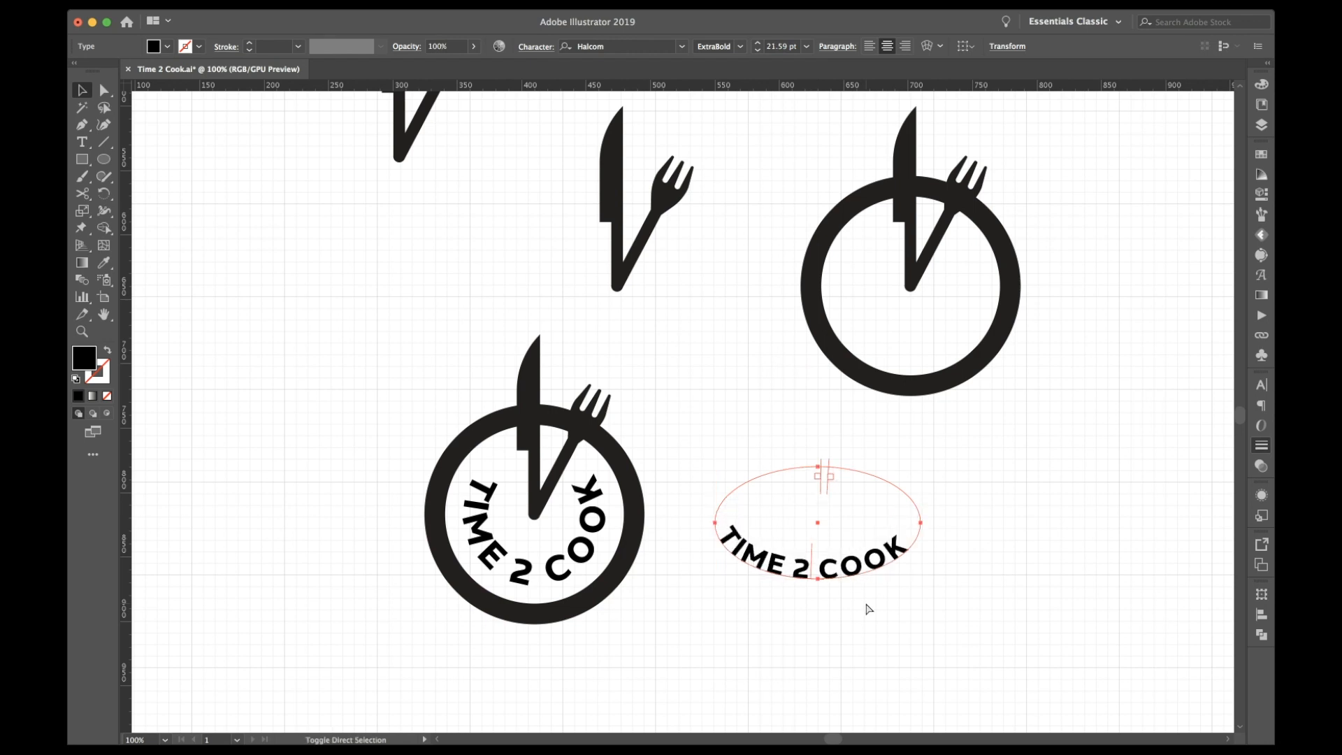
pyautogui.moveTo(813, 556); pyautogui.dragTo(825, 559)
pyautogui.click(848, 620)
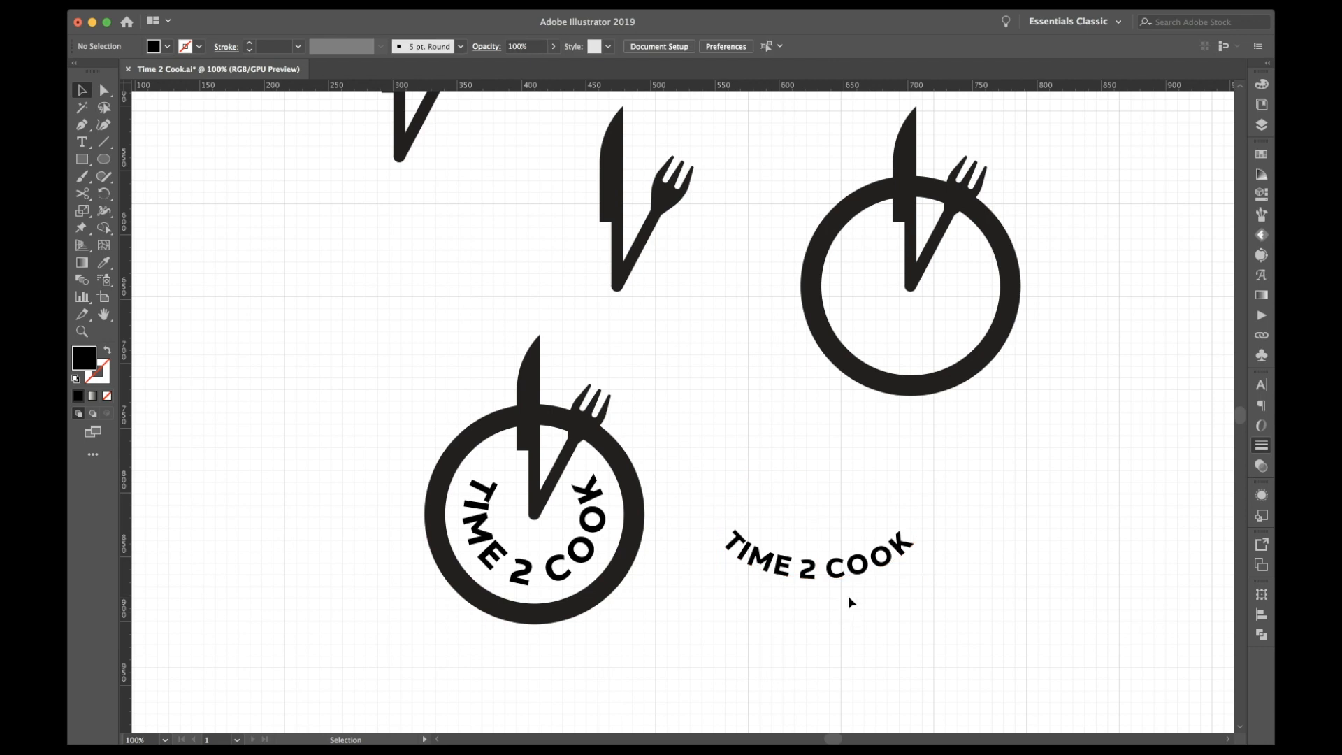
# Step: Try removing the clock's circular text and placing the elliptical TIME 2 COOK text inside the ring
pyautogui.click(597, 556)
pyautogui.press('Delete')
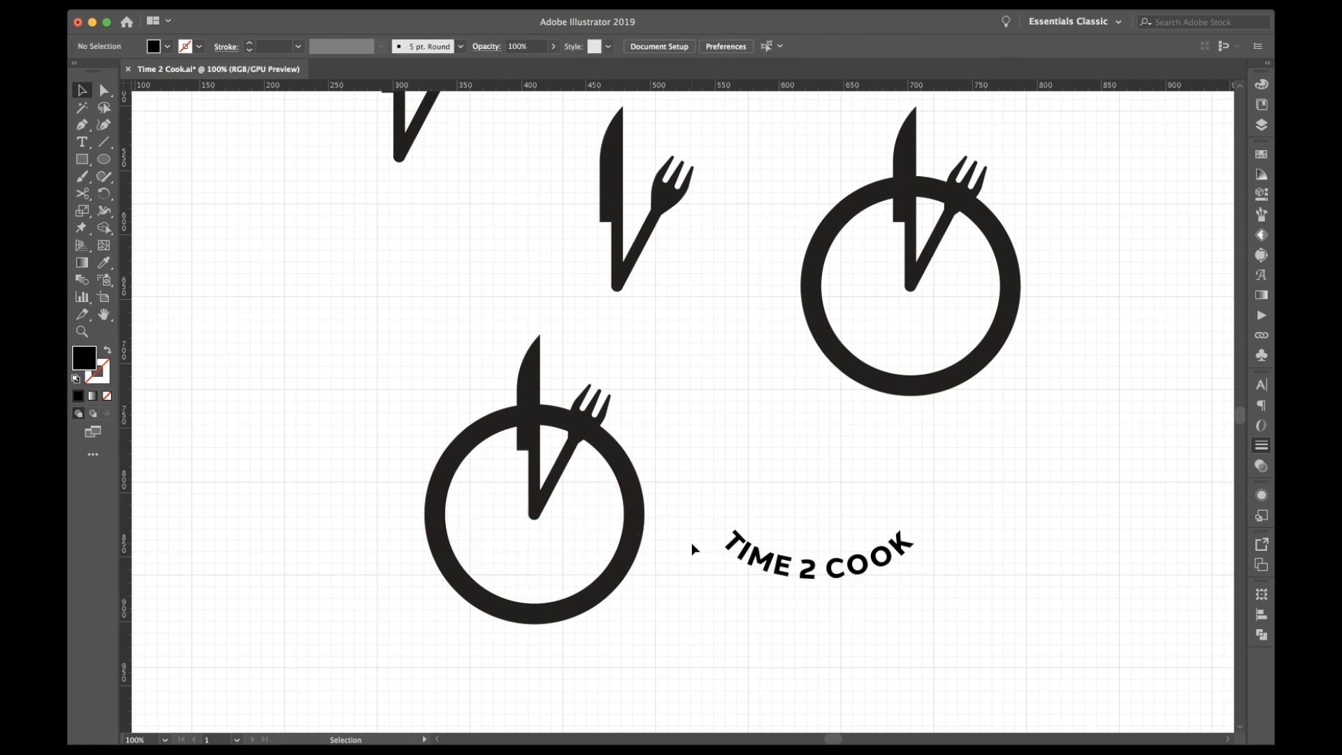
pyautogui.moveTo(783, 565); pyautogui.dragTo(514, 564)
pyautogui.press('super+z')
pyautogui.press('super+z')
# Step: Delete the elliptical TIME 2 COOK text and duplicate the lettered clock beside the original
pyautogui.moveTo(773, 451); pyautogui.dragTo(866, 637)
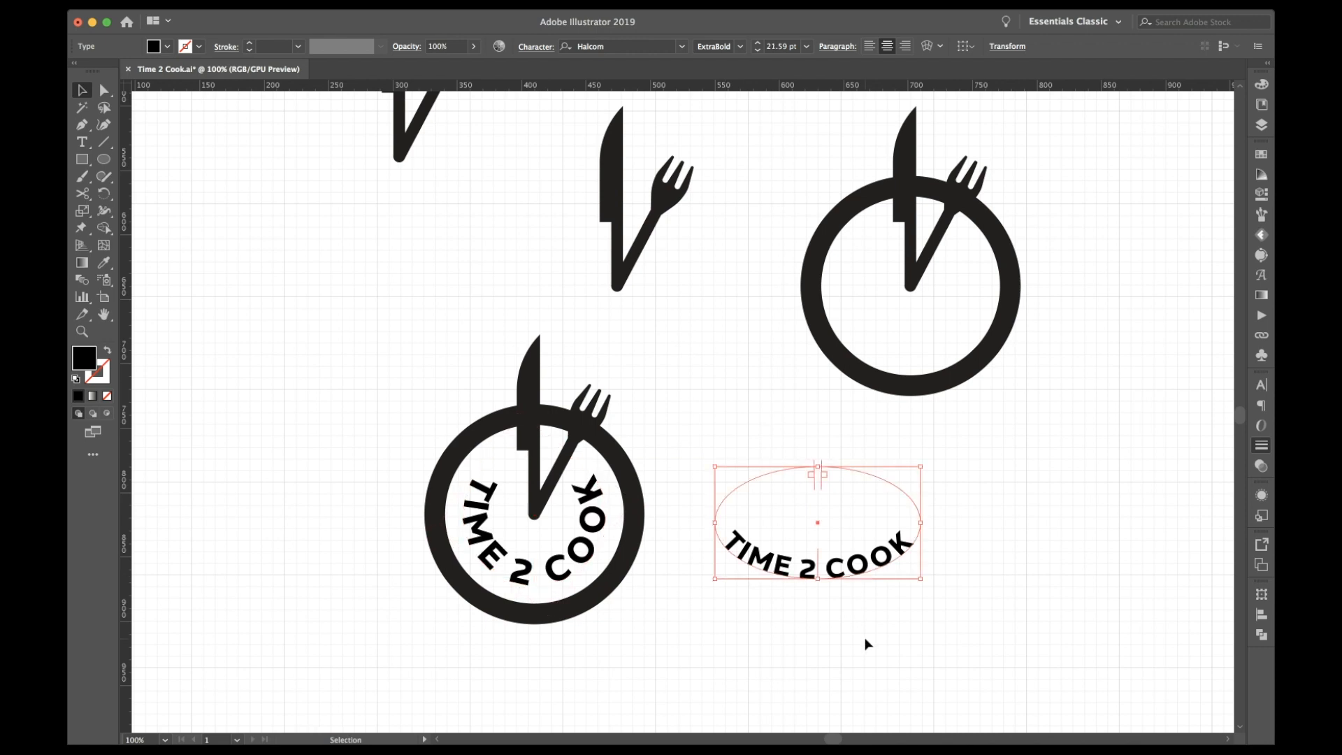
pyautogui.press('Delete')
pyautogui.press('super+minus')
pyautogui.press('super+minus')
pyautogui.moveTo(710, 404); pyautogui.dragTo(573, 524)
pyautogui.hscroll(2, 560, 544)
# Step: Copy the TIME 2 COOK wording from the duplicate clock, and clear it from inside that ring
pyautogui.click(579, 518)
pyautogui.tripleClick(578, 518)
pyautogui.hotkey('ctrl', 'c')
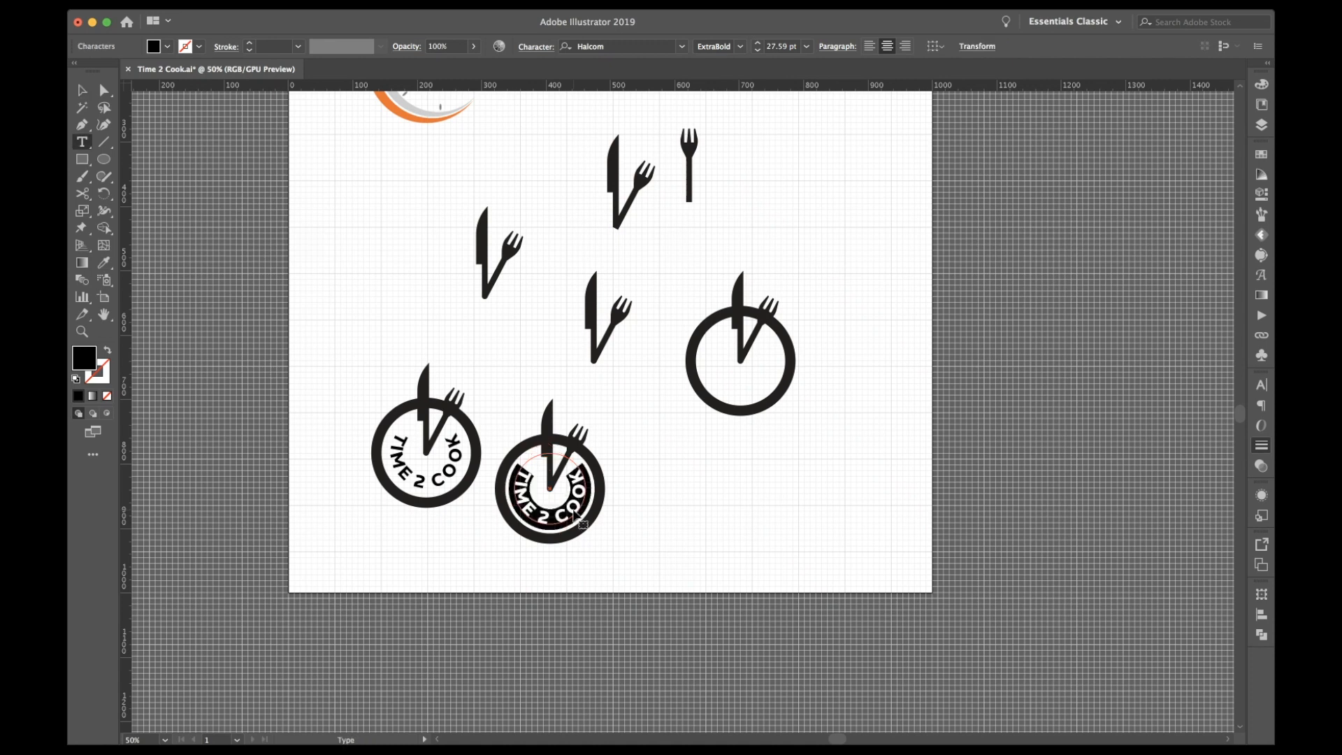
pyautogui.press('BackSpace')
pyautogui.press('Escape')
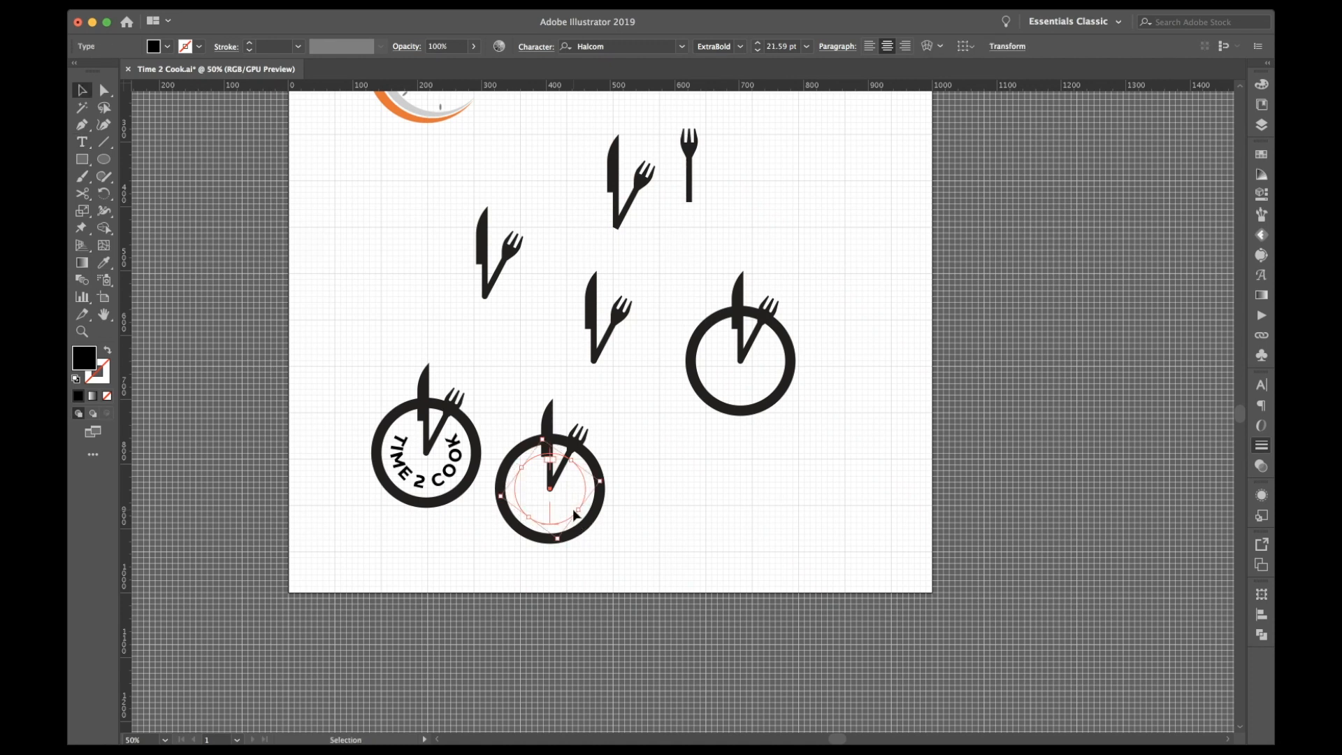
pyautogui.press('super+equal')
pyautogui.press('super+equal')
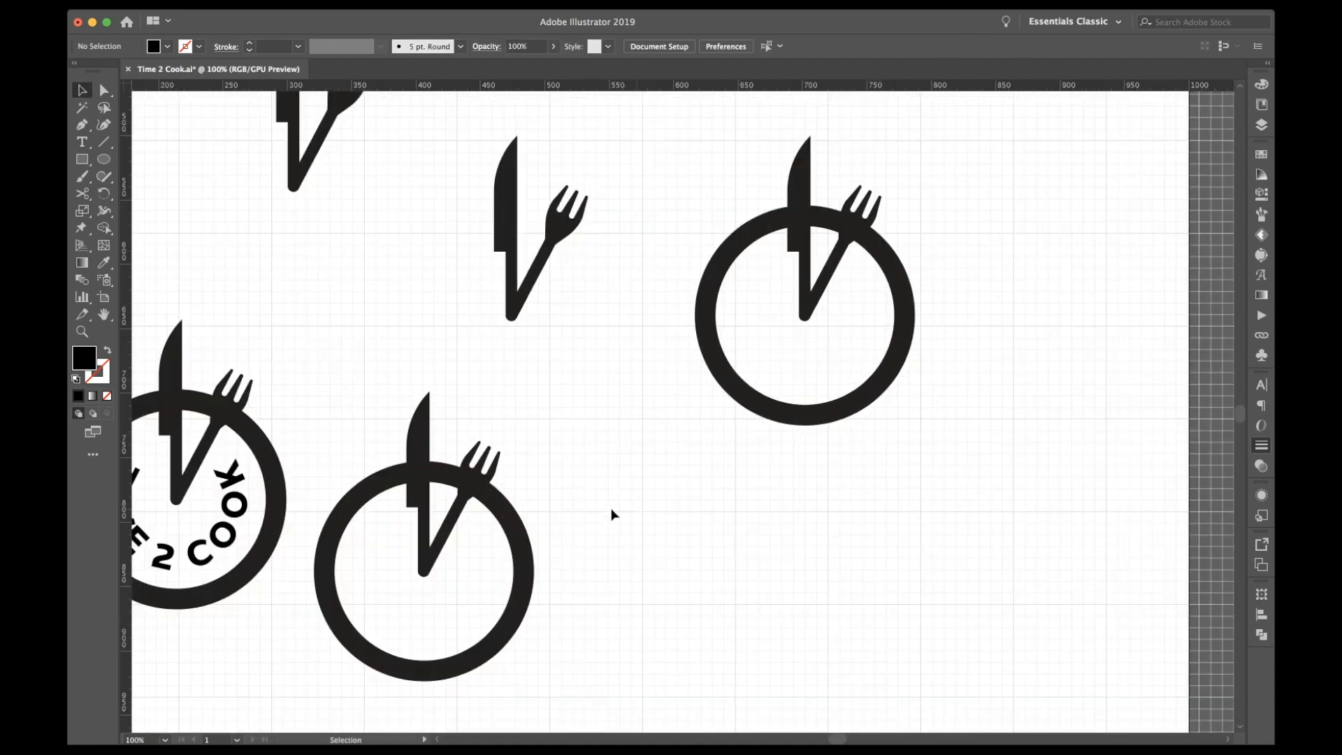
# Step: Shrink the duplicate clock's ring around its centre to about 112 px in diameter
pyautogui.click(508, 529)
pyautogui.moveTo(525, 474); pyautogui.dragTo(502, 494)
pyautogui.click(548, 505)
pyautogui.click(508, 529)
pyautogui.moveTo(502, 493); pyautogui.dragTo(499, 500)
# Step: Paste the TIME 2 COOK wording as straight text and place it to the right of the small clock
pyautogui.click(561, 521)
pyautogui.hotkey('ctrl', 'v')
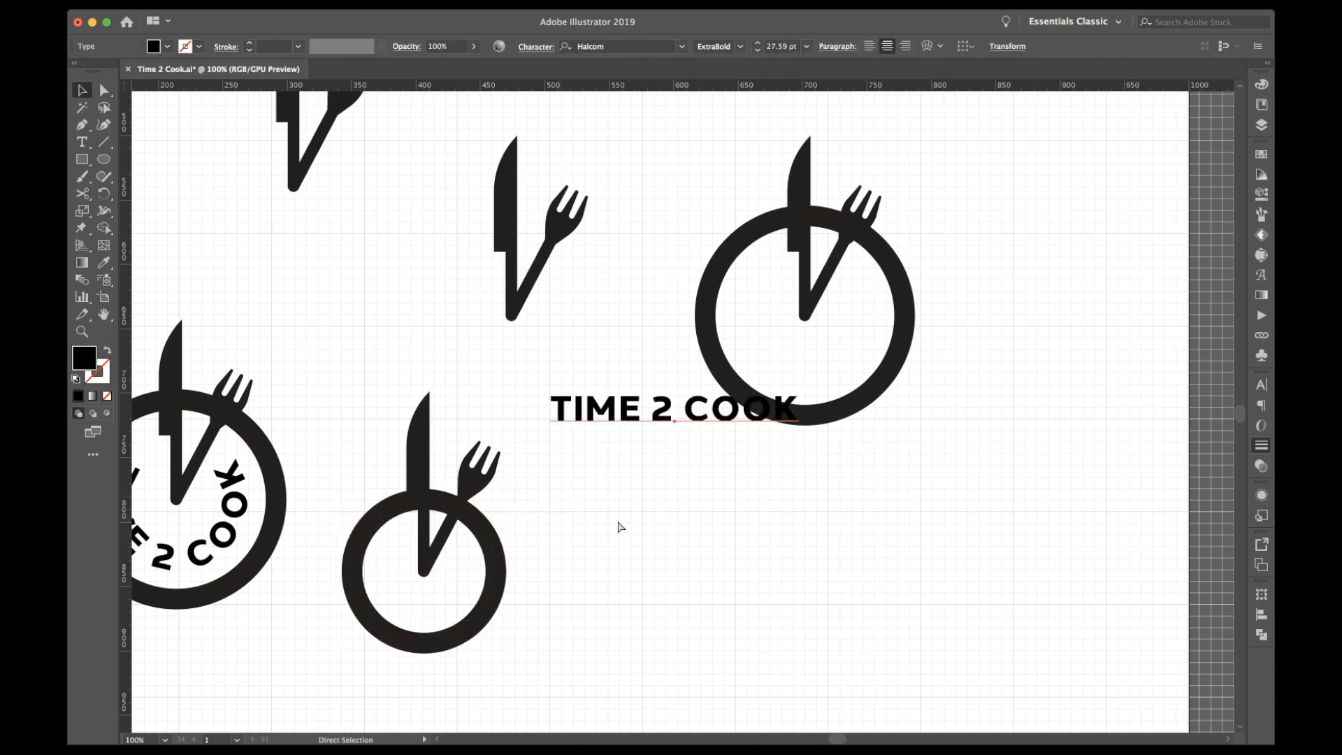
pyautogui.moveTo(676, 421); pyautogui.dragTo(685, 563)
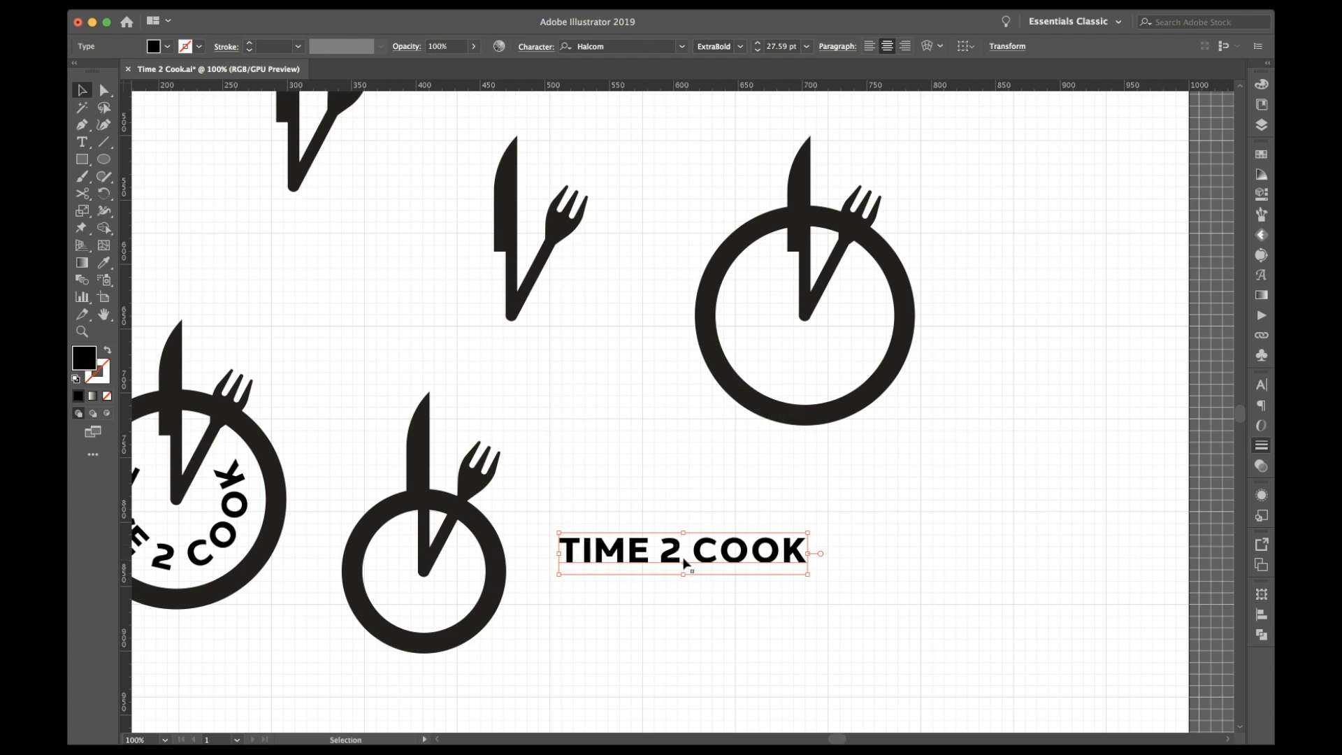
# Step: Break the wording into two left-aligned lines, TIME 2 above COOK, and move it closer to the small clock
pyautogui.doubleClick(684, 561)
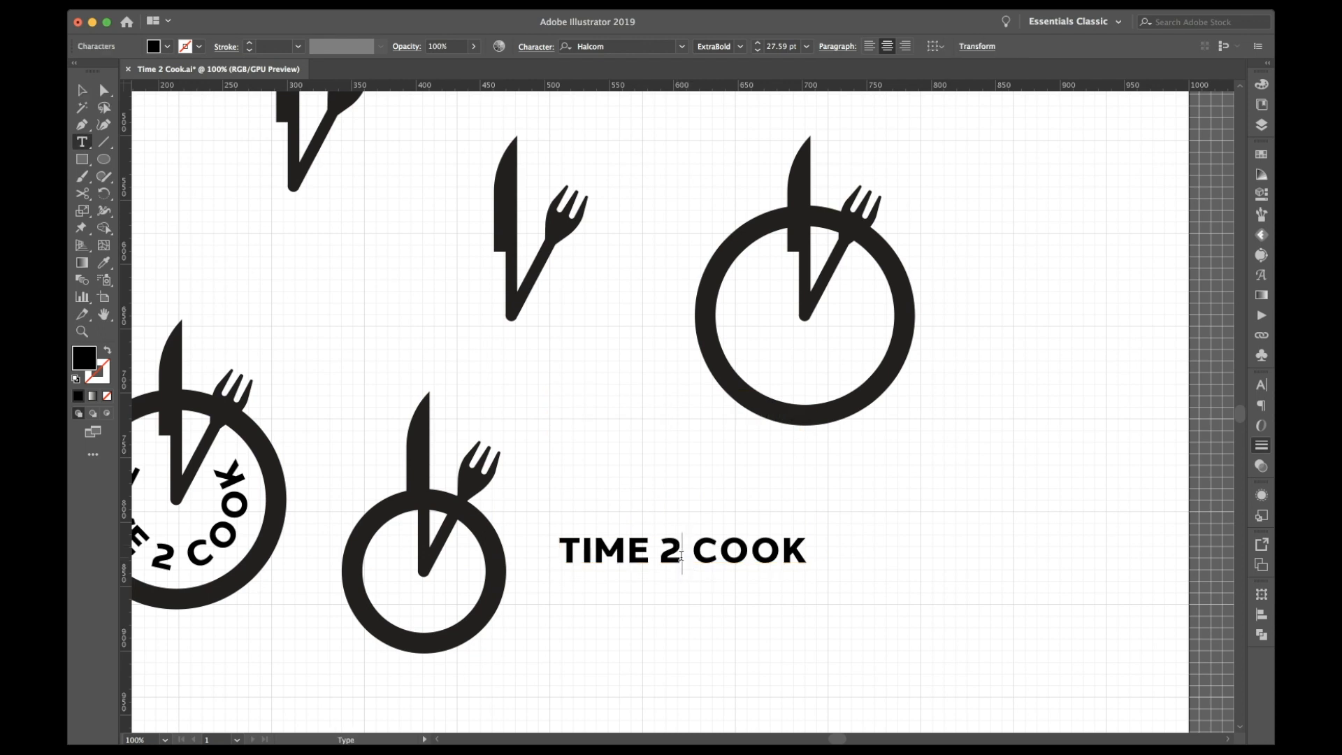
pyautogui.moveTo(681, 556); pyautogui.dragTo(669, 554)
pyautogui.click(692, 554)
pyautogui.press('Return')
pyautogui.hotkey('ctrl', 'a')
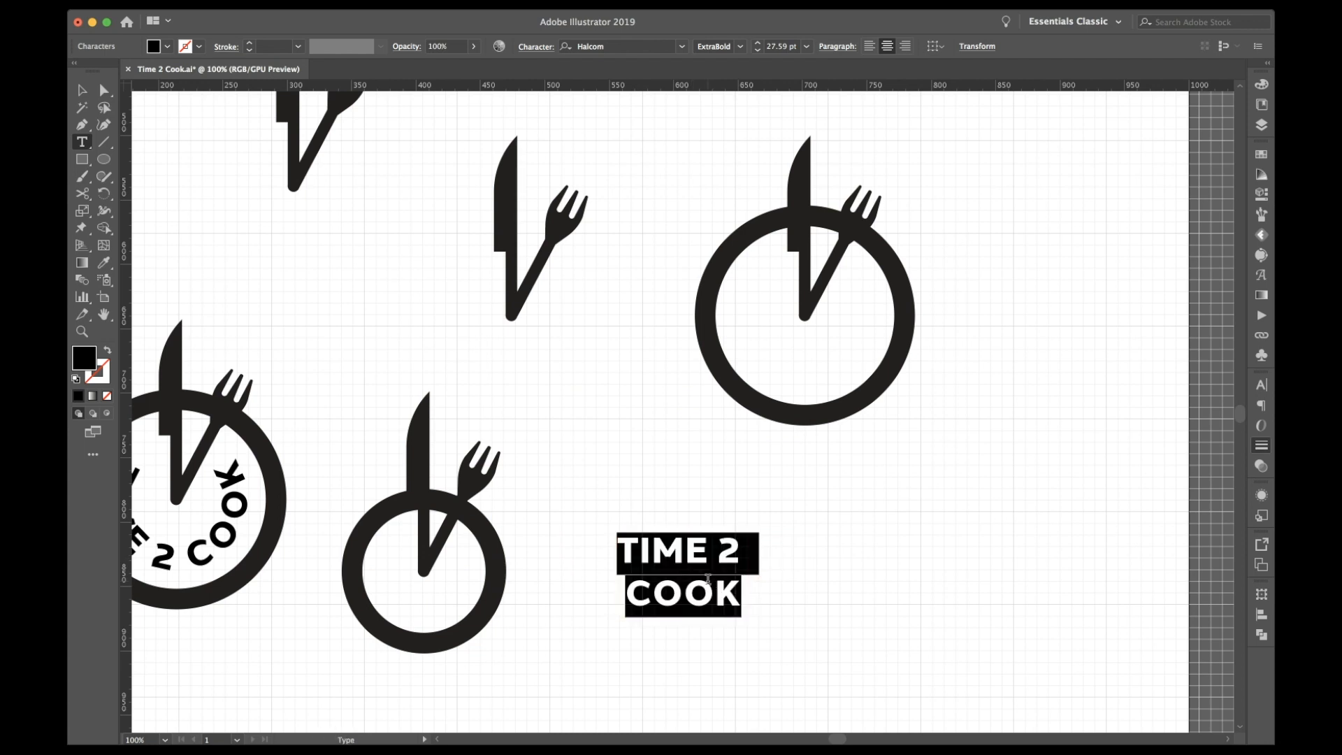
pyautogui.hotkey('ctrl', 'shift', 'l')
pyautogui.press('Escape')
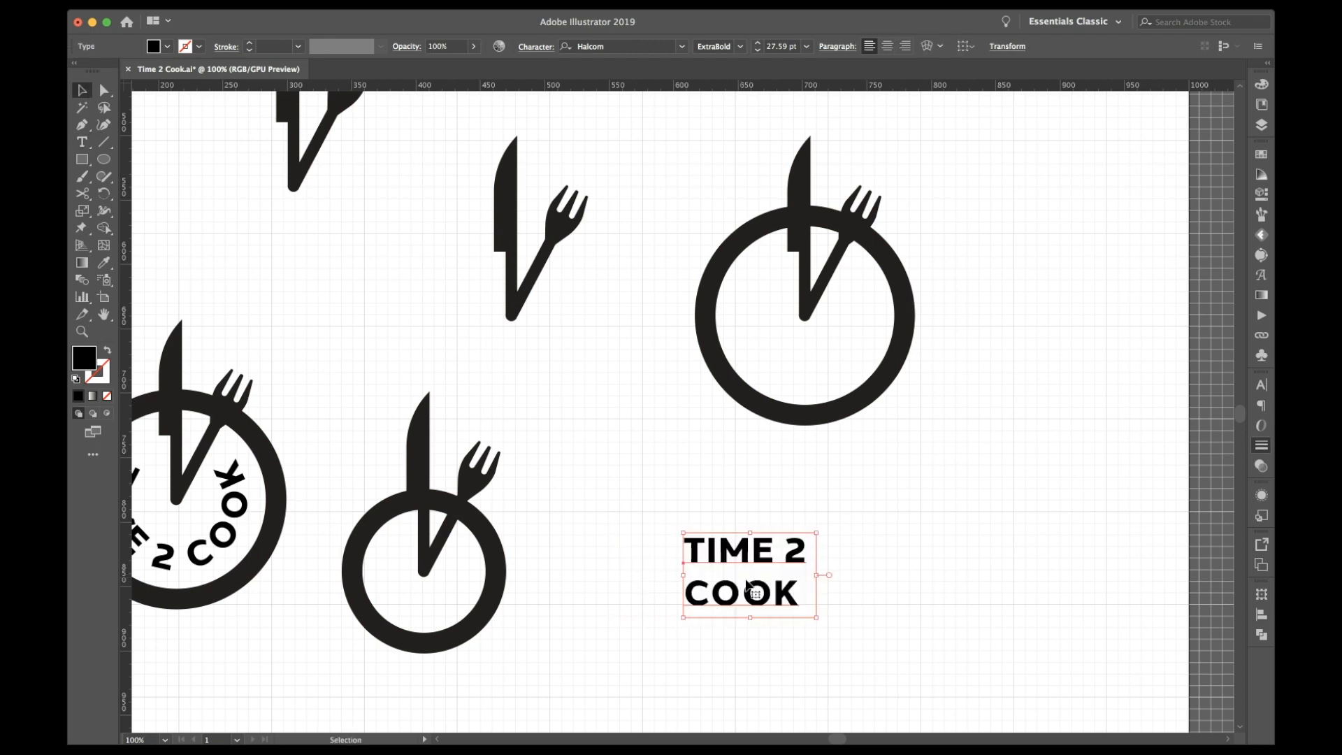
pyautogui.moveTo(746, 571); pyautogui.dragTo(665, 563)
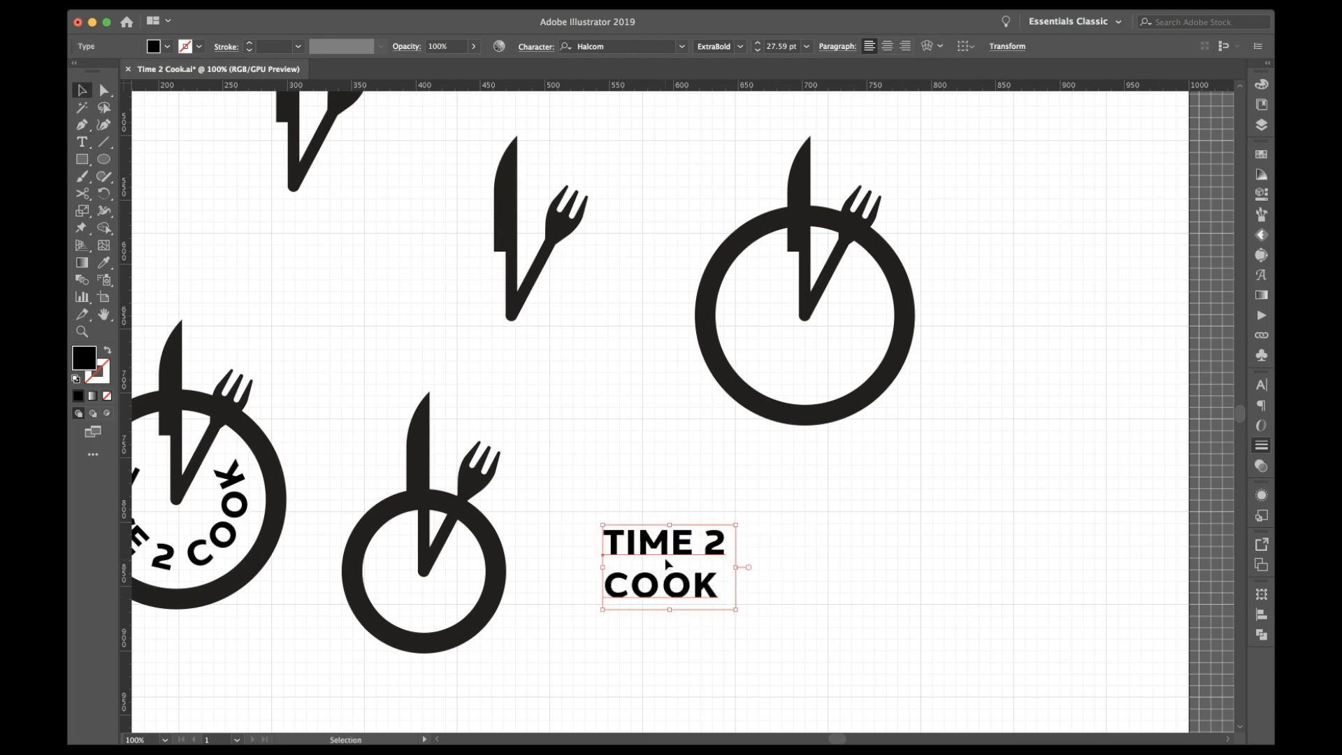
# Step: Save the document and look over the logo drafts on the artboard
pyautogui.press('a')
pyautogui.press('super+s')
pyautogui.scroll(10, 669, 515)
pyautogui.hscroll(-3, 668, 514)
pyautogui.scroll(-10, 669, 507)
pyautogui.hscroll(2, 668, 507)
# Step: Join COOK back onto the same line as TIME 2
pyautogui.doubleClick(769, 399)
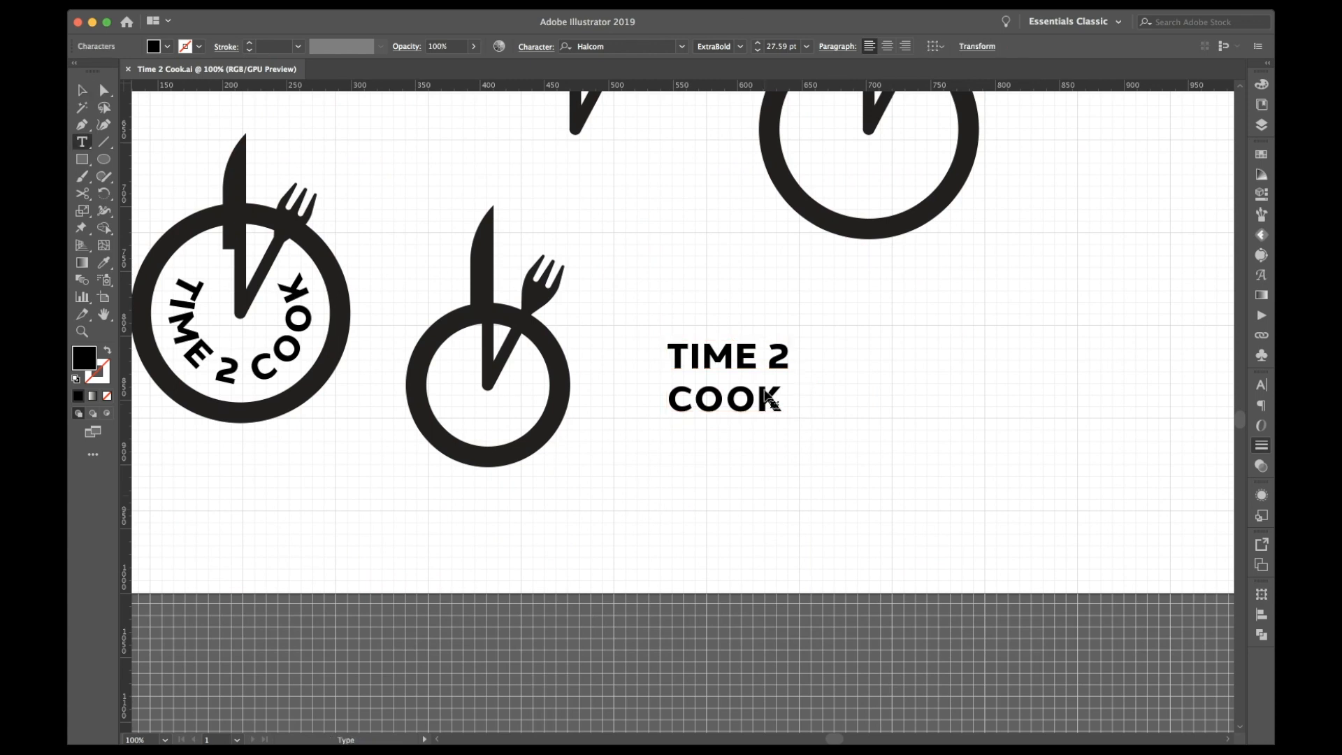
pyautogui.click(670, 394)
pyautogui.press('BackSpace')
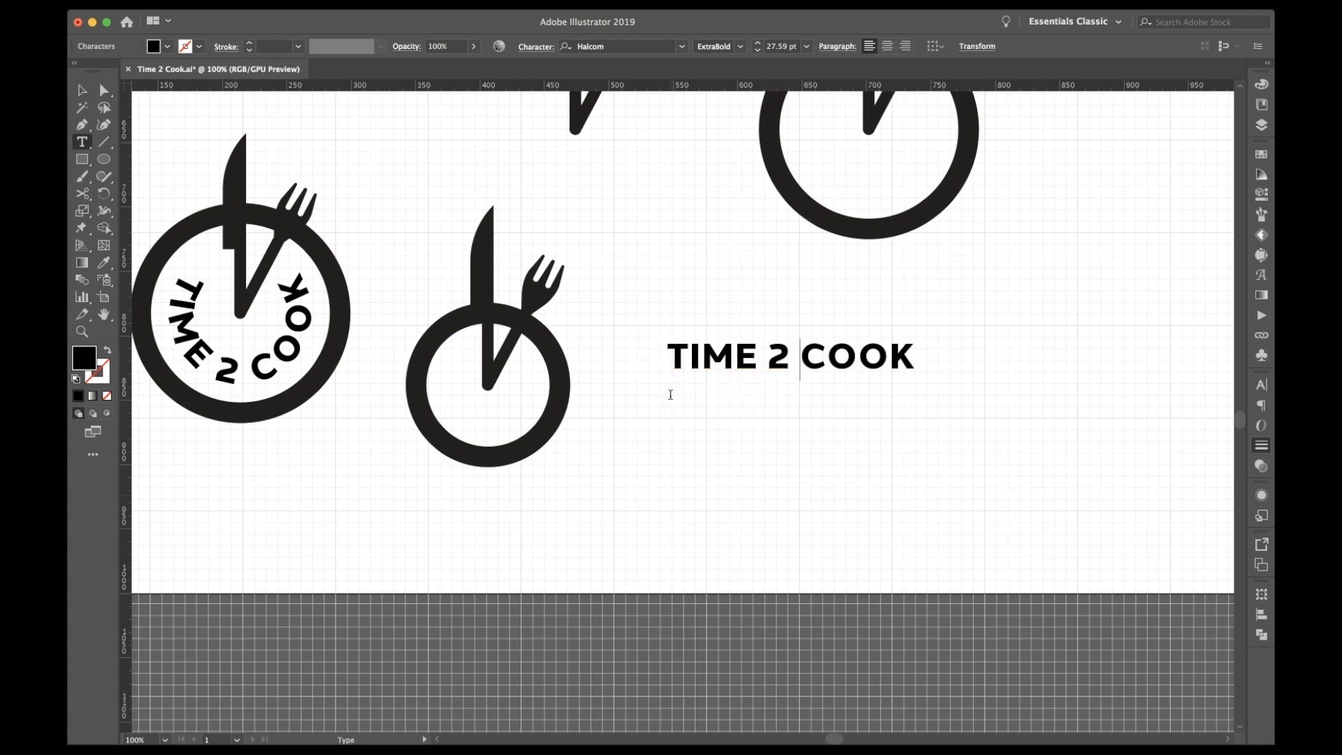
pyautogui.press('Escape')
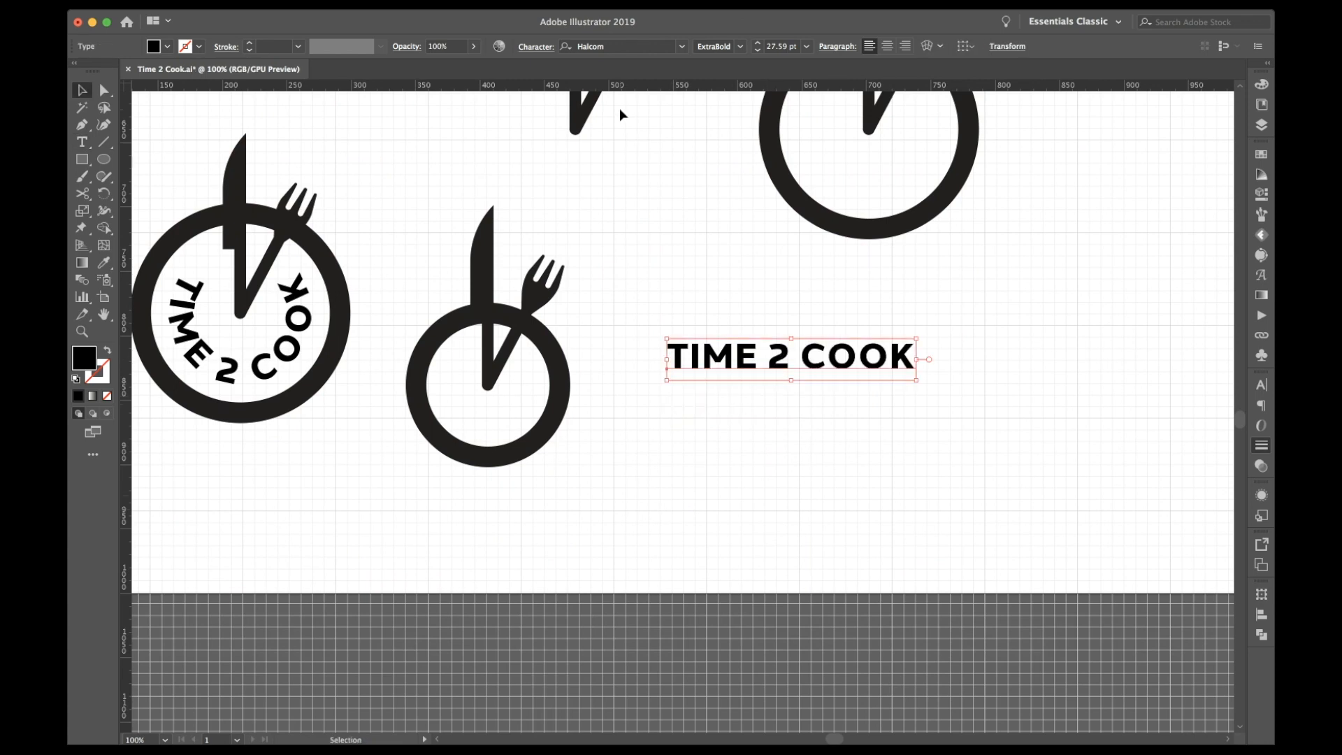
# Step: Change the wording's font to Korolev Rounded Heavy, enlarge it to 50.11 pt and place it beside the small clock
pyautogui.click(683, 50)
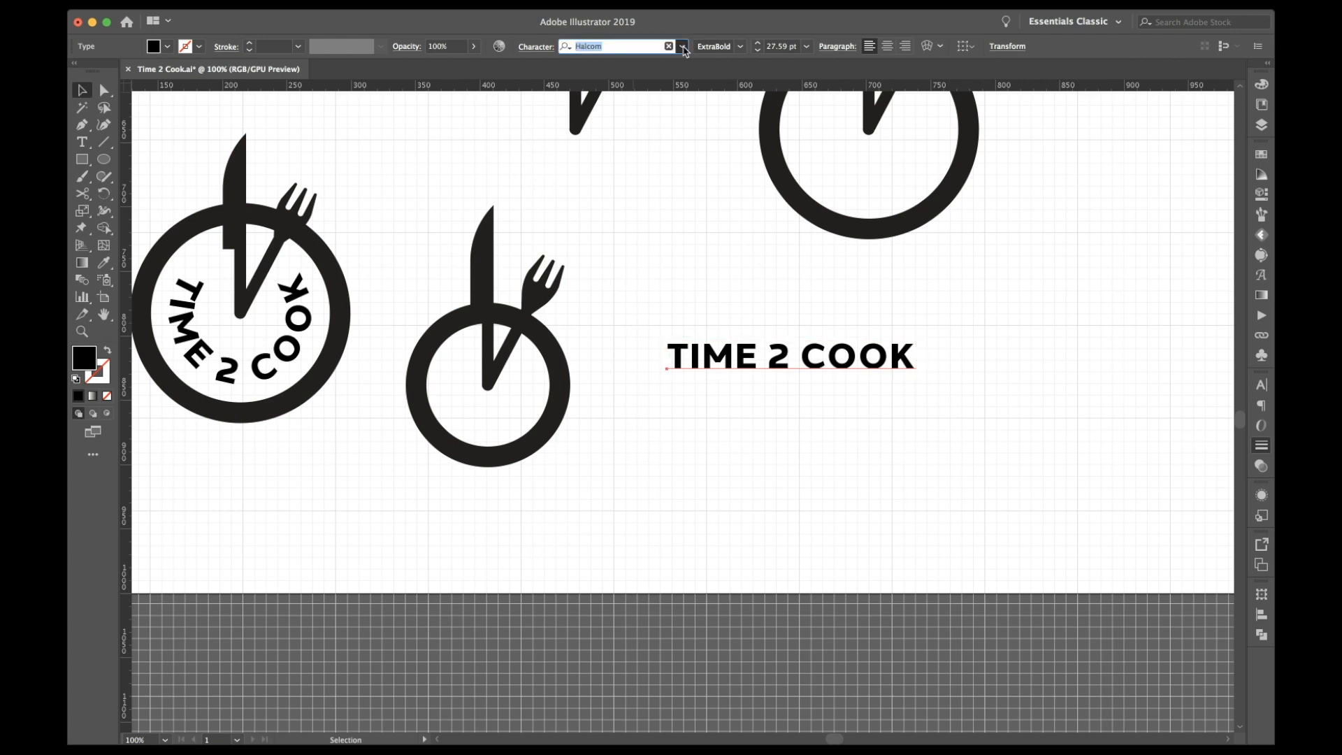
pyautogui.click(711, 138)
pyautogui.moveTo(803, 363); pyautogui.dragTo(916, 326)
pyautogui.moveTo(788, 392); pyautogui.dragTo(821, 413)
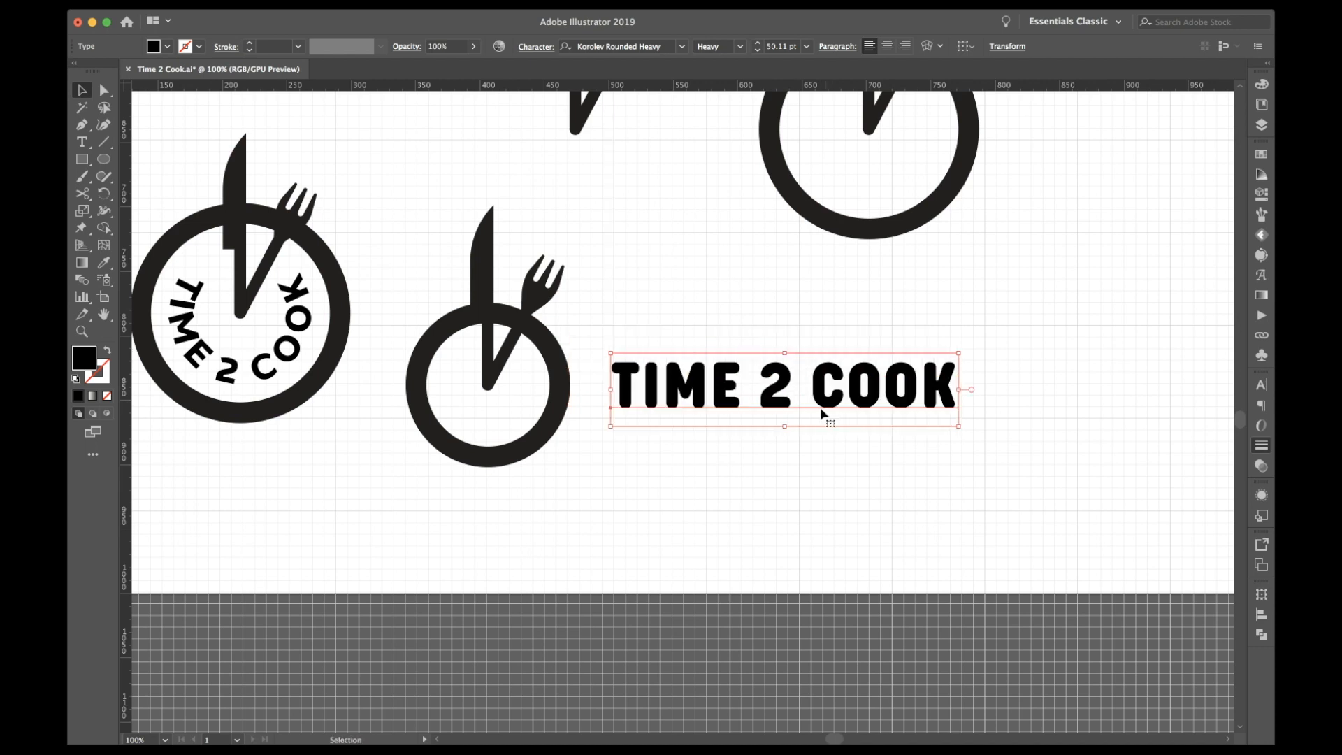
# Step: Remove both spaces from the wording so it reads TIME2COOK
pyautogui.press('t')
pyautogui.press('BackSpace')
pyautogui.press('Right')
pyautogui.press('BackSpace')
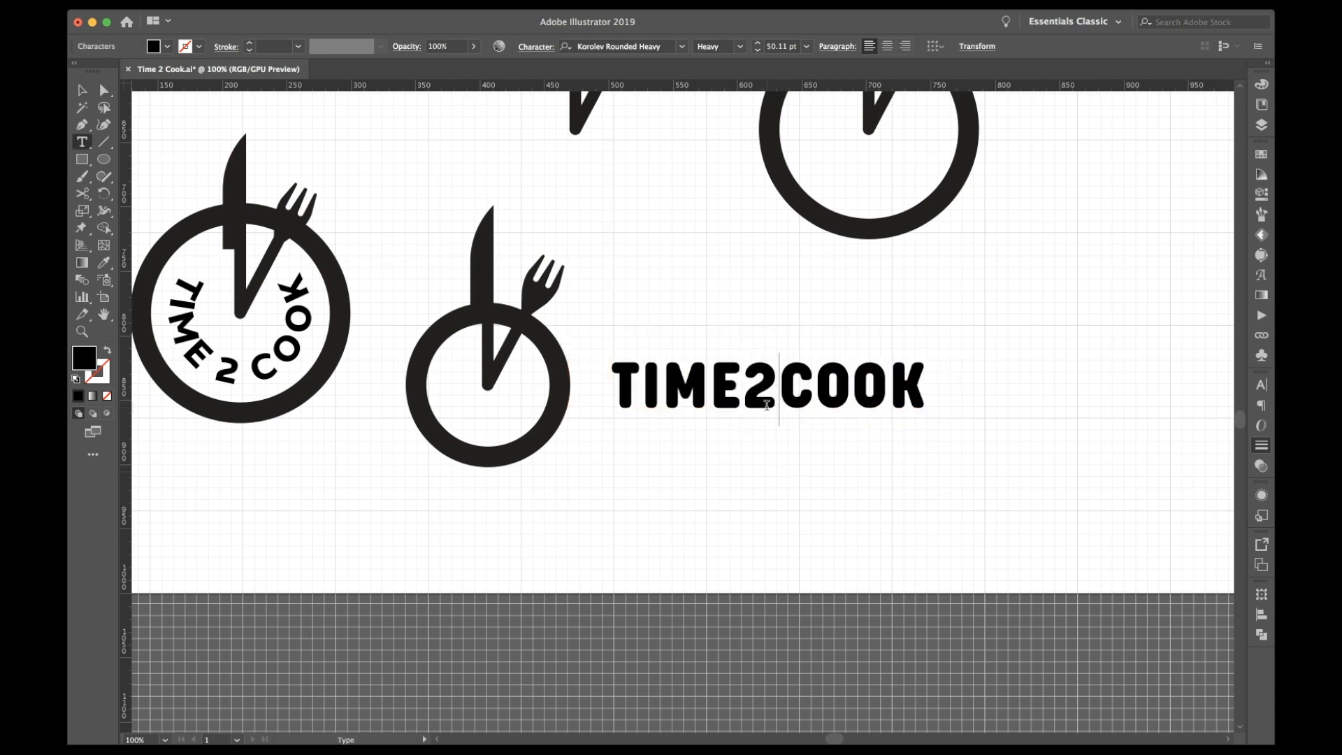
# Step: Enlarge only the 2 in TIME2COOK to 74.11 pt
pyautogui.moveTo(781, 386); pyautogui.dragTo(758, 388)
pyautogui.press('super+shift+period')
pyautogui.press('super+shift+period')
pyautogui.press('super+shift+period')
pyautogui.press('super+shift+period')
pyautogui.press('super+shift+period')
pyautogui.press('super+shift+period')
pyautogui.press('super+shift+period')
pyautogui.press('super+shift+period')
pyautogui.press('super+shift+period')
pyautogui.press('super+shift+period')
pyautogui.press('super+shift+period')
pyautogui.press('super+shift+period')
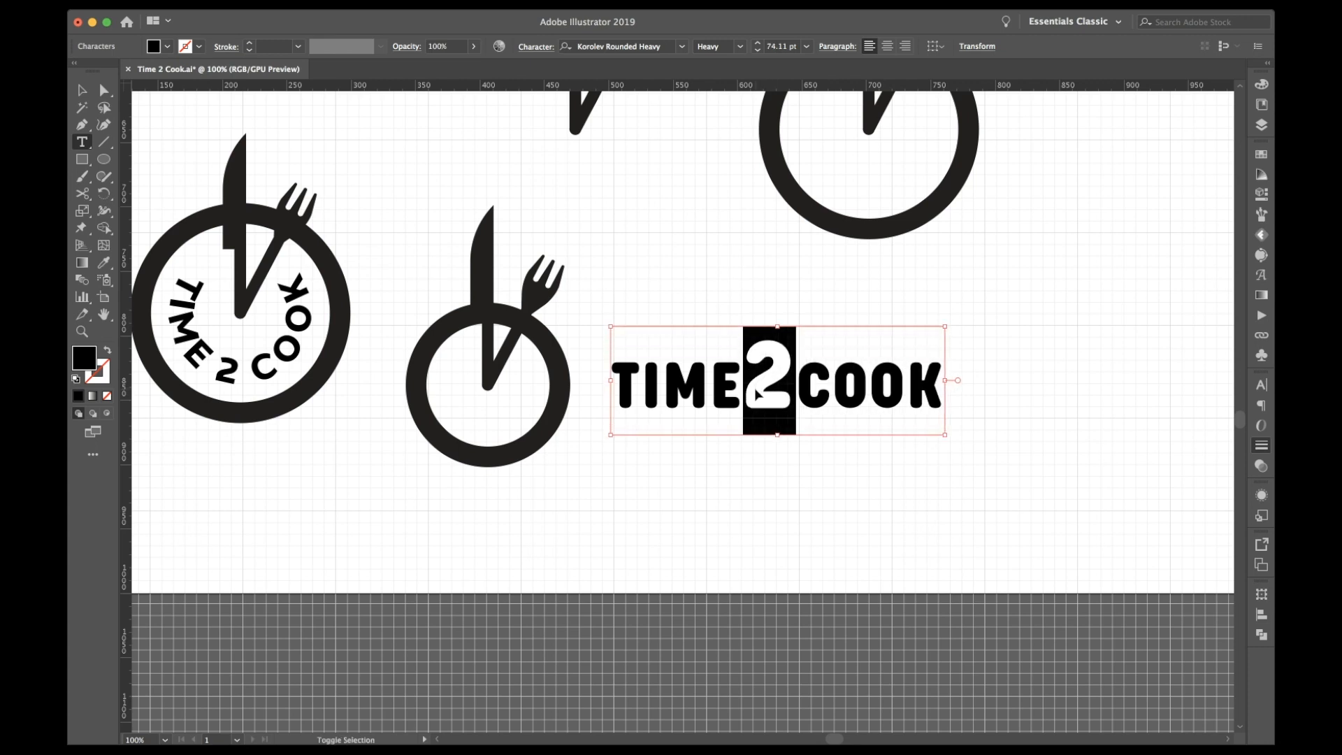
# Step: Lower the baseline of the enlarged 2 so it is vertically centred between TIME and COOK
pyautogui.click(775, 395)
pyautogui.doubleClick(778, 390)
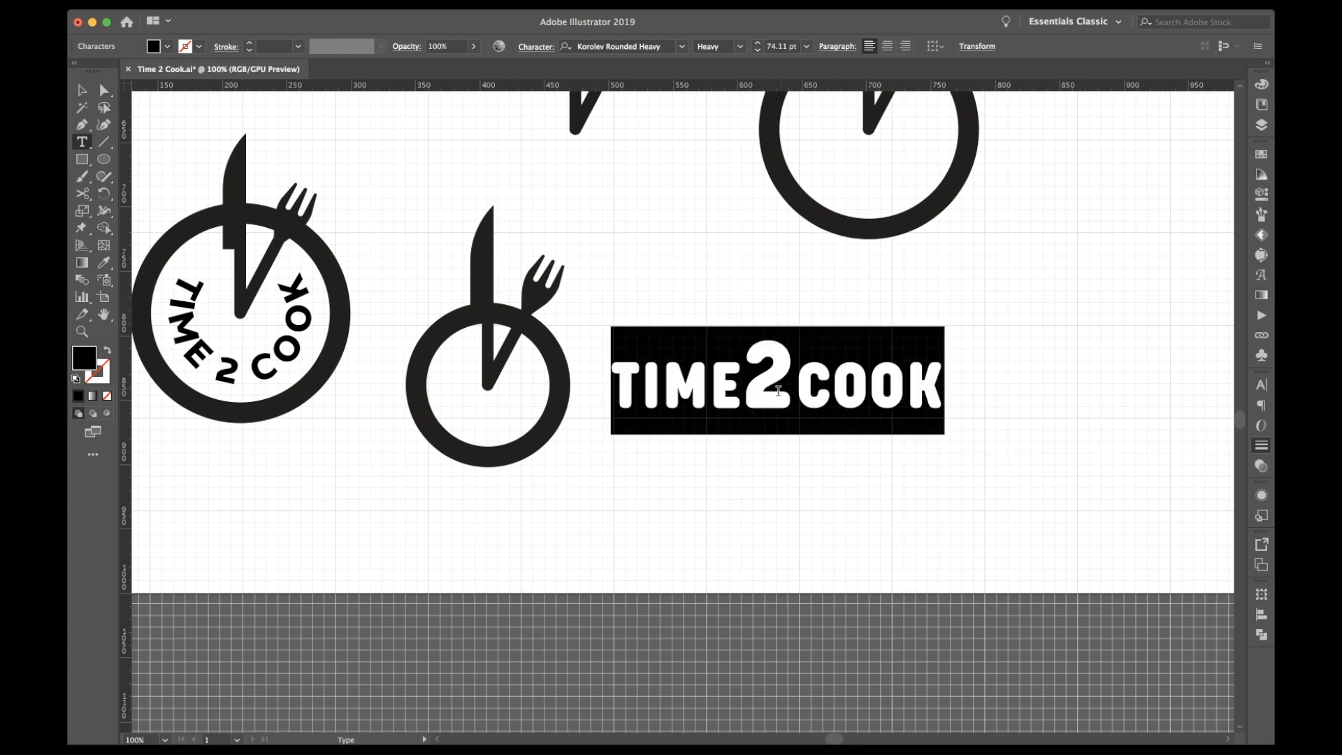
pyautogui.click(765, 392)
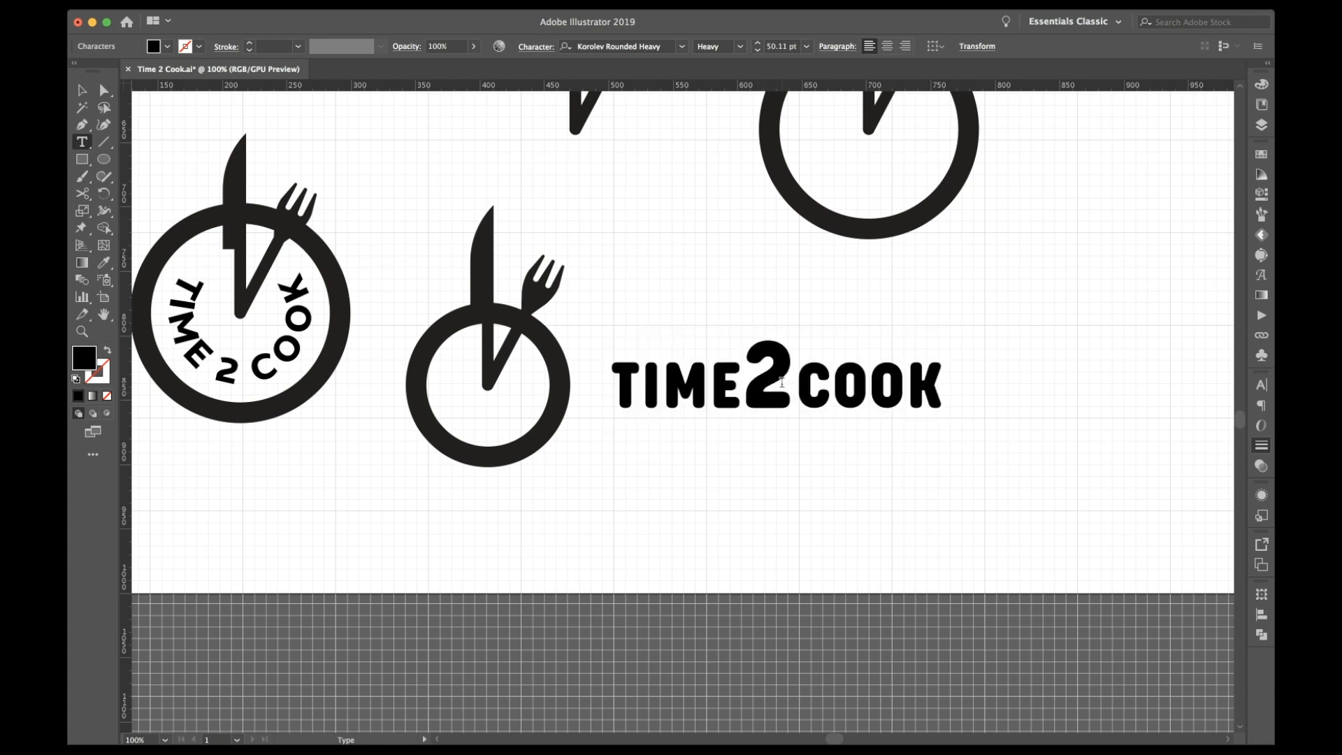
pyautogui.moveTo(763, 381); pyautogui.dragTo(782, 383)
pyautogui.press('super+t')
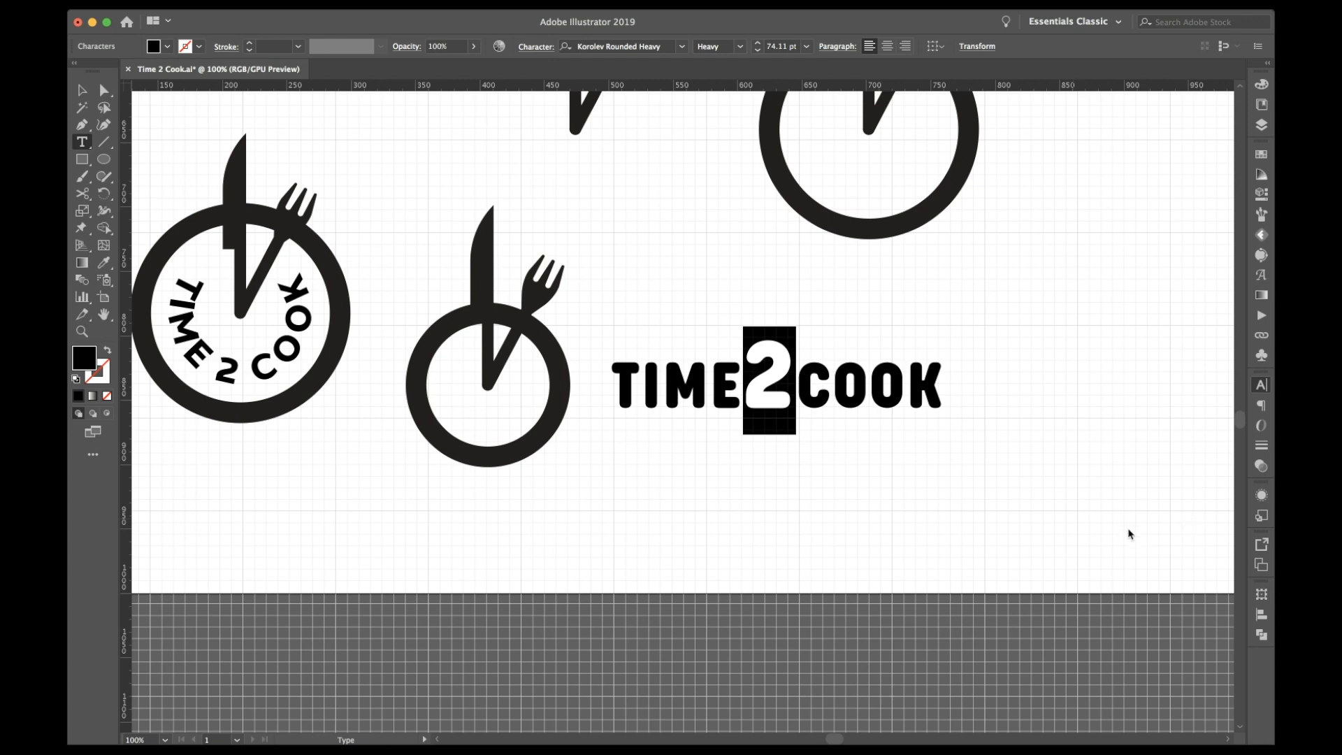
pyautogui.hotkey('alt', 'shift', 'Down')
pyautogui.hotkey('alt', 'shift', 'Down')
pyautogui.hotkey('alt', 'shift', 'Down')
pyautogui.hotkey('alt', 'shift', 'Down')
pyautogui.hotkey('alt', 'shift', 'Down')
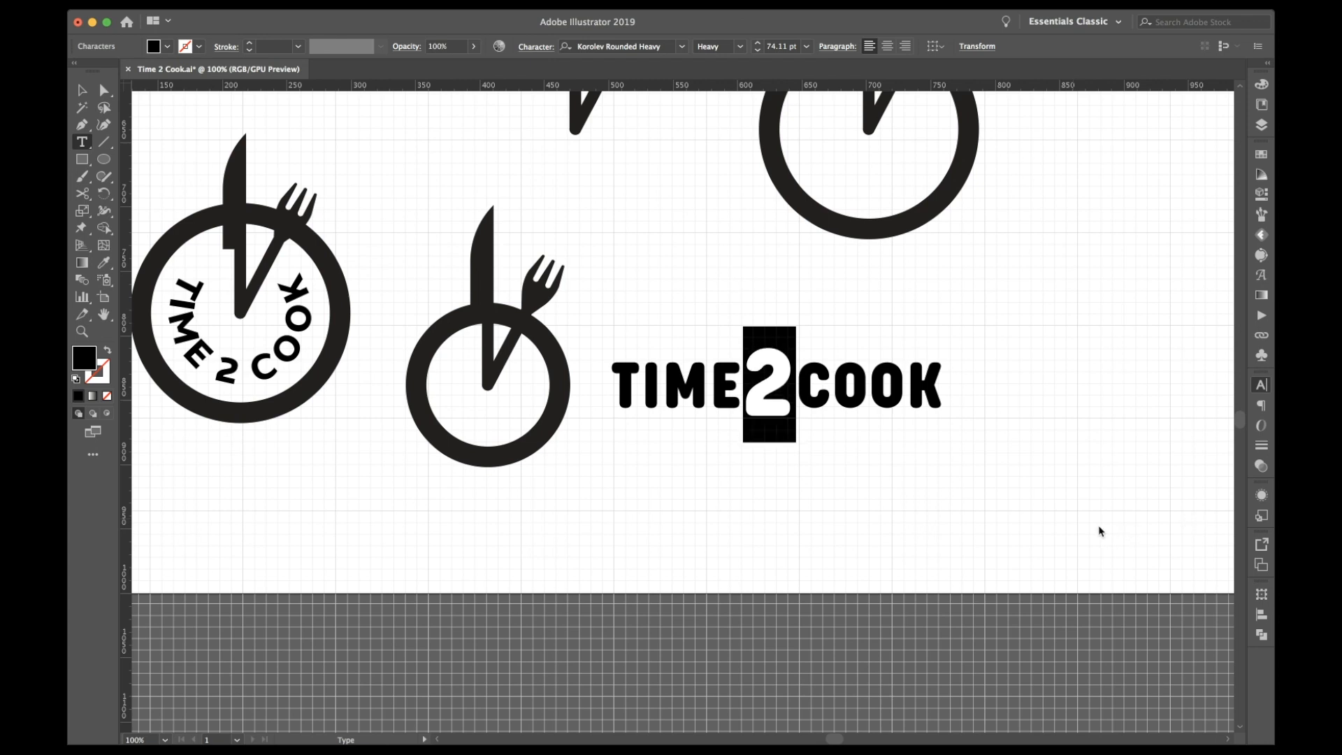
pyautogui.hotkey('alt', 'shift', 'Up')
pyautogui.click(833, 356)
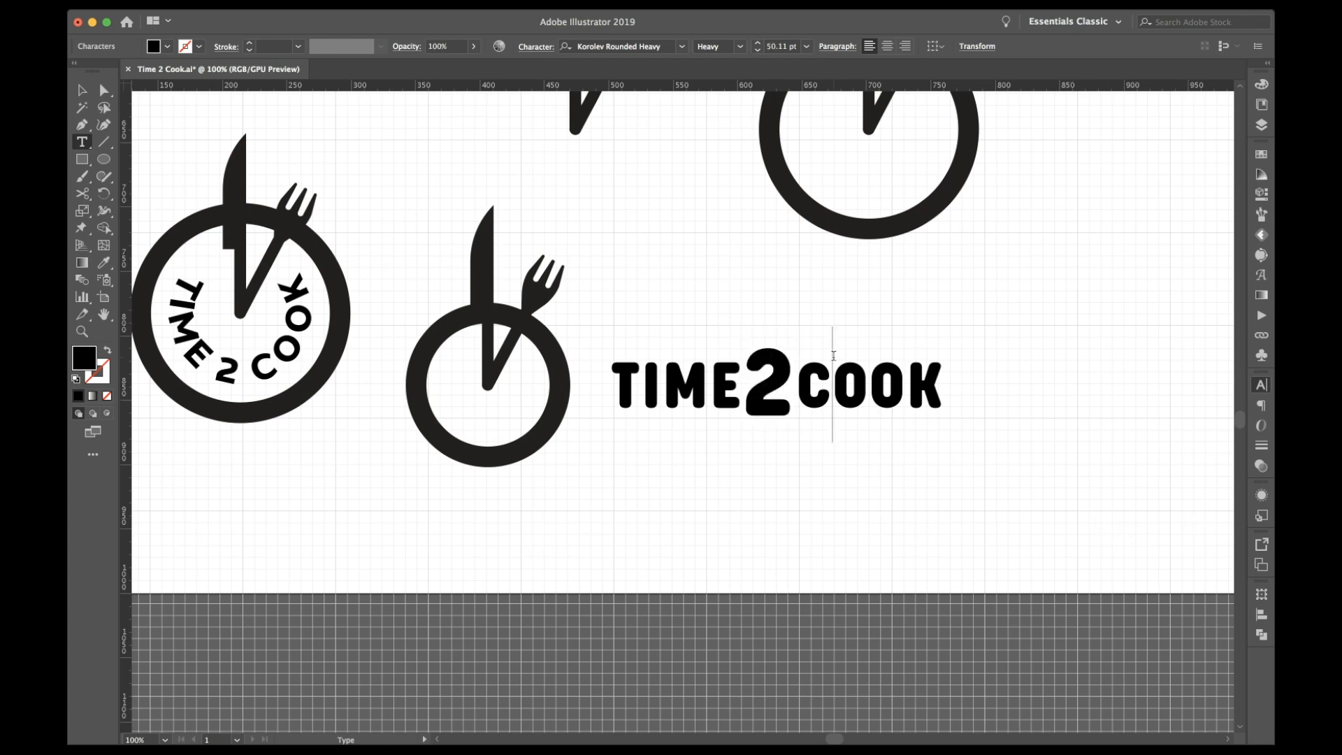
pyautogui.press('Escape')
pyautogui.click(964, 422)
# Step: Duplicate the artboard with all its artwork to the right of the original
pyautogui.press('super+minus')
pyautogui.press('super+minus')
pyautogui.press('super+minus')
pyautogui.press('super+minus')
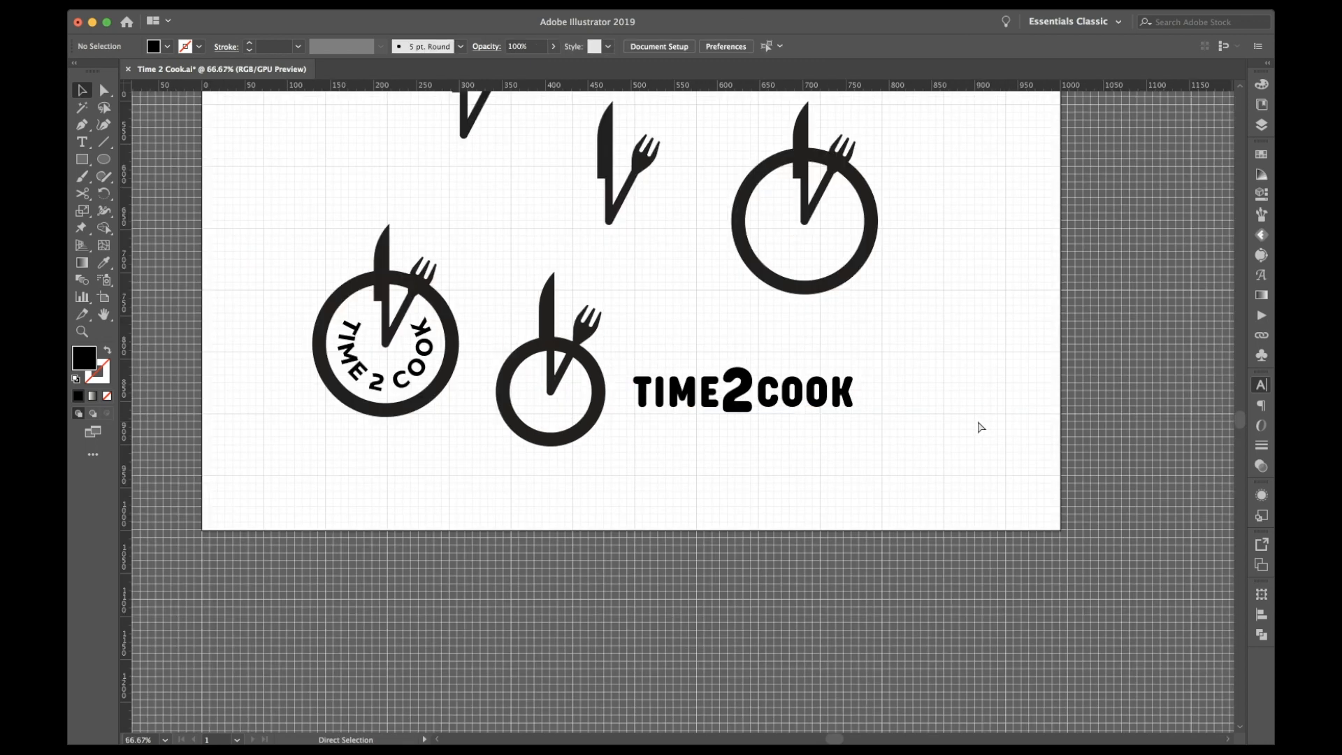
pyautogui.hscroll(1, 977, 420)
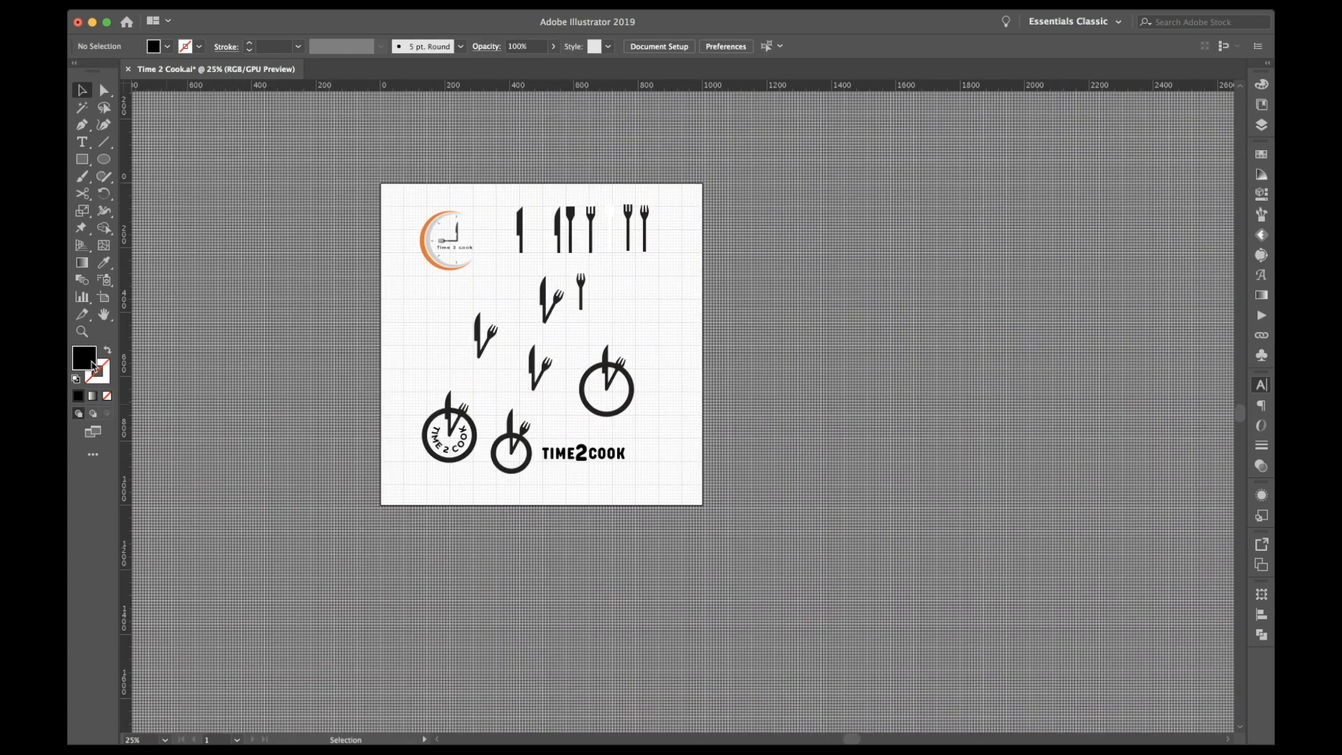
pyautogui.click(105, 299)
pyautogui.moveTo(573, 363); pyautogui.dragTo(916, 364)
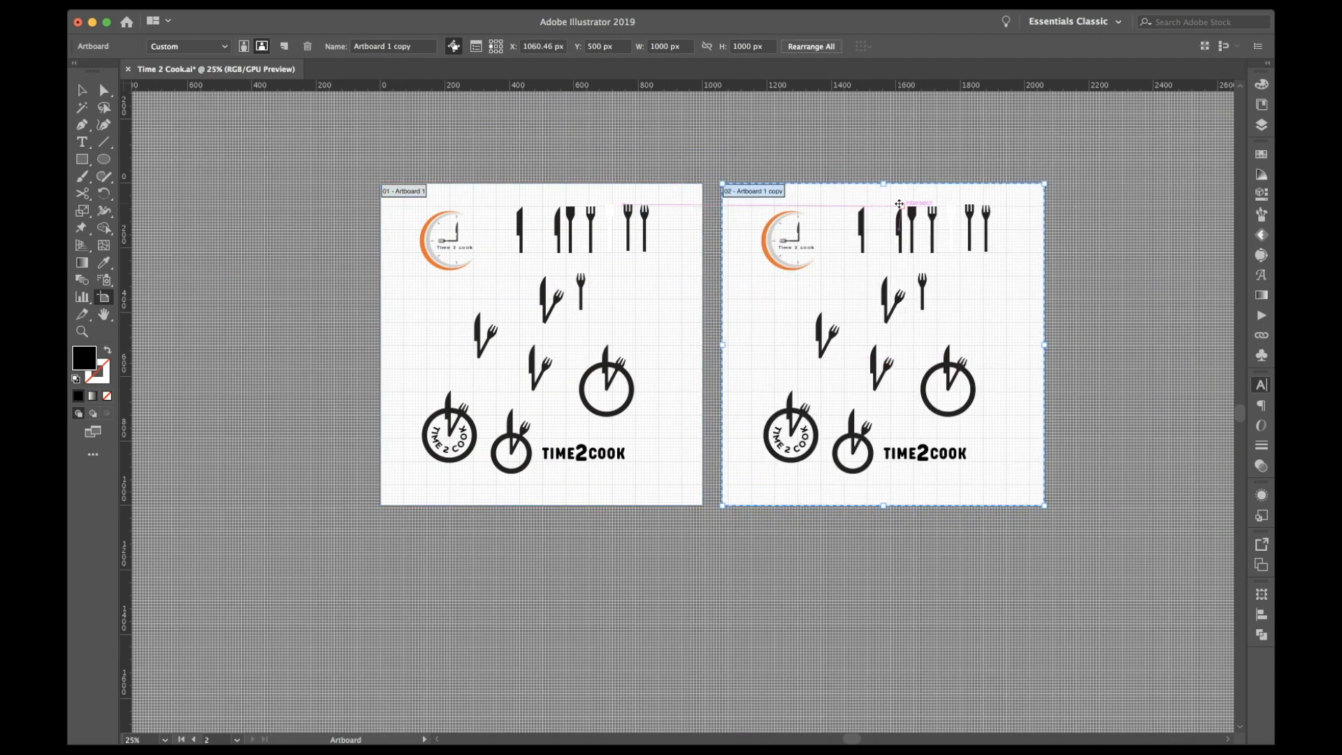
# Step: Delete the row of cutlery and the uppermost knife-and-fork pieces beneath it from the artboard copy
pyautogui.press('v')
pyautogui.moveTo(986, 314); pyautogui.dragTo(988, 316)
pyautogui.press('Delete')
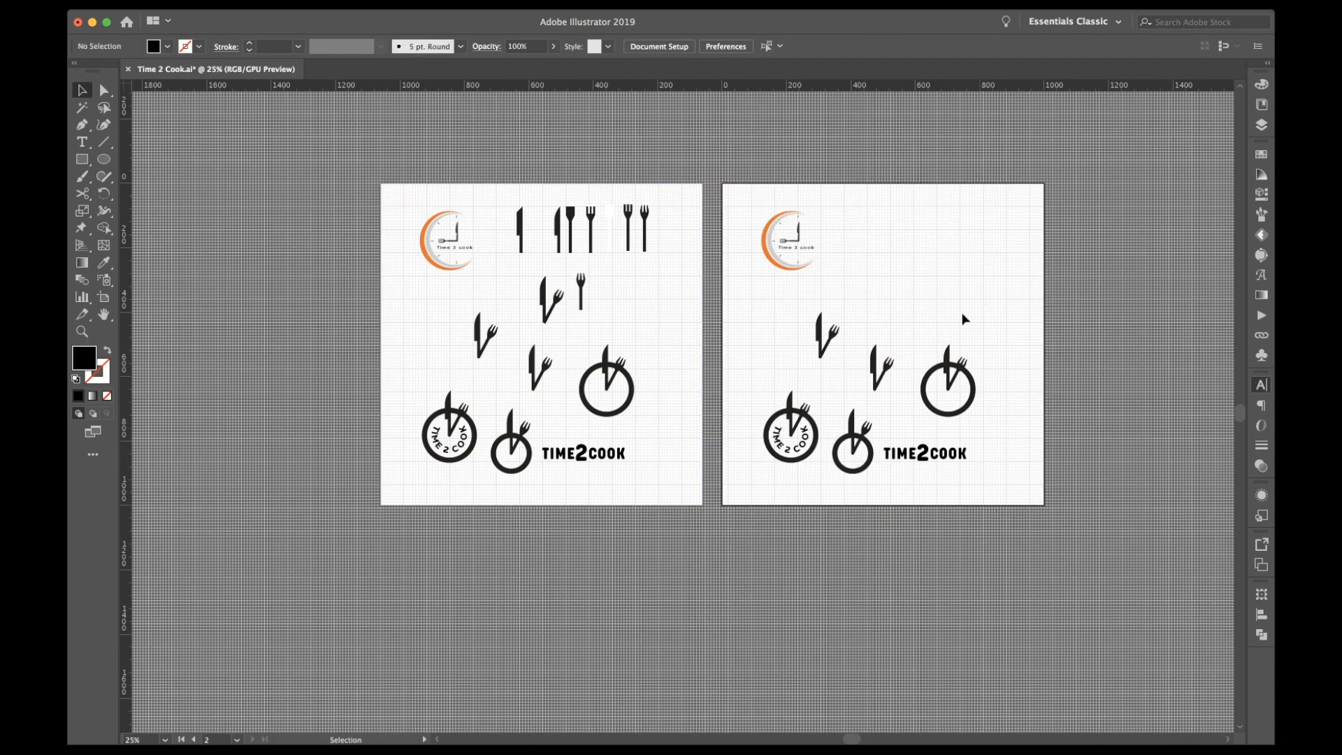
pyautogui.moveTo(970, 409); pyautogui.dragTo(975, 412)
pyautogui.press('Delete')
pyautogui.hotkey('ctrl', 'z')
# Step: Delete the lettered clock, the two loose knife-and-fork hands and the larger empty clock from the artboard copy
pyautogui.click(1060, 398)
pyautogui.hotkey('ctrl', '=')
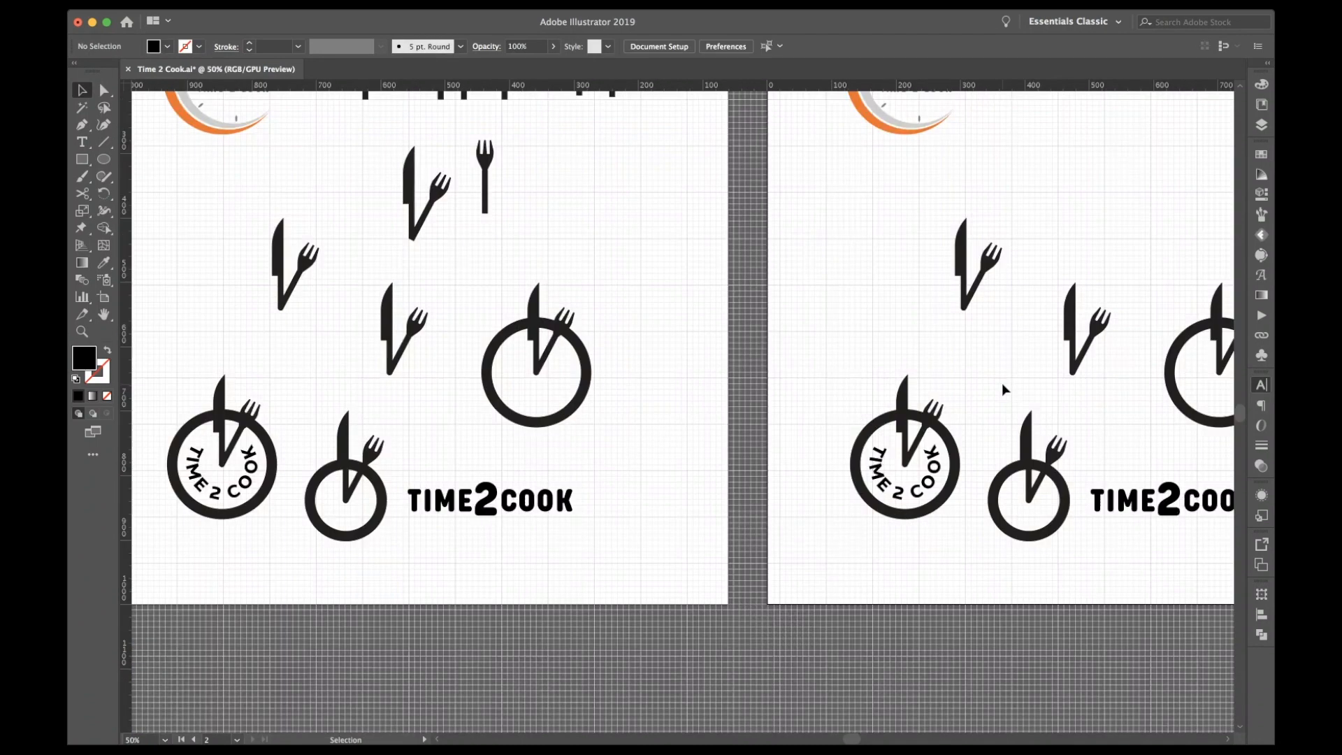
pyautogui.hscroll(3, 1003, 384)
pyautogui.moveTo(627, 422); pyautogui.dragTo(734, 555)
pyautogui.press('Delete')
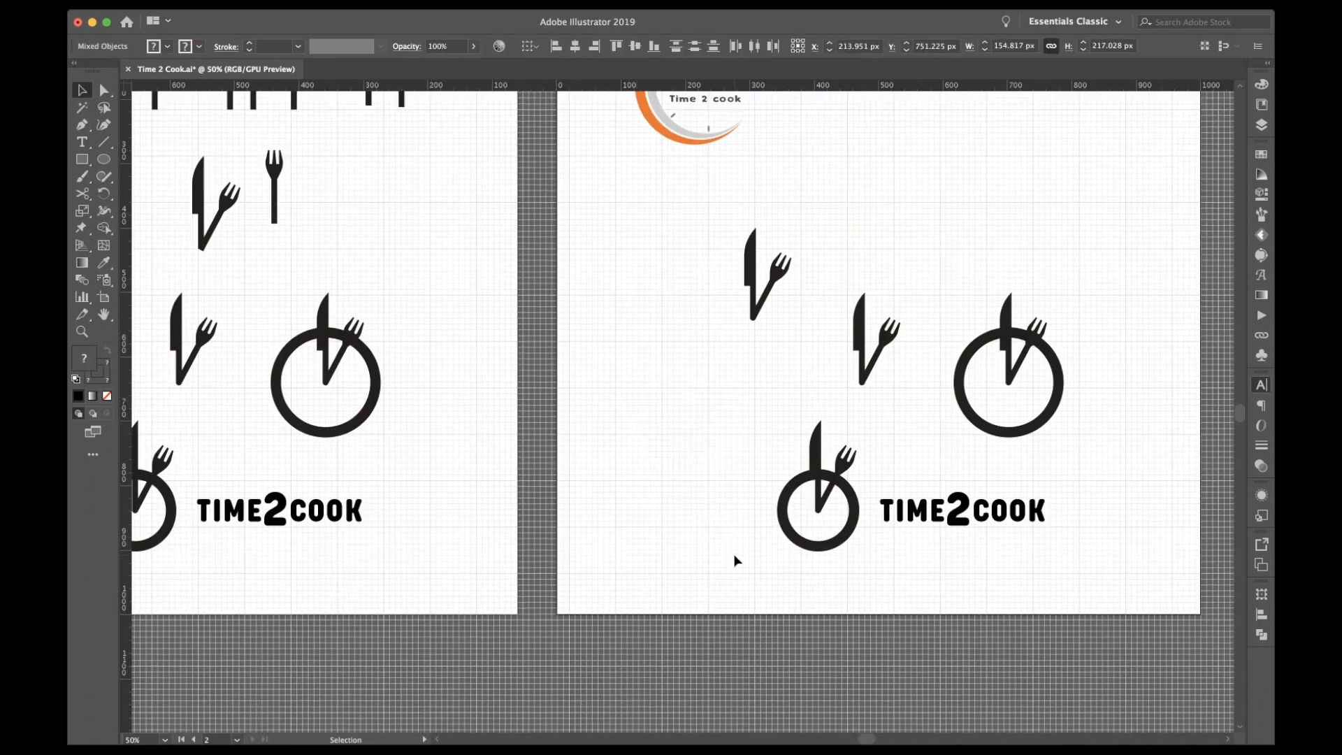
pyautogui.hscroll(3, 734, 557)
pyautogui.scroll(1, 733, 557)
pyautogui.moveTo(501, 238); pyautogui.dragTo(925, 443)
pyautogui.press('Delete')
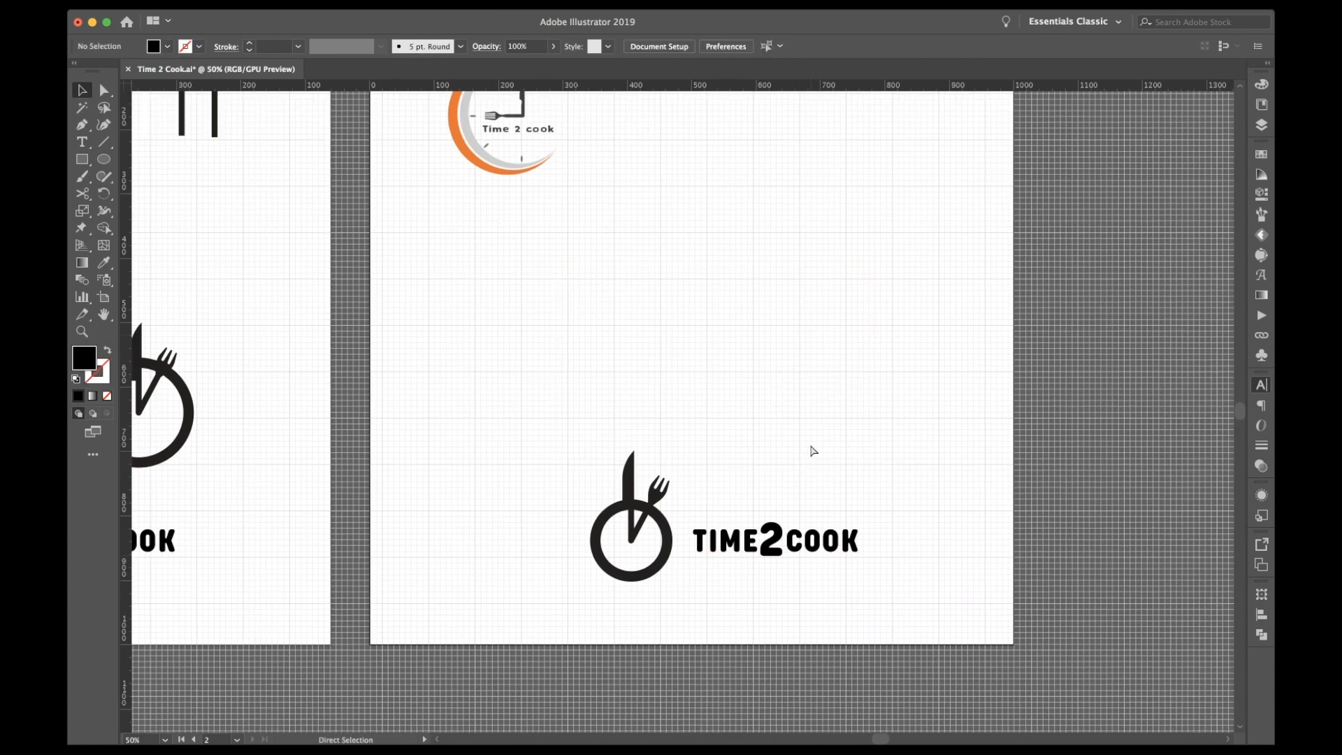
# Step: Try moving the TIME2COOK wordmark over to the clock on the artboard copy
pyautogui.hotkey('ctrl', '=')
pyautogui.moveTo(809, 604); pyautogui.dragTo(624, 632)
pyautogui.click(778, 613)
pyautogui.hotkey('ctrl', 'z')
pyautogui.hotkey('ctrl', 'z')
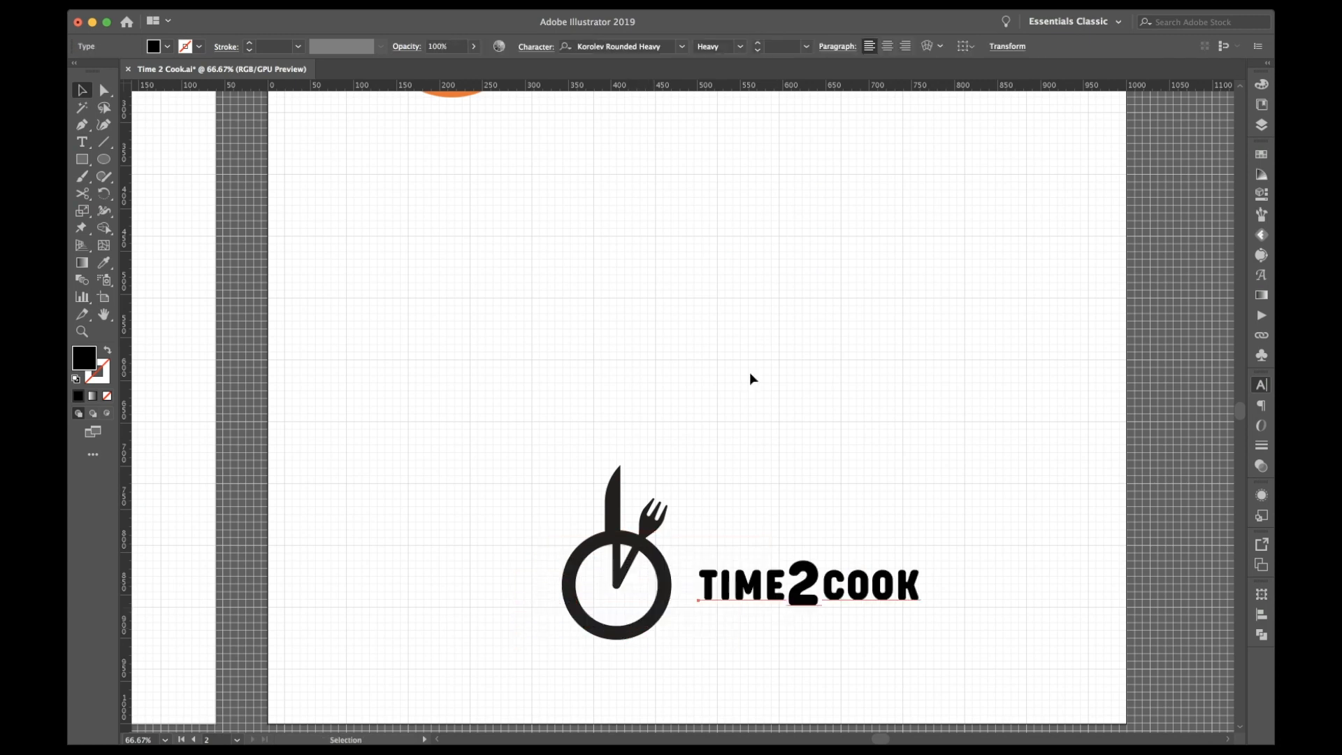
# Step: Move the whole clock symbol up and to the left on the artboard copy, away from the wordmark
pyautogui.click(640, 456)
pyautogui.click(637, 550)
pyautogui.moveTo(637, 550); pyautogui.dragTo(509, 260)
pyautogui.click(625, 278)
# Step: Enlarge the clock ring around its centre so it crosses the base of the knife blade and the fork head
pyautogui.scroll(3, 624, 278)
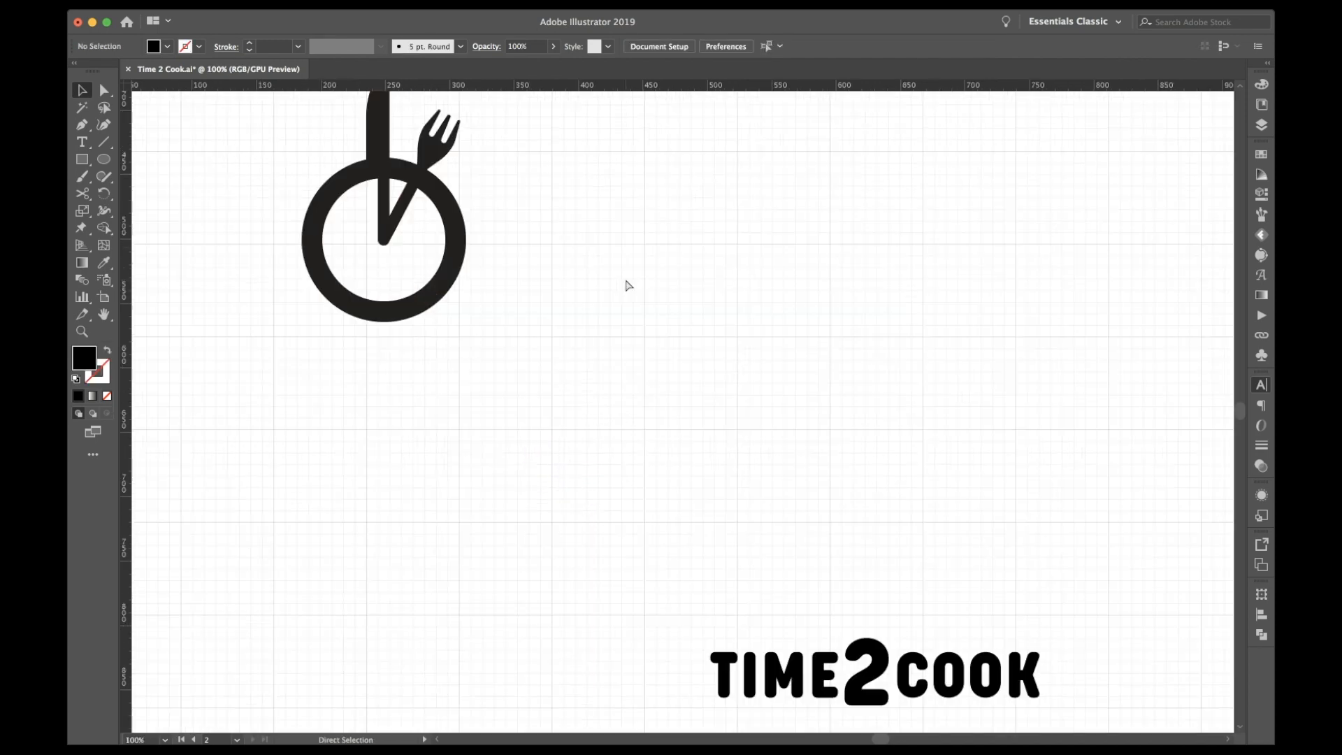
pyautogui.click(436, 292)
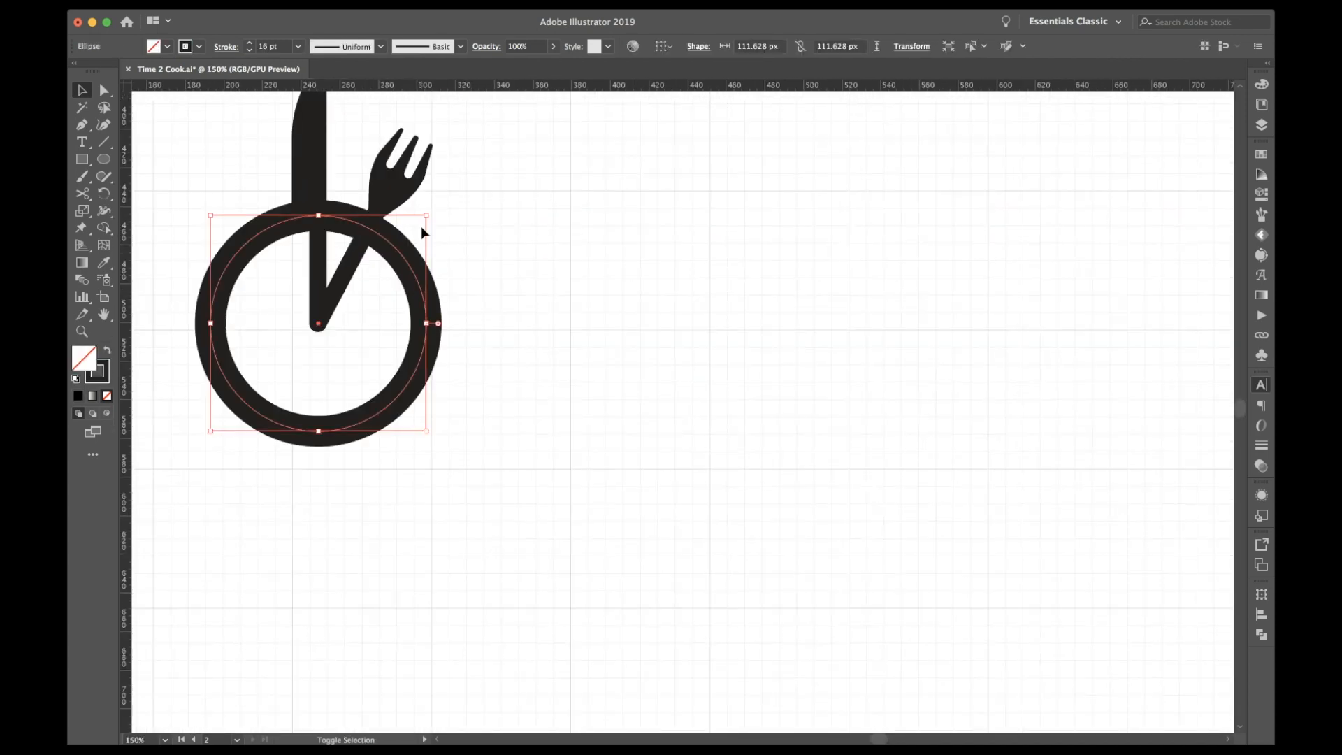
pyautogui.moveTo(434, 216); pyautogui.dragTo(464, 186)
pyautogui.click(488, 187)
pyautogui.scroll(3, 487, 183)
pyautogui.hscroll(-2, 488, 183)
pyautogui.scroll(2, 488, 185)
# Step: Try enlarging the clock ring even further around the knife and fork hands
pyautogui.moveTo(493, 201); pyautogui.dragTo(319, 418)
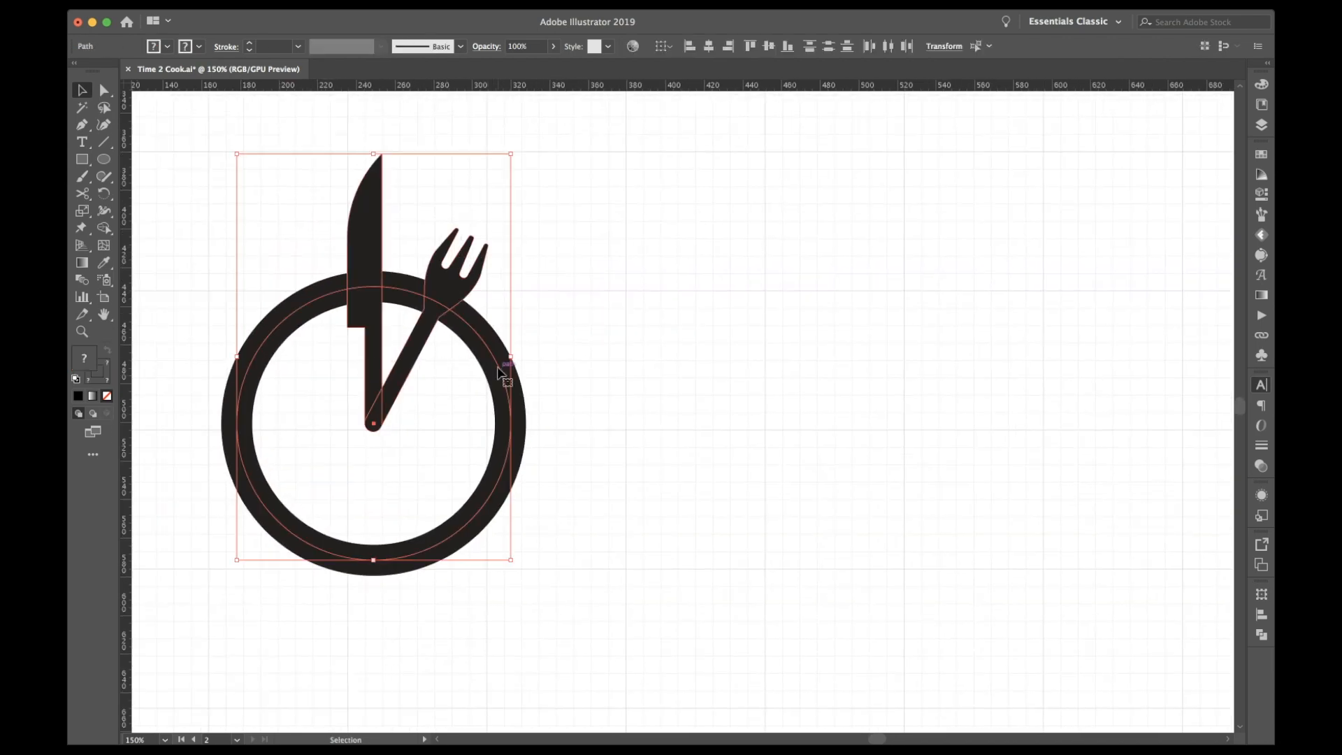
pyautogui.click(508, 291)
pyautogui.click(481, 341)
pyautogui.moveTo(513, 284); pyautogui.dragTo(619, 204)
pyautogui.click(675, 192)
pyautogui.press('super+z')
pyautogui.click(675, 193)
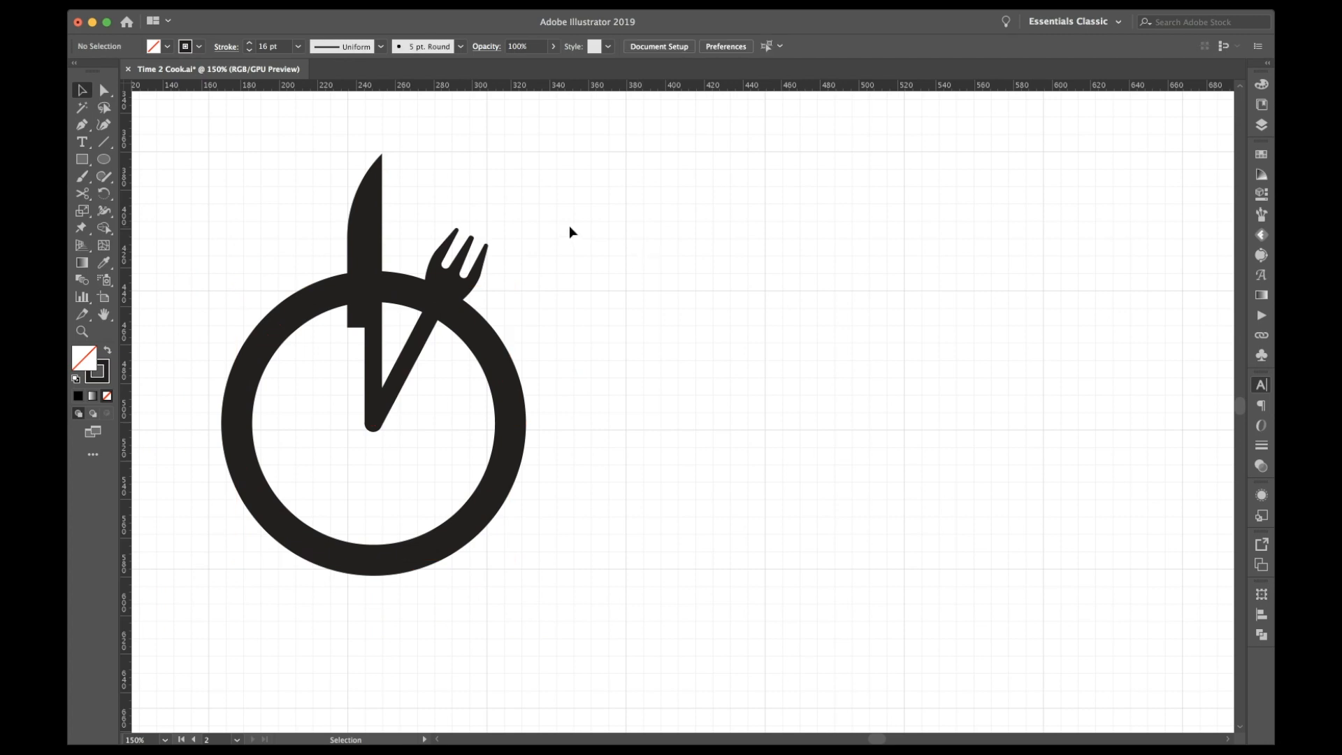
pyautogui.moveTo(565, 207); pyautogui.dragTo(437, 232)
pyautogui.moveTo(488, 155); pyautogui.dragTo(415, 290)
pyautogui.click(512, 233)
pyautogui.press('super+z')
pyautogui.press('v')
pyautogui.click(548, 240)
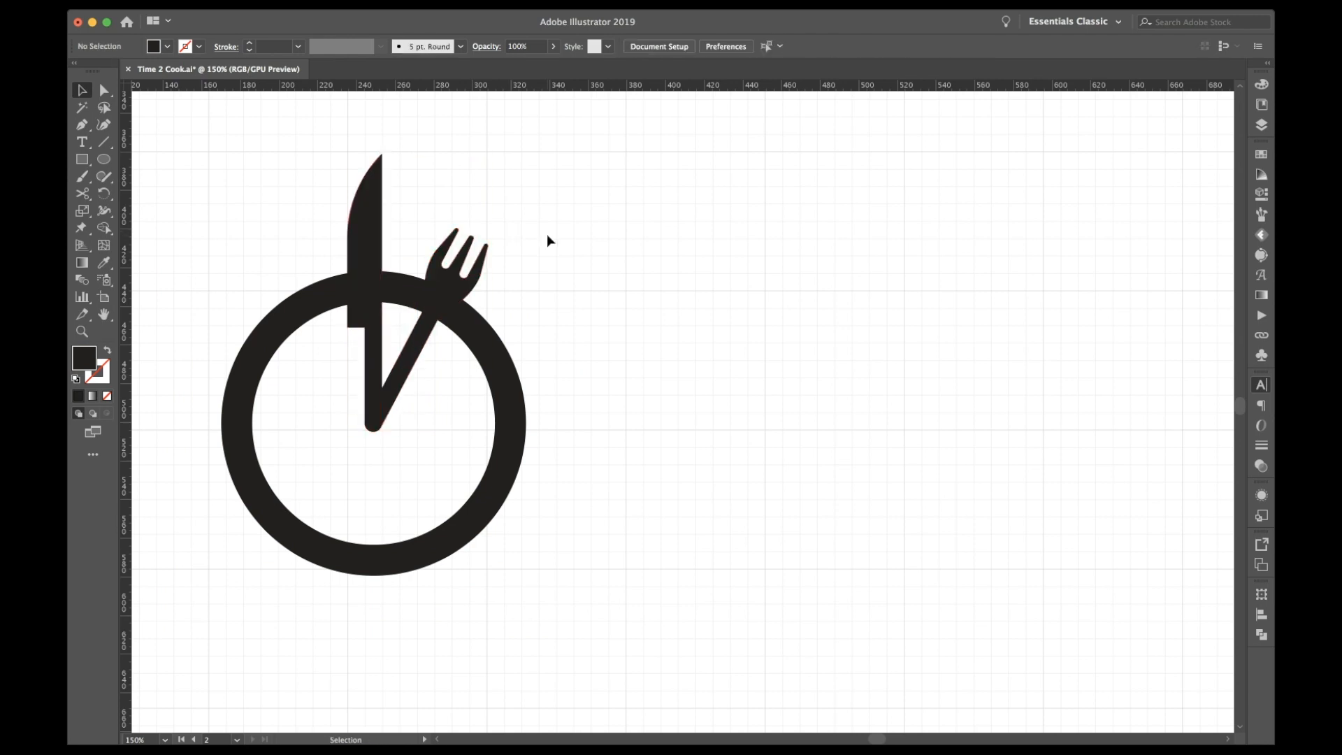
# Step: Duplicate the whole clock symbol to the right of the original, level with it
pyautogui.moveTo(547, 242); pyautogui.dragTo(312, 409)
pyautogui.moveTo(496, 367); pyautogui.dragTo(980, 372)
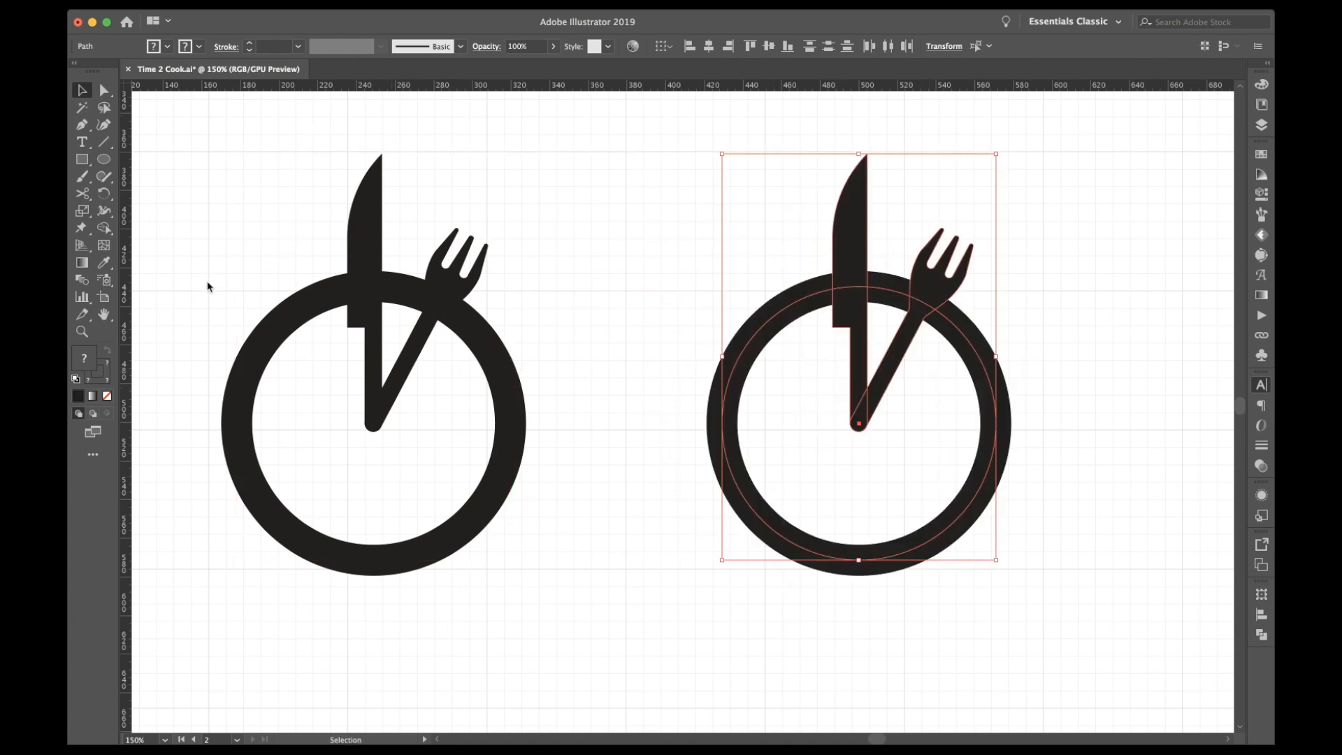
pyautogui.click(626, 201)
# Step: In outline view, draw a closed Pen shape across the copy's ring, following the lower right curve of the fork head
pyautogui.hscroll(5, 626, 202)
pyautogui.scroll(2, 627, 201)
pyautogui.press('p')
pyautogui.hotkey('ctrl', 'y')
pyautogui.moveTo(740, 409); pyautogui.dragTo(798, 336)
pyautogui.click(751, 388)
pyautogui.click(789, 358)
pyautogui.click(741, 357)
pyautogui.click(713, 413)
pyautogui.click(741, 410)
pyautogui.click(751, 388)
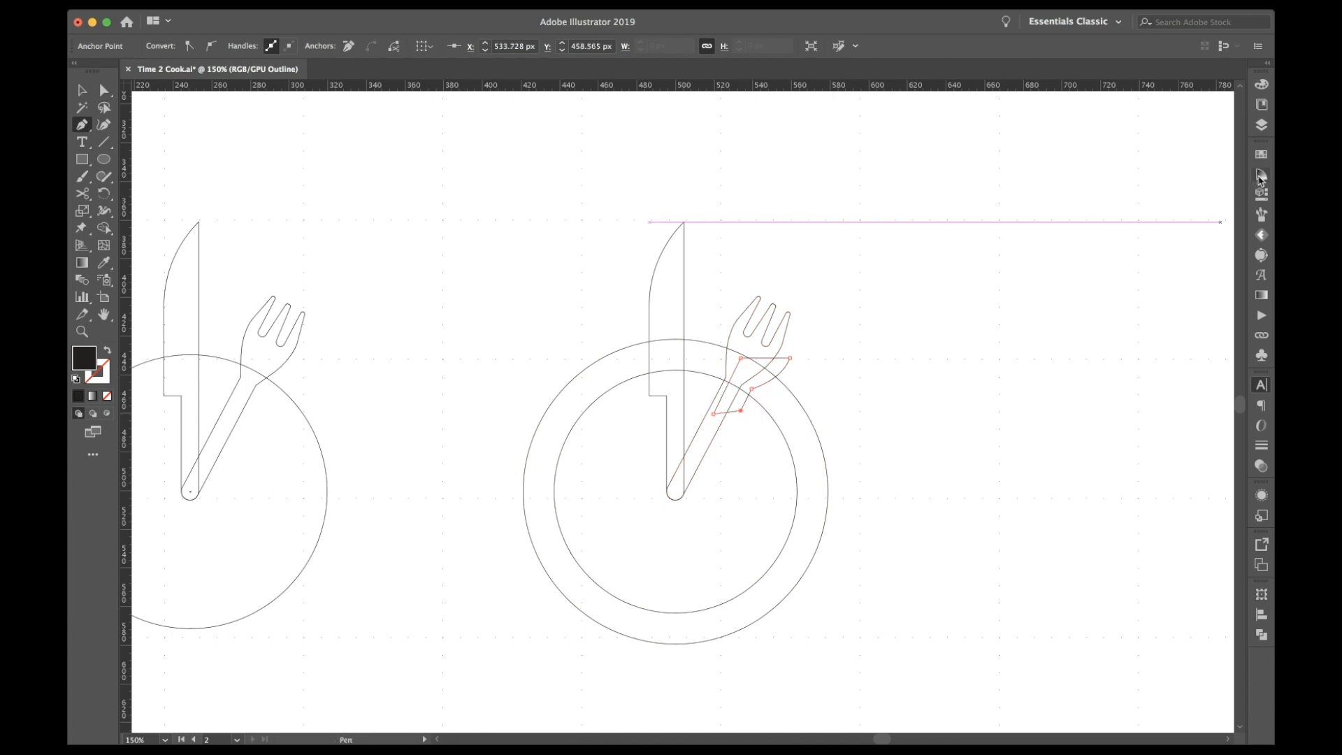
# Step: Fill the new shape at the fork's base with white and return to the normal preview
pyautogui.click(991, 197)
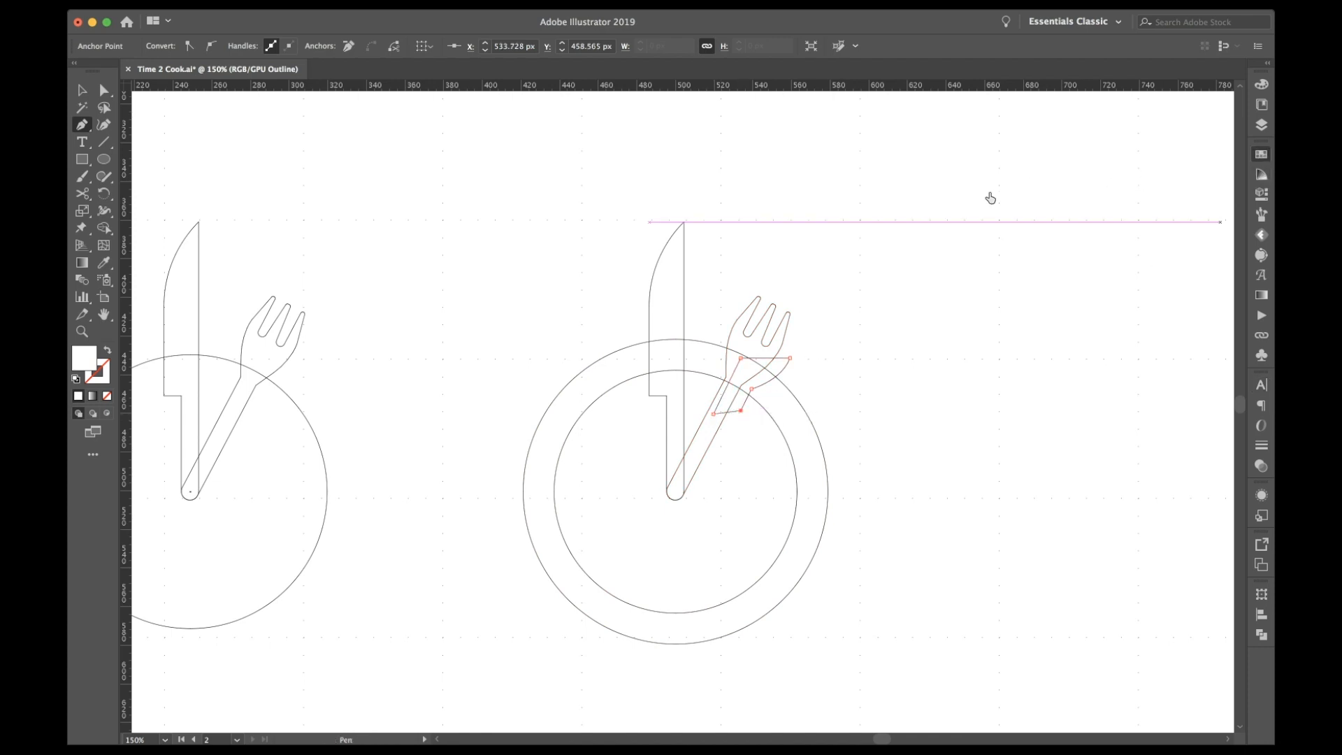
pyautogui.press('v')
pyautogui.click(867, 212)
pyautogui.press('super+y')
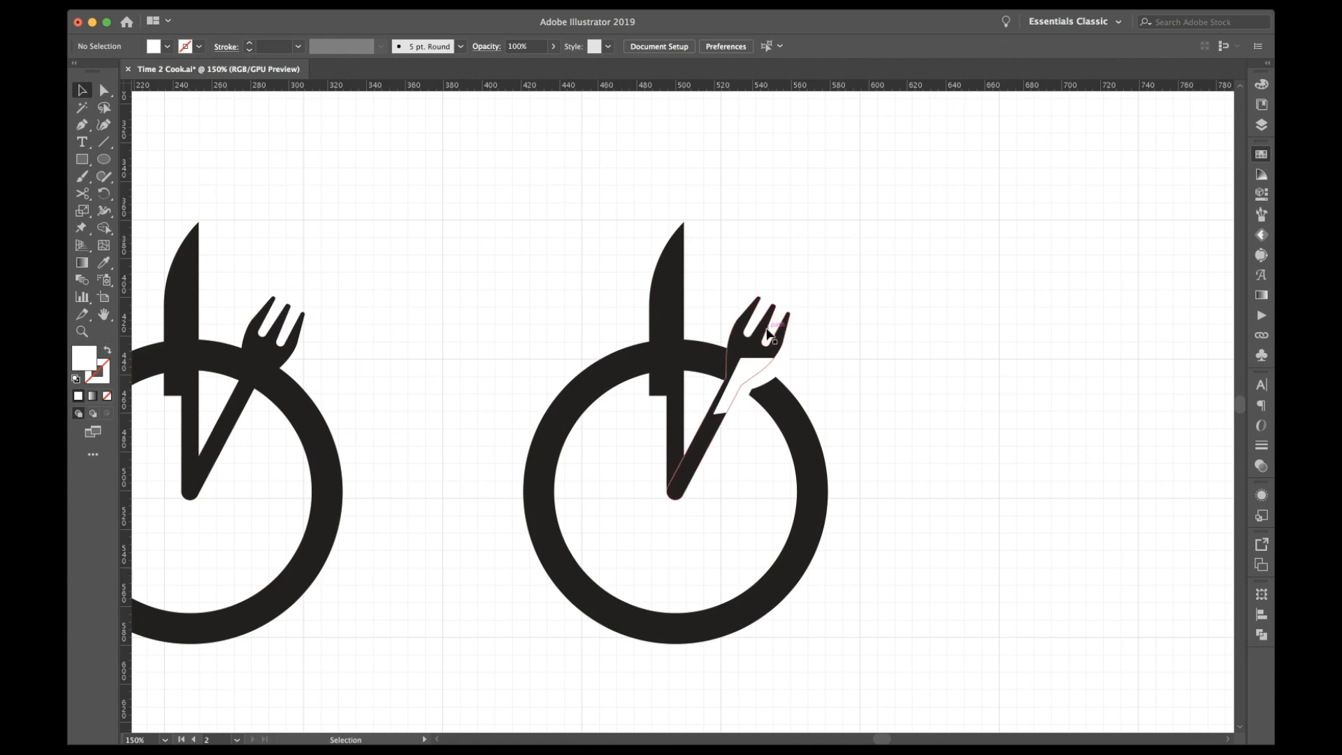
# Step: Bring the copy's fork and knife to the front, above the white gap shape
pyautogui.click(750, 346)
pyautogui.keyDown('shift'); pyautogui.click(679, 338); pyautogui.keyUp('shift')
pyautogui.press('super+shift+]')
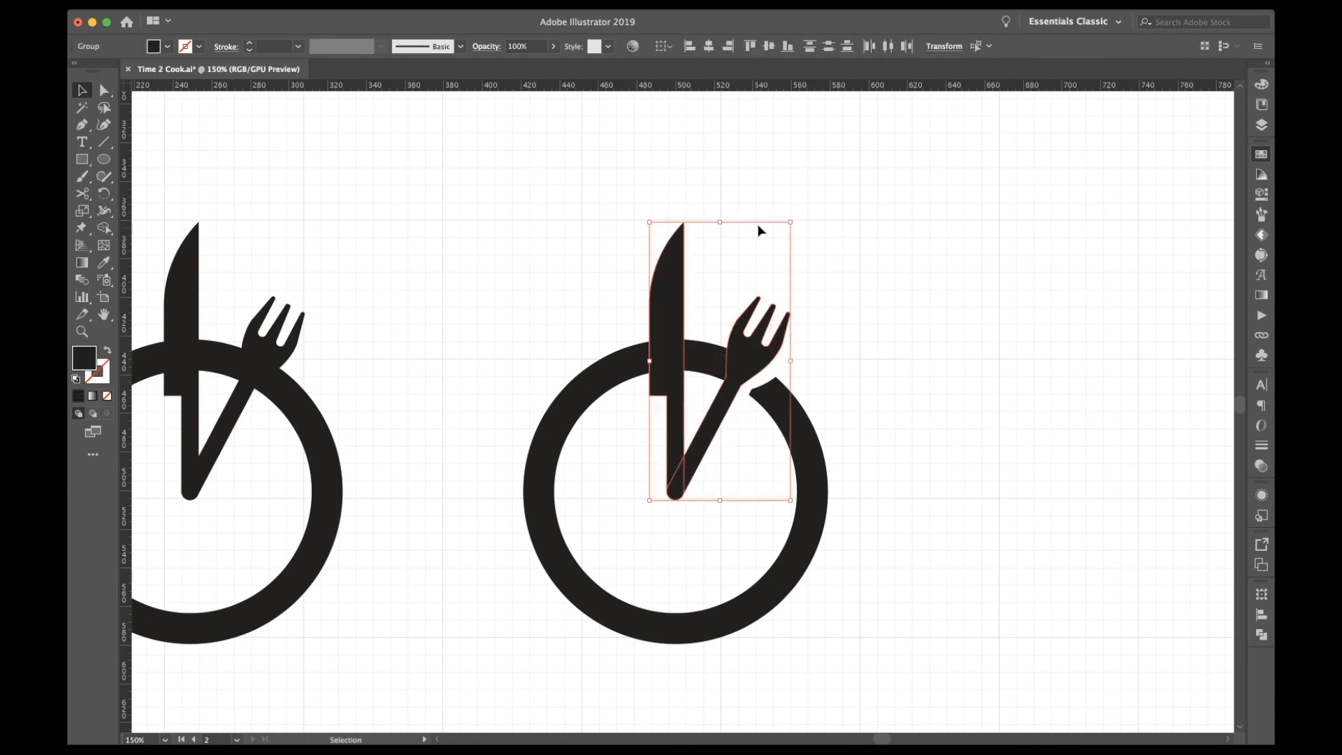
pyautogui.click(760, 227)
# Step: Adjust the upper right corner anchor of the white gap shape beside the fork head
pyautogui.hscroll(1, 745, 221)
pyautogui.press('a')
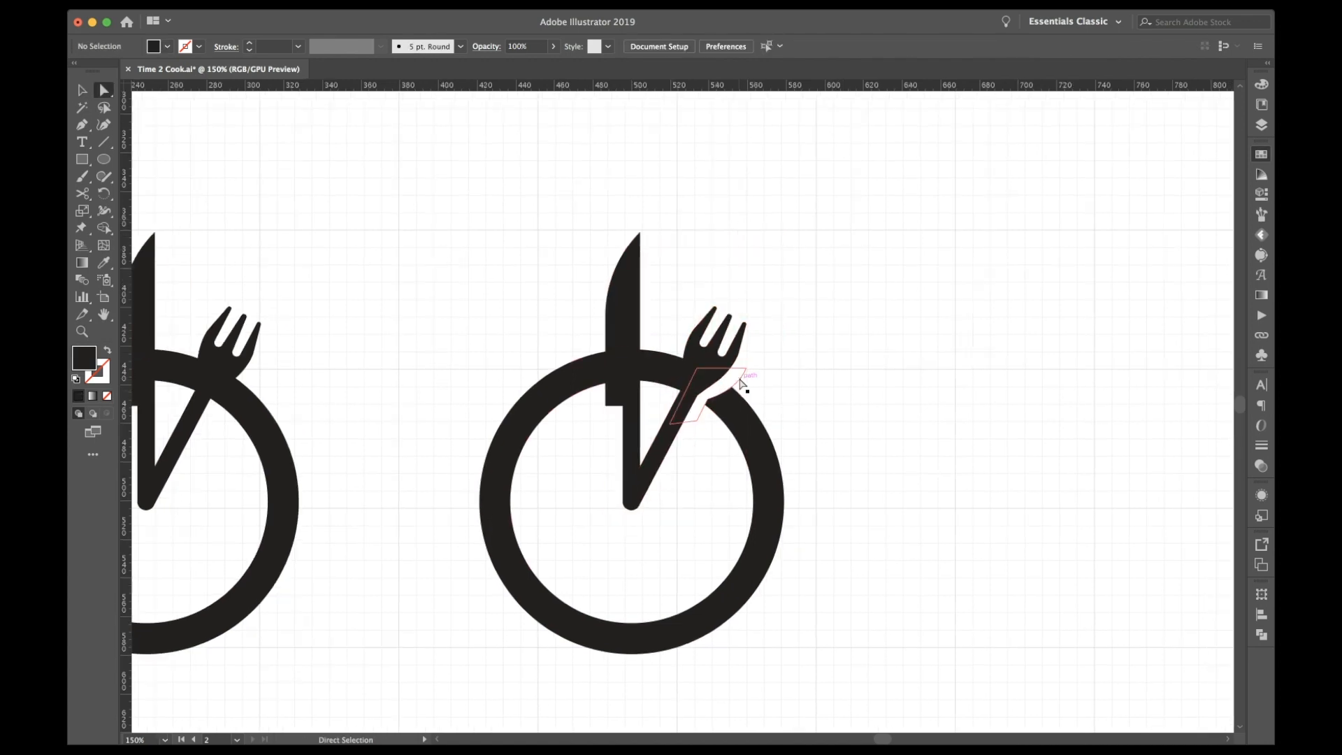
pyautogui.click(745, 365)
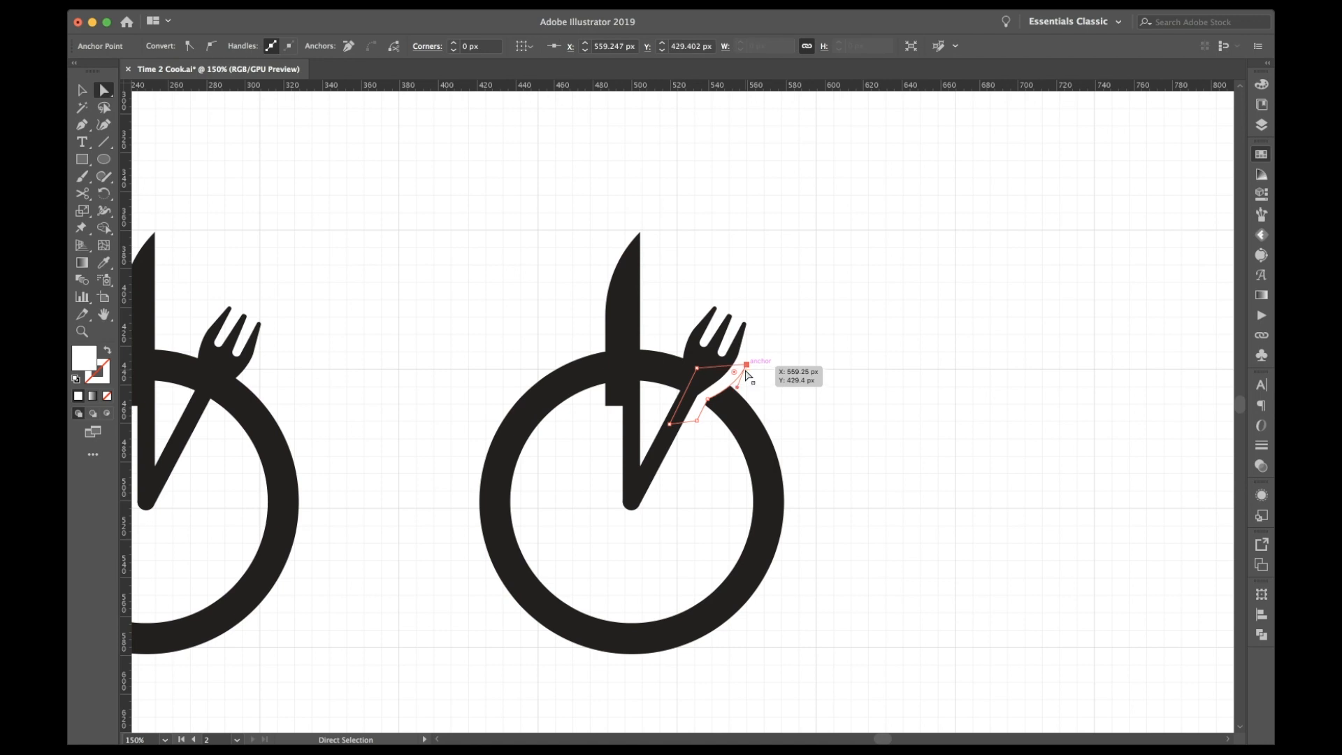
pyautogui.click(799, 386)
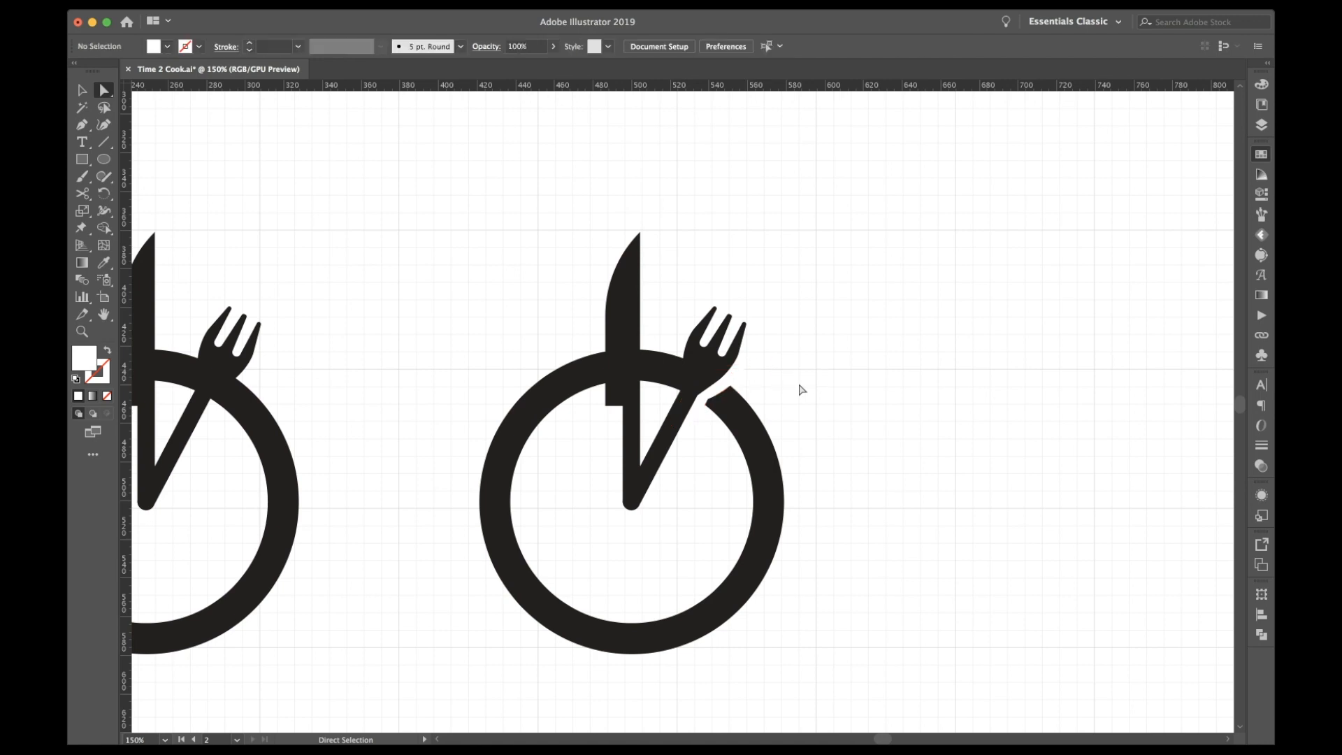
# Step: Draw a white four-sided Pen shape over the ring along the knife's right edge to cut a gap
pyautogui.press('p')
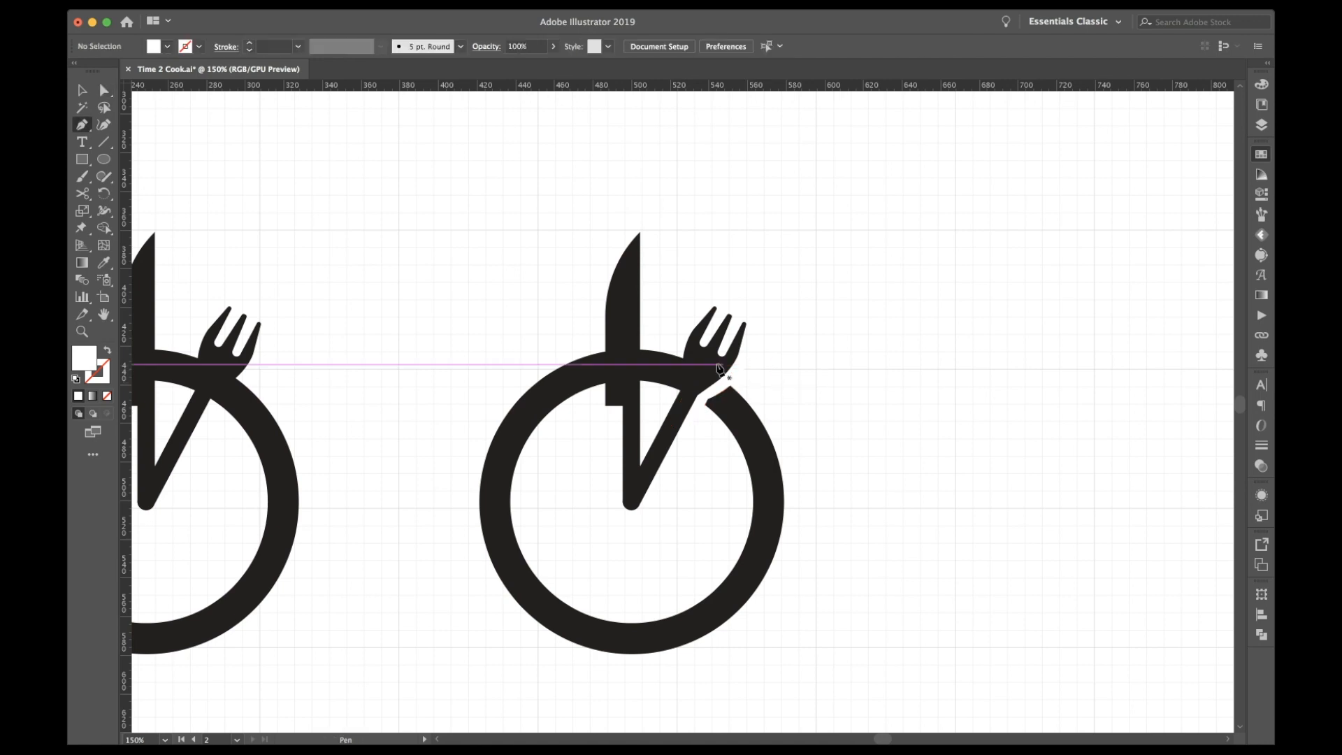
pyautogui.click(653, 336)
pyautogui.click(653, 393)
pyautogui.click(626, 388)
pyautogui.click(623, 348)
pyautogui.press('super+z')
pyautogui.click(632, 334)
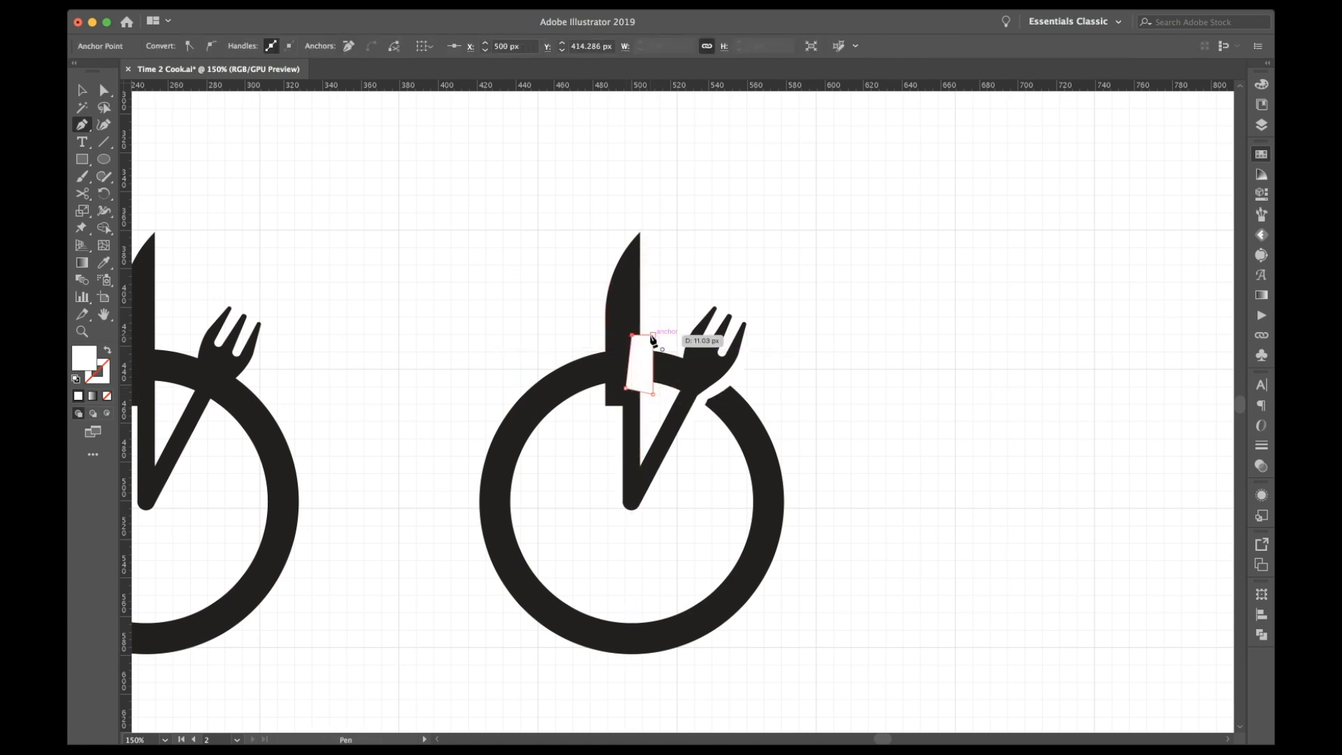
pyautogui.click(652, 337)
# Step: Bring the knife to the front, above the white gap shape on its right side
pyautogui.press('v')
pyautogui.click(632, 323)
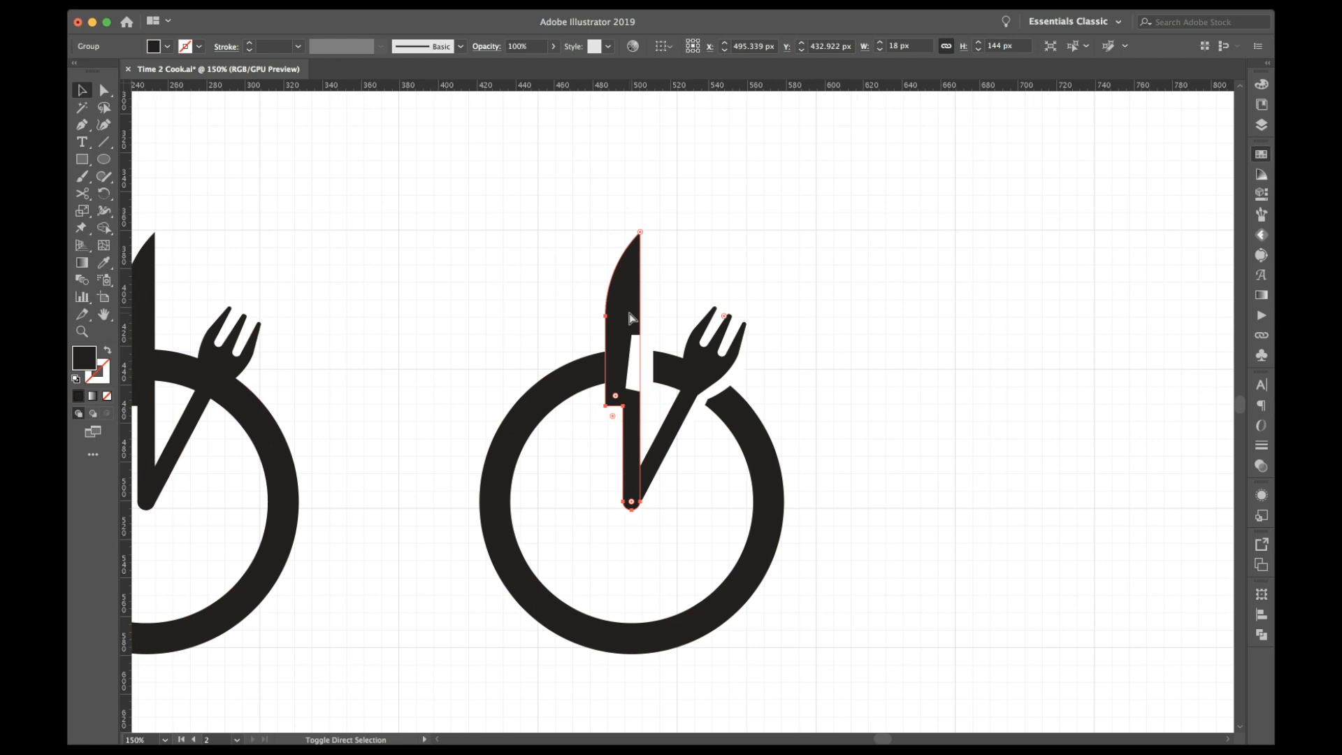
pyautogui.press('super+shift+]')
pyautogui.click(718, 224)
# Step: Try placing the TIME2COOK wordmark centred beneath the second clock symbol
pyautogui.press('super+minus')
pyautogui.press('super+minus')
pyautogui.press('super+minus')
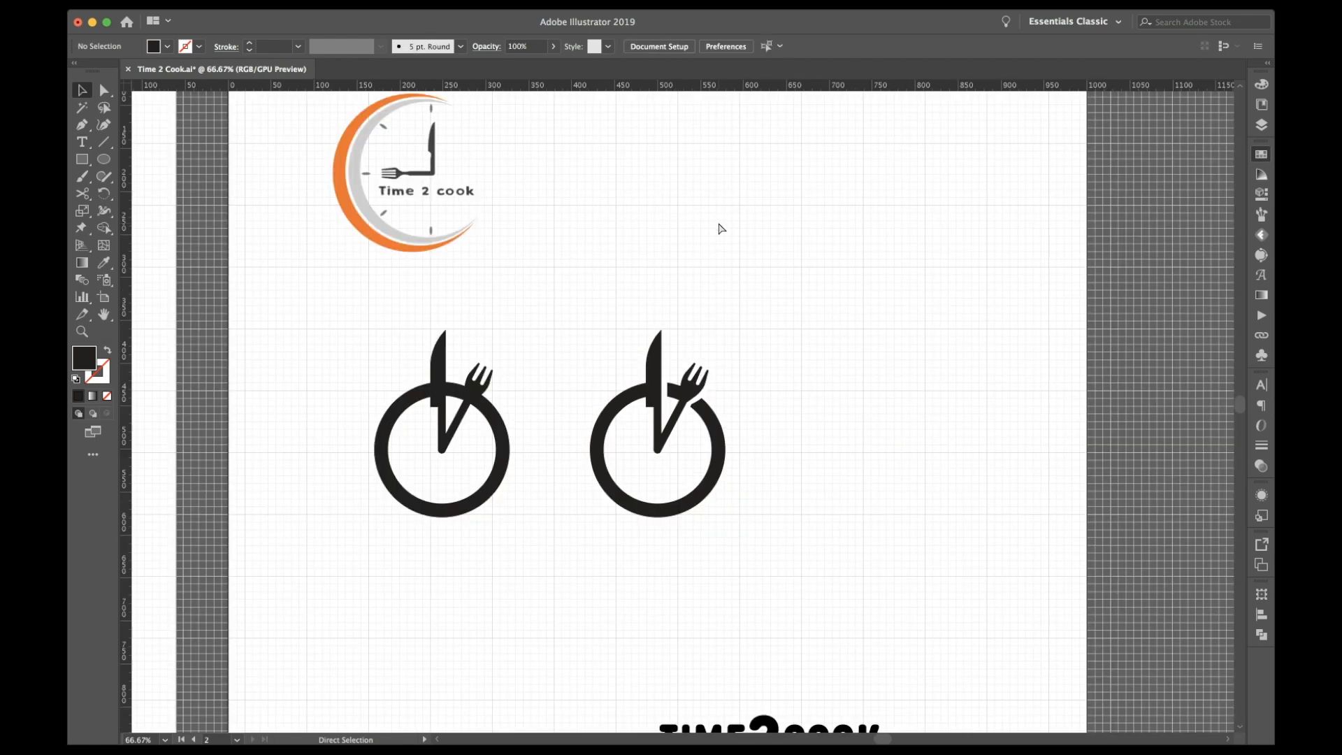
pyautogui.moveTo(676, 637); pyautogui.dragTo(642, 473)
pyautogui.press('super+shift+a')
pyautogui.click(698, 439)
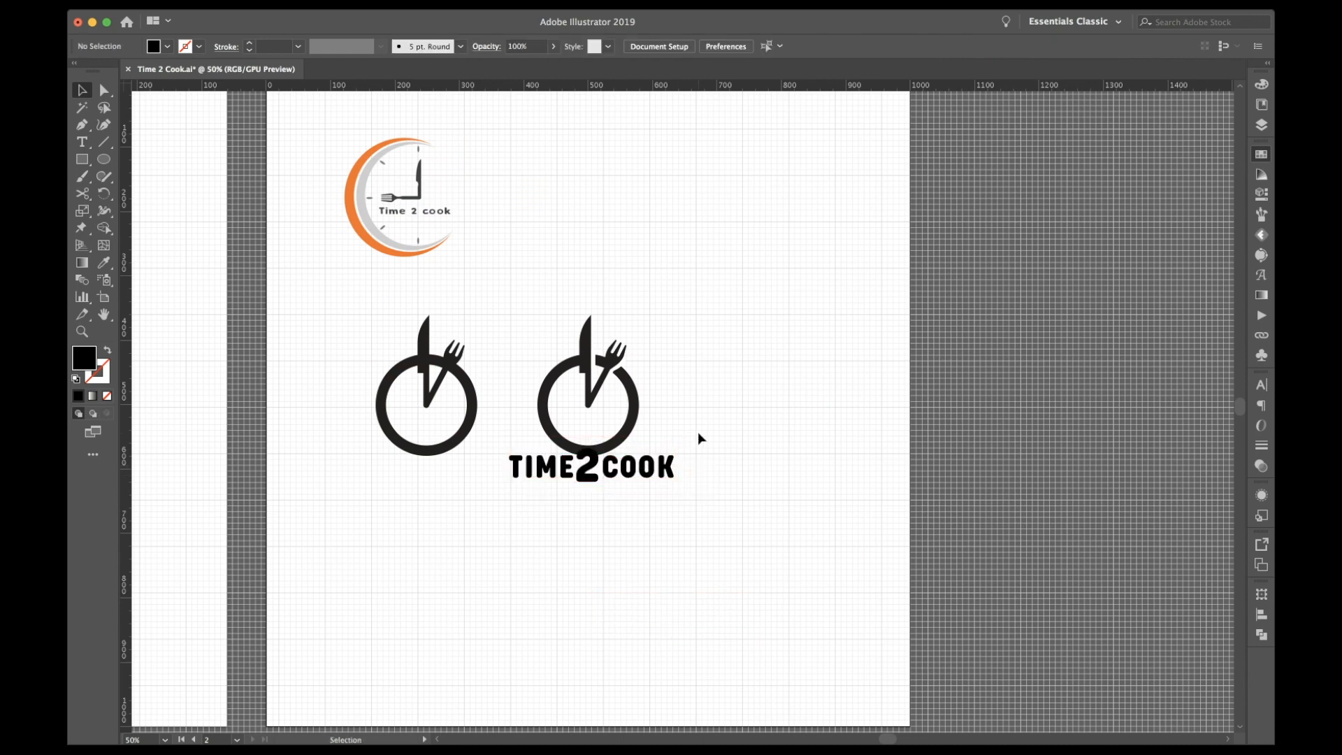
# Step: Try overlapping the TIME2COOK wordmark with the lower part of the second clock's ring
pyautogui.moveTo(659, 474); pyautogui.dragTo(660, 434)
pyautogui.click(739, 438)
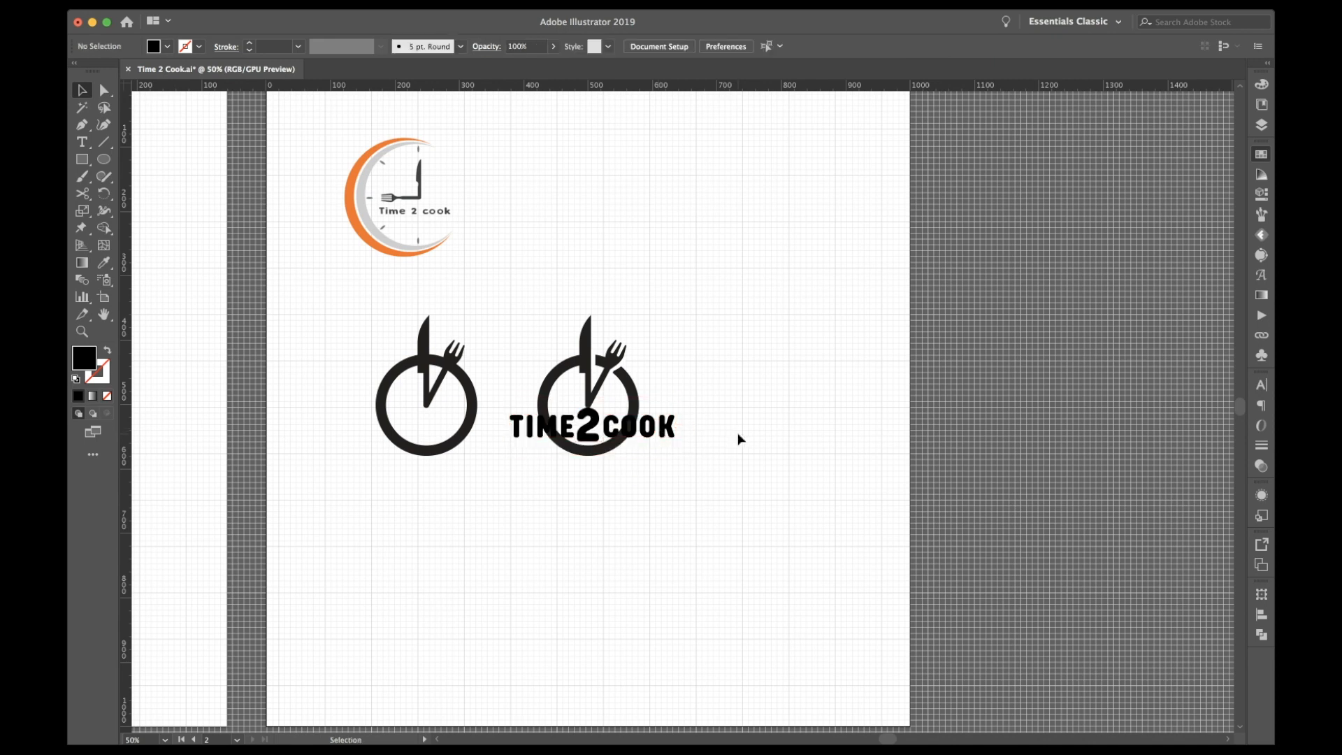
pyautogui.moveTo(667, 429); pyautogui.dragTo(669, 447)
pyautogui.click(742, 486)
# Step: Move the TIME2COOK wordmark to the right of the second clock, near the ring's vertical centre
pyautogui.press('super+z')
pyautogui.press('super+shift+z')
pyautogui.moveTo(664, 448); pyautogui.dragTo(784, 403)
pyautogui.click(740, 473)
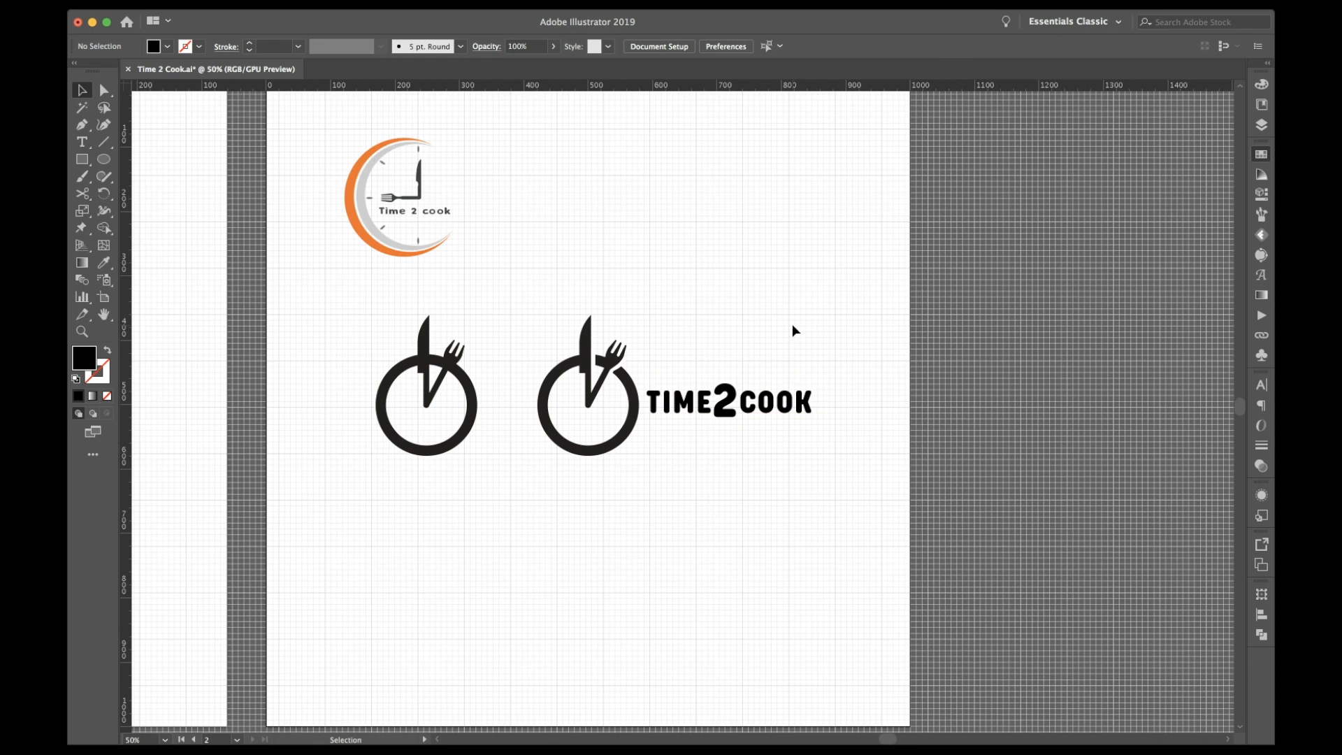
# Step: Draw a solid black circle about 31 px wide inside the second clock, left of the hands
pyautogui.press('super+equal')
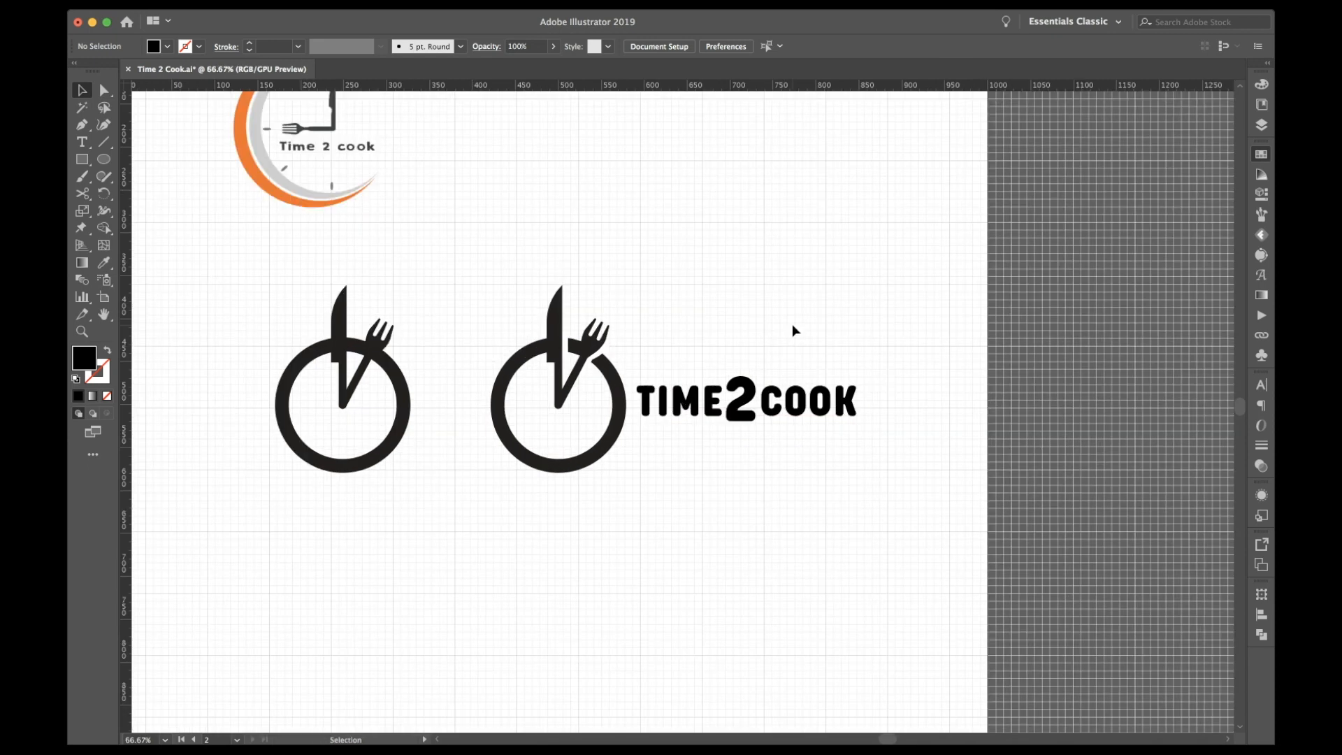
pyautogui.press('super+equal')
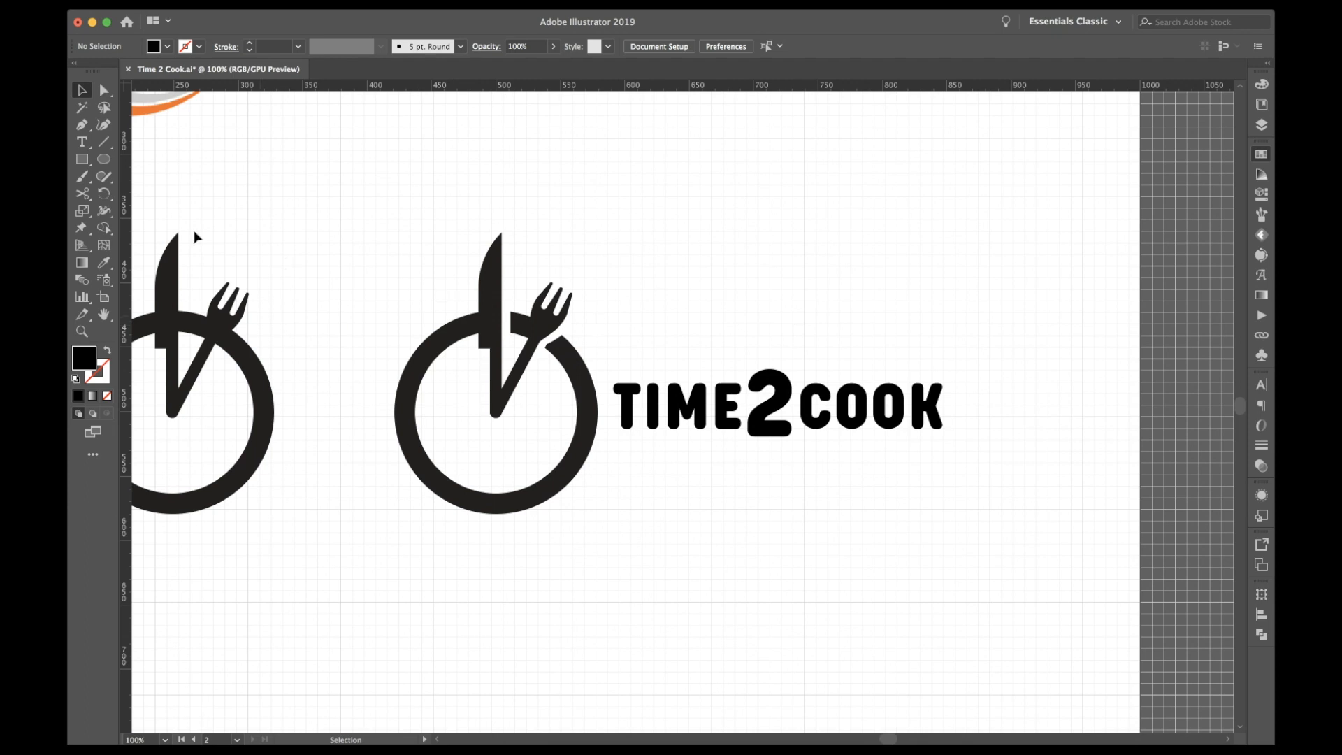
pyautogui.click(103, 160)
pyautogui.moveTo(433, 382); pyautogui.dragTo(459, 422)
pyautogui.press('v')
pyautogui.click(435, 311)
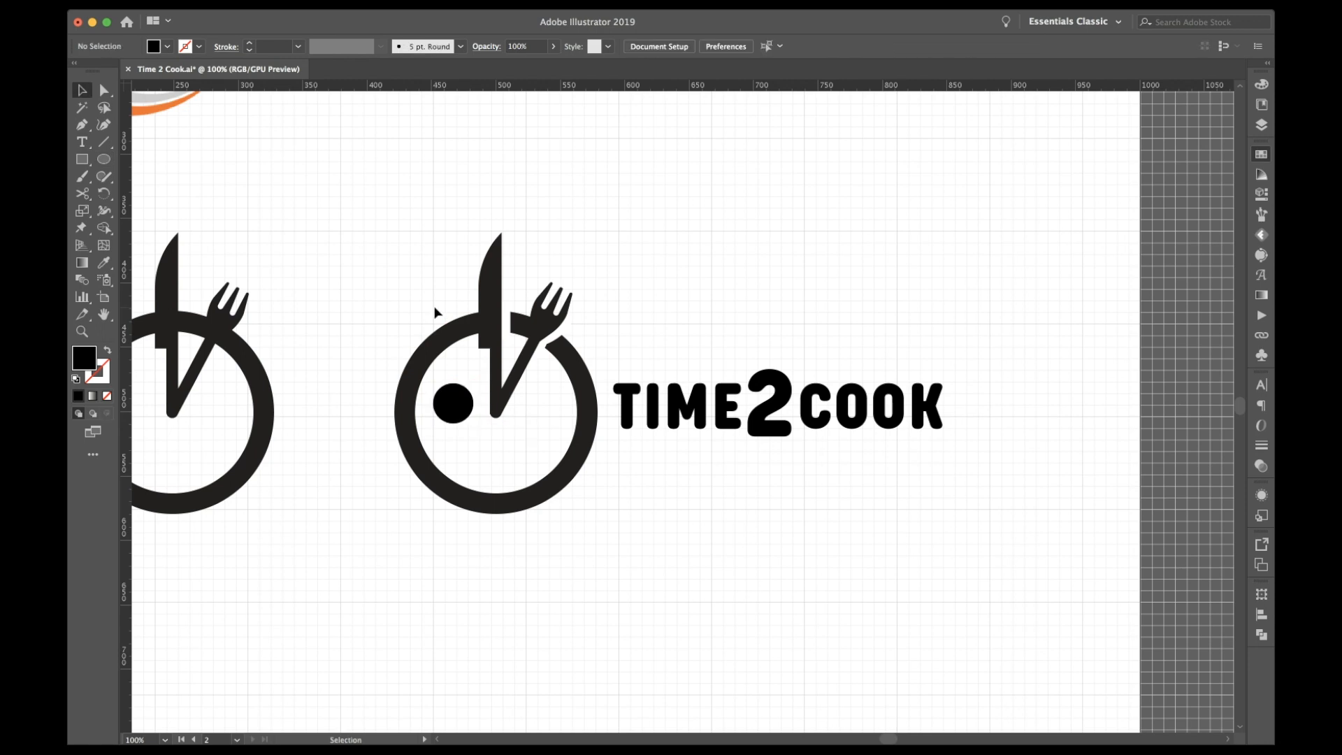
# Step: Duplicate the circle to the lower right inside the clock and cut the copy down to a closed upper half circle
pyautogui.moveTo(457, 414); pyautogui.dragTo(538, 448)
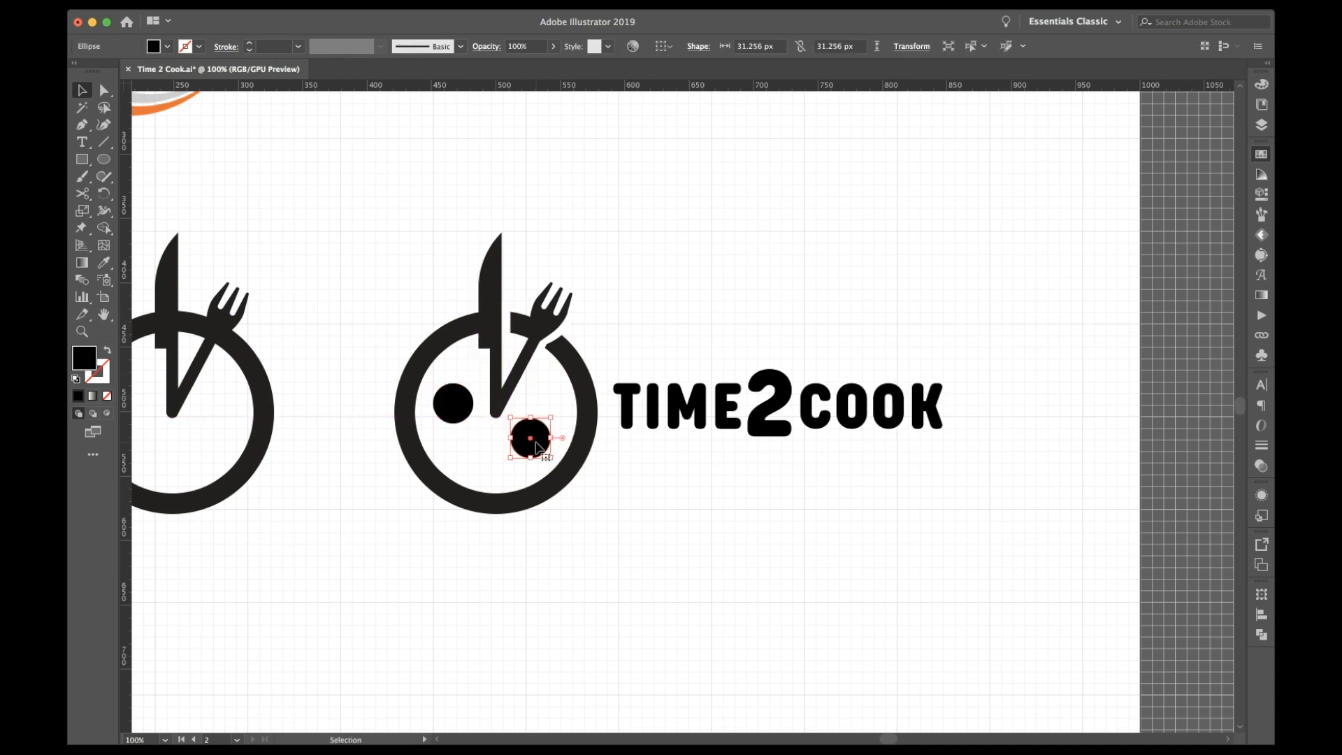
pyautogui.press('a')
pyautogui.click(530, 458)
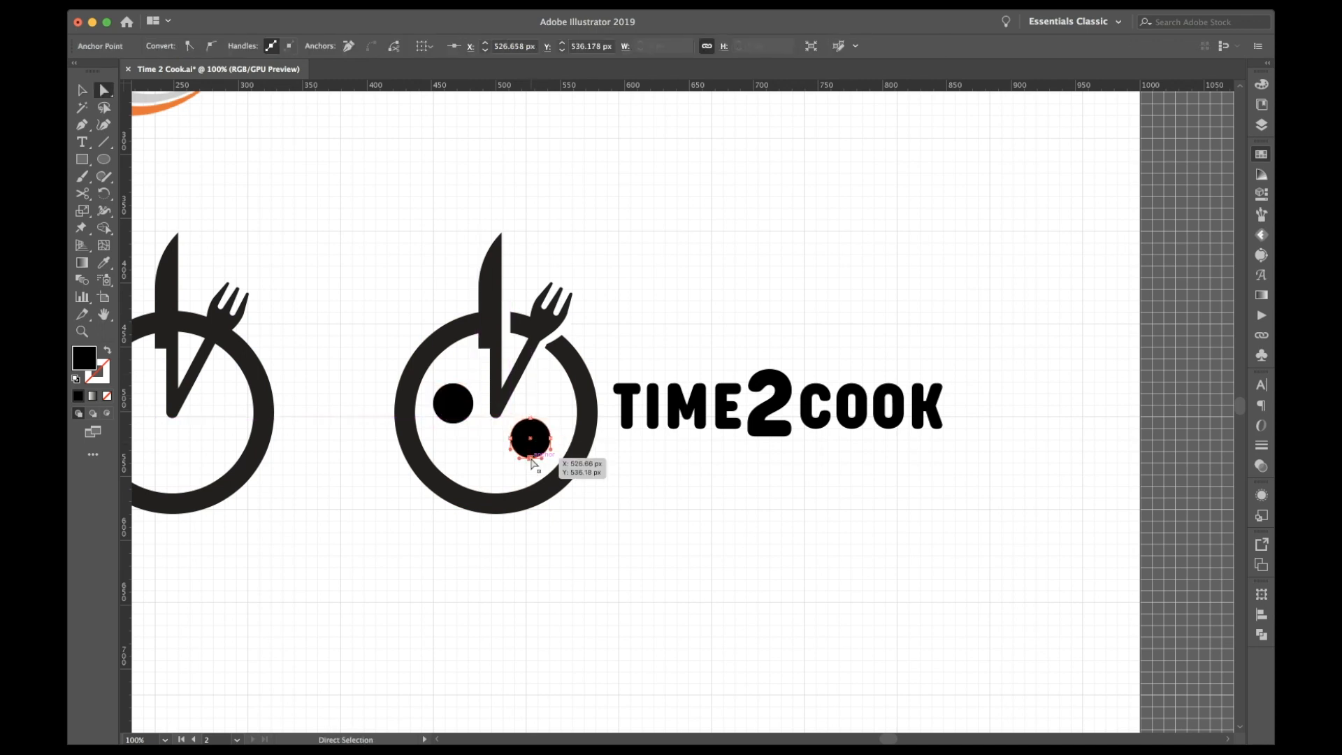
pyautogui.press('Delete')
pyautogui.press('p')
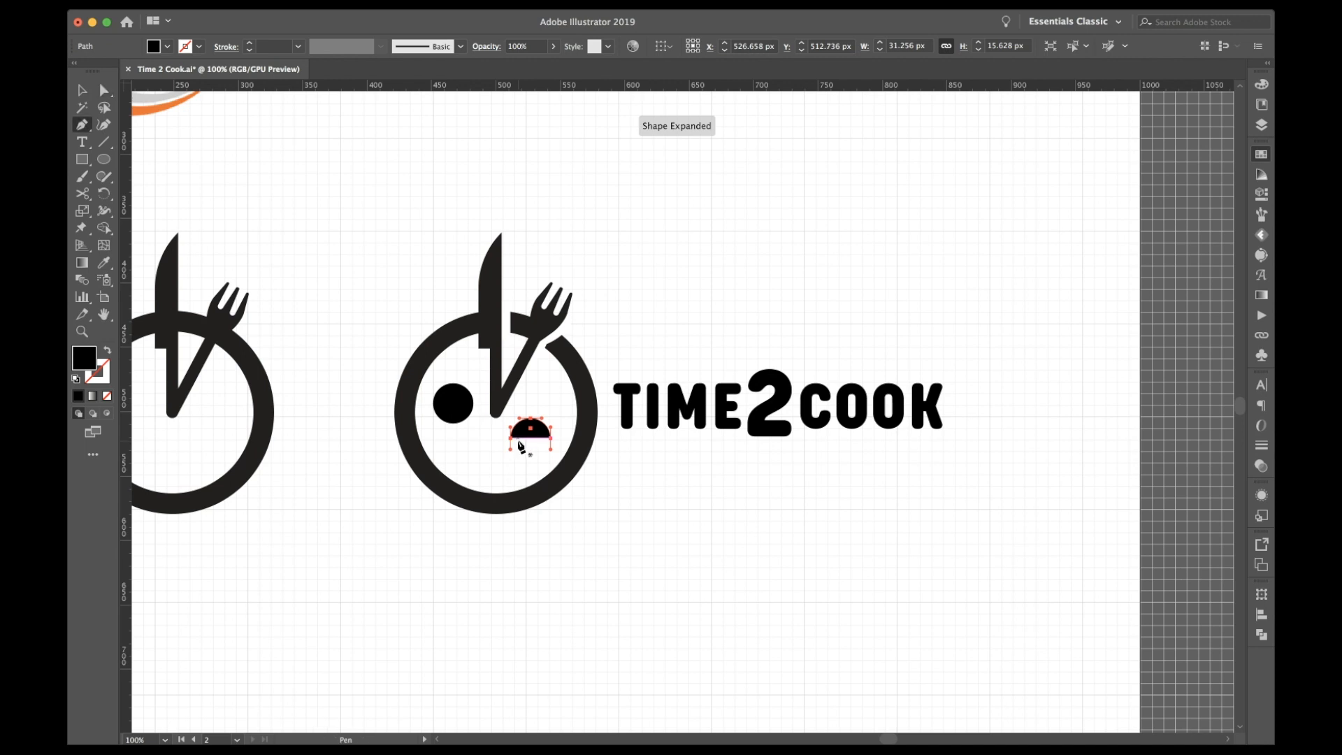
pyautogui.click(550, 438)
pyautogui.press('v')
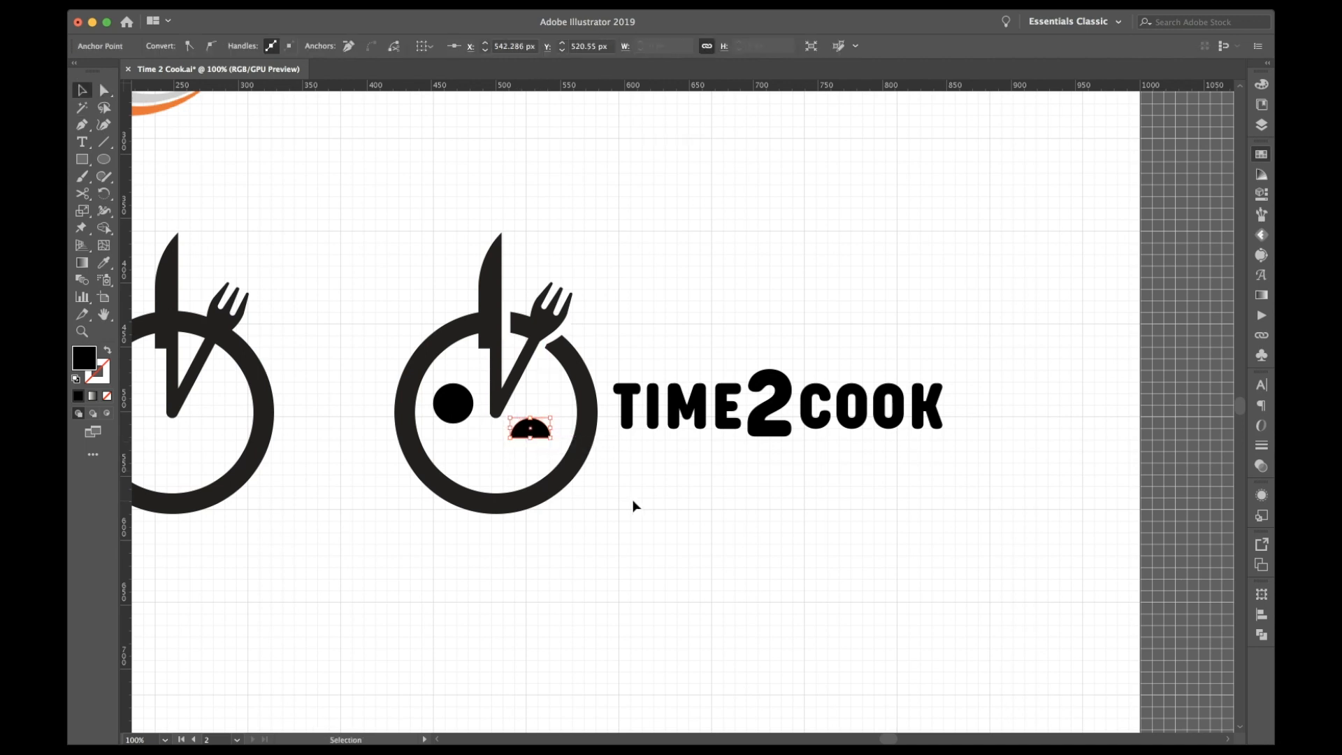
pyautogui.click(631, 501)
# Step: Draw a black rectangle about 16 by 23 px with fully rounded corners and place it under the half circle as a mushroom stem
pyautogui.click(548, 435)
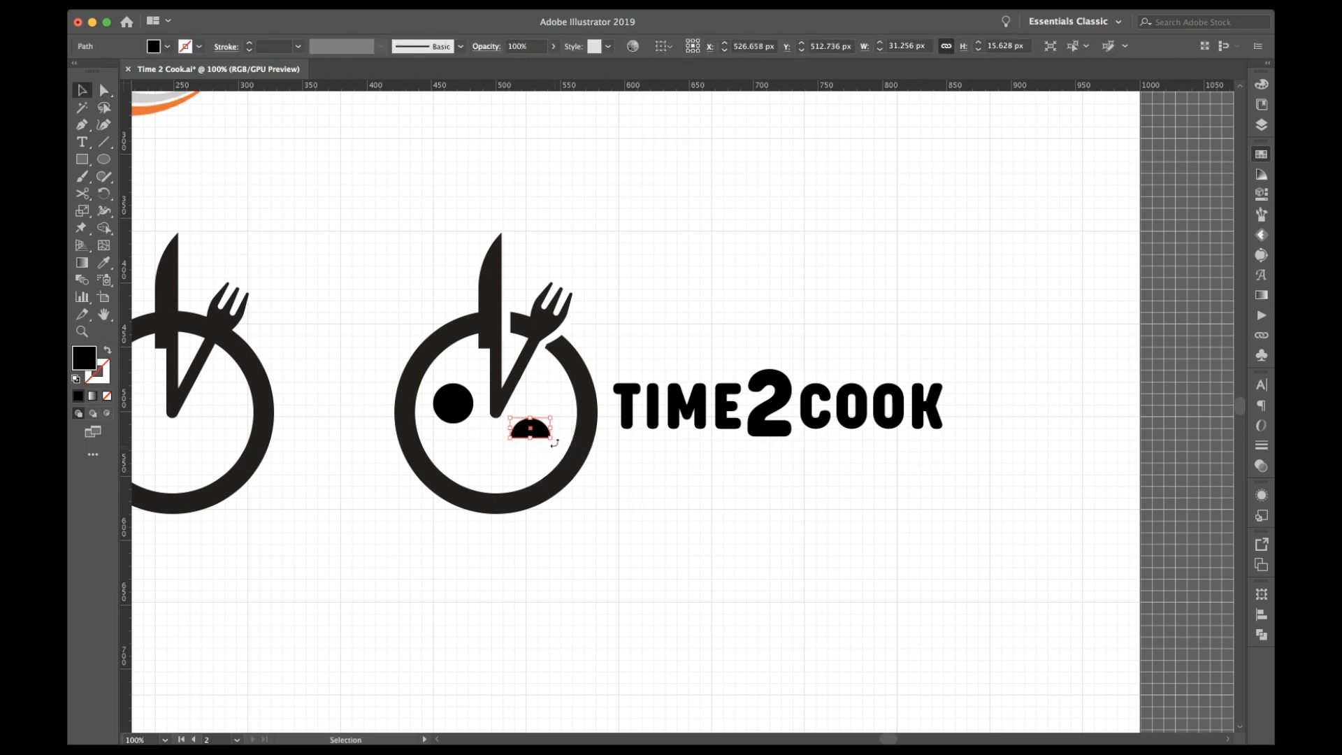
pyautogui.click(81, 159)
pyautogui.moveTo(684, 229); pyautogui.dragTo(533, 458)
pyautogui.press('a')
pyautogui.click(727, 280)
pyautogui.press('v')
pyautogui.click(718, 270)
pyautogui.click(627, 501)
pyautogui.keyDown('shift'); pyautogui.click(538, 426); pyautogui.keyUp('shift')
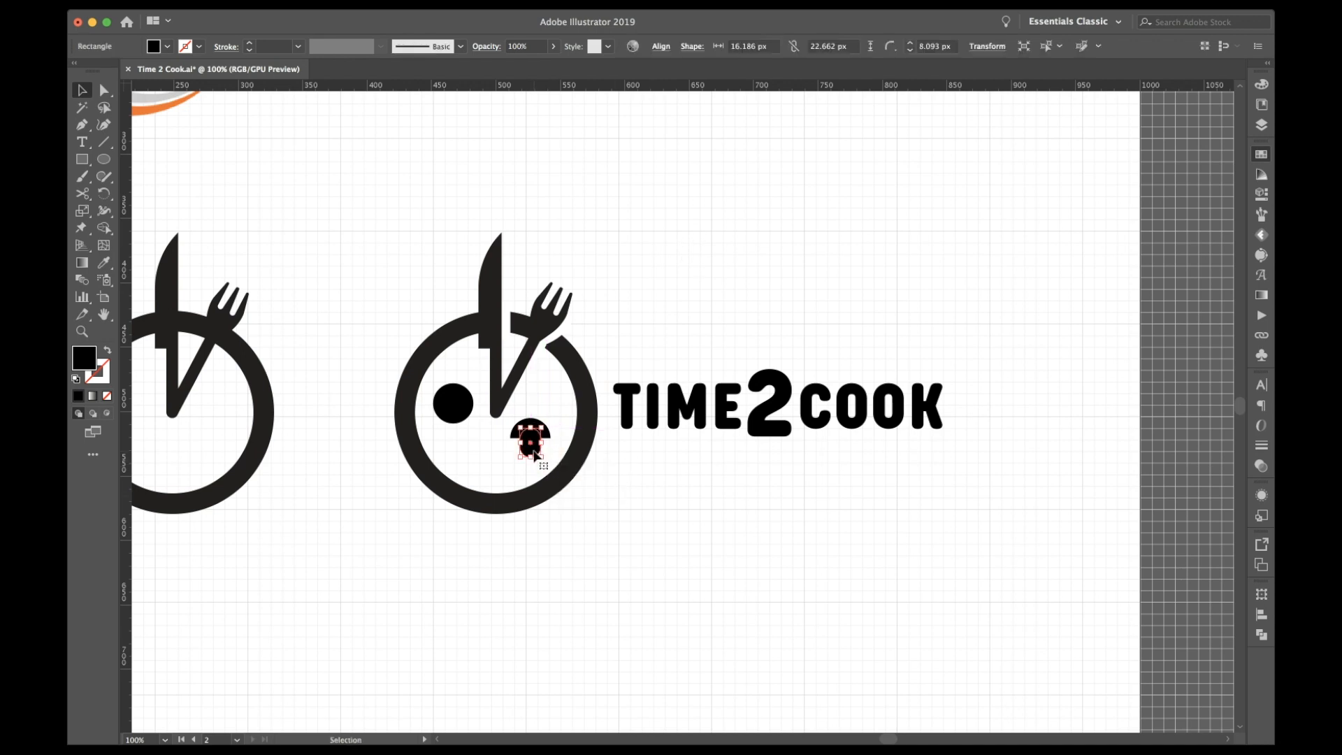
# Step: Centre the mushroom's cap and stem horizontally on each other and group them
pyautogui.click(545, 407)
pyautogui.moveTo(546, 406); pyautogui.dragTo(521, 451)
pyautogui.click(710, 47)
pyautogui.press('super+g')
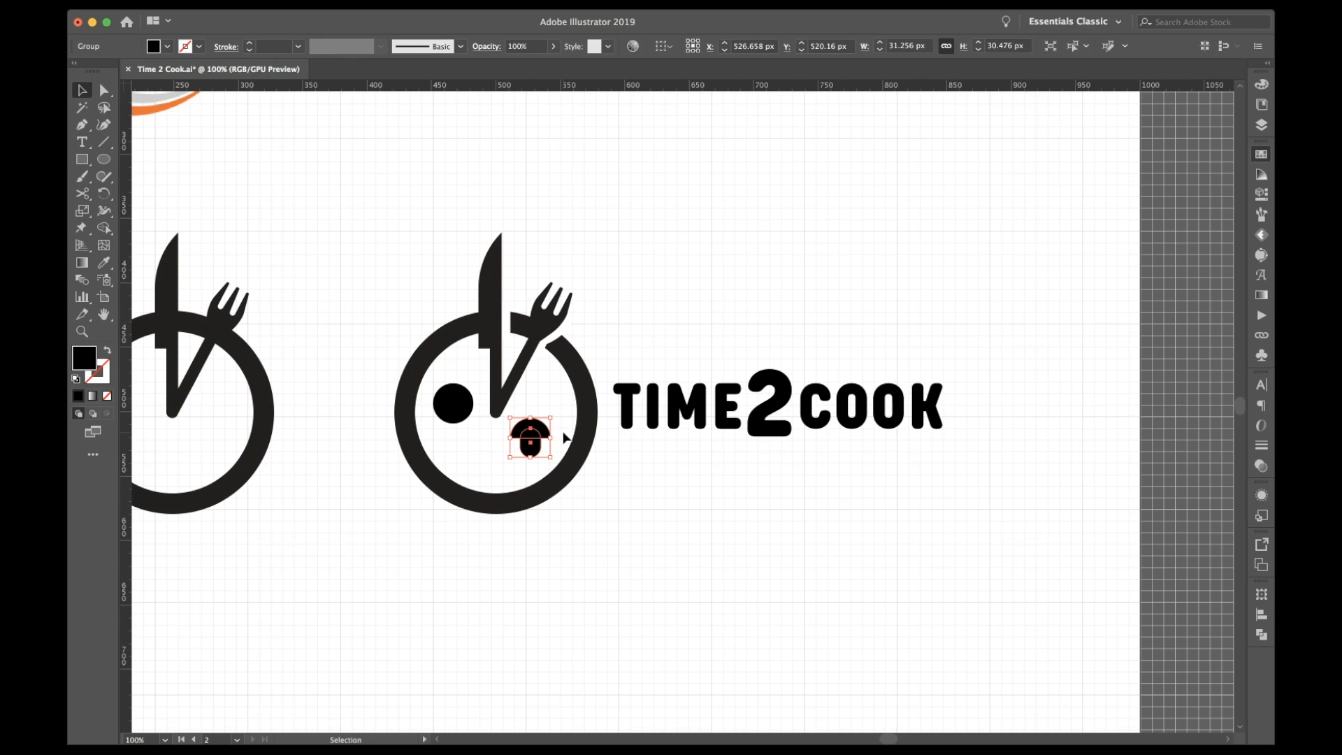
# Step: Move the mushroom to the right of the clock hands and align its vertical centre with the black circle
pyautogui.moveTo(543, 425)
pyautogui.mouseDown()
pyautogui.moveTo(556, 429)
pyautogui.moveTo(550, 409)
pyautogui.mouseUp()
pyautogui.click(448, 407)
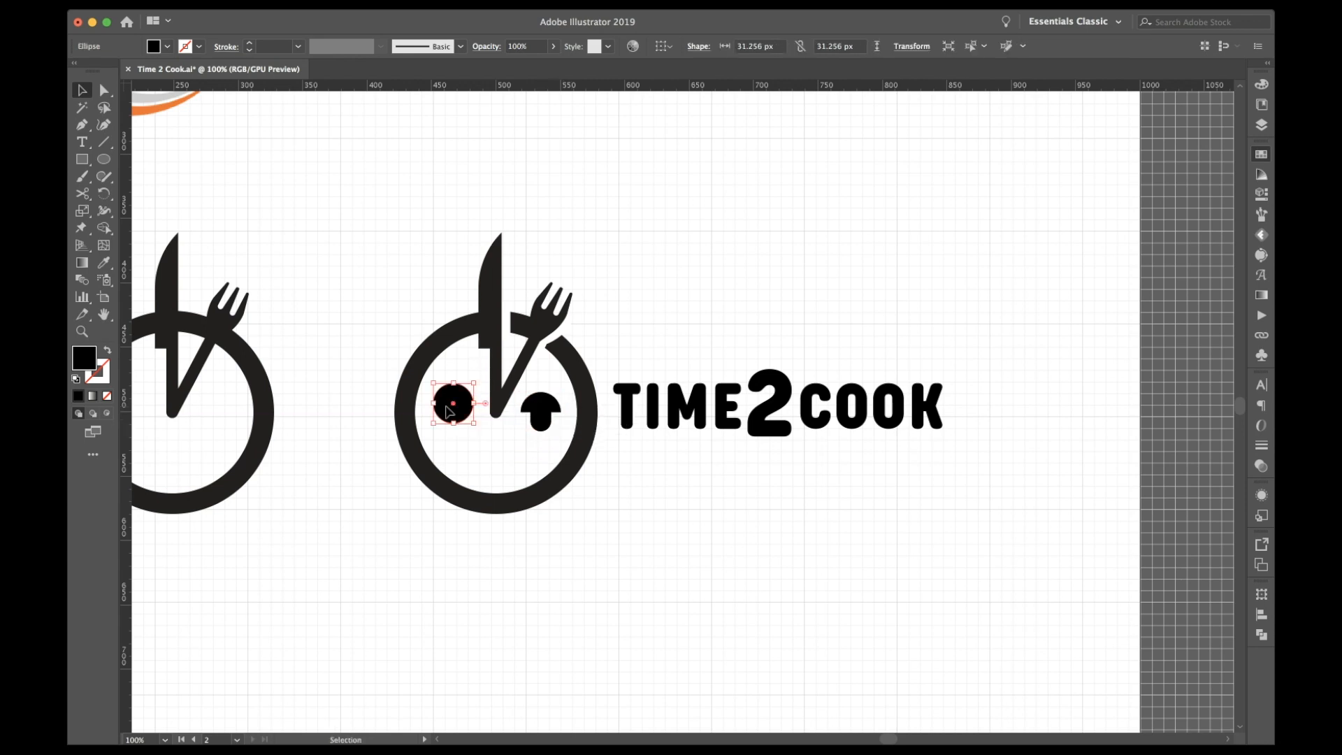
pyautogui.keyDown('shift'); pyautogui.click(549, 406); pyautogui.keyUp('shift')
pyautogui.click(769, 47)
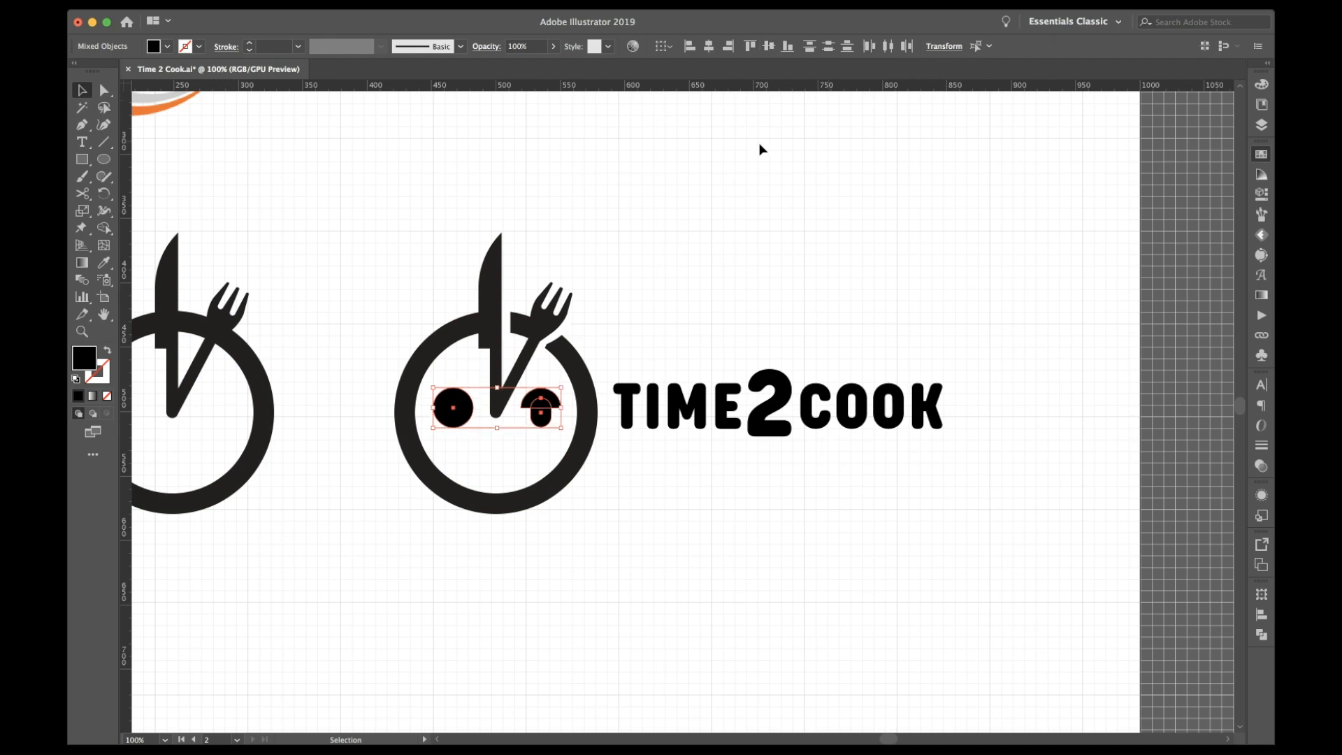
pyautogui.click(761, 148)
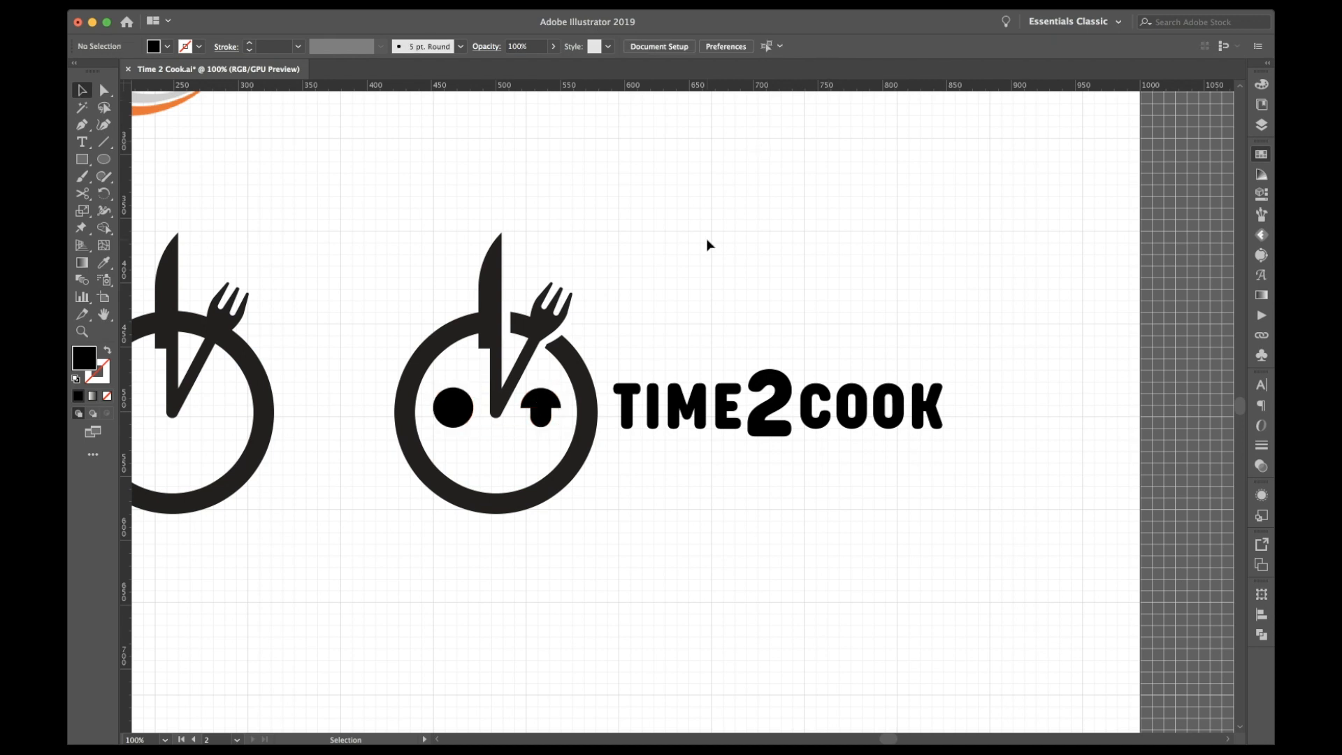
# Step: Draw a black horizontal rectangle about 64 px wide above the TIME2COOK wordmark
pyautogui.click(82, 159)
pyautogui.moveTo(641, 197); pyautogui.dragTo(724, 240)
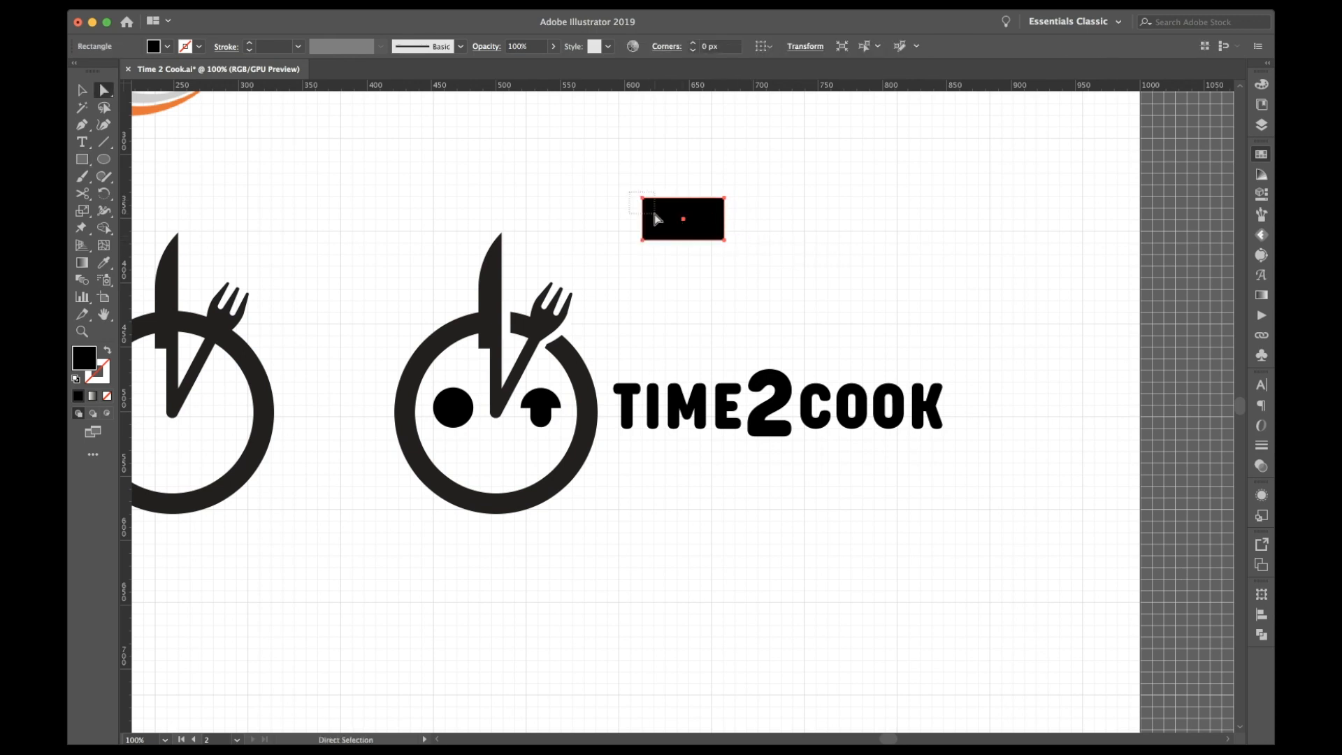
pyautogui.press('a')
# Step: Try narrowing the rectangle's left end and rounding its corners to form a tapered carrot shape
pyautogui.hotkey('shift', 'Down')
pyautogui.moveTo(634, 245); pyautogui.dragTo(658, 228)
pyautogui.hotkey('shift', 'Up')
pyautogui.click(695, 249)
pyautogui.click(710, 223)
pyautogui.moveTo(713, 209); pyautogui.dragTo(699, 219)
pyautogui.press('v')
pyautogui.click(653, 168)
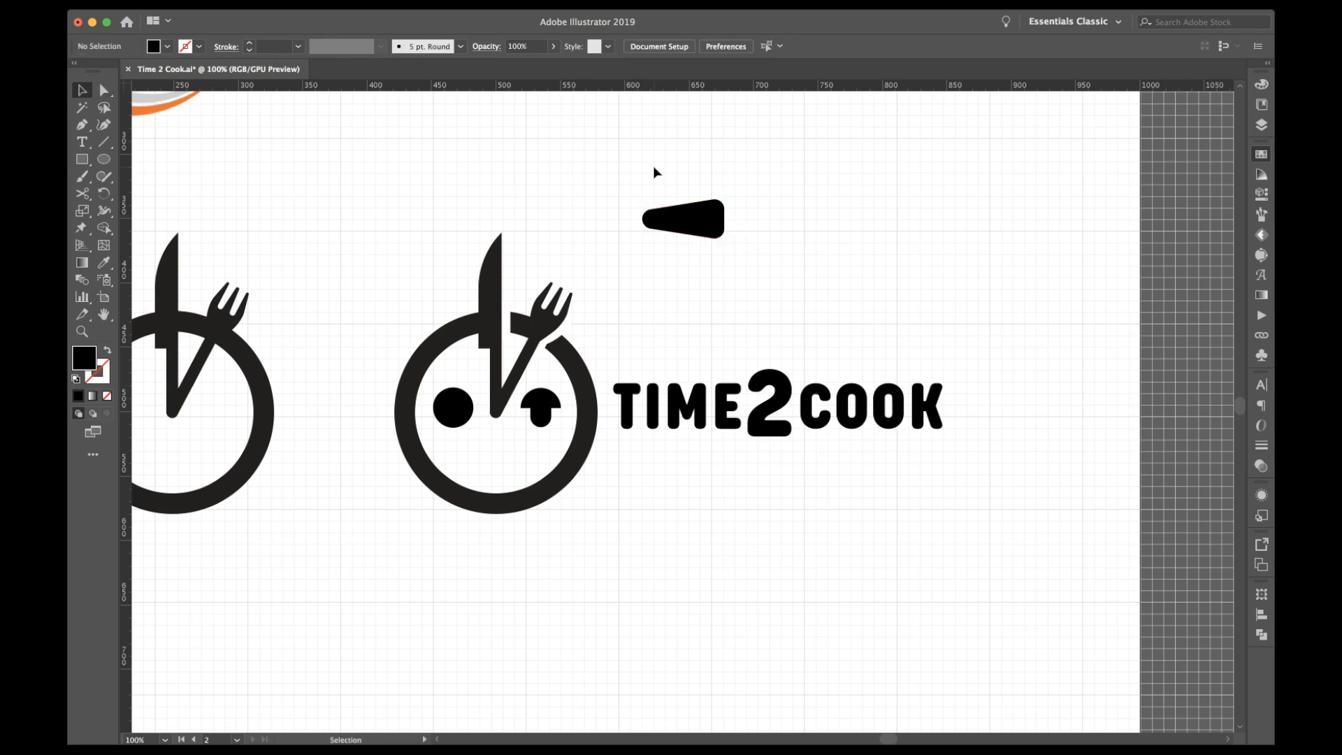
# Step: Try adjusting the corner rounding of the tapered shape above the wordmark
pyautogui.press('a')
pyautogui.click(685, 215)
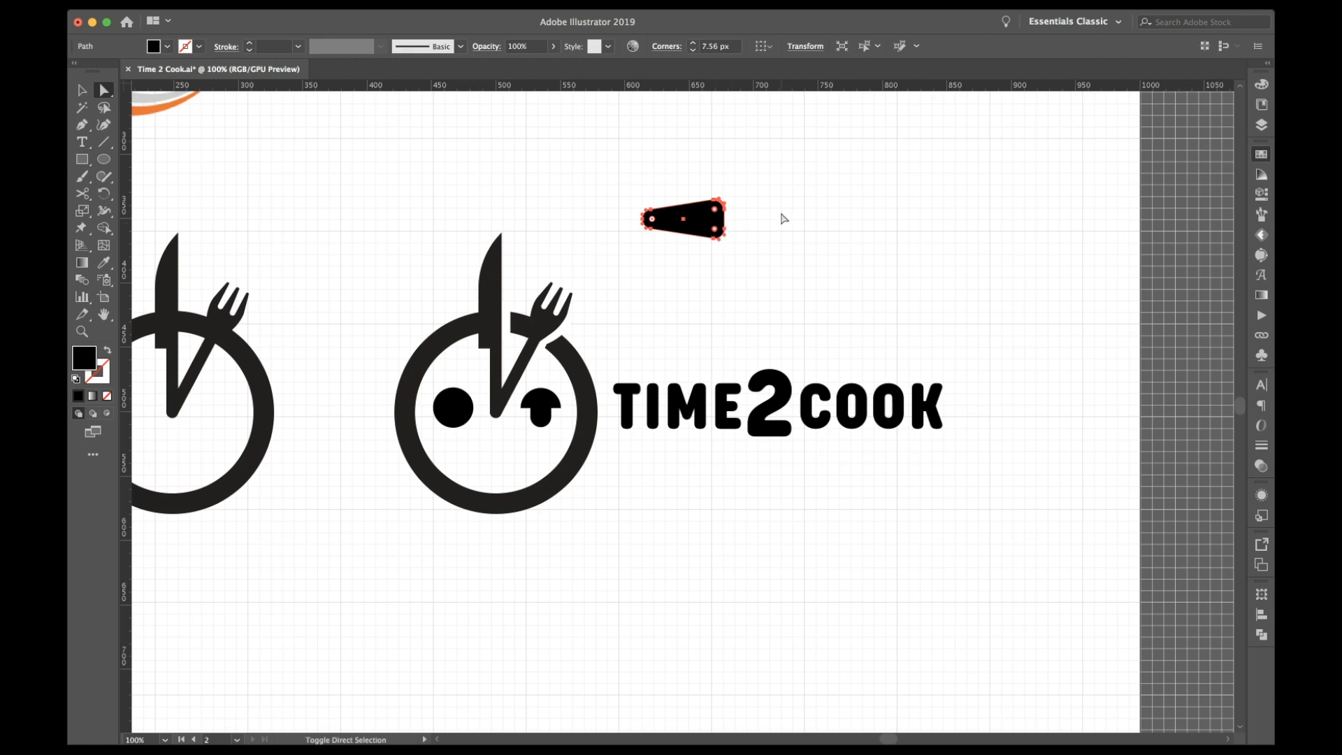
pyautogui.click(694, 46)
pyautogui.click(767, 234)
pyautogui.hotkey('ctrl', 'z')
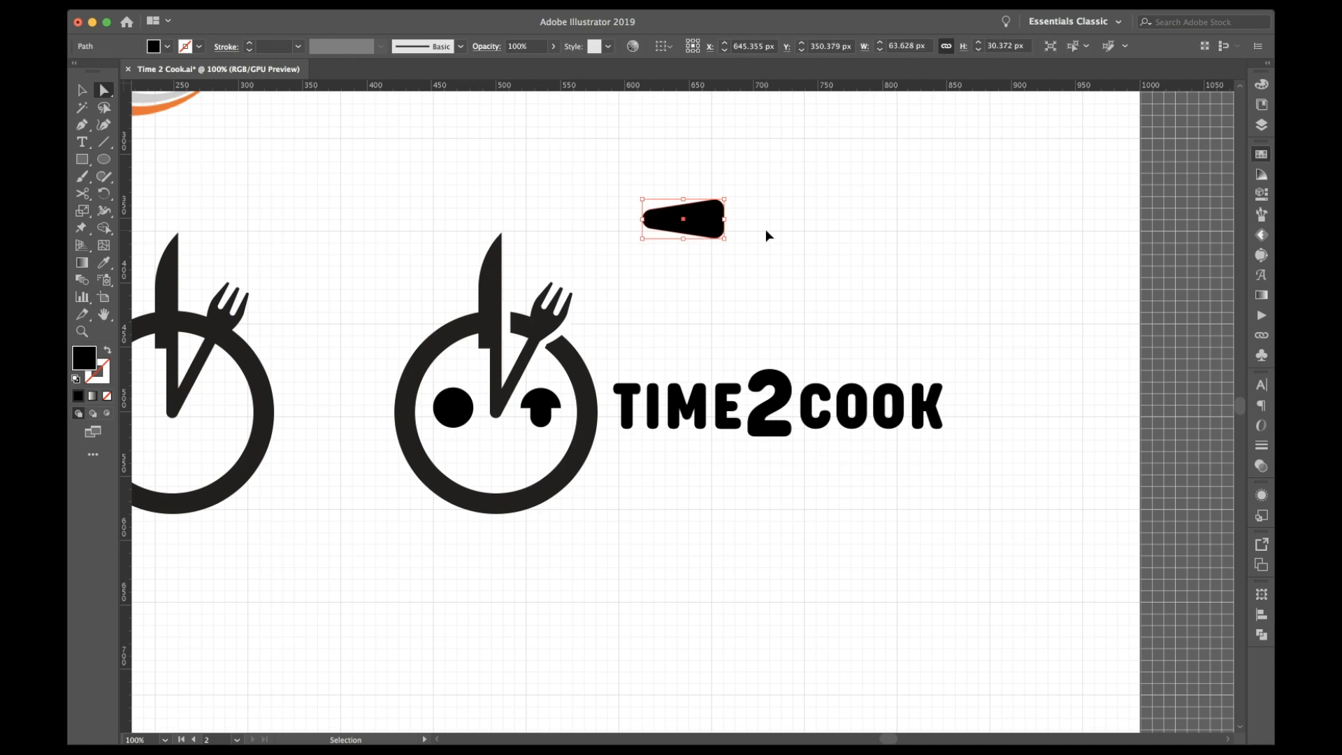
# Step: Undo the tapering and corner rounding back to the plain rectangle and select it
pyautogui.click(765, 231)
pyautogui.hotkey('ctrl', 'z')
pyautogui.hotkey('ctrl', 'z')
pyautogui.hotkey('ctrl', 'z')
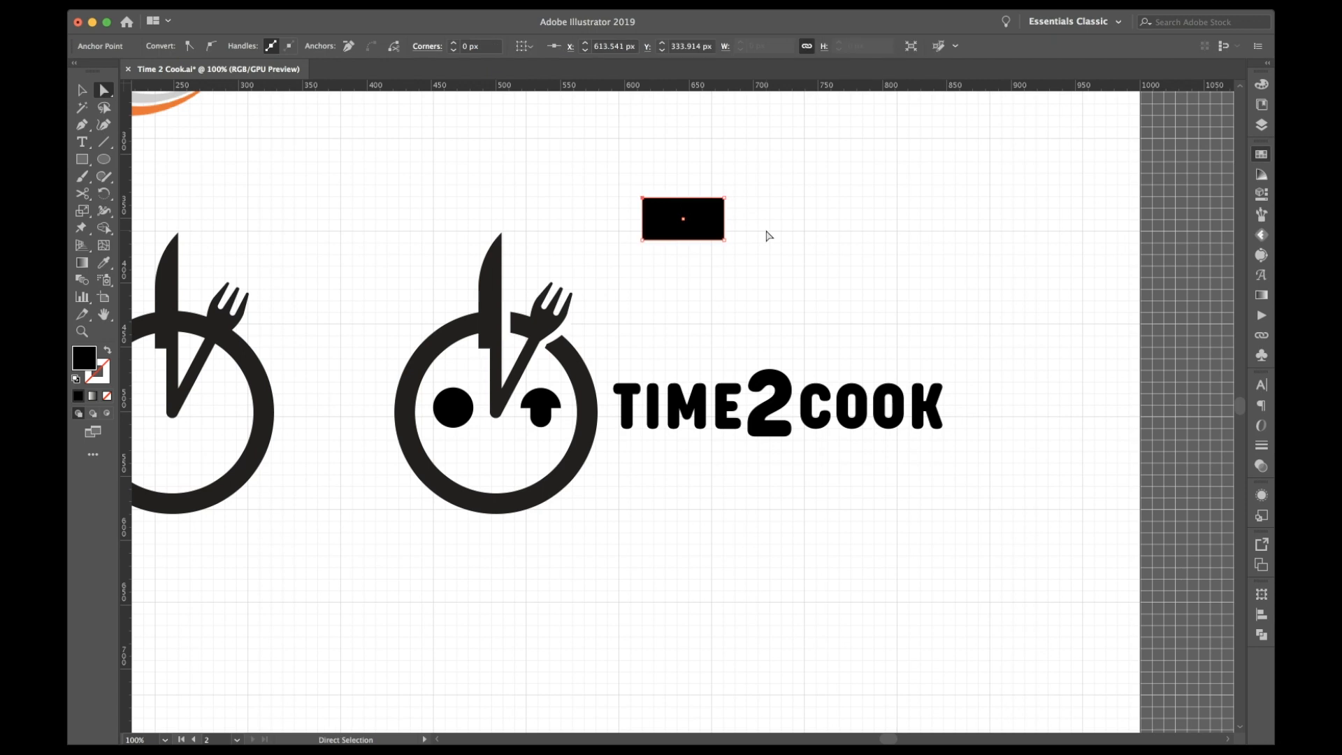
pyautogui.click(673, 213)
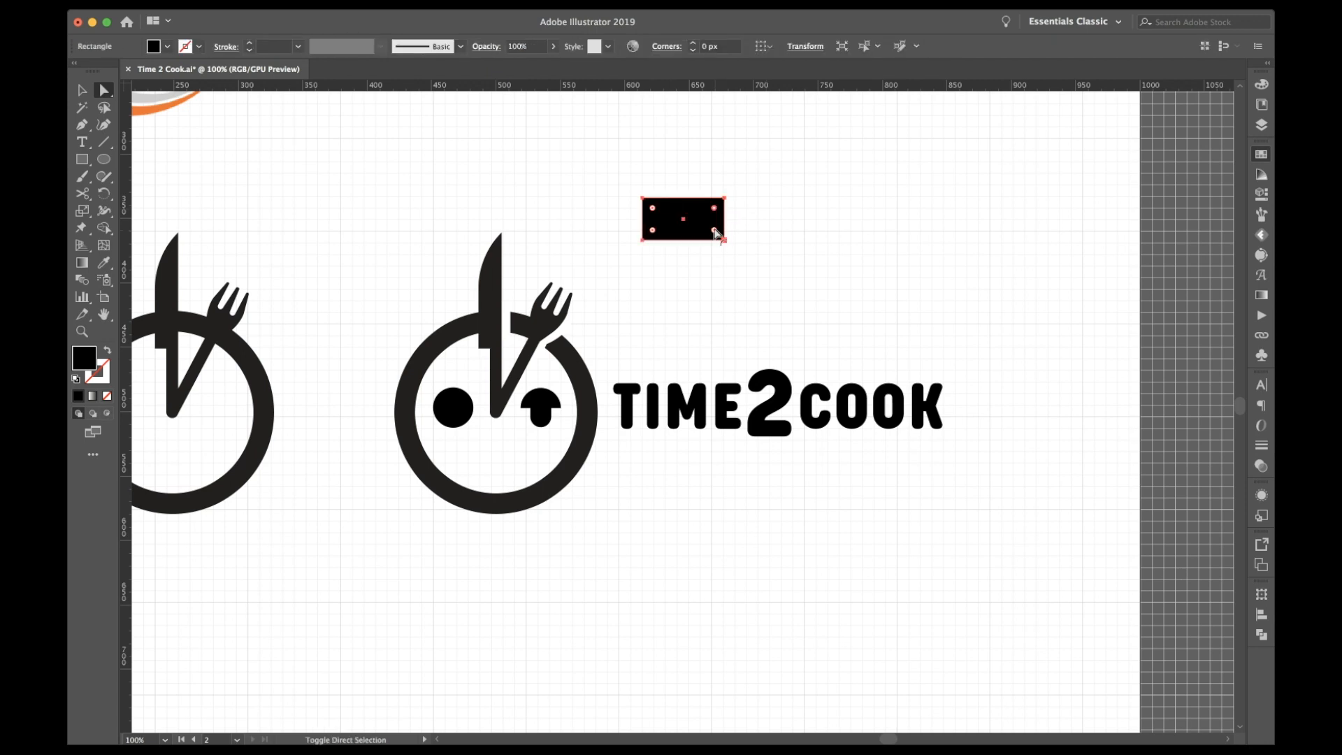
# Step: Fully round the corners at one end of the rectangle and narrow the other end to form a tapered carrot body
pyautogui.moveTo(714, 231); pyautogui.dragTo(661, 229)
pyautogui.moveTo(620, 159); pyautogui.dragTo(646, 225)
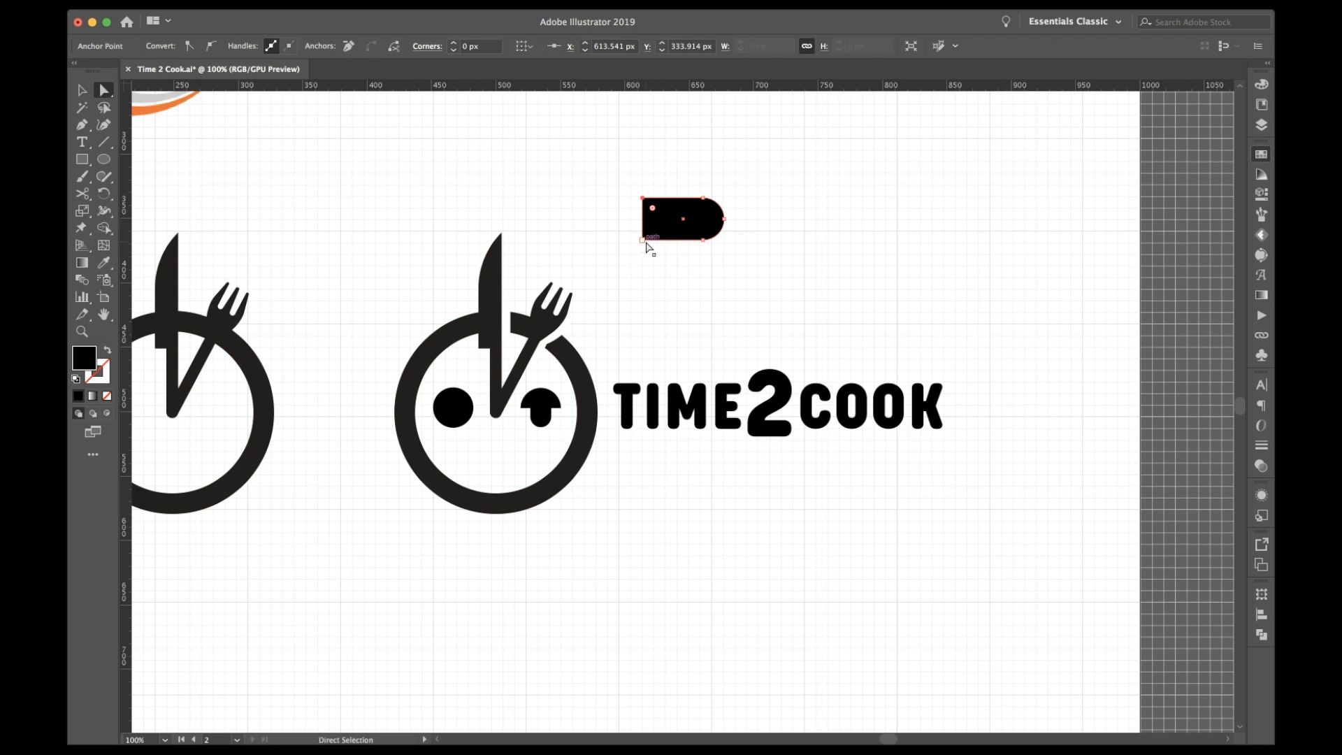
pyautogui.moveTo(644, 242); pyautogui.dragTo(643, 241)
pyautogui.hotkey('shift', 'Up')
pyautogui.hotkey('shift', 'Down')
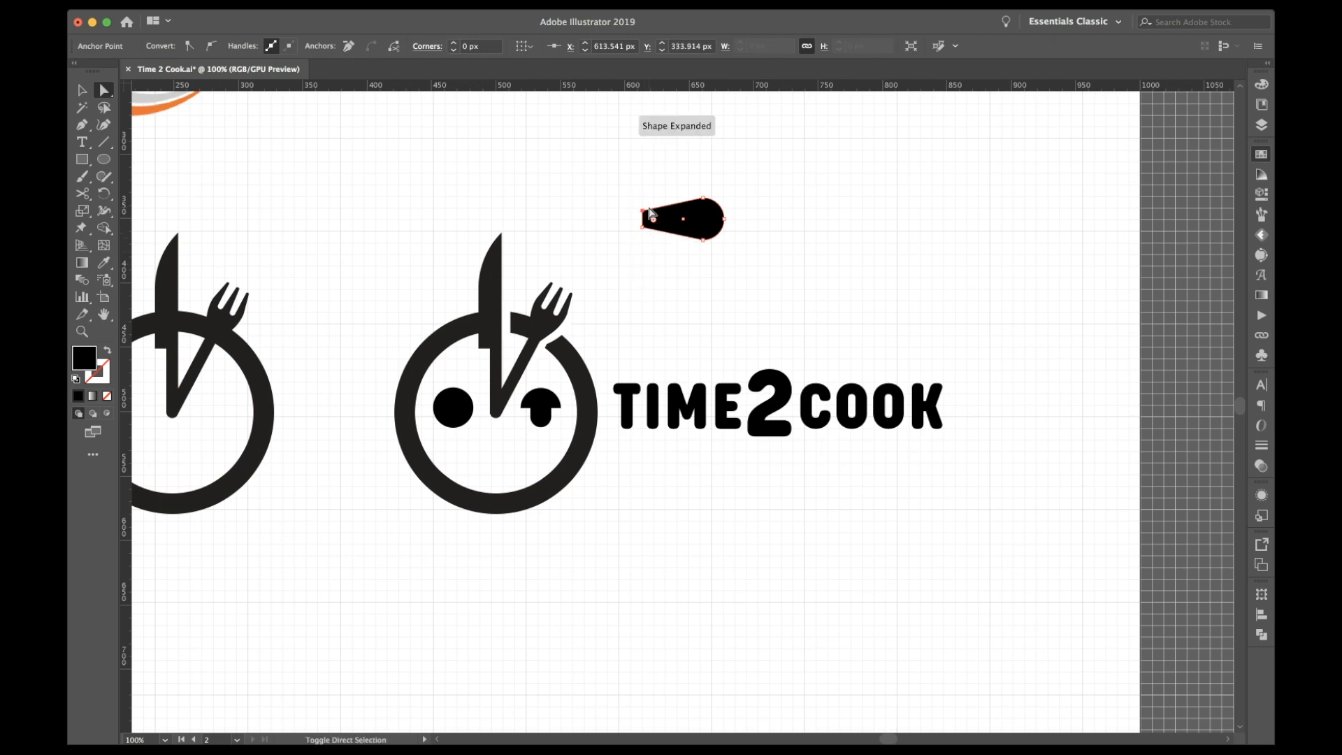
pyautogui.click(674, 275)
# Step: Round the corners of the carrot body's narrow end and rotate the body upright with that end pointing down
pyautogui.click(657, 219)
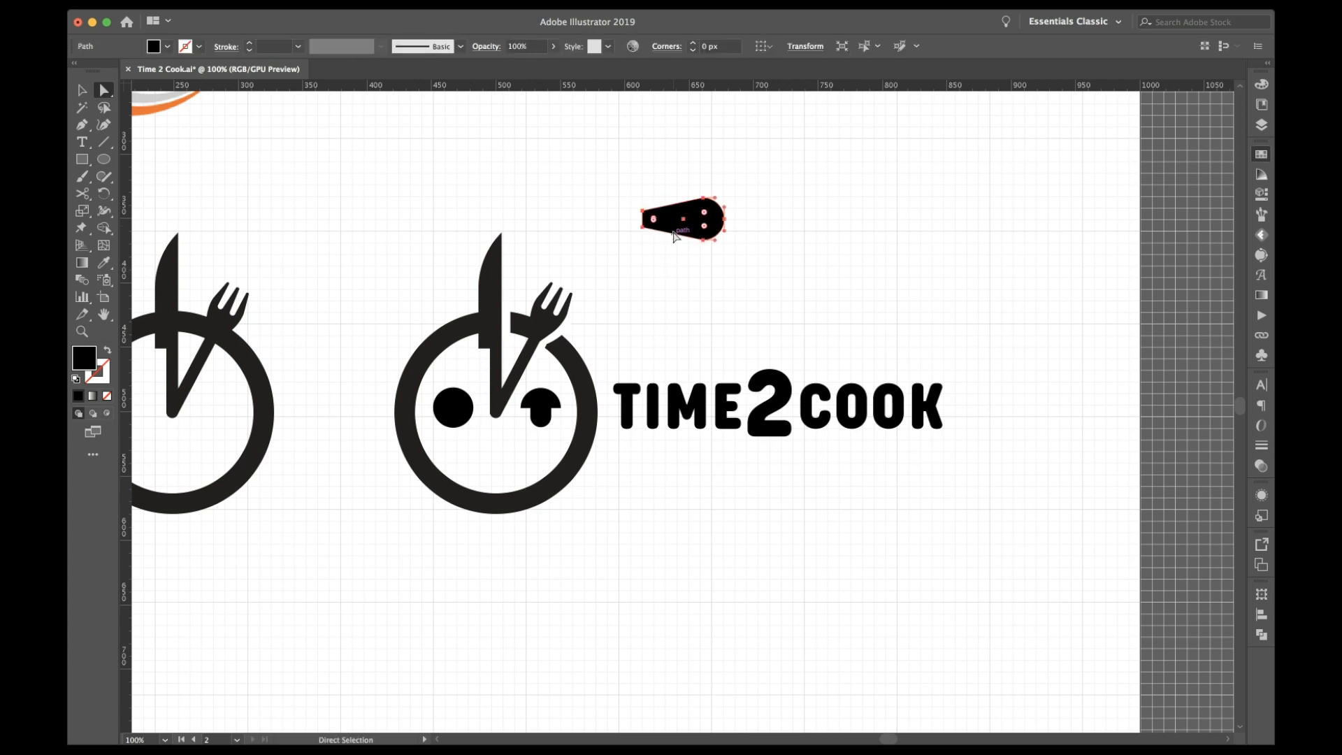
pyautogui.press('super+equal')
pyautogui.click(646, 423)
pyautogui.click(606, 398)
pyautogui.moveTo(606, 399); pyautogui.dragTo(664, 399)
pyautogui.click(659, 344)
pyautogui.press('v')
pyautogui.click(716, 437)
pyautogui.moveTo(763, 453); pyautogui.dragTo(749, 314)
pyautogui.click(704, 263)
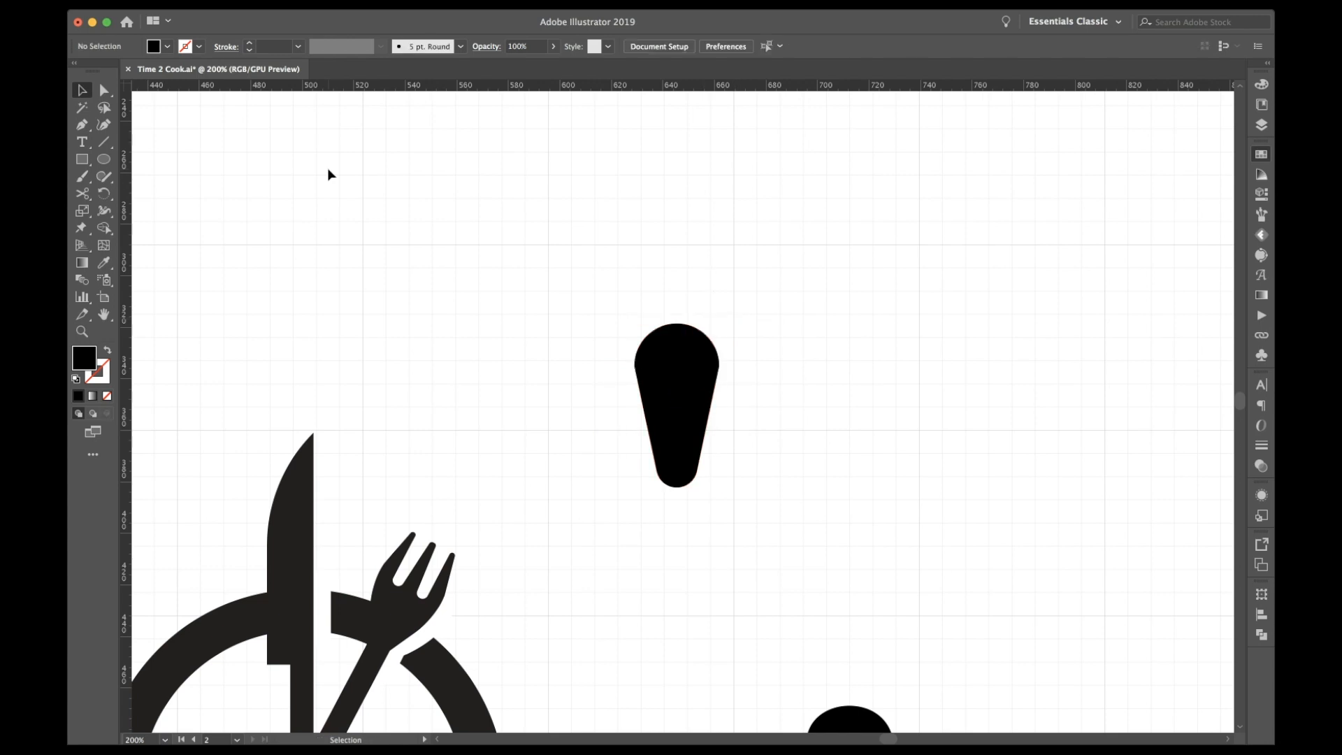
# Step: Draw a black vertical ellipse about 13 px wide and 27 px high above the carrot body
pyautogui.click(104, 160)
pyautogui.moveTo(571, 202); pyautogui.dragTo(606, 272)
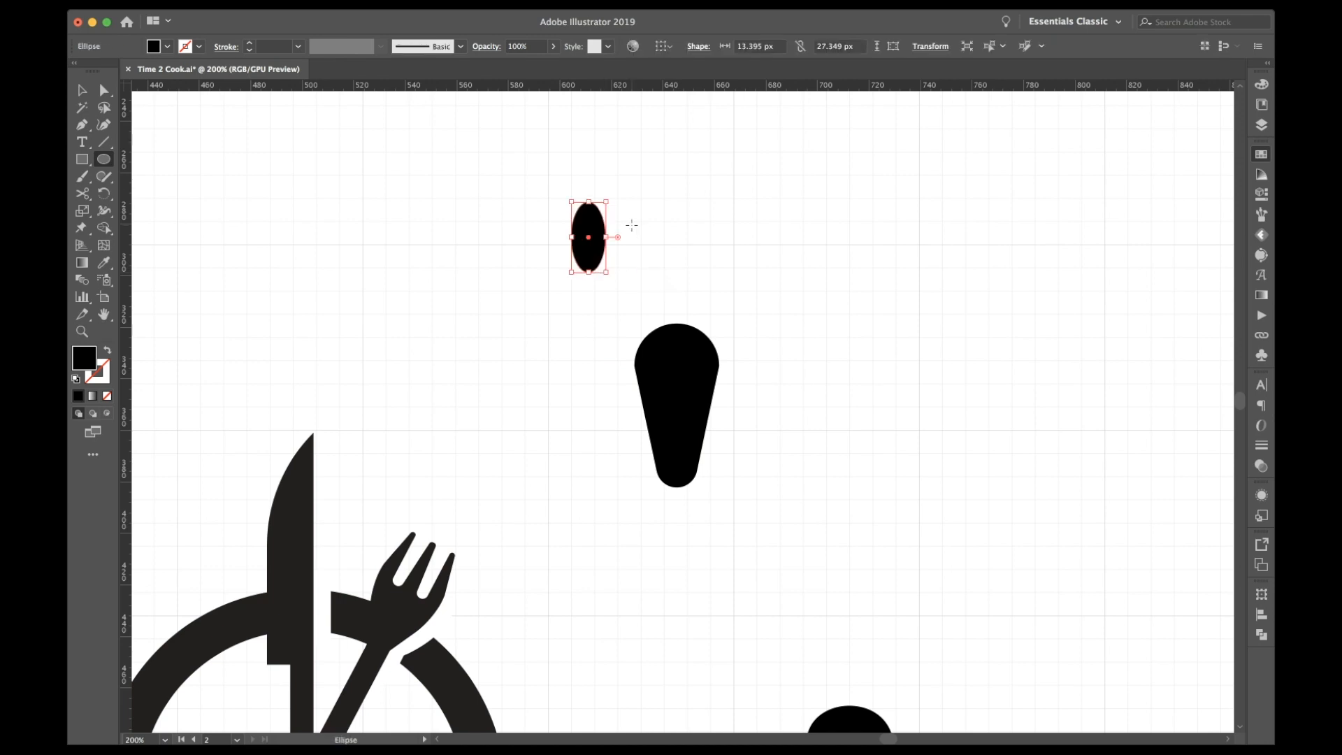
pyautogui.press('v')
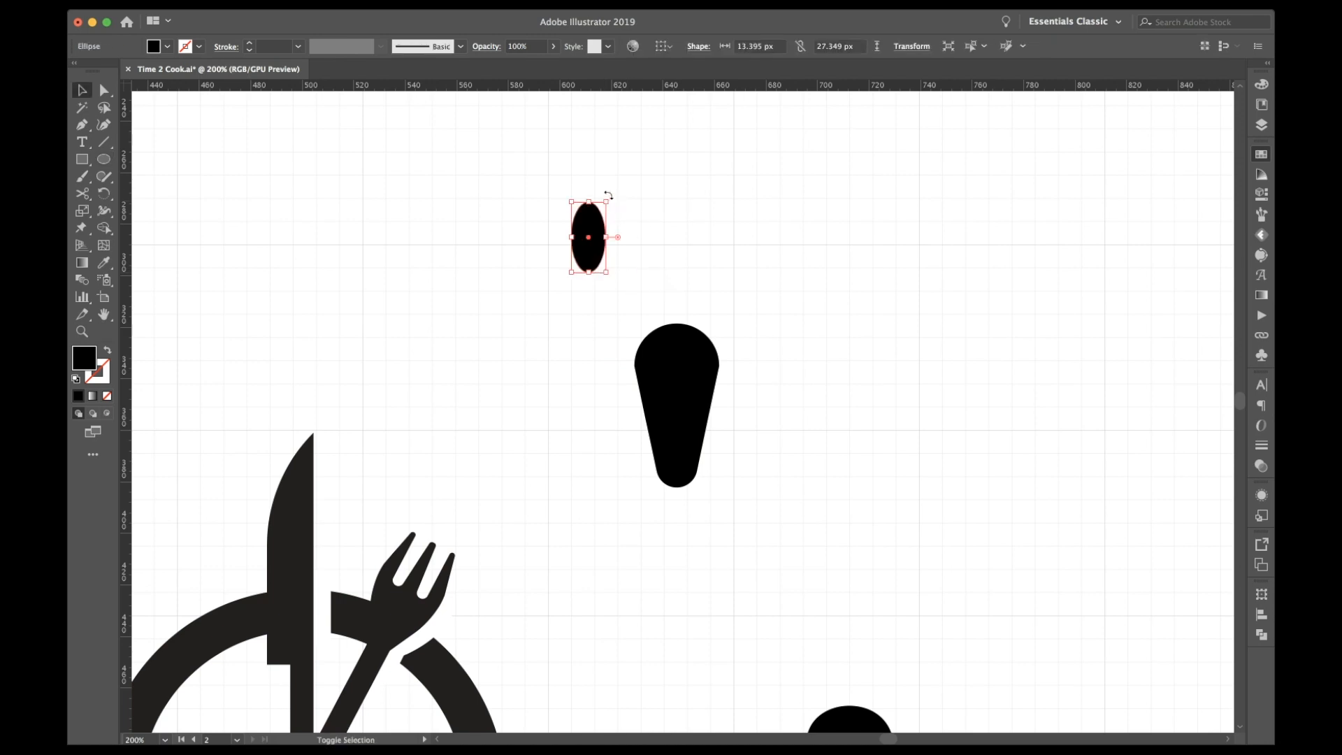
# Step: Add a tilted copy of the ellipse on one side and a mirrored copy on the other to form three fanned leaves
pyautogui.moveTo(610, 197); pyautogui.dragTo(655, 221)
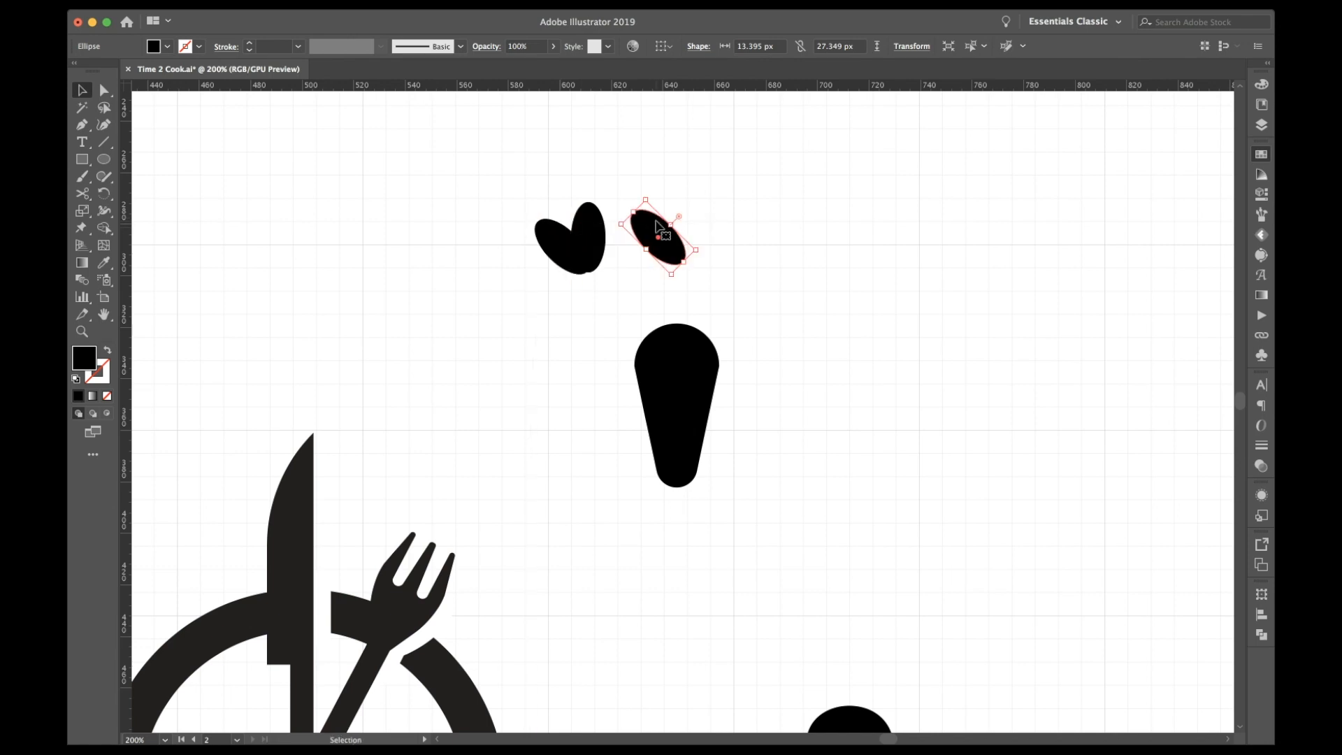
pyautogui.press('o')
pyautogui.keyDown('shift'); pyautogui.click(655, 220); pyautogui.keyUp('shift')
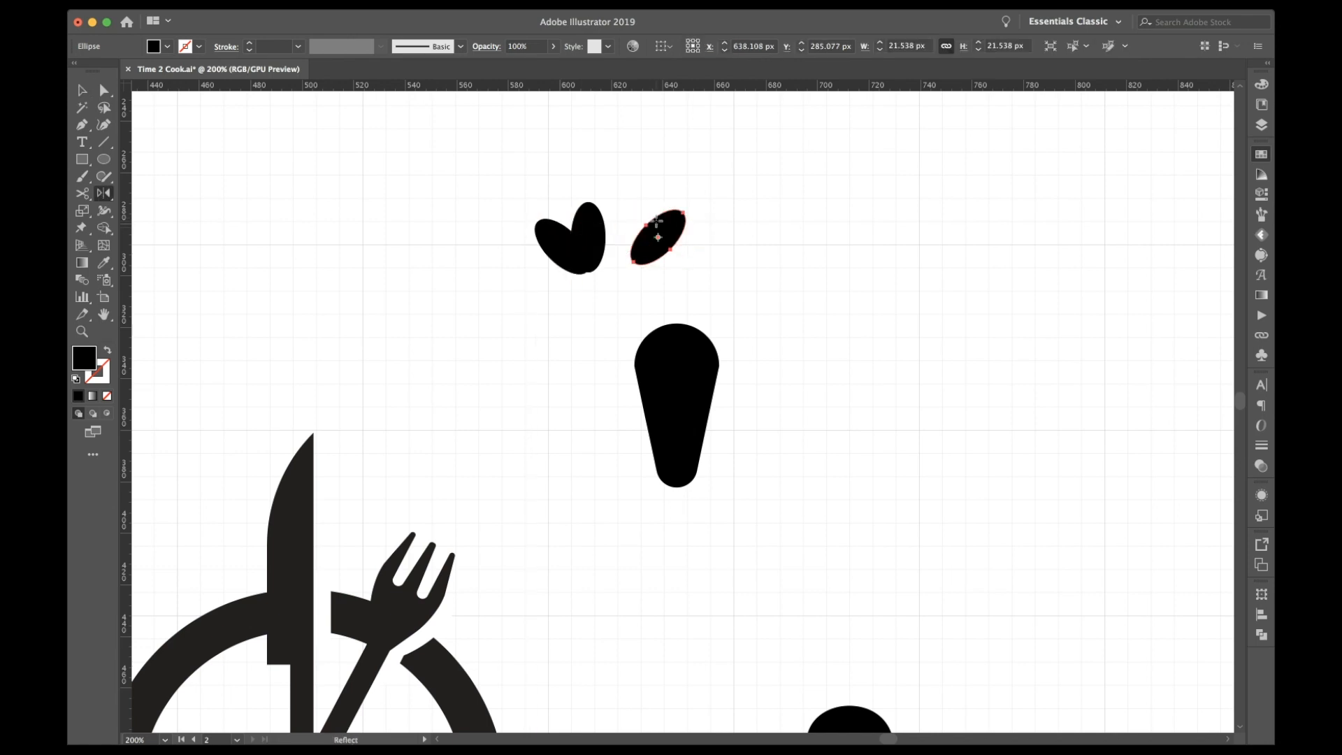
pyautogui.press('v')
pyautogui.moveTo(671, 231); pyautogui.dragTo(620, 242)
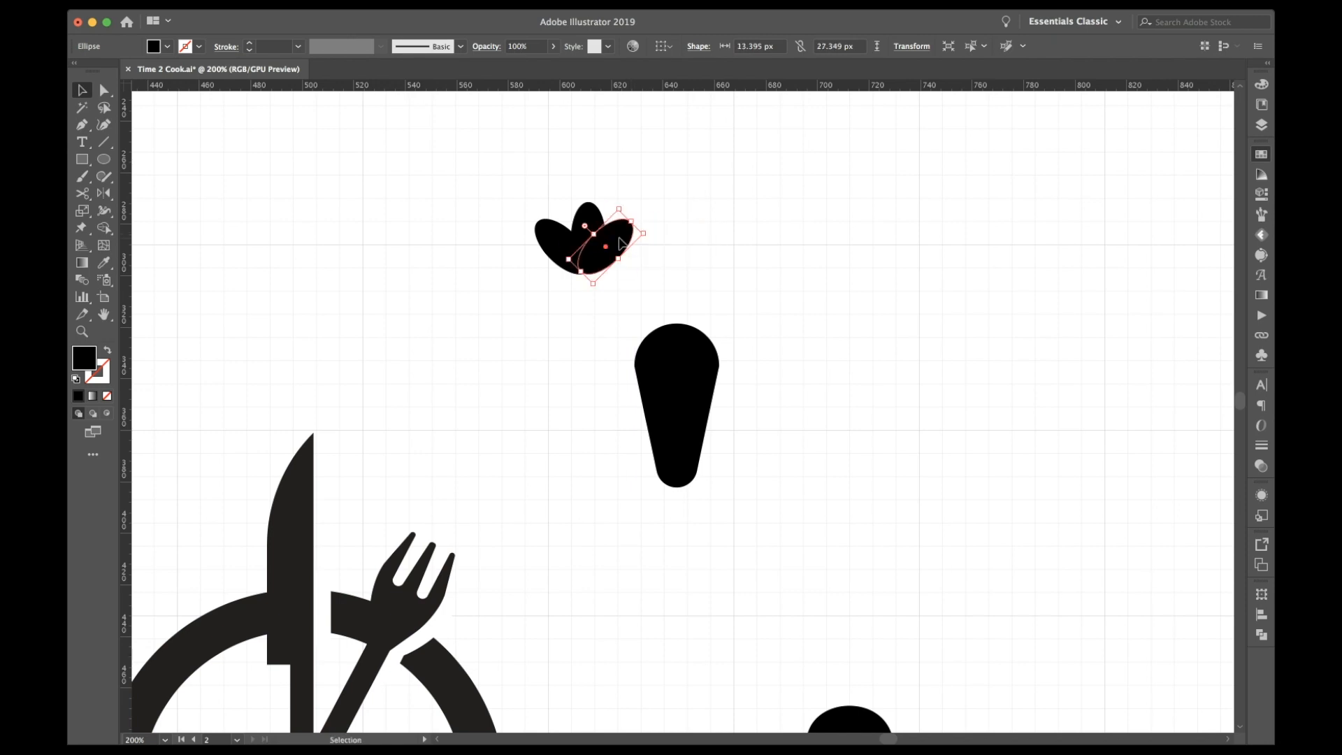
# Step: Align the three leaves along their bottom edges and center the middle leaf between the outer two
pyautogui.moveTo(559, 202); pyautogui.dragTo(615, 283)
pyautogui.click(787, 46)
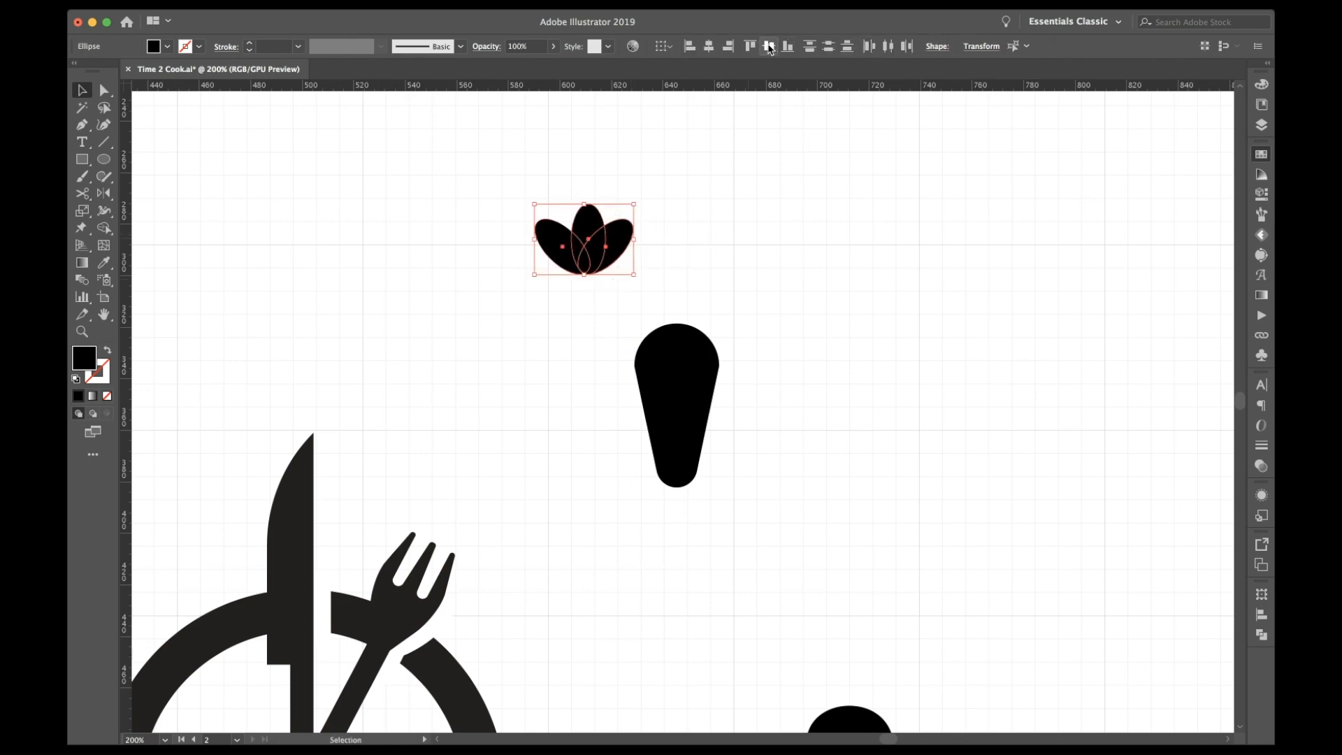
pyautogui.click(713, 46)
pyautogui.press('super+z')
pyautogui.click(670, 210)
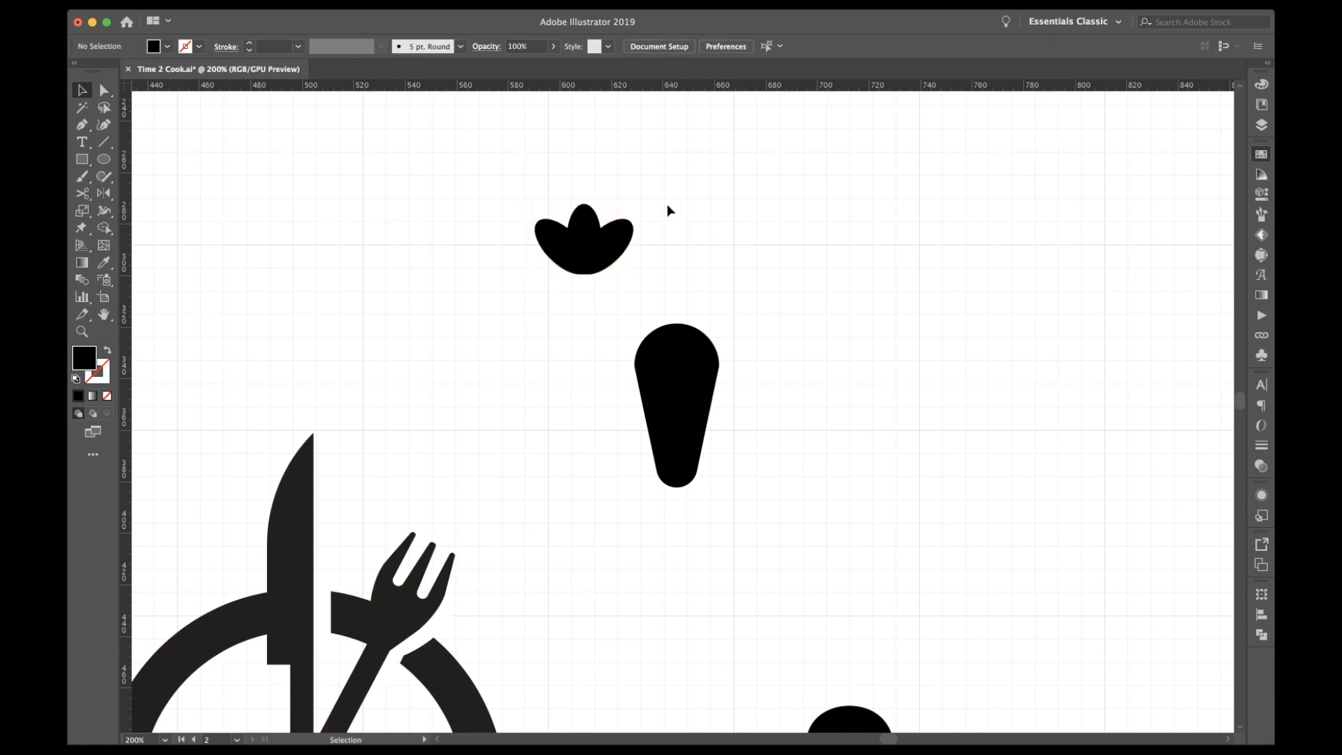
# Step: Place a copy of the leaves on top of the carrot body and duplicate the whole carrot to its right
pyautogui.click(546, 264)
pyautogui.moveTo(610, 245); pyautogui.dragTo(702, 300)
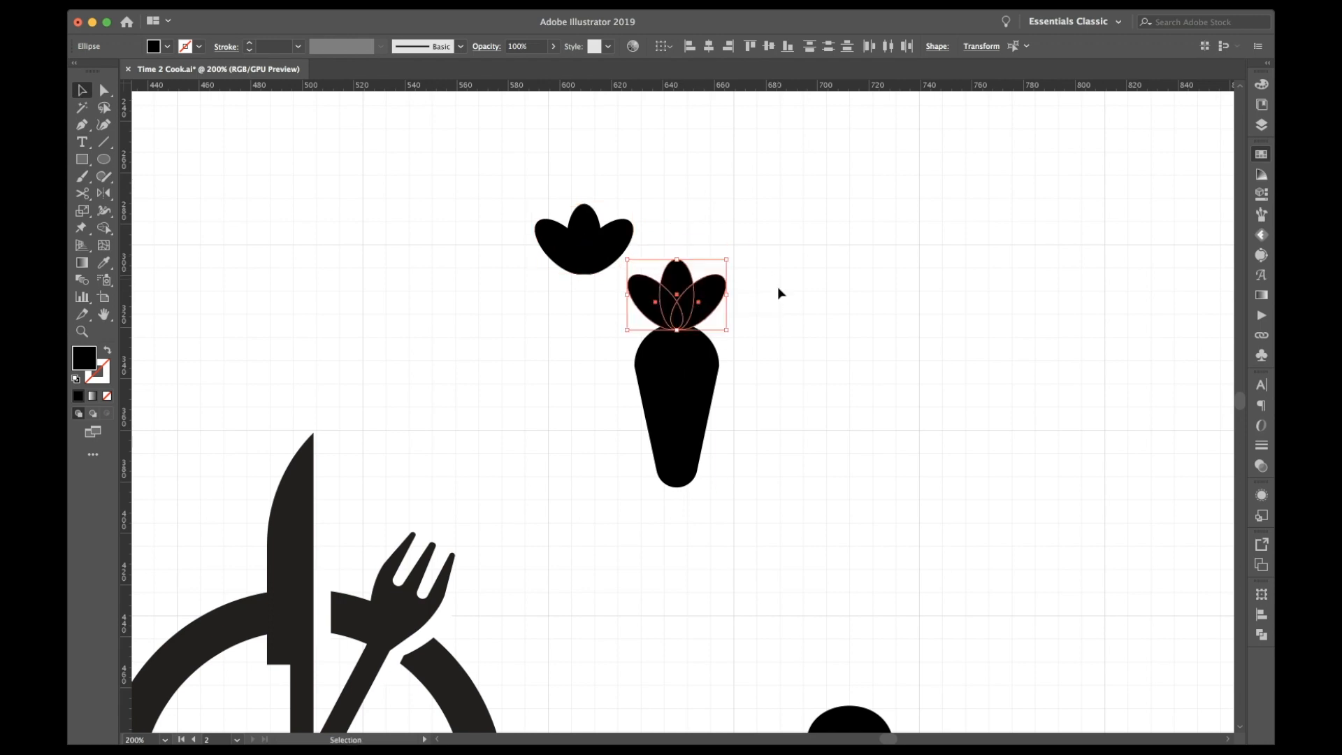
pyautogui.hscroll(3, 779, 293)
pyautogui.keyDown('shift'); pyautogui.click(599, 347); pyautogui.keyUp('shift')
pyautogui.moveTo(600, 347); pyautogui.dragTo(841, 328)
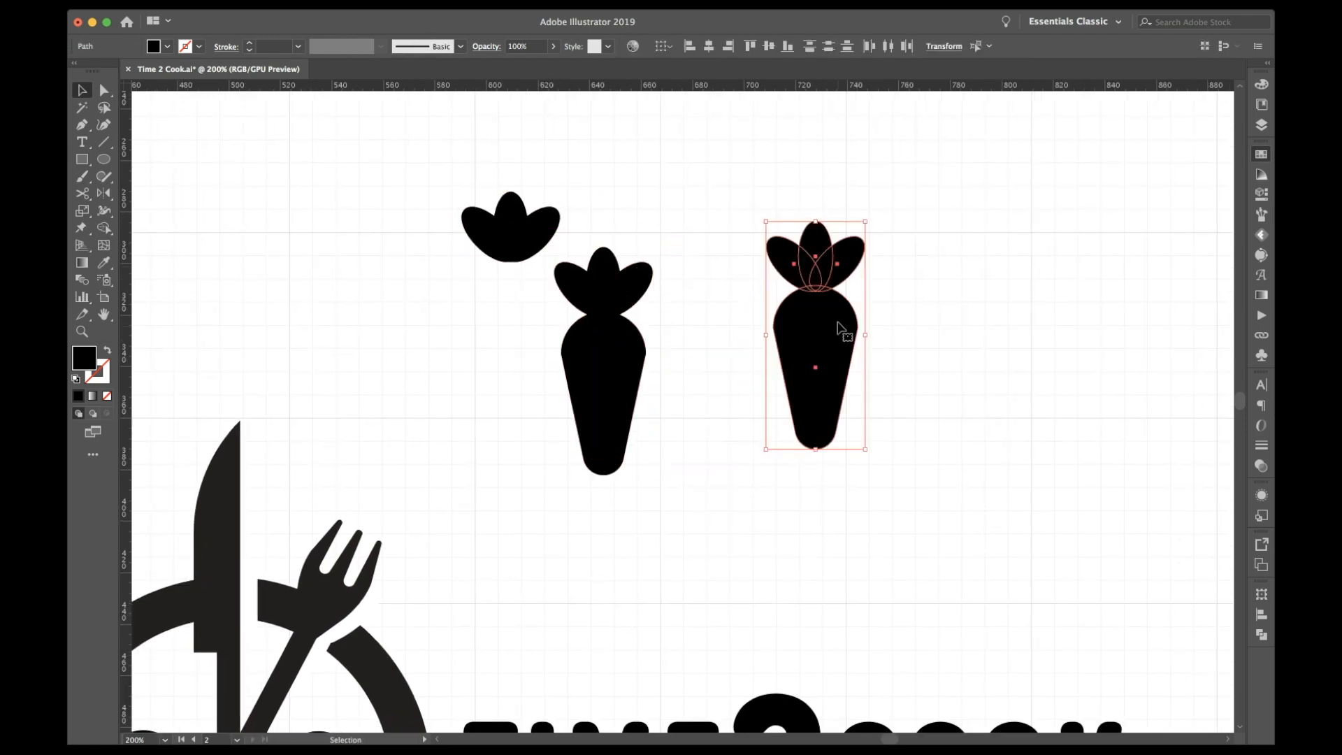
# Step: Round the shoulder corners of the duplicated carrot's body further
pyautogui.click(844, 196)
pyautogui.moveTo(798, 201); pyautogui.dragTo(877, 274)
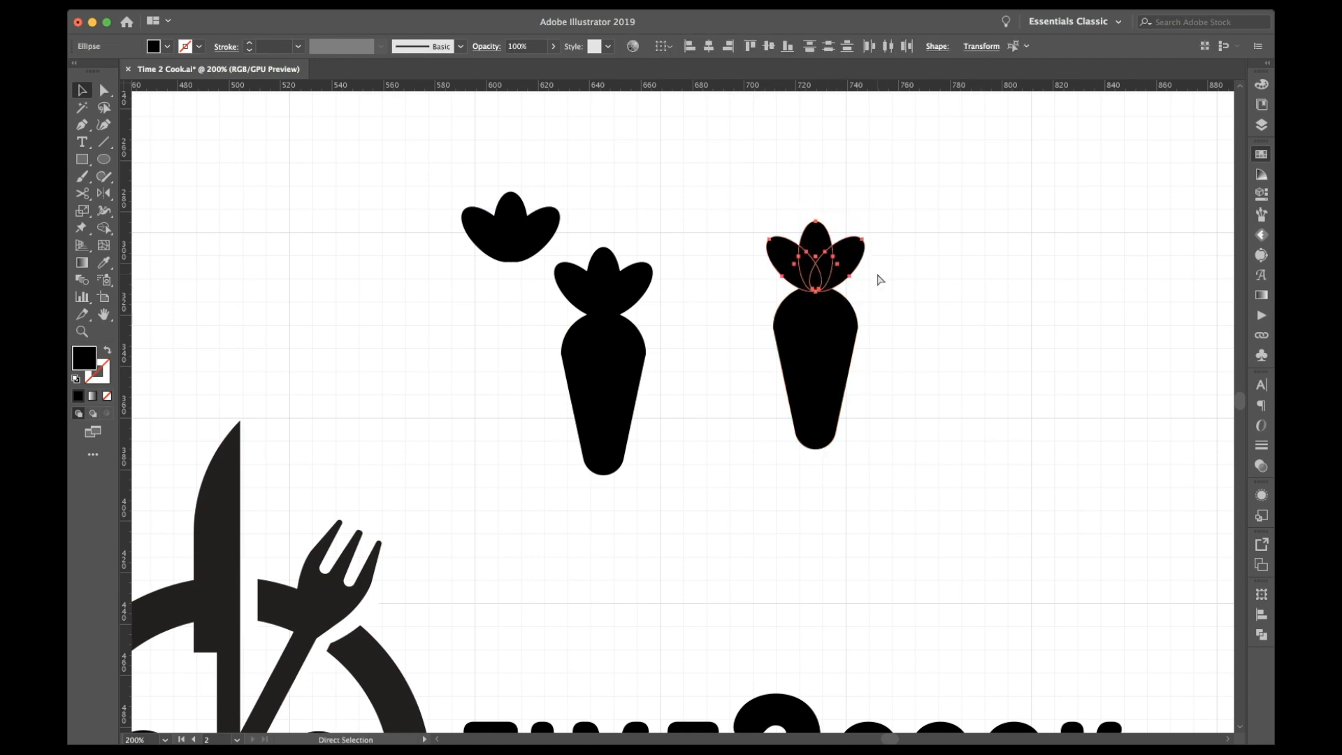
pyautogui.keyDown('shift'); pyautogui.click(816, 321); pyautogui.keyUp('shift')
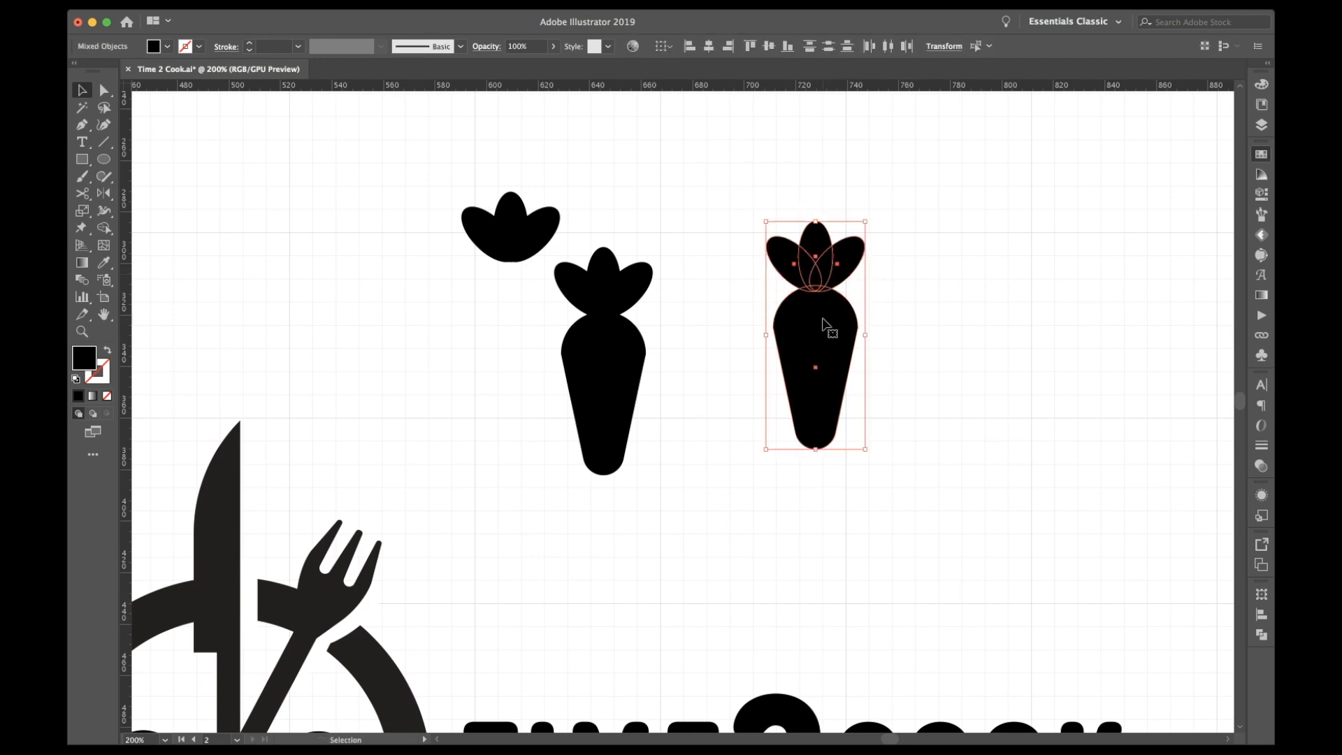
pyautogui.press('a')
pyautogui.click(815, 327)
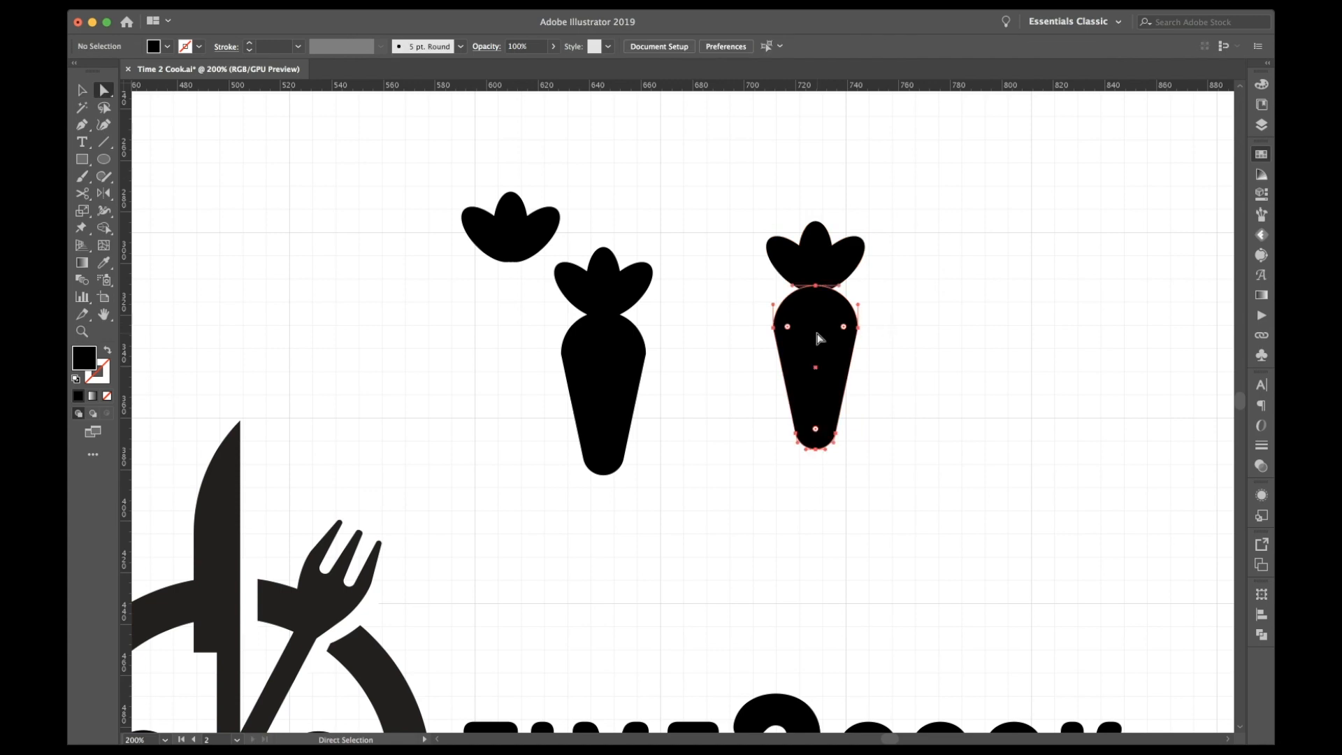
pyautogui.moveTo(846, 328); pyautogui.dragTo(752, 335)
pyautogui.click(919, 363)
# Step: Duplicate the rounded carrot to its right as a third carrot
pyautogui.hscroll(2, 886, 332)
pyautogui.press('v')
pyautogui.moveTo(817, 264); pyautogui.dragTo(656, 359)
pyautogui.hscroll(5, 657, 360)
pyautogui.moveTo(594, 323); pyautogui.dragTo(780, 338)
pyautogui.click(853, 350)
pyautogui.press('p')
pyautogui.click(754, 358)
pyautogui.press('super+z')
pyautogui.press('v')
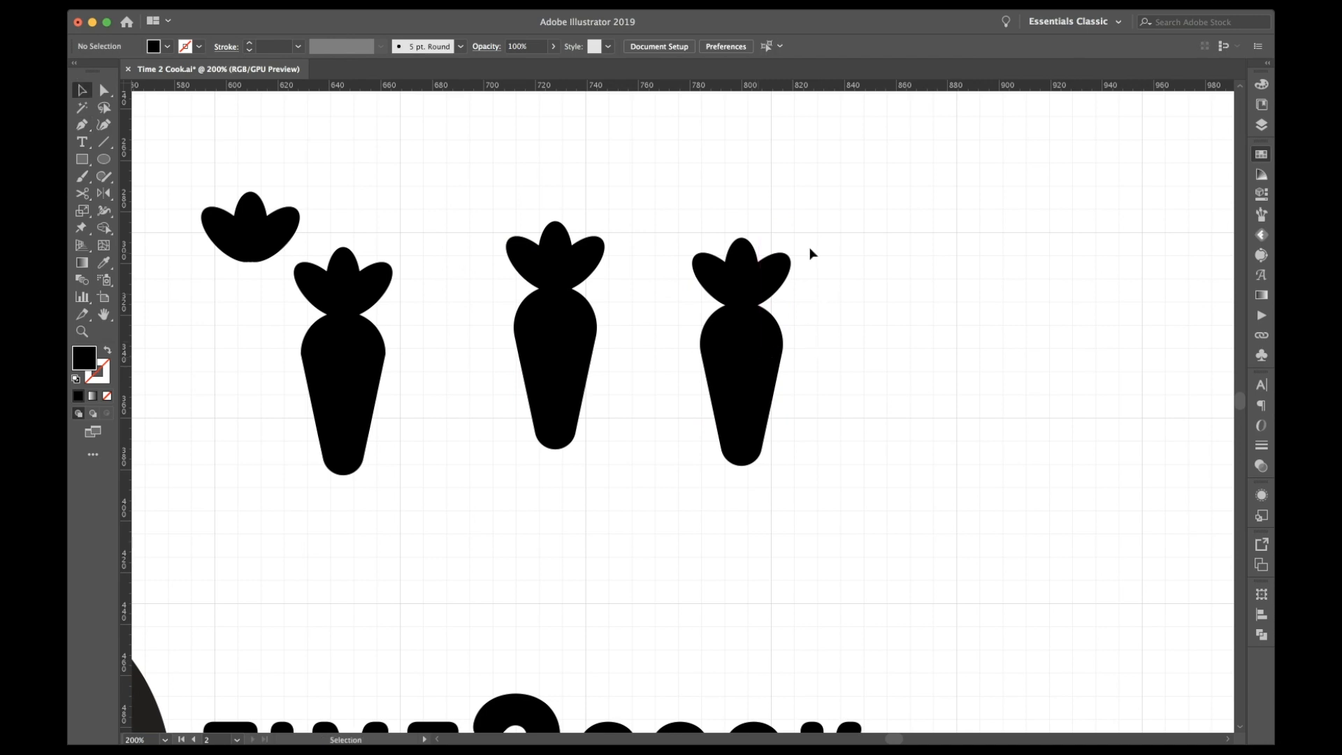
# Step: Unite the leaves and body of the rightmost carrot into a single shape
pyautogui.moveTo(811, 253); pyautogui.dragTo(687, 360)
pyautogui.moveTo(810, 255); pyautogui.dragTo(689, 360)
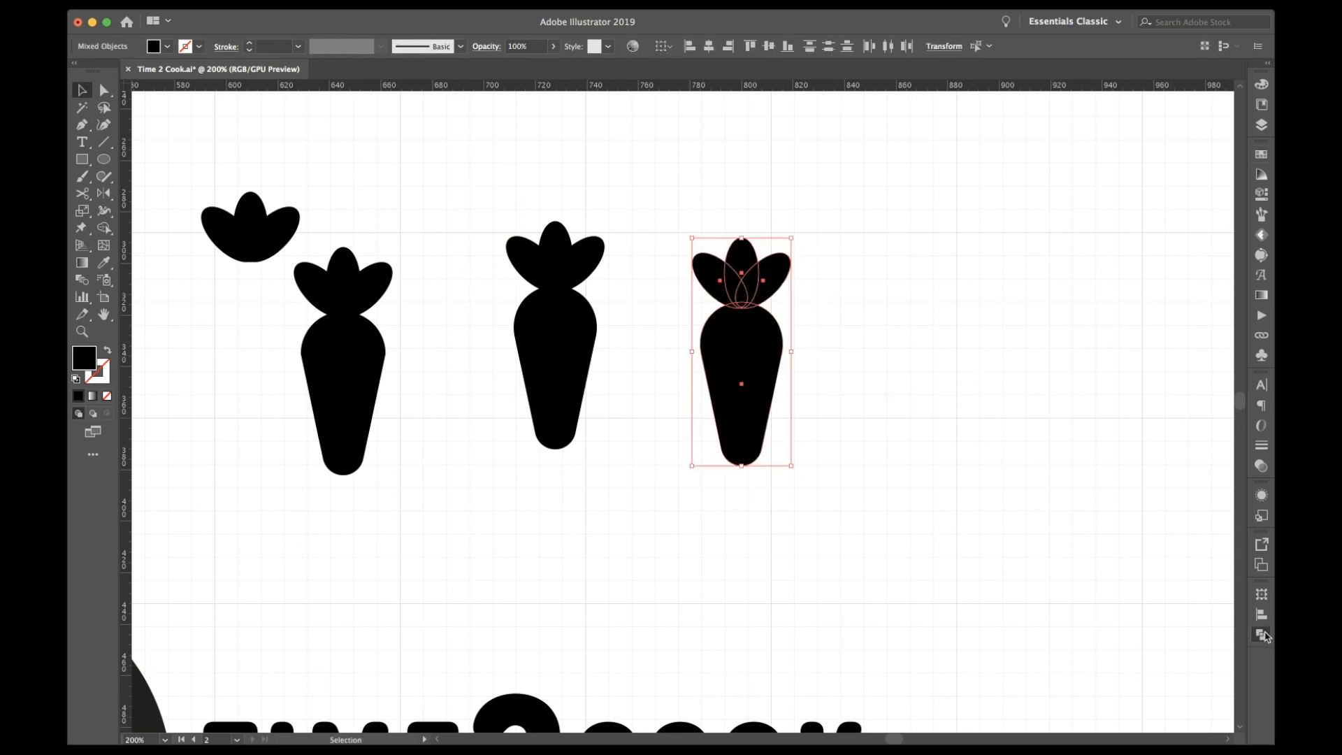
pyautogui.click(1089, 630)
pyautogui.click(875, 398)
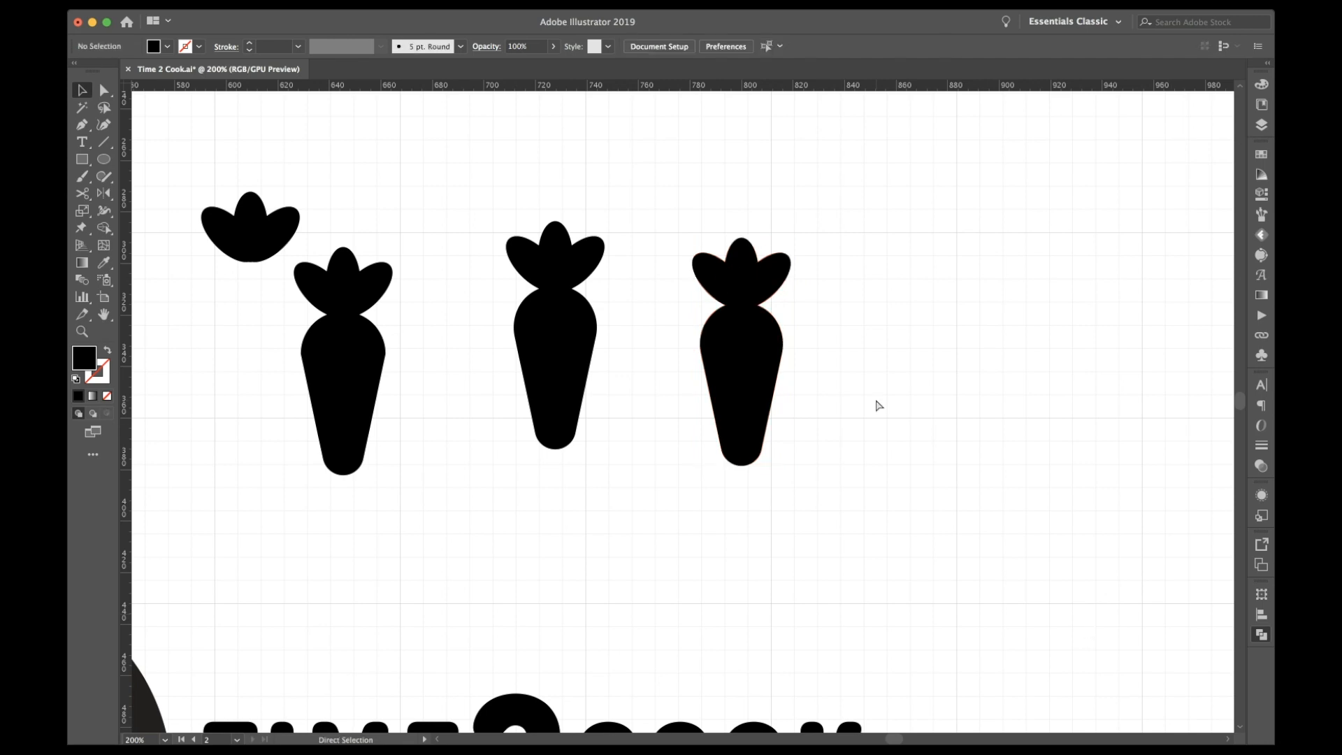
# Step: Rotate the united carrot to near horizontal and place it inside the clock ring as a mouth below the eyes
pyautogui.press('super+minus')
pyautogui.press('super+minus')
pyautogui.scroll(-2, 875, 399)
pyautogui.hscroll(-2, 875, 398)
pyautogui.click(791, 307)
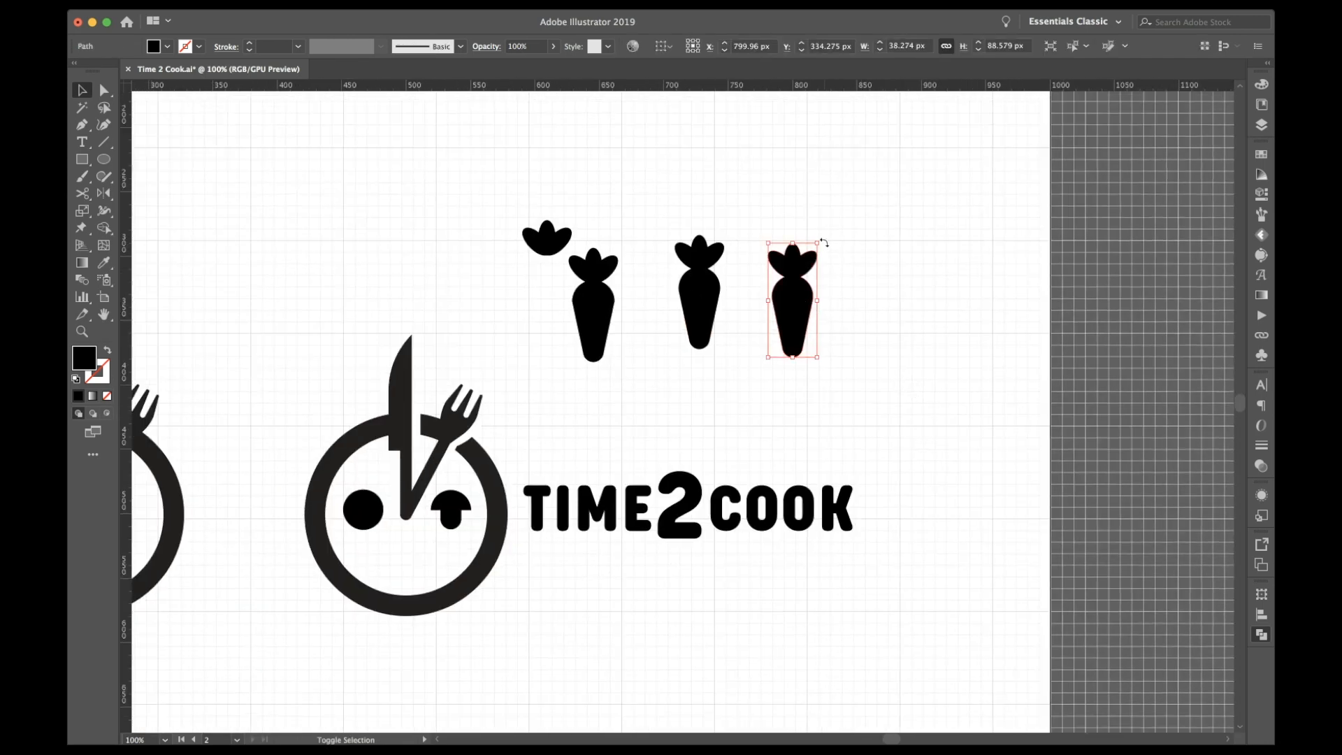
pyautogui.moveTo(819, 241); pyautogui.dragTo(870, 353)
pyautogui.moveTo(797, 307); pyautogui.dragTo(439, 541)
pyautogui.click(566, 622)
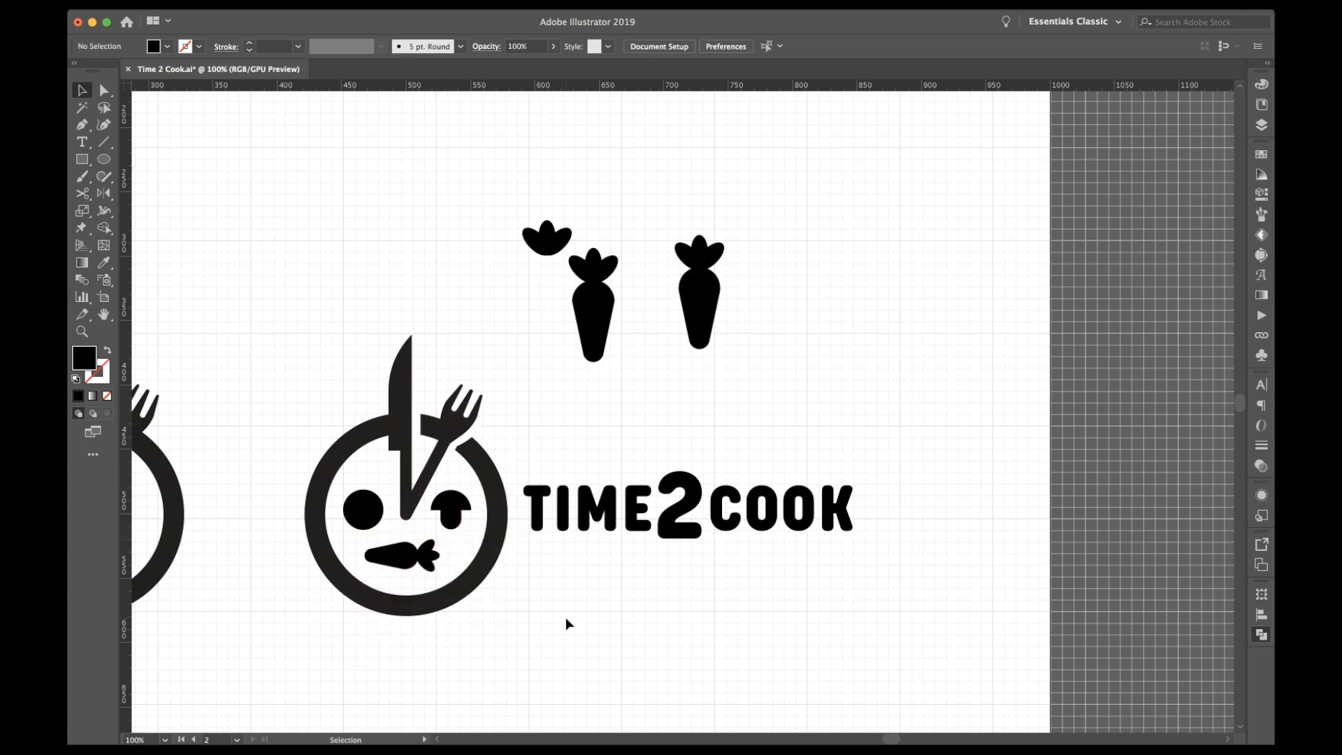
# Step: Enlarge the carrot mouth slightly and reposition it beneath the clock hands
pyautogui.click(433, 559)
pyautogui.moveTo(441, 542)
pyautogui.mouseDown()
pyautogui.moveTo(451, 537)
pyautogui.moveTo(433, 563)
pyautogui.mouseUp()
pyautogui.click(507, 587)
pyautogui.click(548, 601)
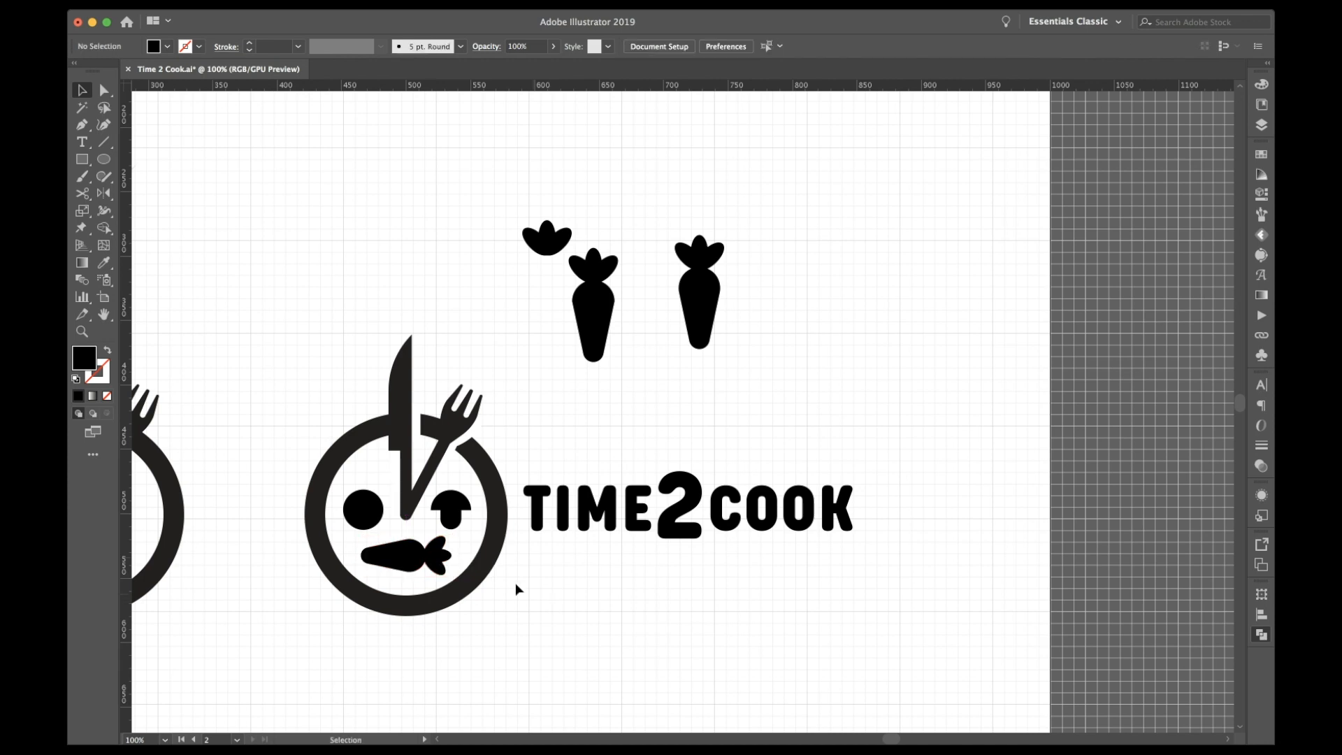
# Step: Try the mushroom eye upside down and tilted diagonally inside the clock ring
pyautogui.click(368, 513)
pyautogui.click(453, 505)
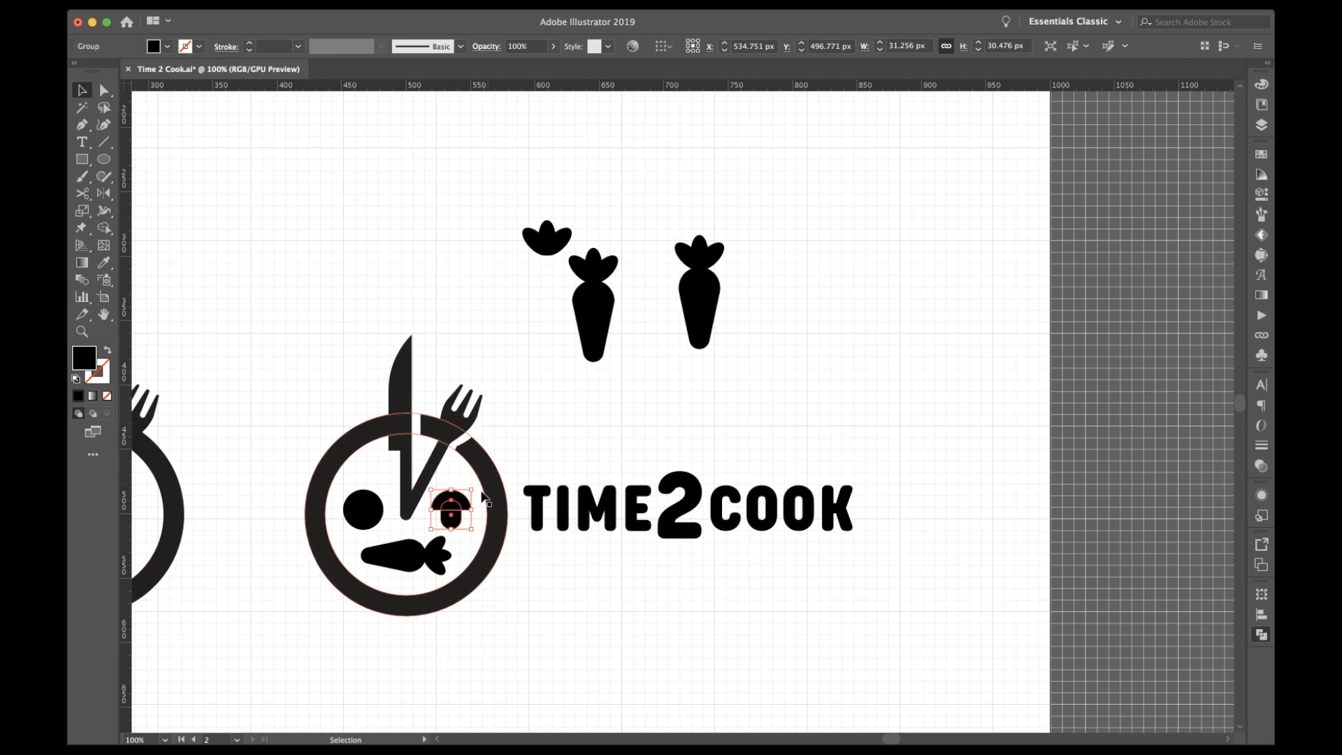
pyautogui.click(510, 463)
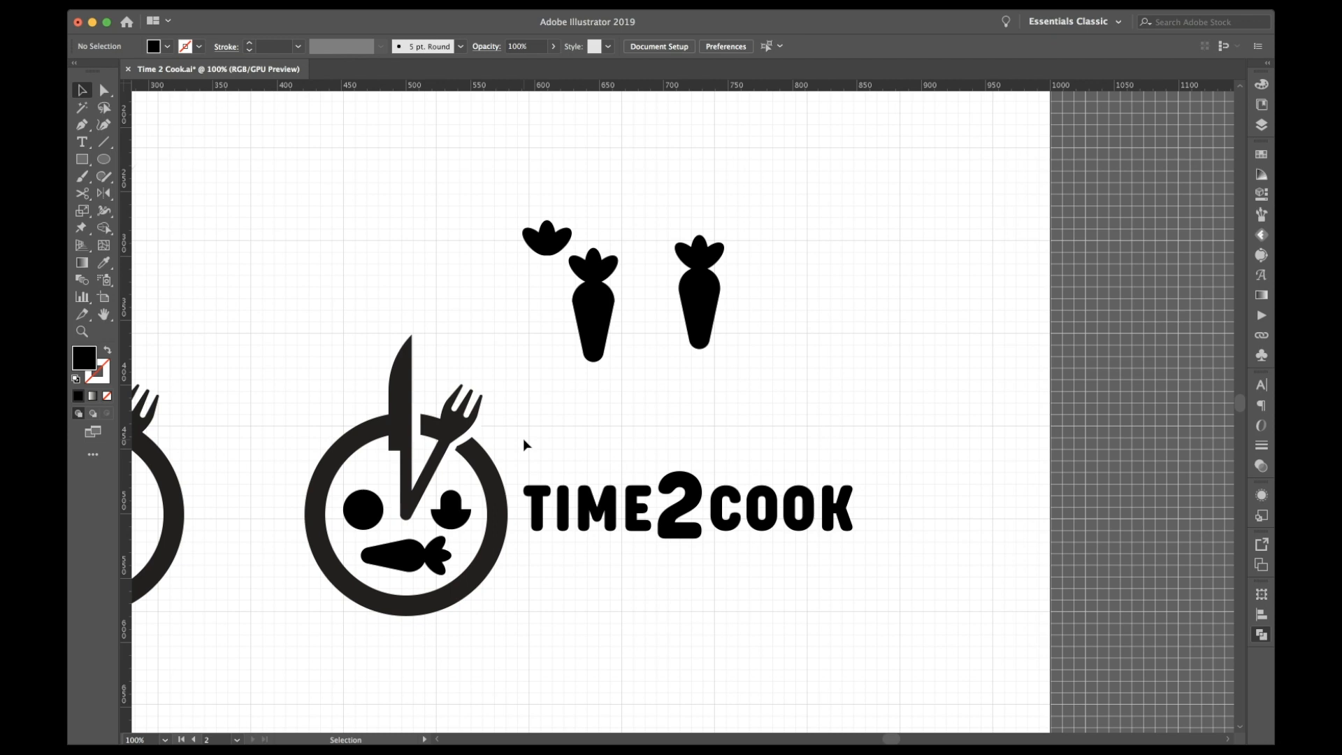
pyautogui.click(453, 518)
pyautogui.moveTo(472, 536); pyautogui.dragTo(464, 478)
pyautogui.click(545, 409)
pyautogui.click(453, 510)
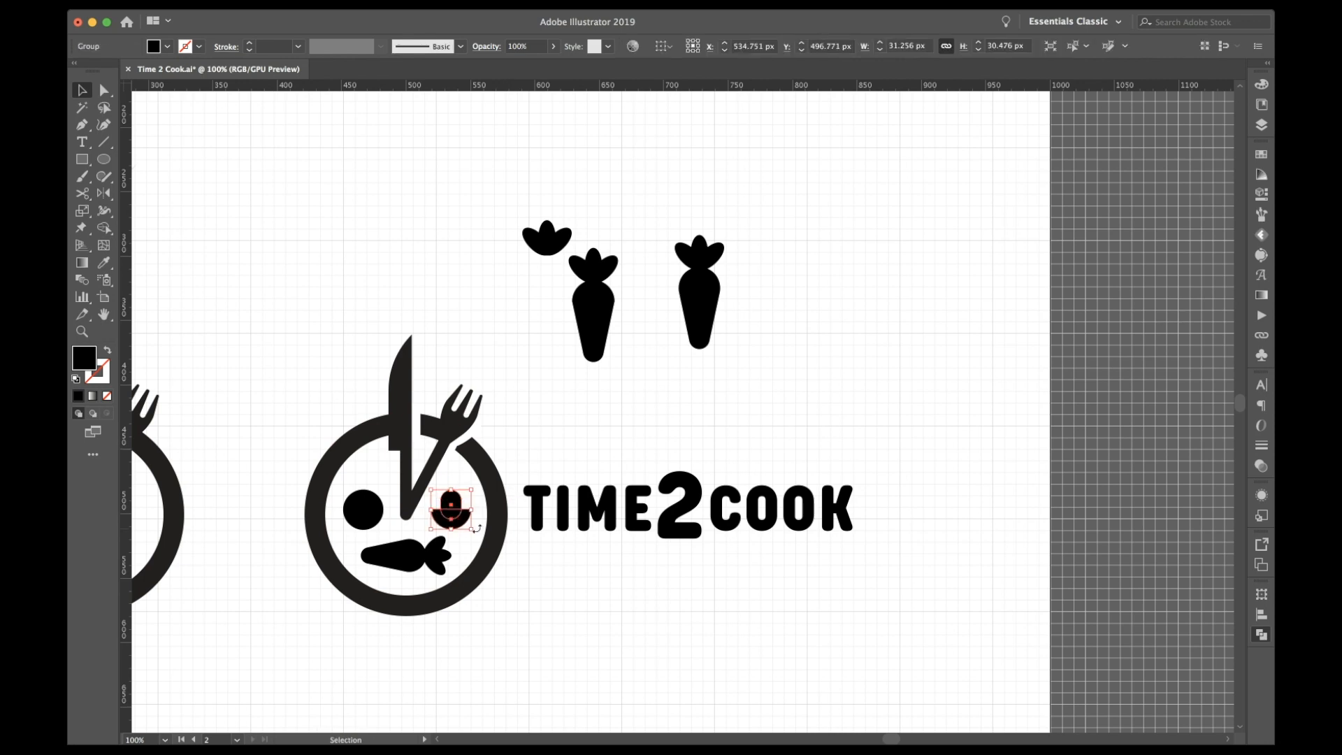
pyautogui.moveTo(474, 536); pyautogui.dragTo(530, 446)
pyautogui.click(529, 446)
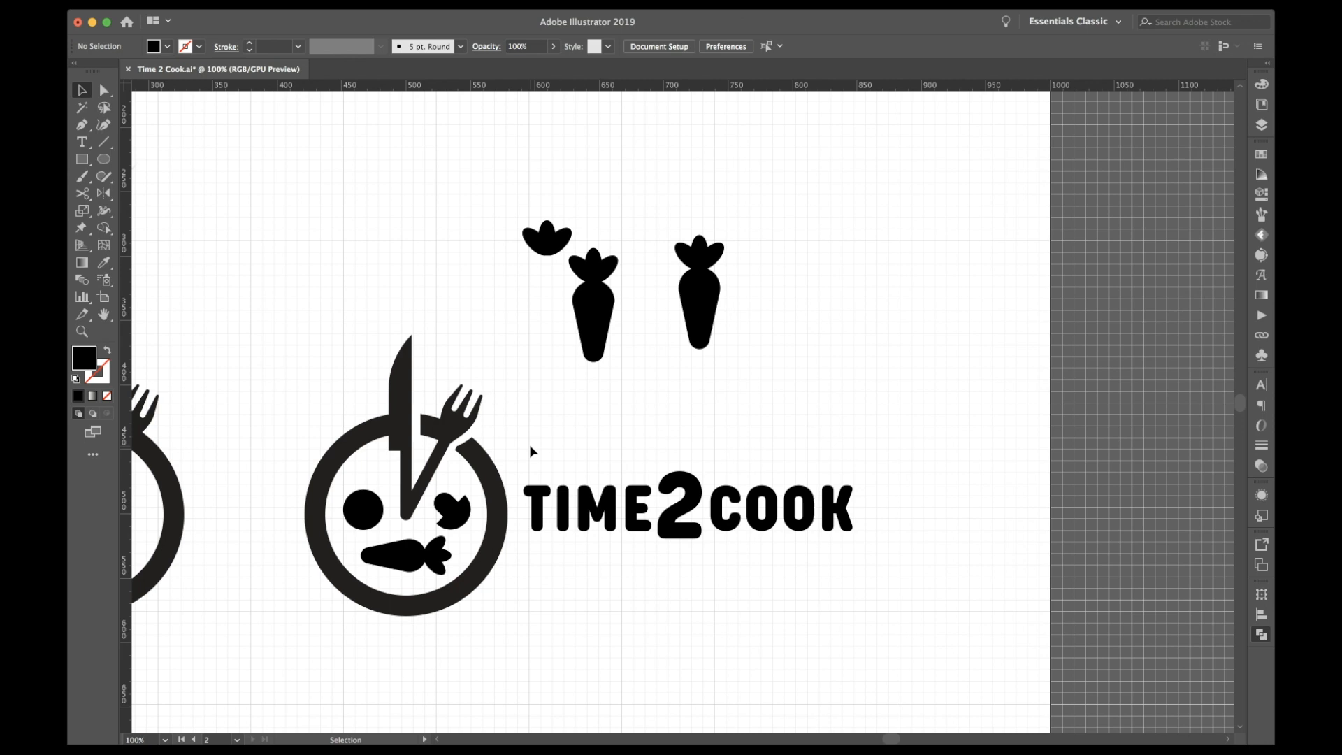
# Step: Mirror the carrot mouth horizontally so that its leaves point to the left
pyautogui.hscroll(-1, 530, 448)
pyautogui.click(430, 551)
pyautogui.press('o')
pyautogui.moveTo(603, 119); pyautogui.dragTo(258, 300)
pyautogui.press('v')
pyautogui.click(546, 424)
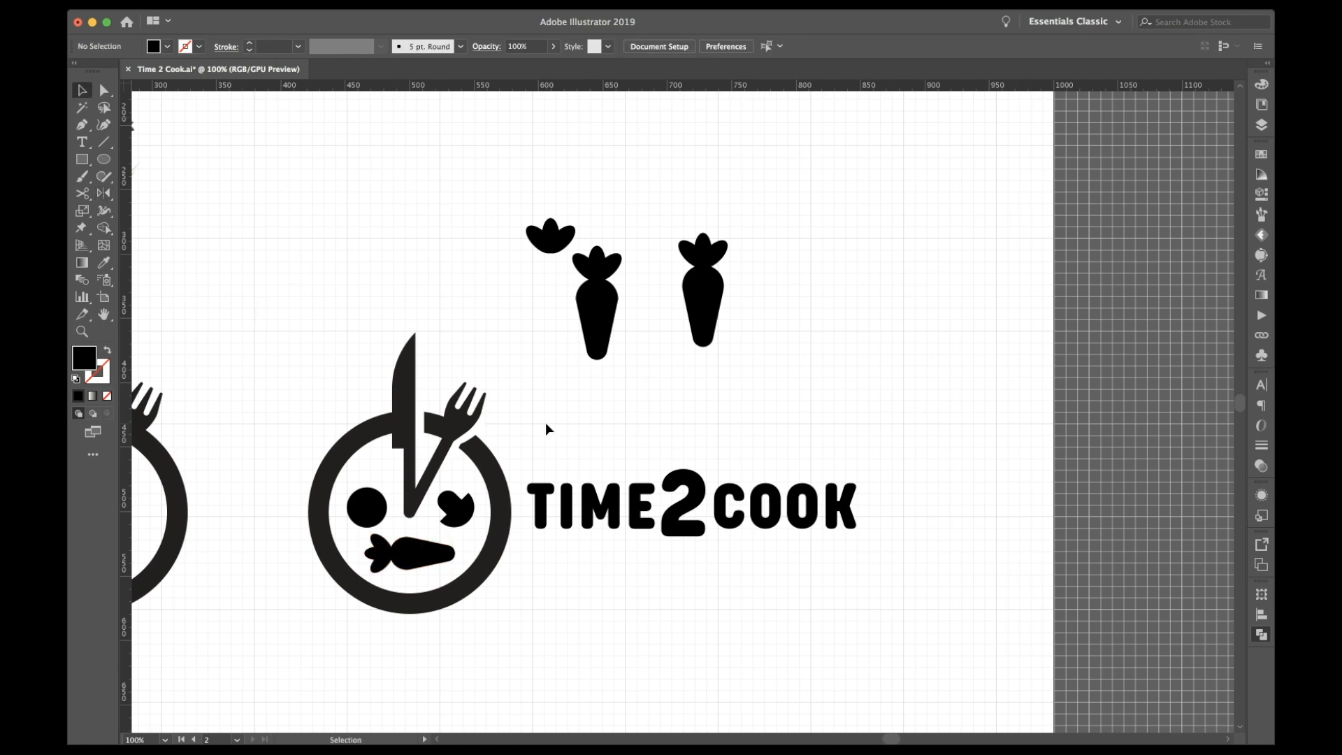
# Step: Rotate the mushroom eye sideways so that its stem points left toward the clock hands
pyautogui.hscroll(-2, 546, 423)
pyautogui.click(385, 497)
pyautogui.keyDown('shift'); pyautogui.click(483, 501); pyautogui.keyUp('shift')
pyautogui.click(599, 396)
pyautogui.click(485, 508)
pyautogui.moveTo(508, 501); pyautogui.dragTo(495, 485)
pyautogui.click(550, 420)
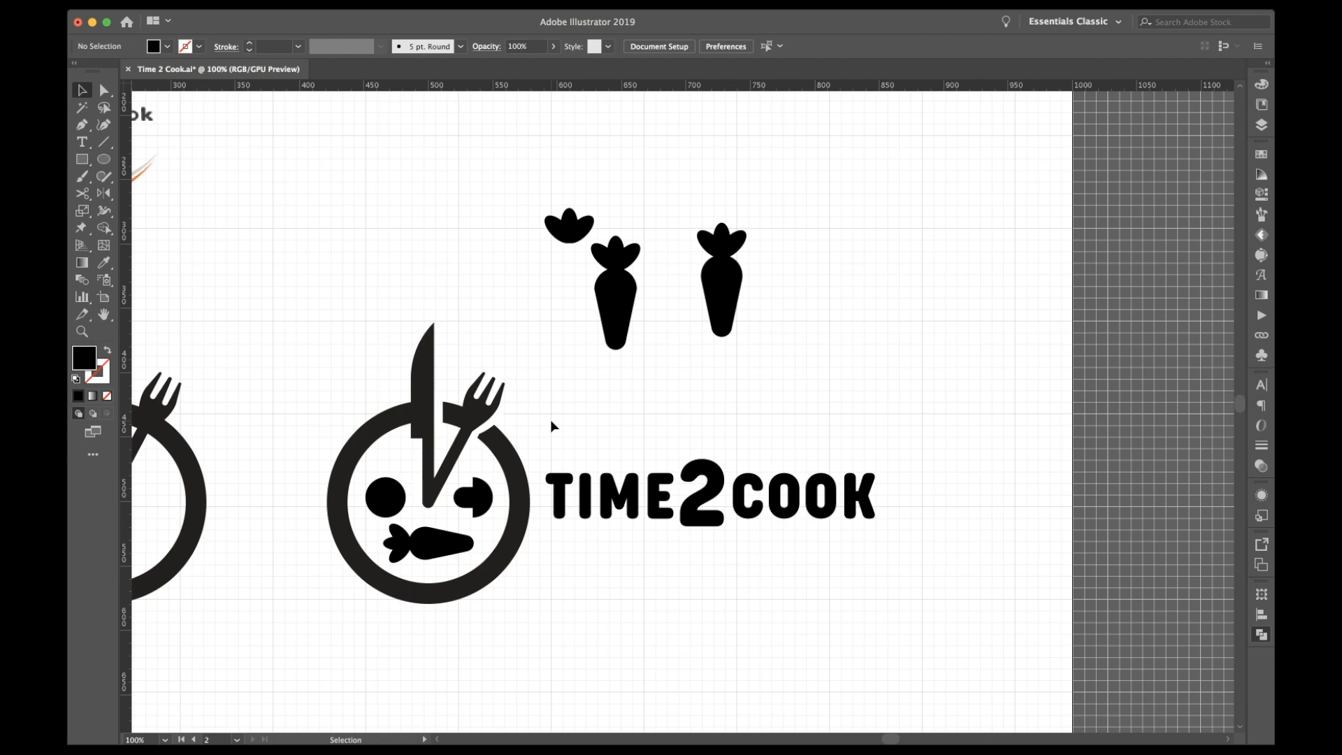
pyautogui.press('super+minus')
pyautogui.press('super+minus')
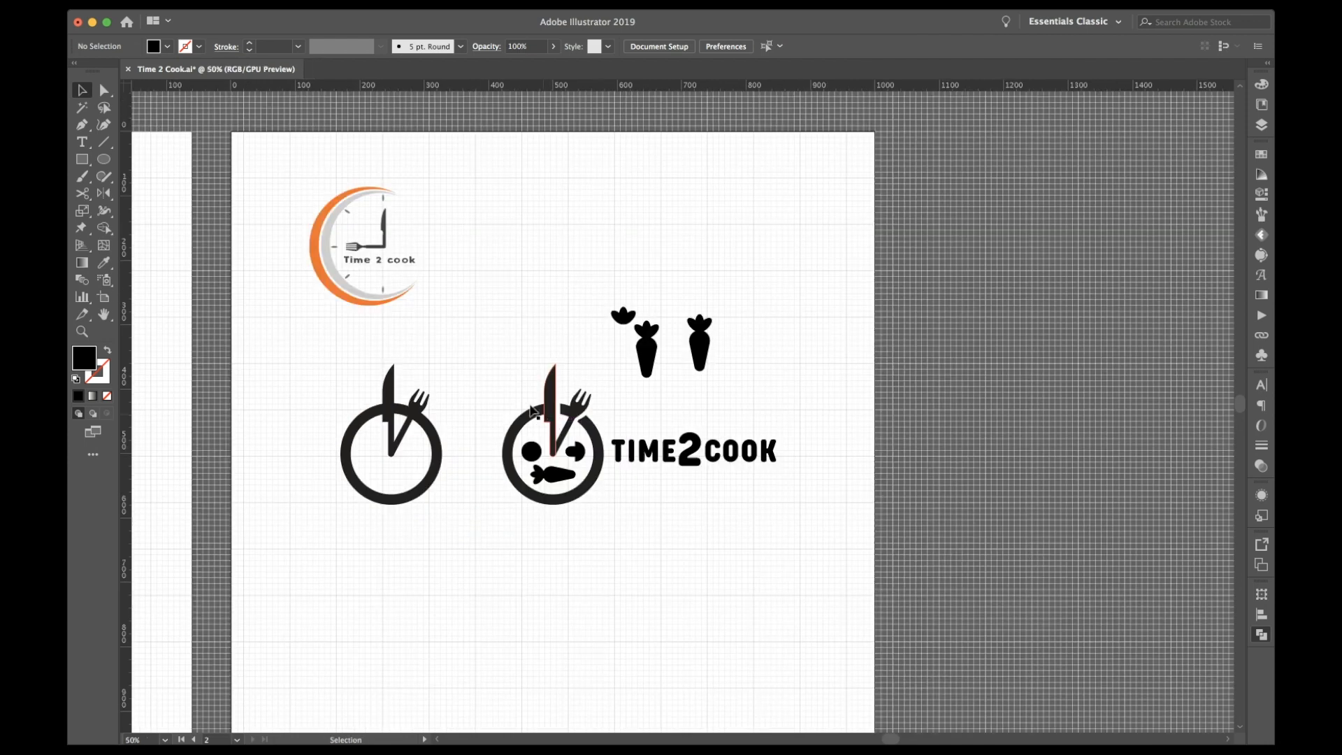
pyautogui.moveTo(492, 376); pyautogui.dragTo(699, 551)
pyautogui.click(789, 414)
pyautogui.moveTo(787, 410); pyautogui.dragTo(550, 421)
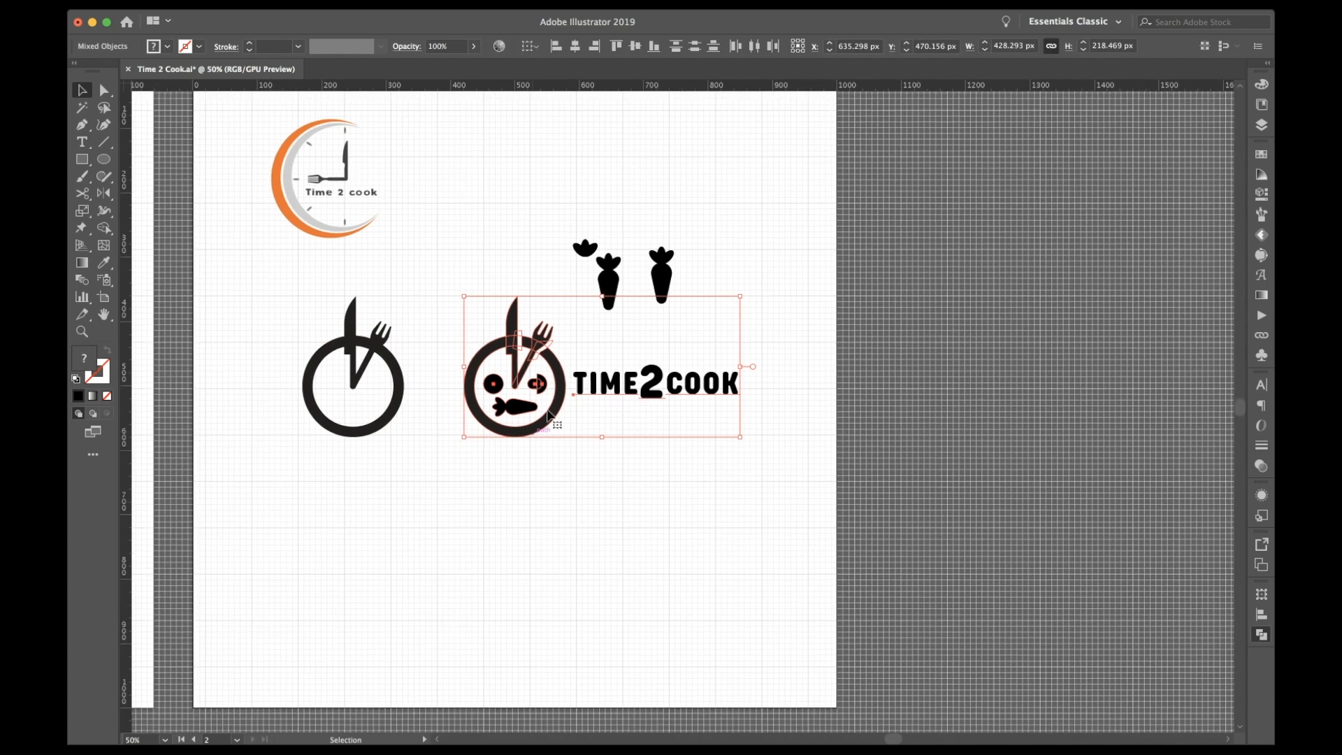
pyautogui.hscroll(4, 642, 386)
pyautogui.scroll(1, 641, 386)
pyautogui.click(643, 320)
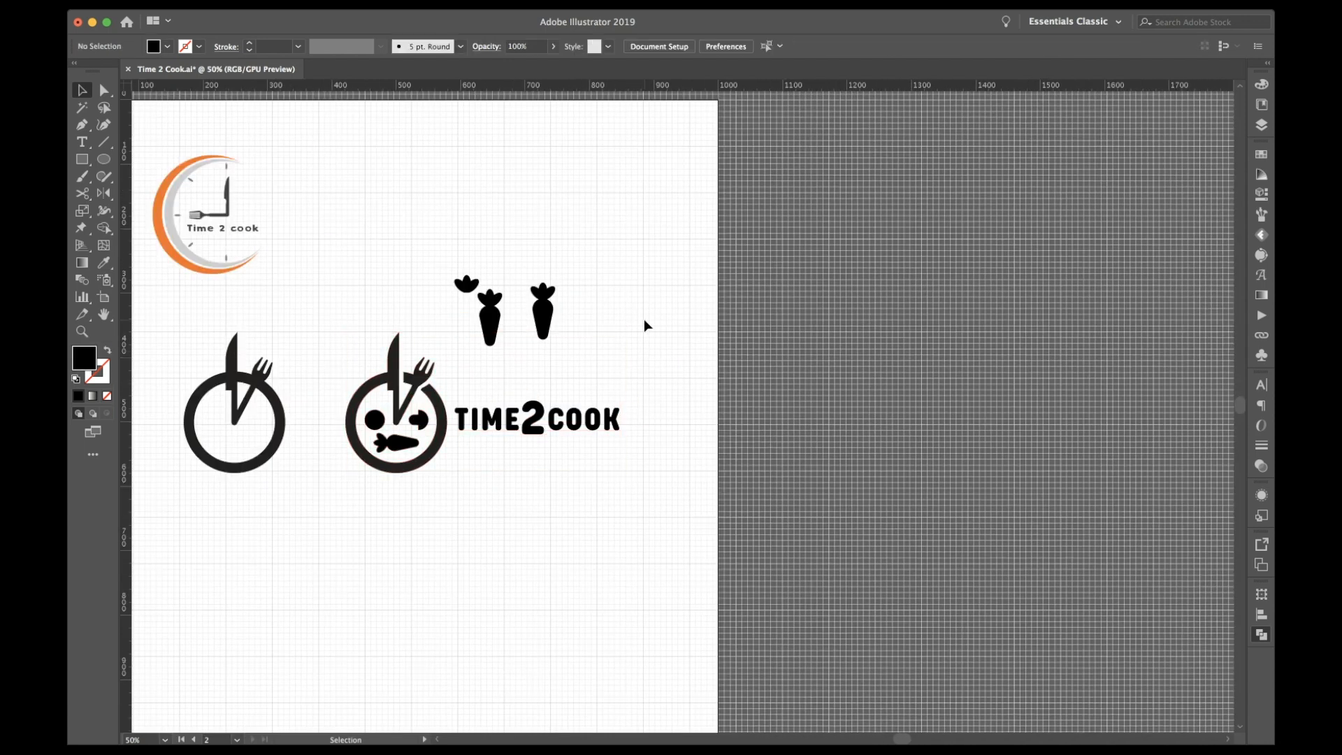
# Step: Draw a new landscape artboard about 645 px wide to the right of the existing artboard
pyautogui.hscroll(4, 643, 318)
pyautogui.scroll(1, 643, 319)
pyautogui.click(105, 297)
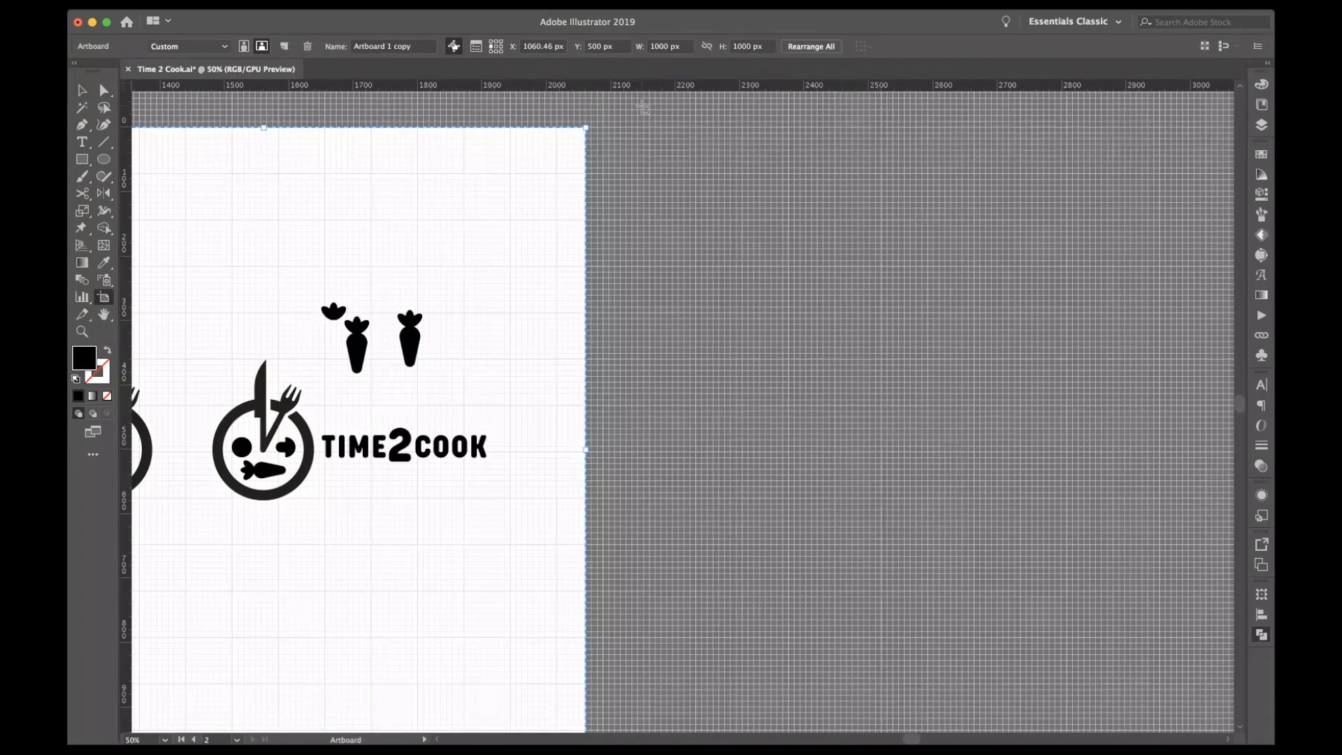
pyautogui.moveTo(640, 150); pyautogui.dragTo(1056, 404)
pyautogui.press('Escape')
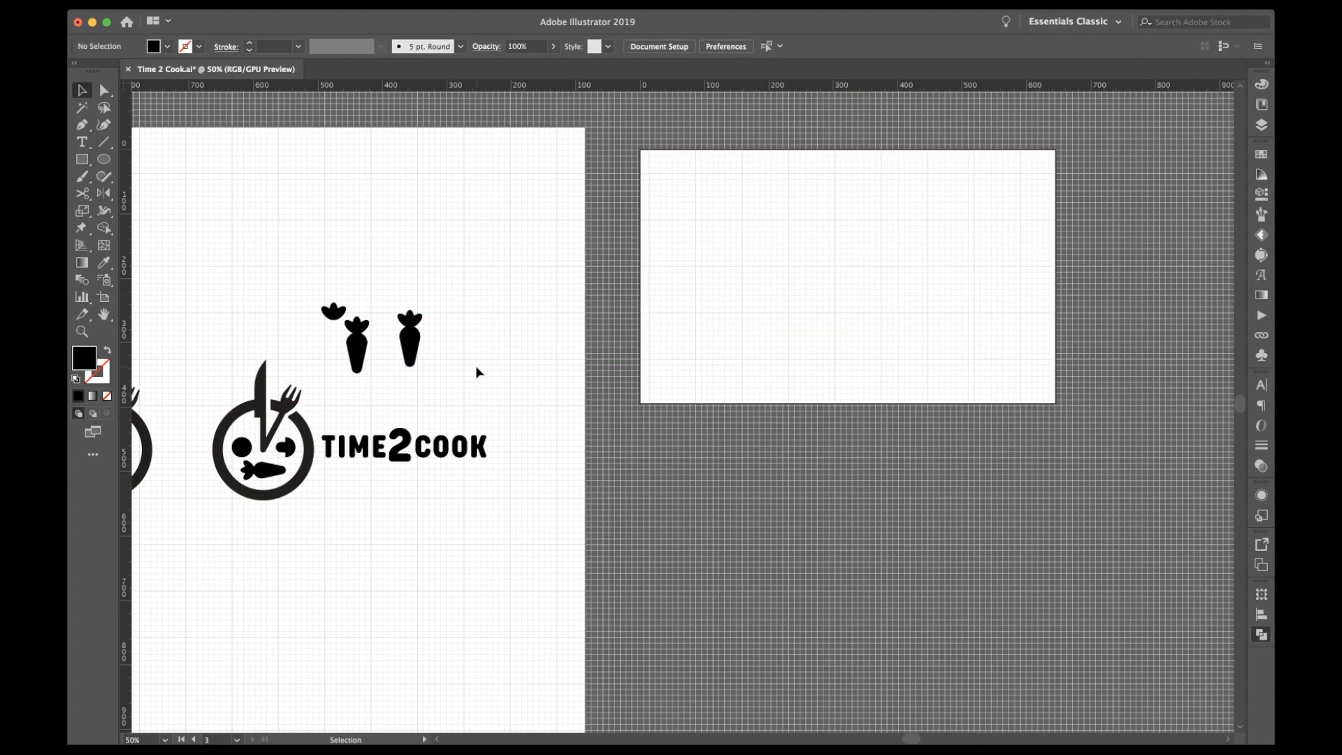
# Step: Try placing a copy of the face logo and TIME2COOK wordmark on the new artboard
pyautogui.moveTo(210, 397); pyautogui.dragTo(477, 513)
pyautogui.moveTo(433, 439); pyautogui.dragTo(935, 279)
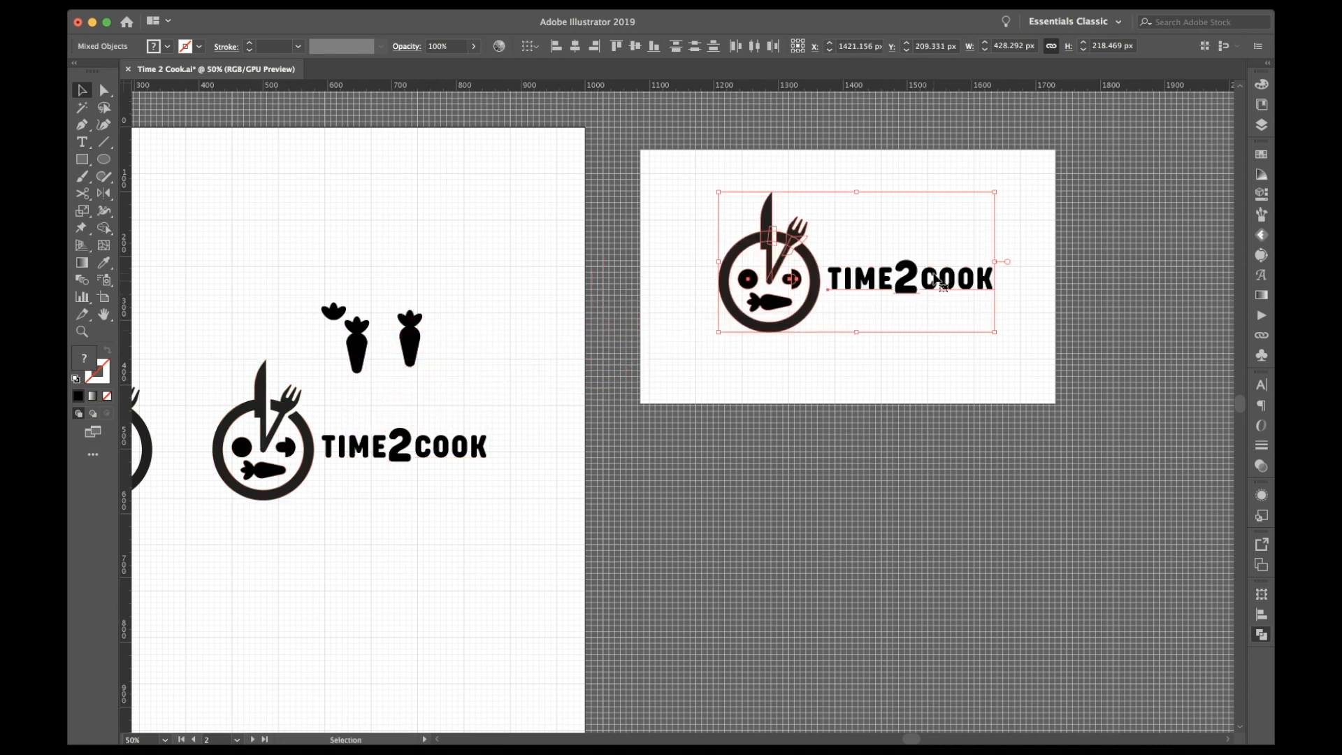
pyautogui.press('super+z')
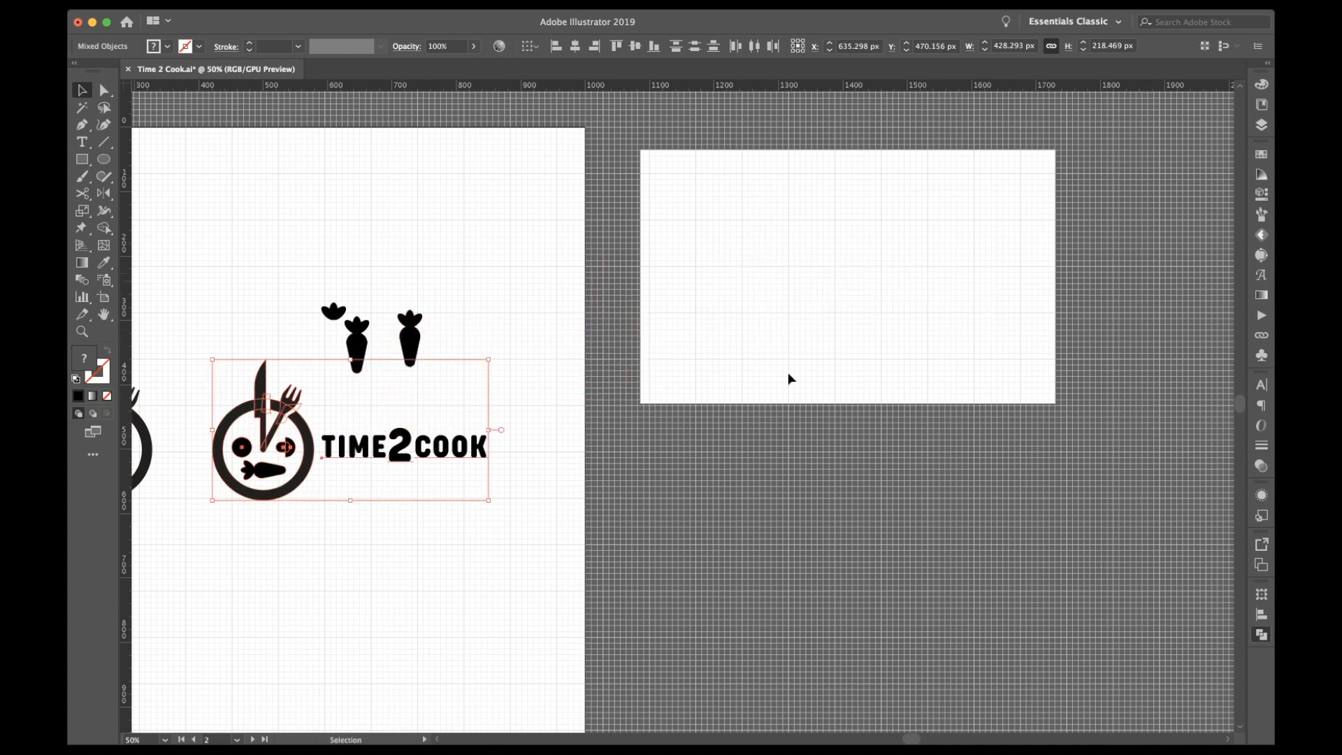
# Step: Place a copy of the face logo and TIME2COOK wordmark below the original on the same artboard
pyautogui.scroll(-4, 787, 372)
pyautogui.hscroll(-3, 787, 372)
pyautogui.moveTo(513, 348); pyautogui.dragTo(542, 543)
pyautogui.press('super+equal')
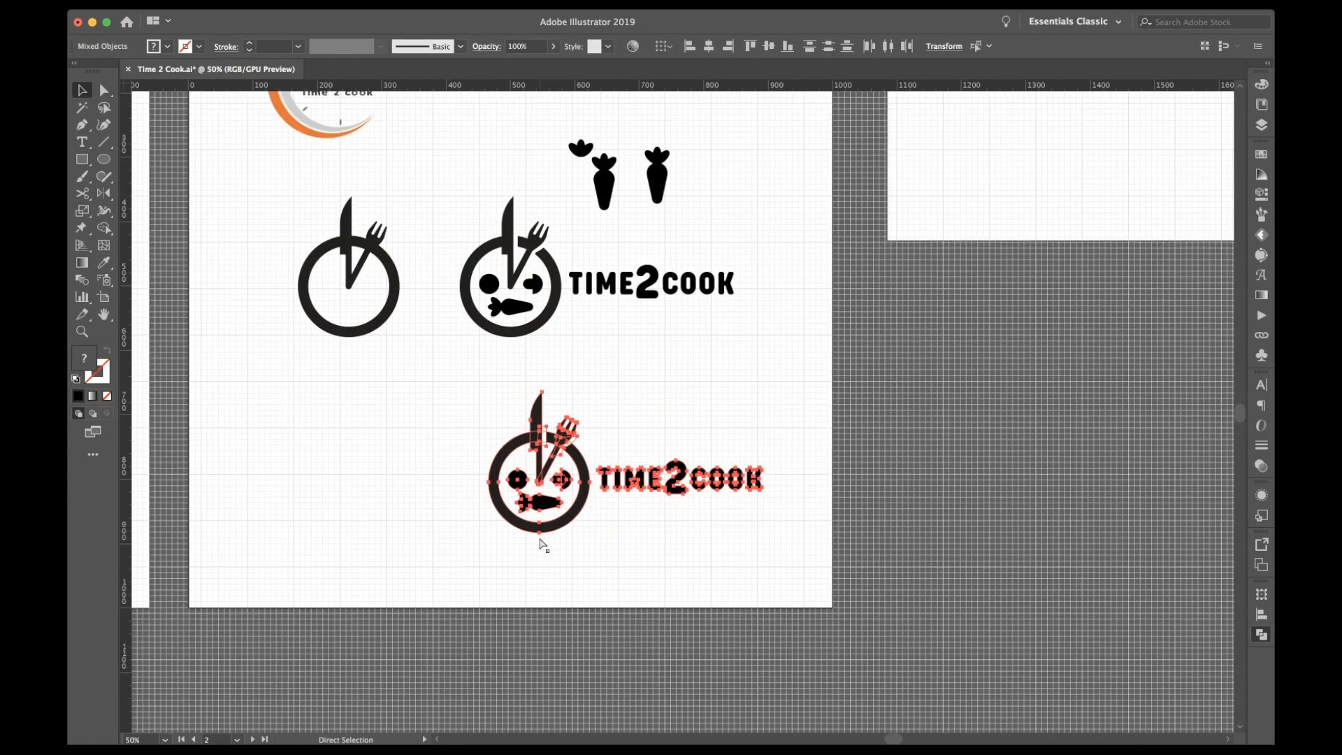
pyautogui.press('super+equal')
pyautogui.press('super+equal')
pyautogui.click(644, 326)
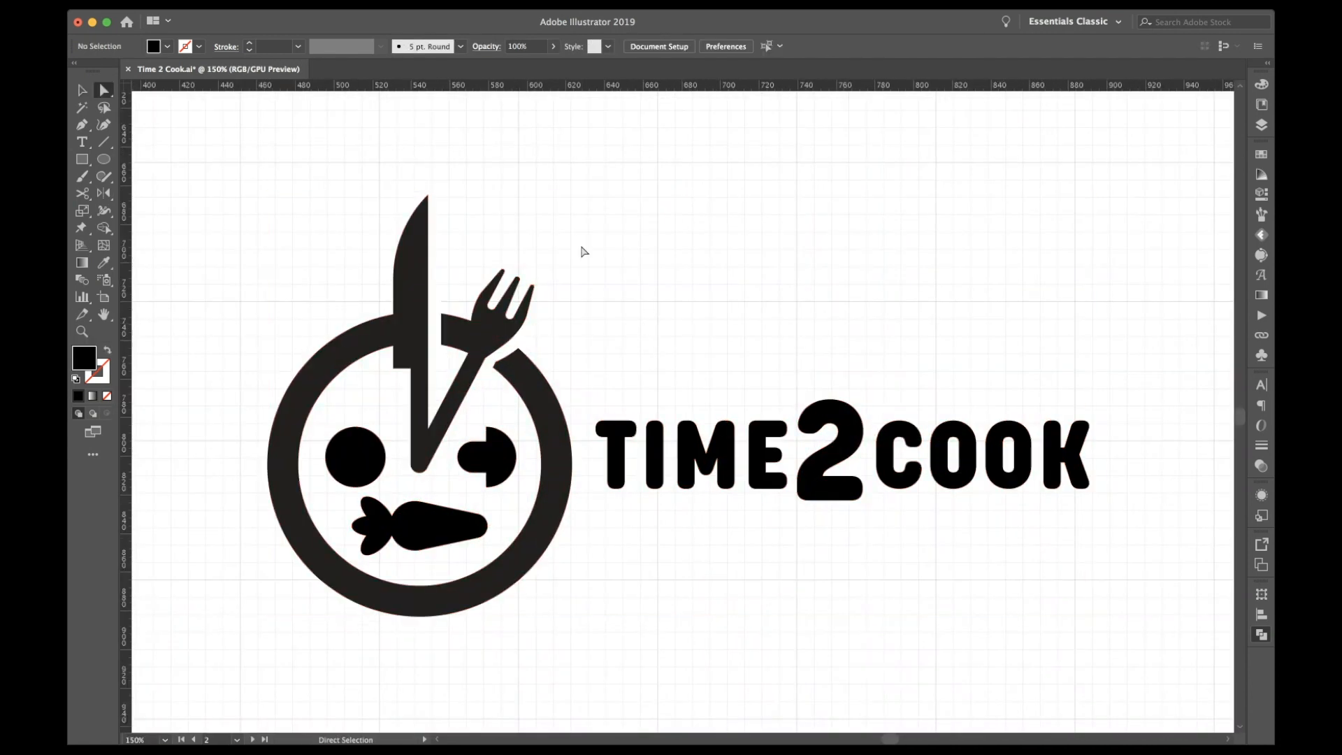
# Step: Merge the copy's clock ring, knife and fork with Shape Builder and remove the leftover cutout pieces beside the knife
pyautogui.press('v')
pyautogui.moveTo(348, 249); pyautogui.dragTo(574, 398)
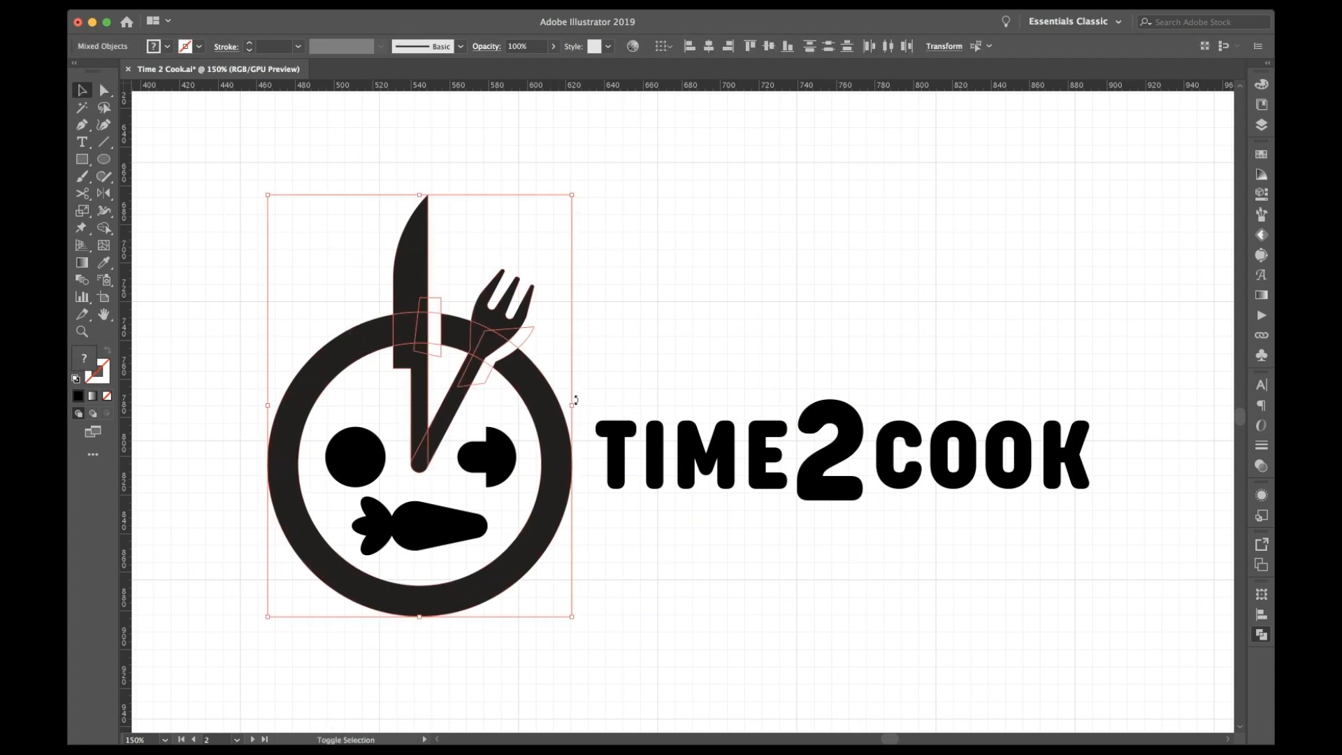
pyautogui.hotkey('shift', 'm')
pyautogui.keyDown('alt'); pyautogui.click(481, 378); pyautogui.keyUp('alt')
pyautogui.press('v')
pyautogui.press('super+equal')
pyautogui.press('super+equal')
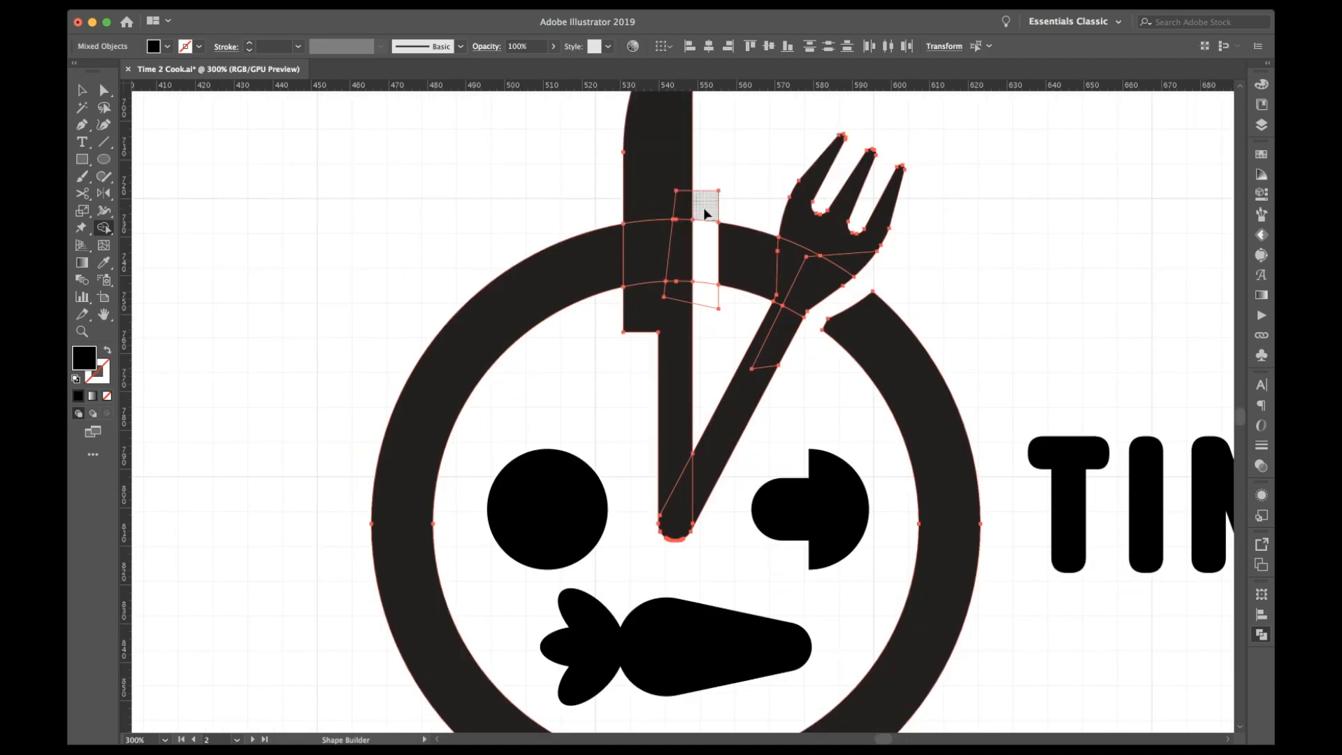
pyautogui.moveTo(704, 210)
pyautogui.mouseDown()
pyautogui.moveTo(704, 295)
pyautogui.moveTo(657, 181)
pyautogui.moveTo(678, 219)
pyautogui.mouseUp()
pyautogui.moveTo(676, 291)
pyautogui.mouseDown()
pyautogui.moveTo(678, 303)
pyautogui.moveTo(660, 301)
pyautogui.moveTo(607, 272)
pyautogui.mouseUp()
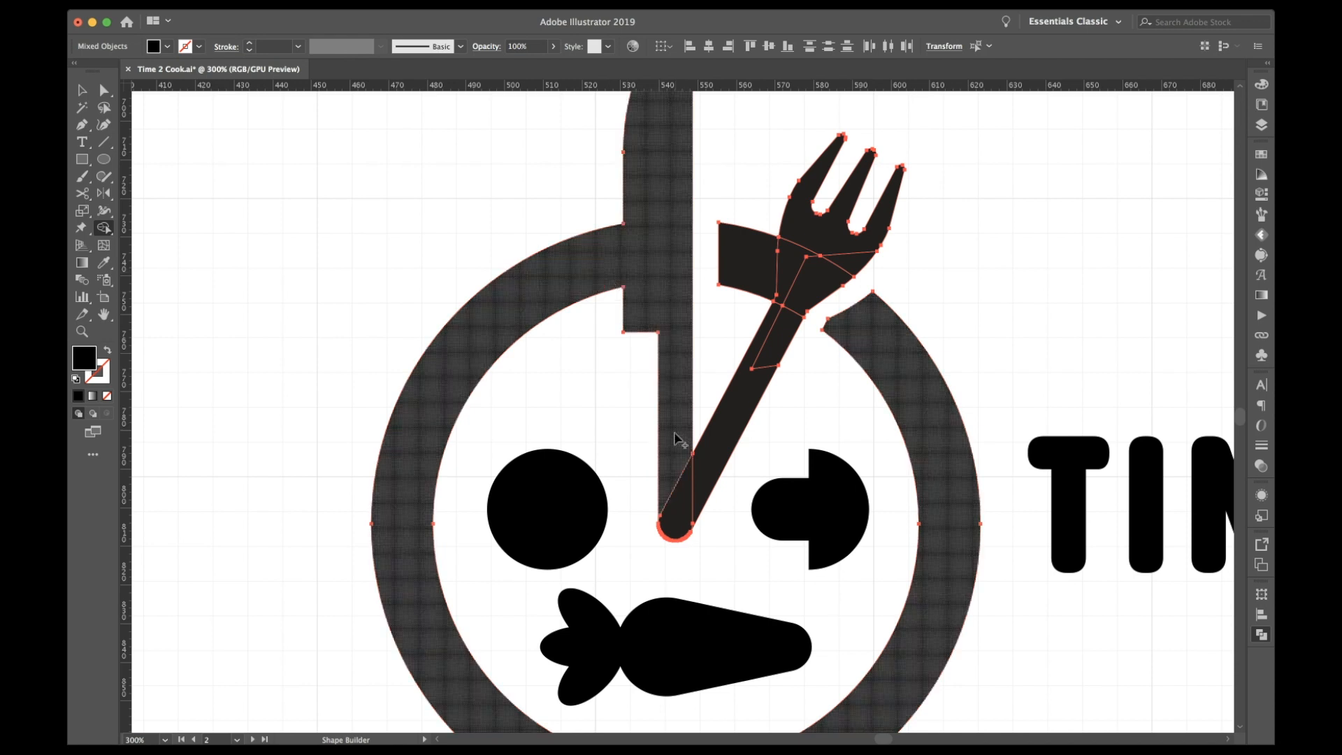
pyautogui.moveTo(677, 517)
pyautogui.mouseDown()
pyautogui.moveTo(764, 392)
pyautogui.moveTo(807, 275)
pyautogui.moveTo(743, 259)
pyautogui.moveTo(793, 269)
pyautogui.moveTo(799, 232)
pyautogui.moveTo(851, 270)
pyautogui.mouseUp()
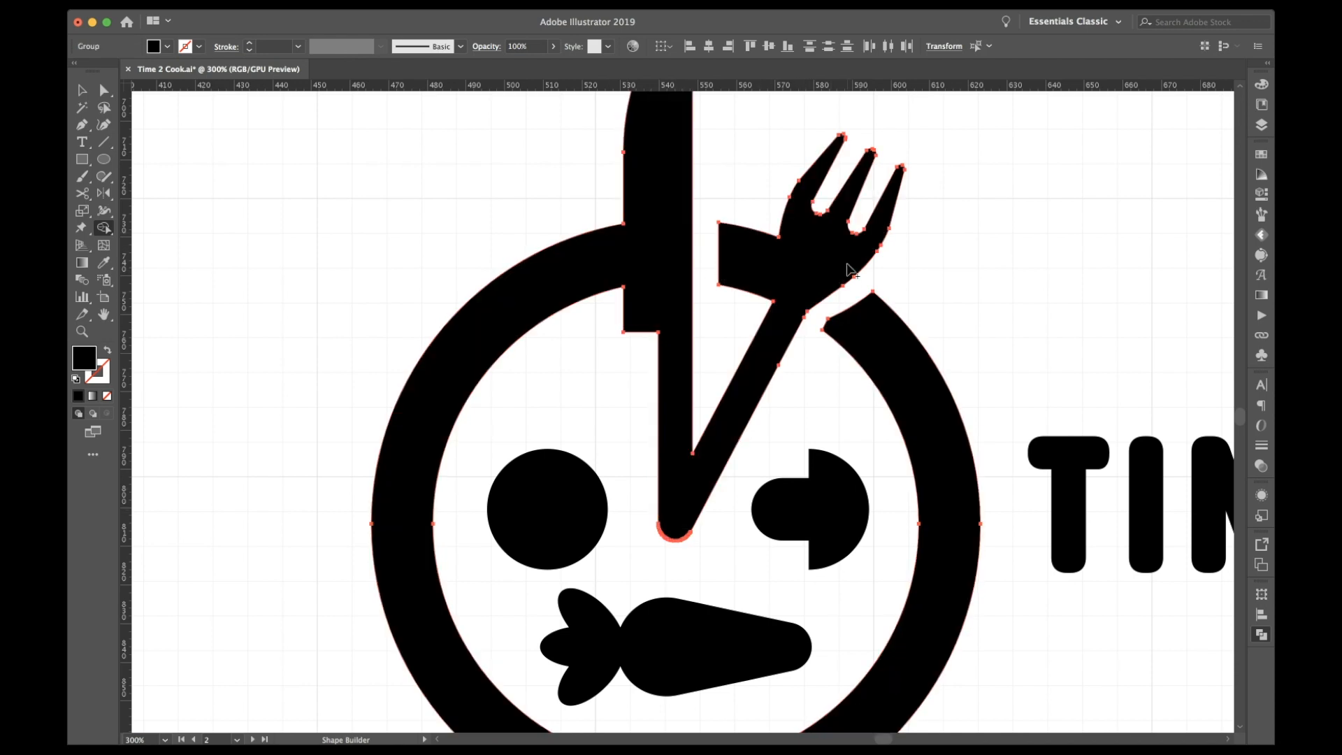
# Step: Merge the mushroom eye's cap and stem into one shape with Shape Builder
pyautogui.press('v')
pyautogui.click(793, 508)
pyautogui.hotkey('shift', 'm')
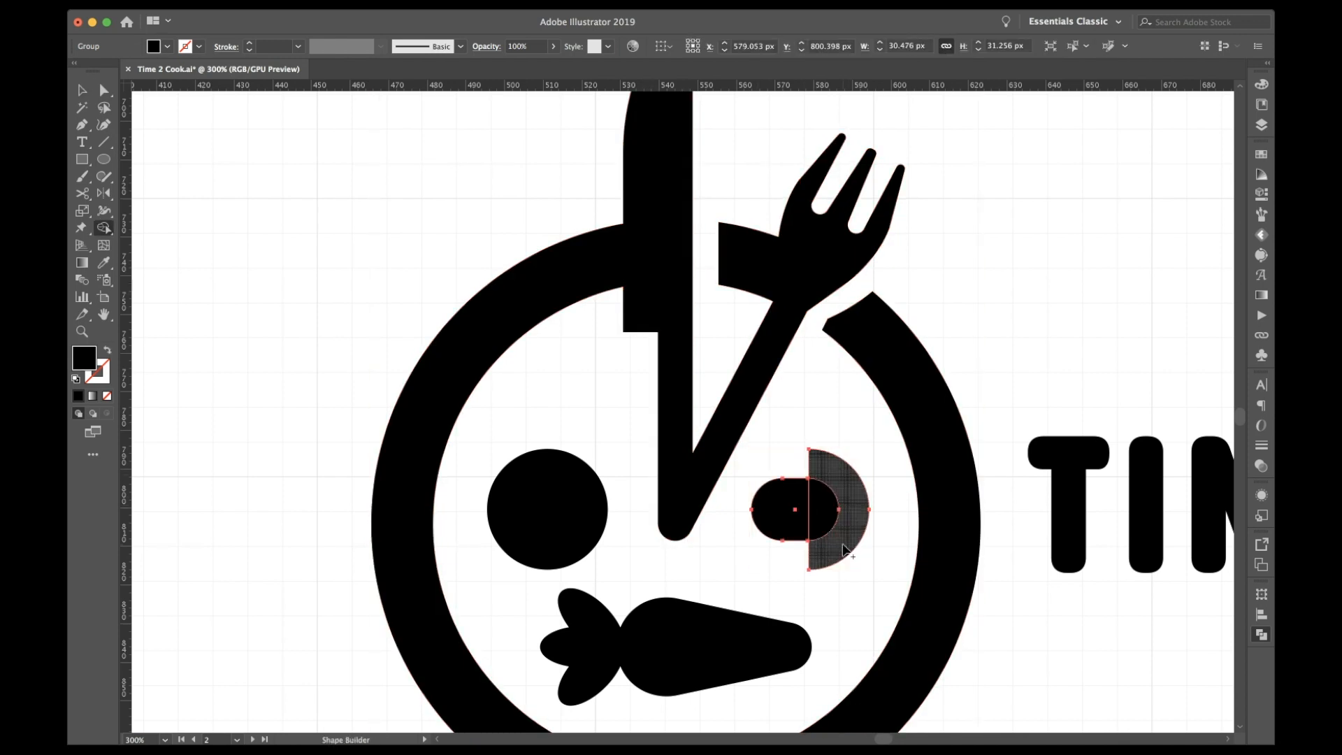
pyautogui.moveTo(838, 521); pyautogui.dragTo(789, 518)
pyautogui.press('v')
pyautogui.click(578, 500)
pyautogui.keyDown('shift'); pyautogui.click(685, 649); pyautogui.keyUp('shift')
pyautogui.click(656, 576)
pyautogui.press('super+1')
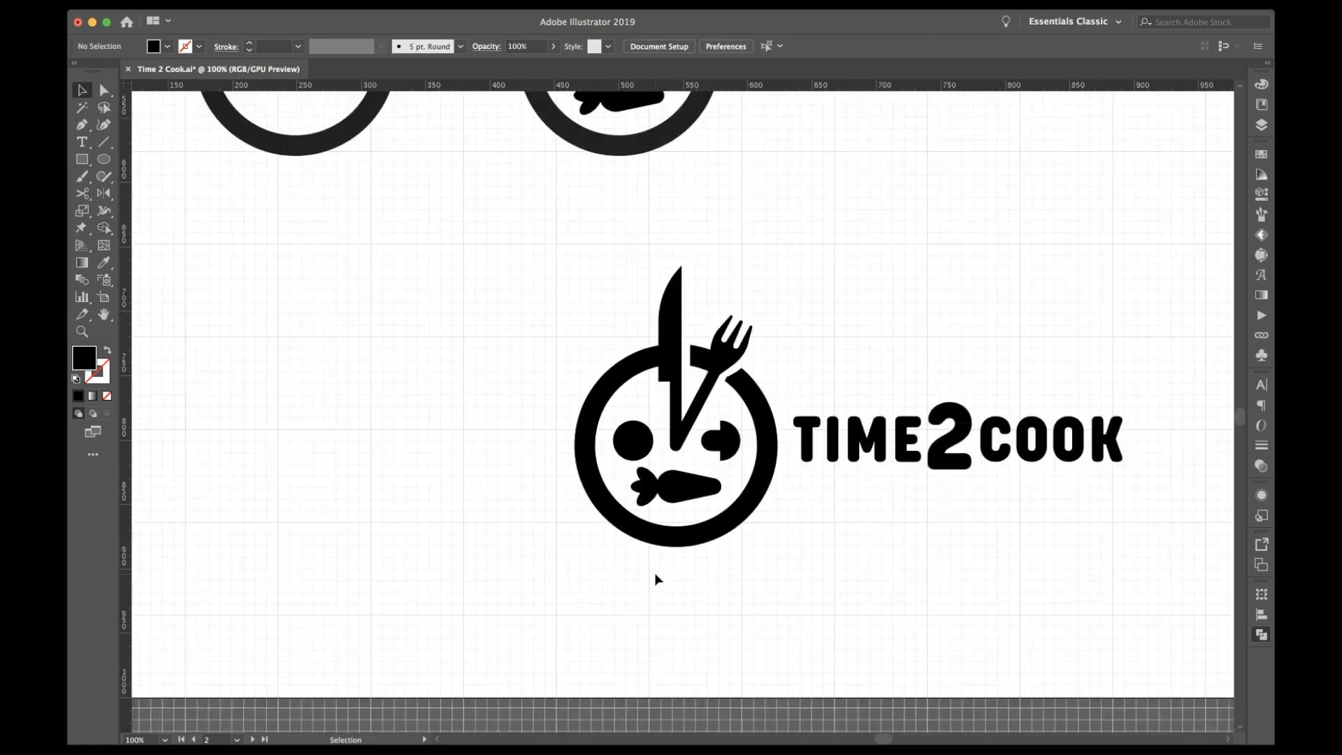
# Step: Fill the 2 in the copied TIME2COOK wordmark with the orange swatch
pyautogui.click(949, 435)
pyautogui.hscroll(4, 949, 434)
pyautogui.scroll(-1, 949, 434)
pyautogui.click(892, 353)
pyautogui.press('a')
pyautogui.click(833, 399)
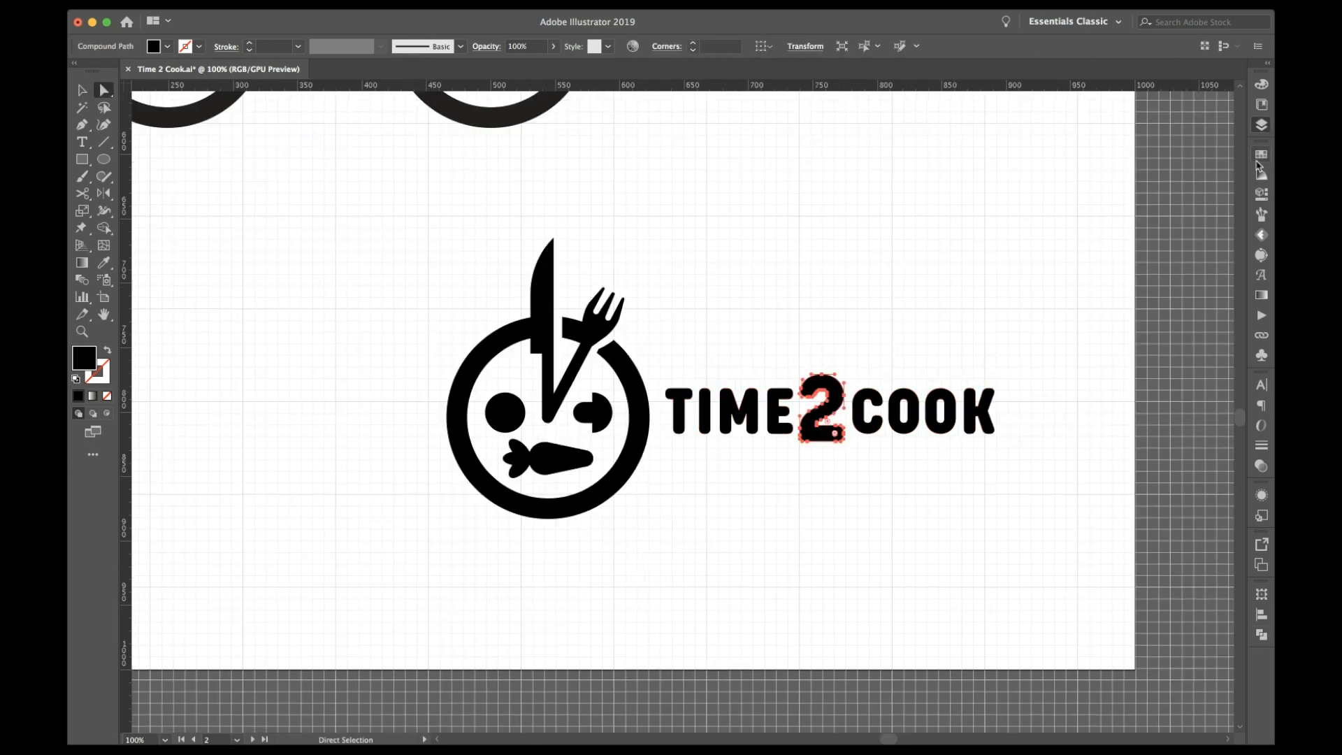
pyautogui.click(1090, 194)
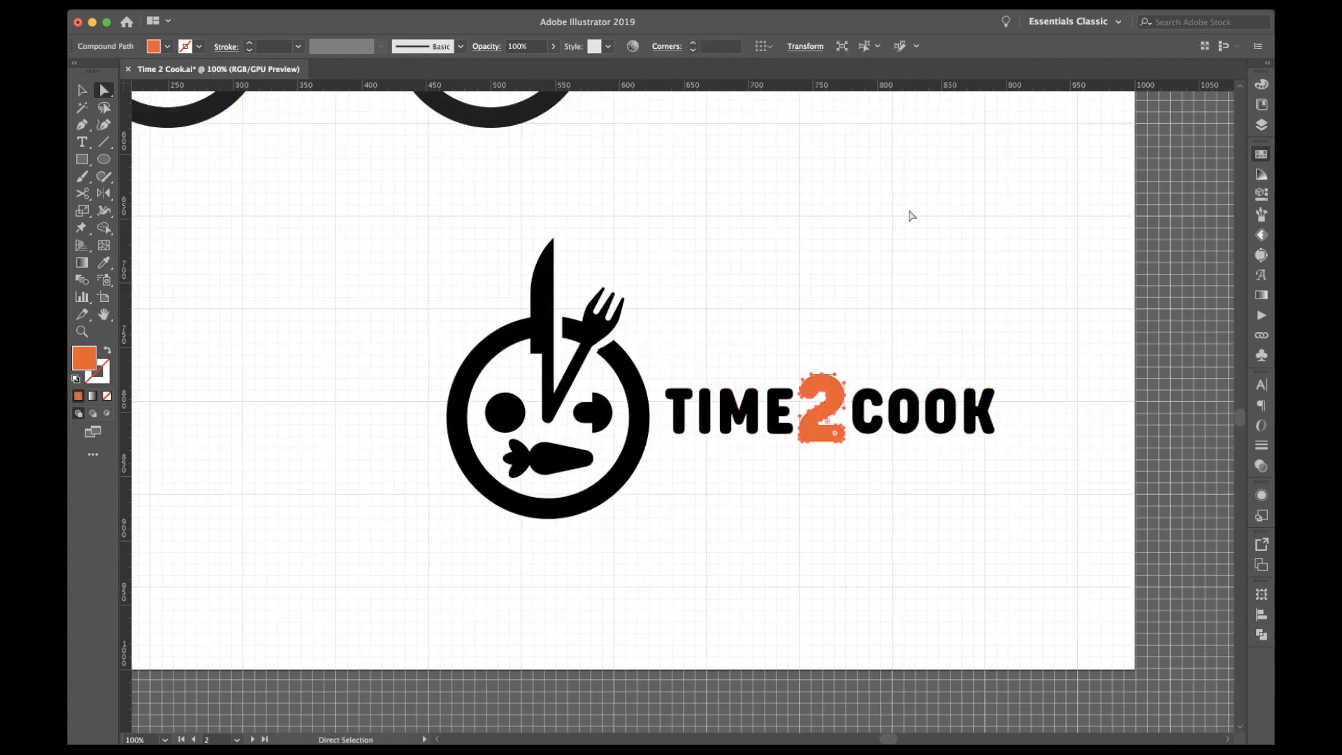
pyautogui.click(852, 233)
# Step: Try an orange fill on the merged clock ring, knife and fork
pyautogui.press('v')
pyautogui.click(629, 371)
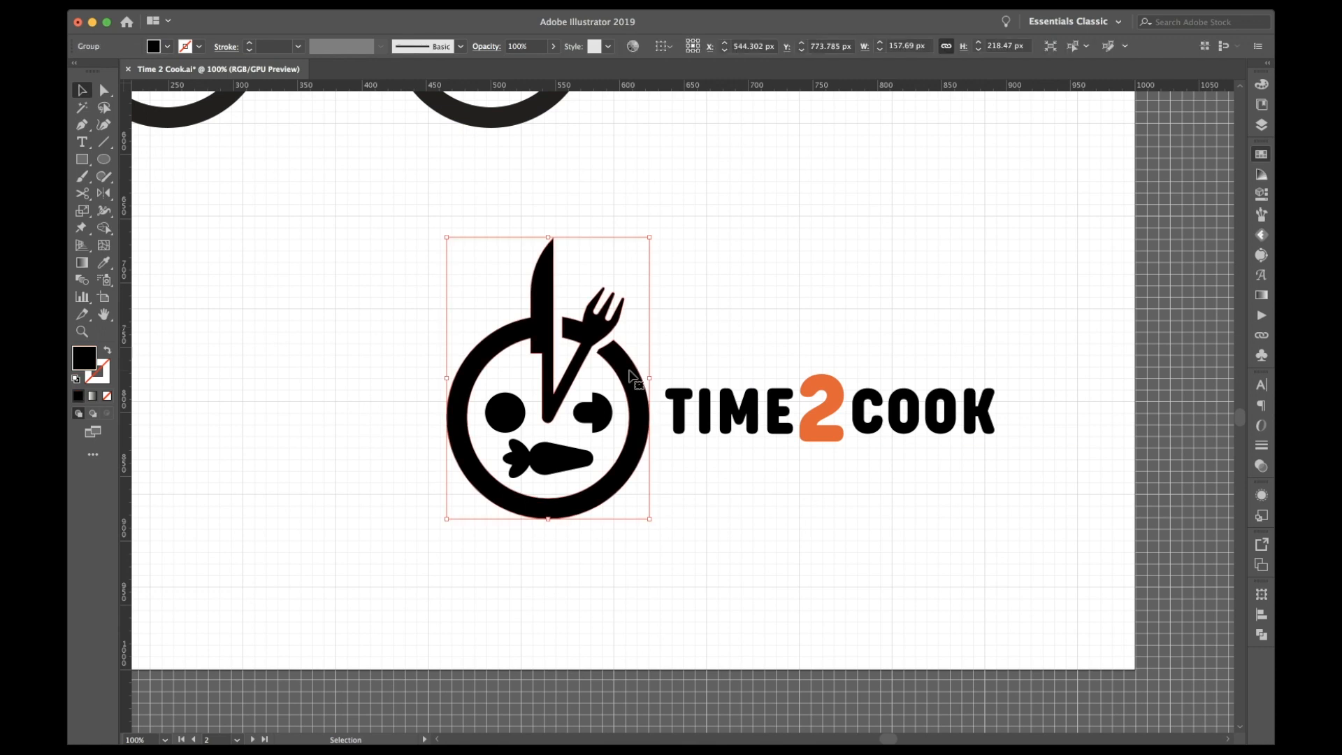
pyautogui.click(1089, 199)
pyautogui.click(833, 221)
pyautogui.hscroll(2, 833, 217)
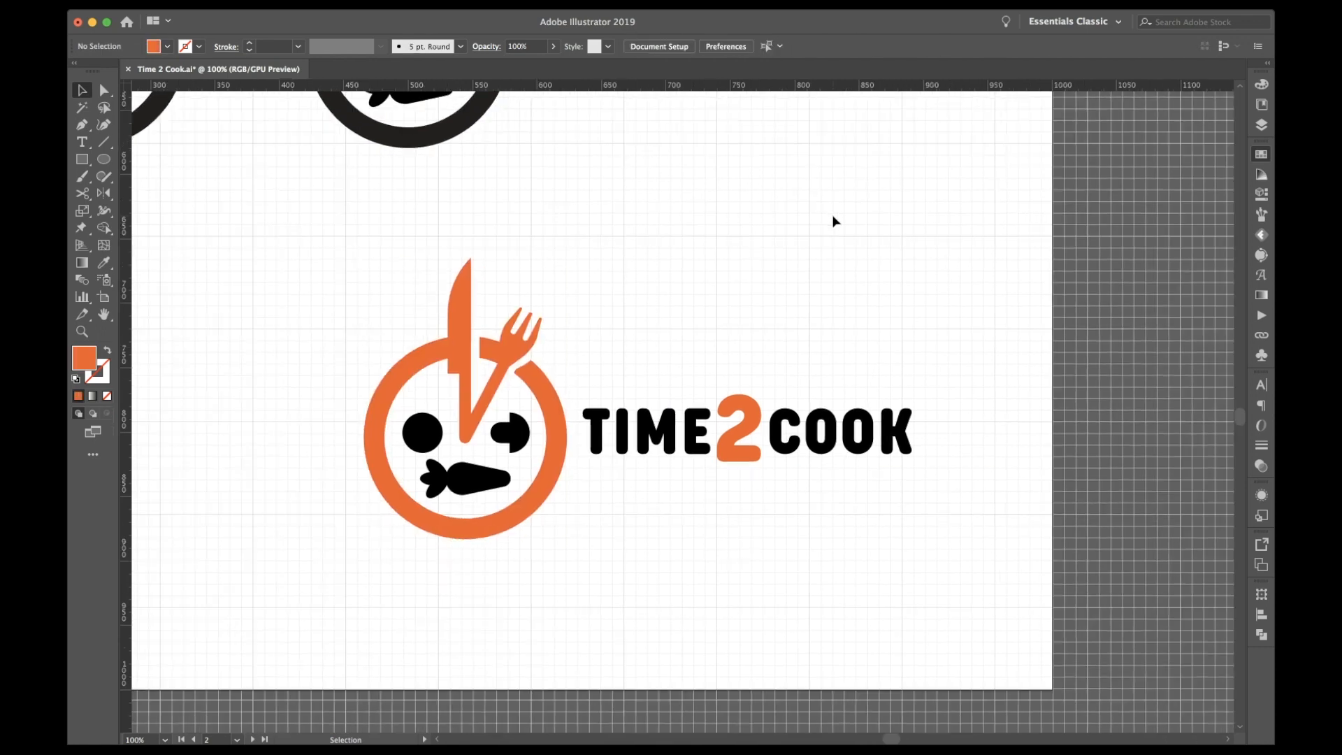
pyautogui.press('super+z')
# Step: Fill the carrot mouth with the same orange and hide the document grid
pyautogui.press('a')
pyautogui.click(465, 470)
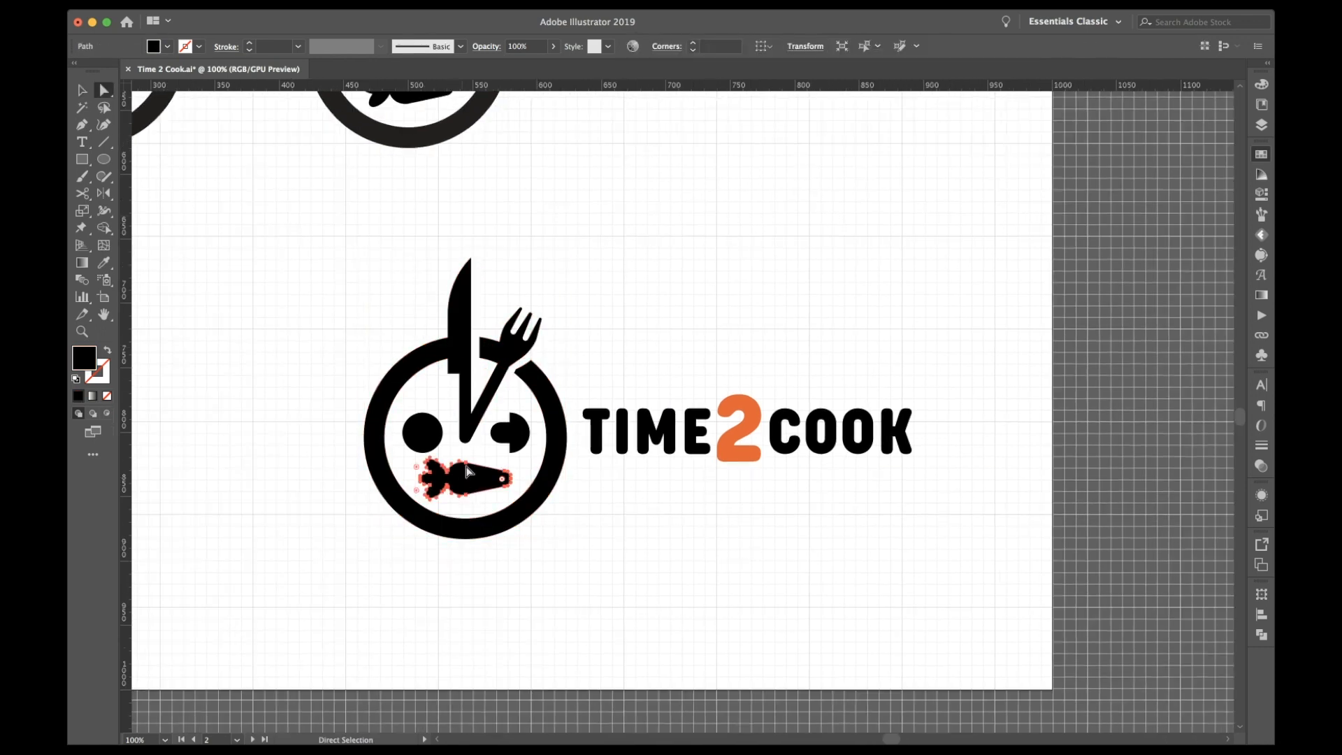
pyautogui.click(1085, 198)
pyautogui.click(859, 251)
pyautogui.press('v')
pyautogui.press('super+apostrophe')
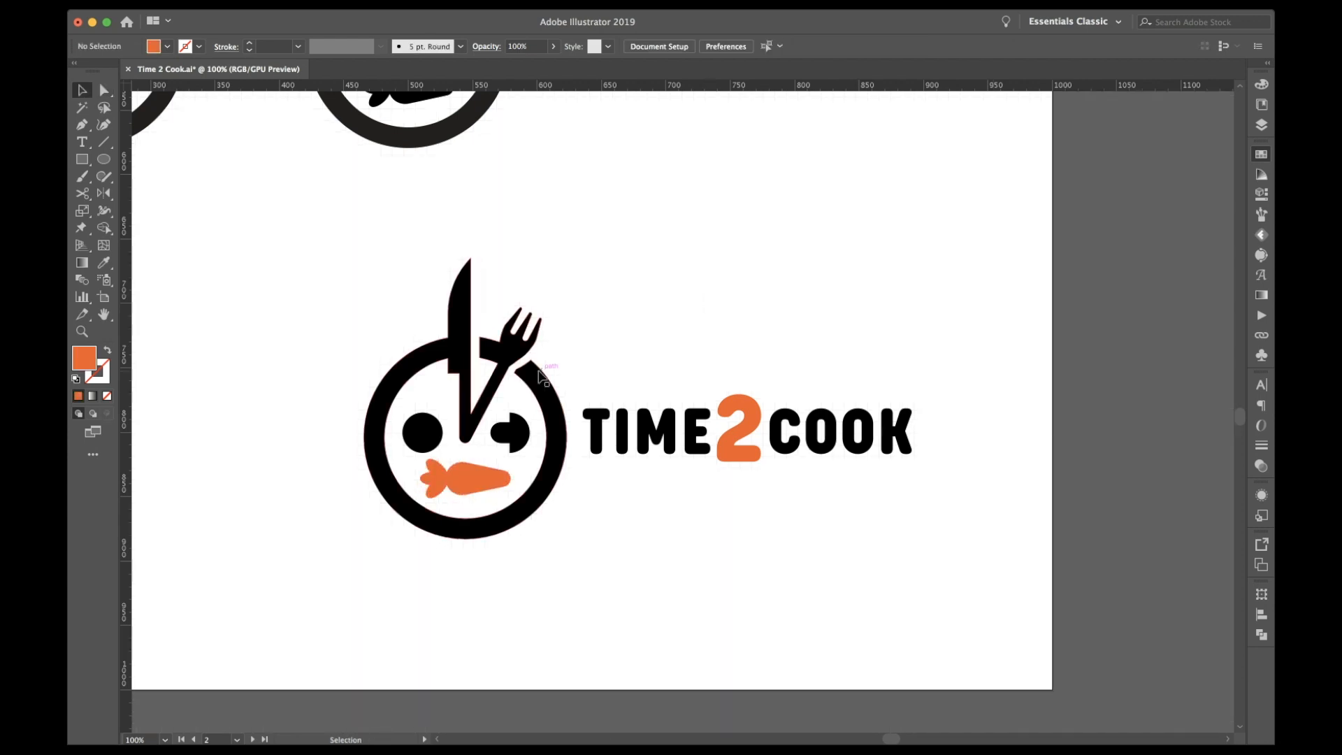
# Step: Fill the round eye and the mushroom eye with the same orange
pyautogui.press('a')
pyautogui.click(422, 432)
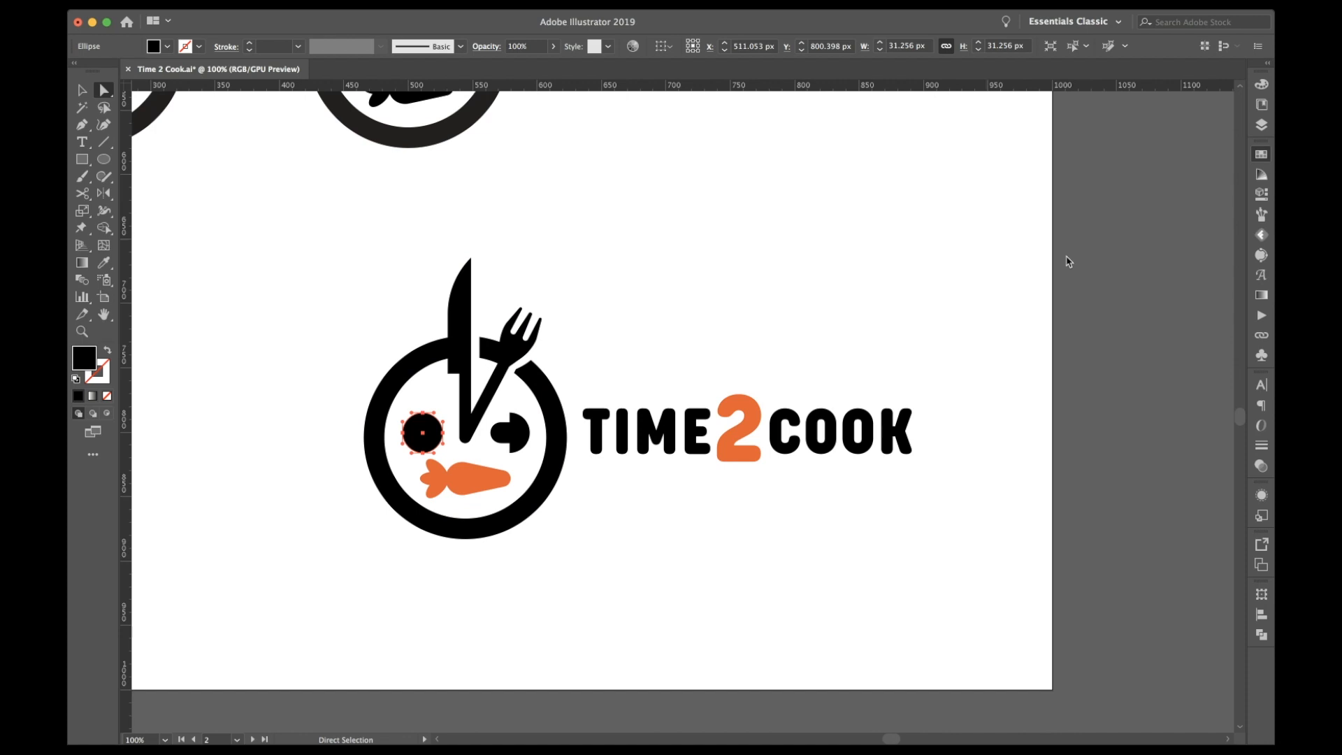
pyautogui.click(1092, 198)
pyautogui.click(880, 251)
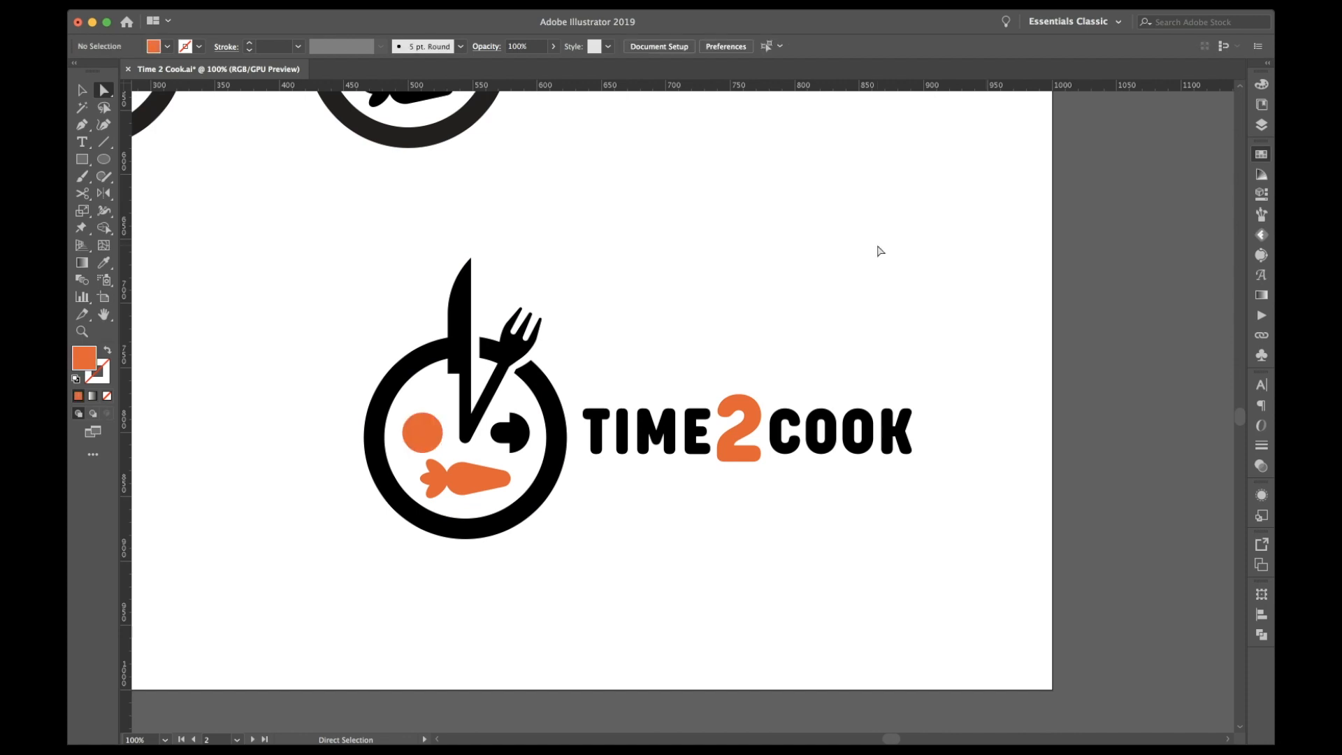
pyautogui.click(522, 439)
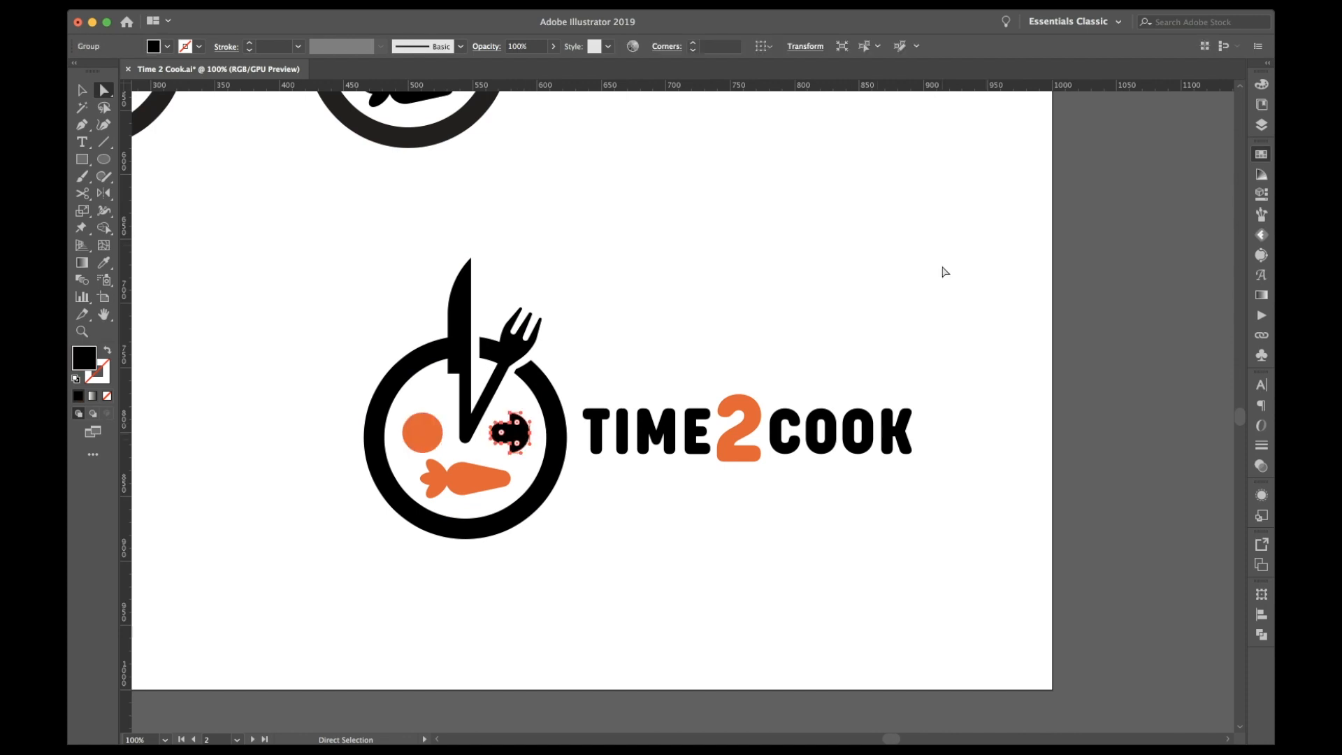
pyautogui.click(1087, 196)
pyautogui.click(745, 275)
# Step: Nudge the round eye upward and shrink it proportionally to about 27 px wide
pyautogui.press('v')
pyautogui.press('super+minus')
pyautogui.press('super+minus')
pyautogui.press('super+minus')
pyautogui.press('super+plus')
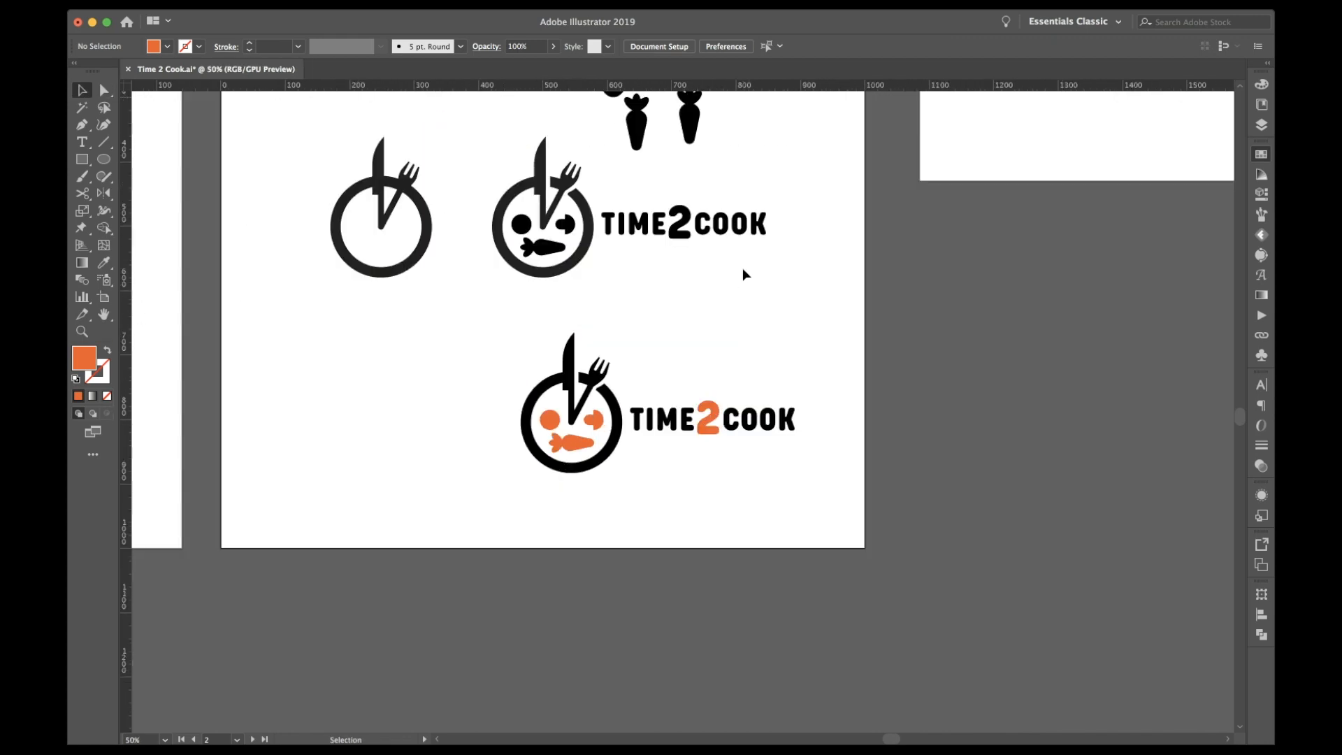
pyautogui.press('super+plus')
pyautogui.press('super+plus')
pyautogui.click(428, 434)
pyautogui.hotkey('shift', 'Up')
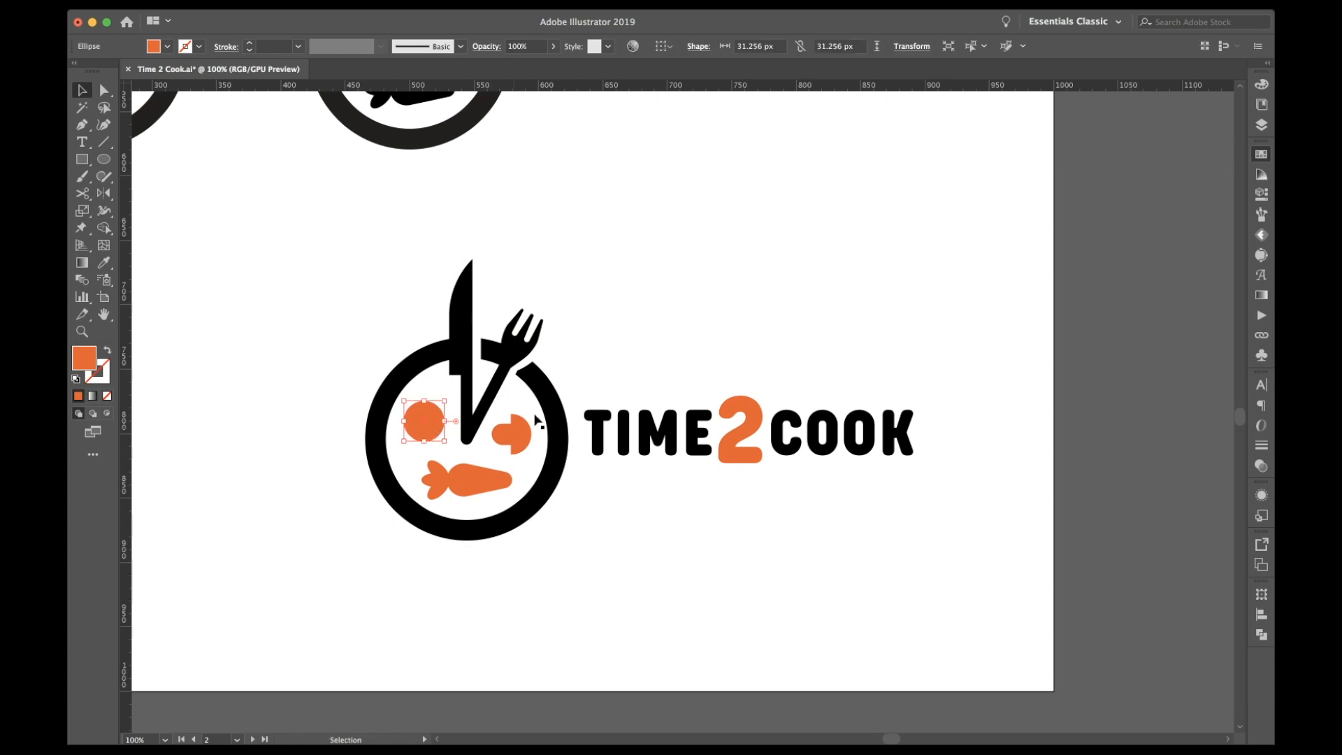
pyautogui.moveTo(444, 401); pyautogui.dragTo(442, 404)
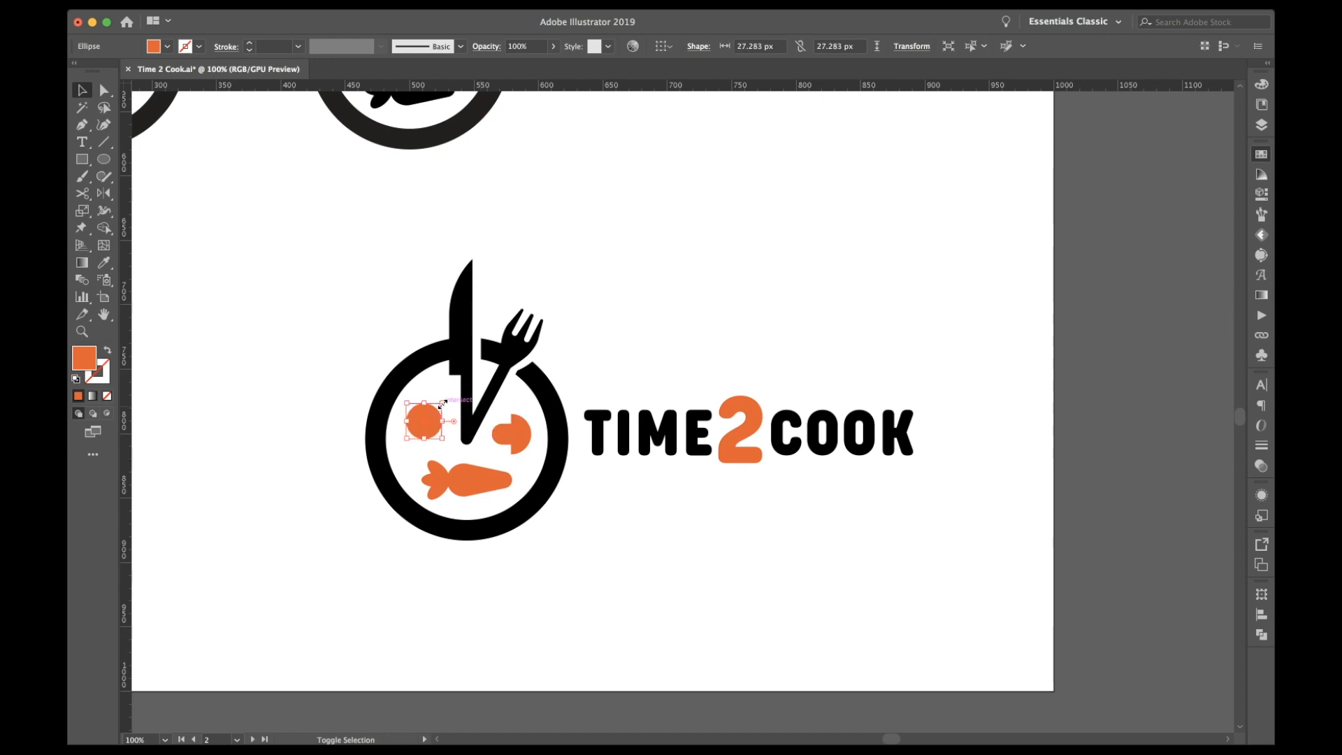
pyautogui.click(671, 335)
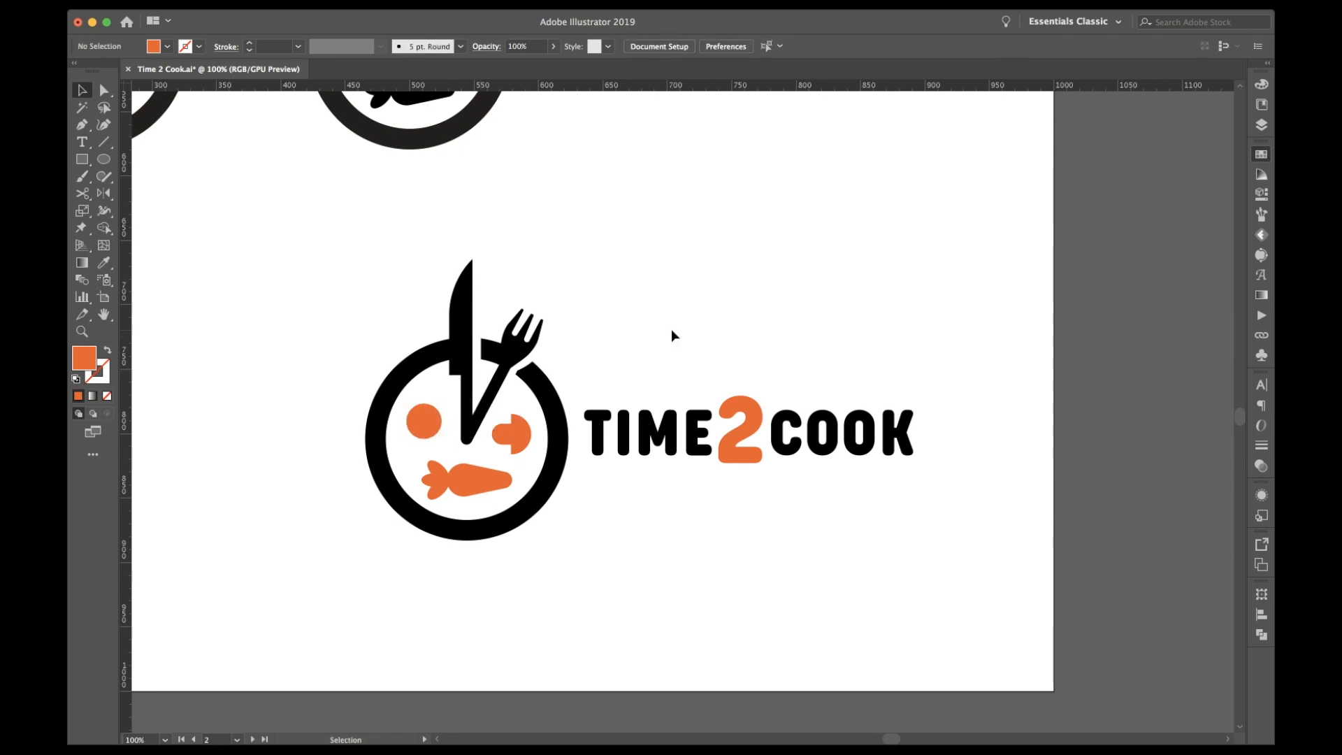
# Step: Align the round eye and the mushroom eye on their vertical centres
pyautogui.click(523, 447)
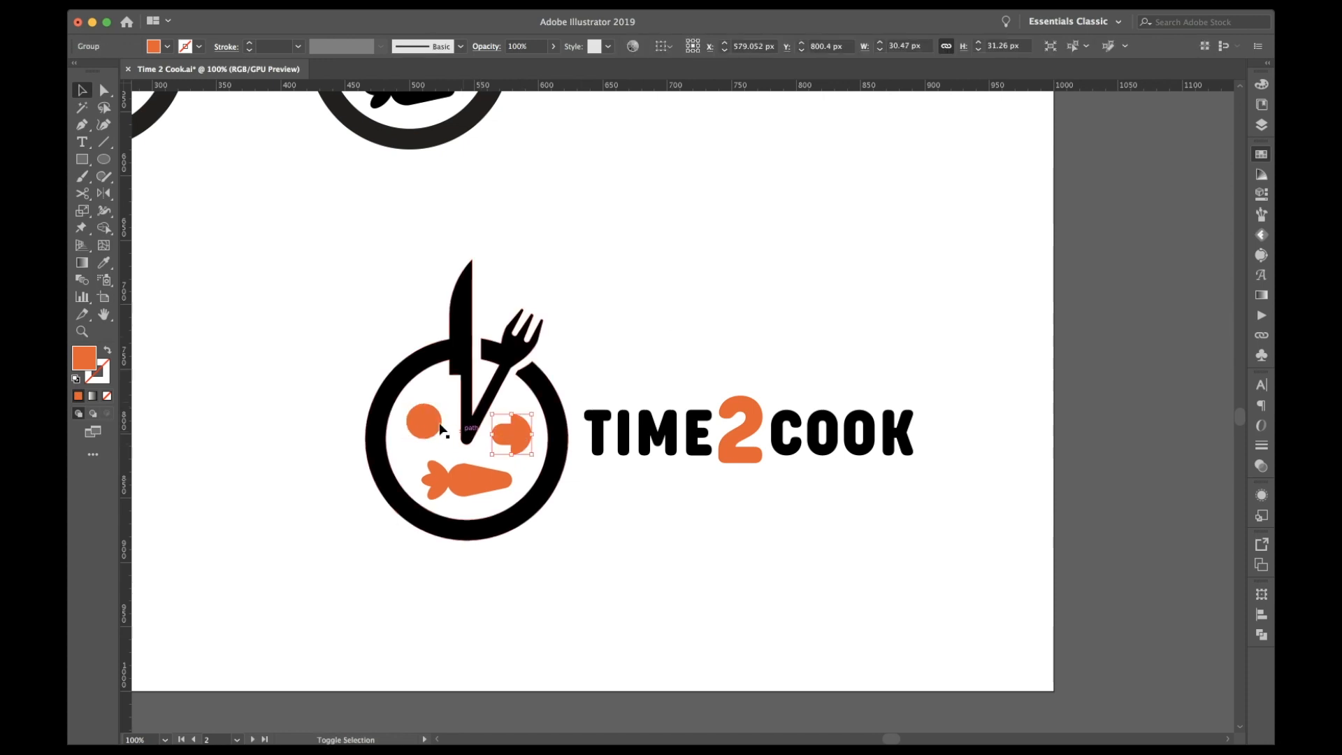
pyautogui.keyDown('shift'); pyautogui.click(421, 418); pyautogui.keyUp('shift')
pyautogui.click(787, 47)
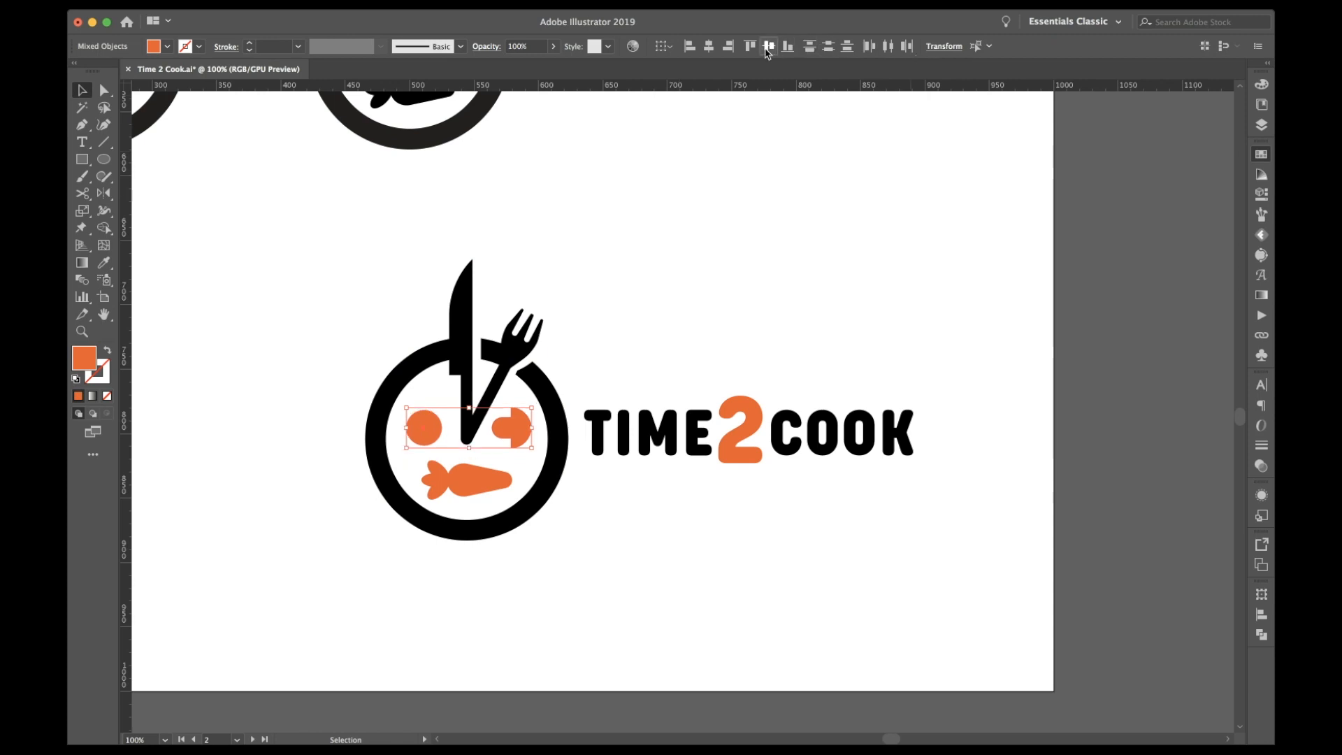
pyautogui.click(790, 182)
# Step: Centre the carrot mouth horizontally with the clock ring and nudge it slightly upward
pyautogui.click(480, 488)
pyautogui.keyDown('shift'); pyautogui.click(534, 508); pyautogui.keyUp('shift')
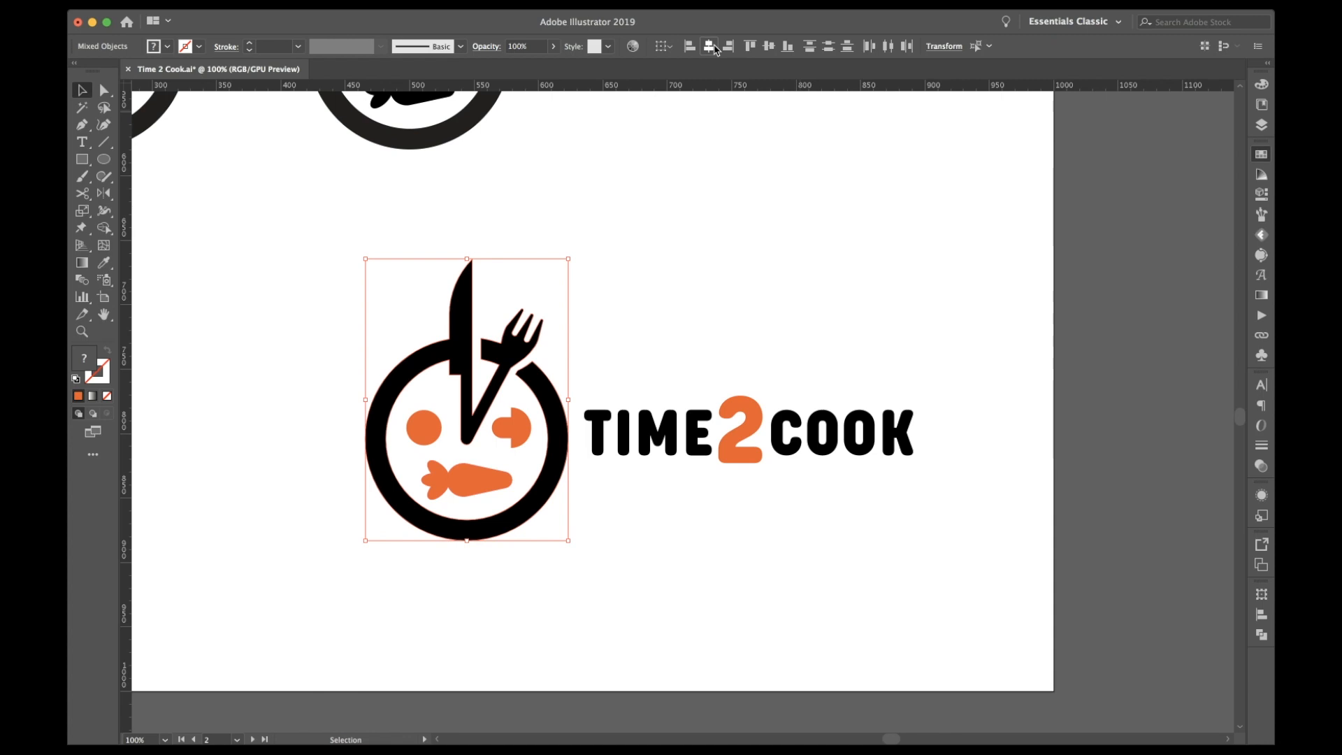
pyautogui.click(713, 152)
pyautogui.click(480, 492)
pyautogui.press('Up')
pyautogui.press('Up')
pyautogui.press('Up')
pyautogui.click(685, 248)
# Step: Copy the coloured logo and wordmark onto the empty landscape artboard and group the copy
pyautogui.press('super+minus')
pyautogui.press('super+minus')
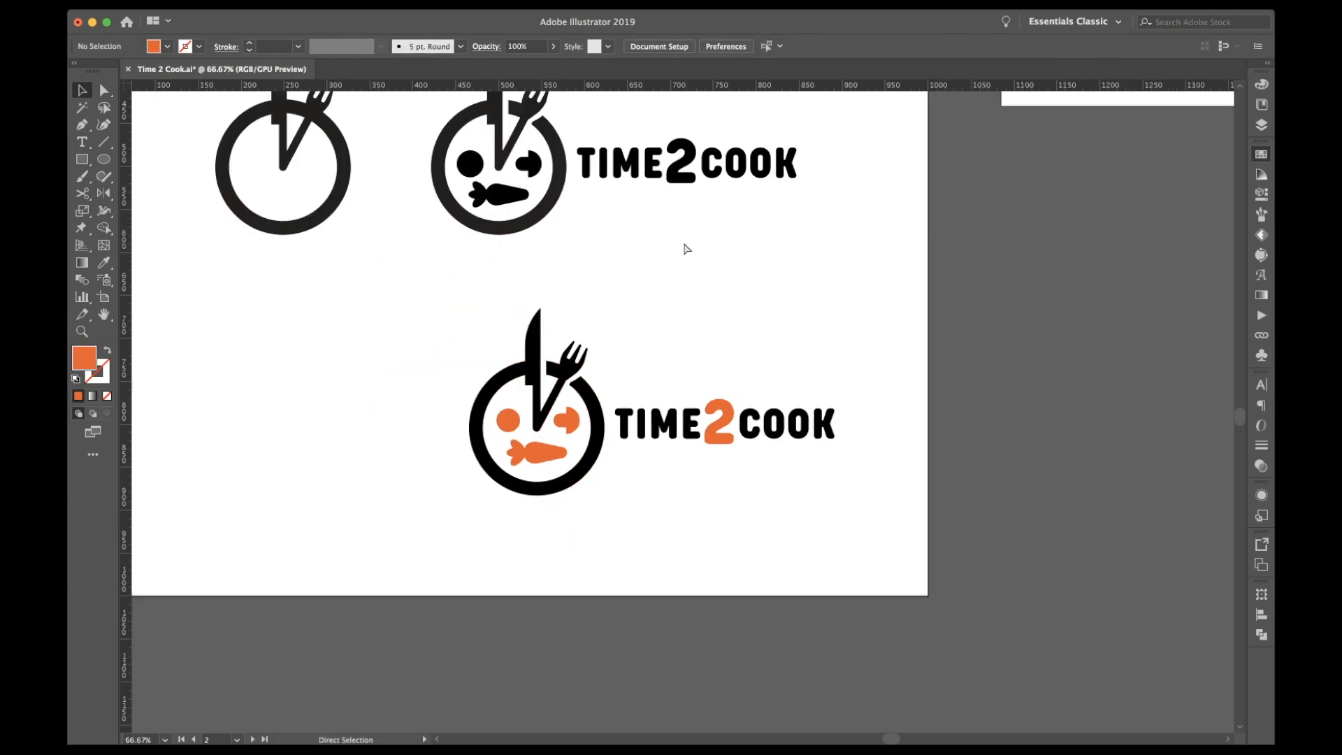
pyautogui.scroll(2, 689, 378)
pyautogui.hscroll(2, 629, 391)
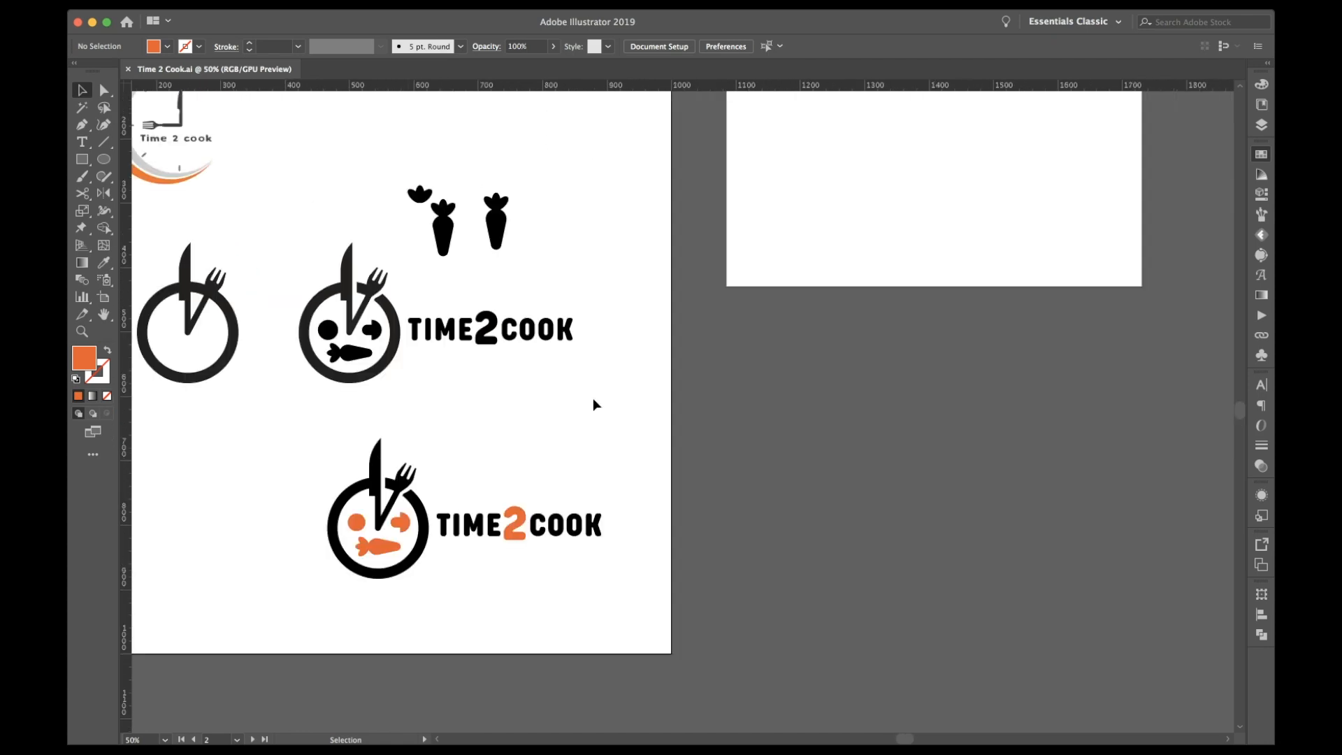
pyautogui.moveTo(329, 464); pyautogui.dragTo(647, 675)
pyautogui.hscroll(3, 647, 675)
pyautogui.moveTo(430, 543); pyautogui.dragTo(831, 202)
pyautogui.scroll(3, 831, 202)
pyautogui.hscroll(3, 831, 202)
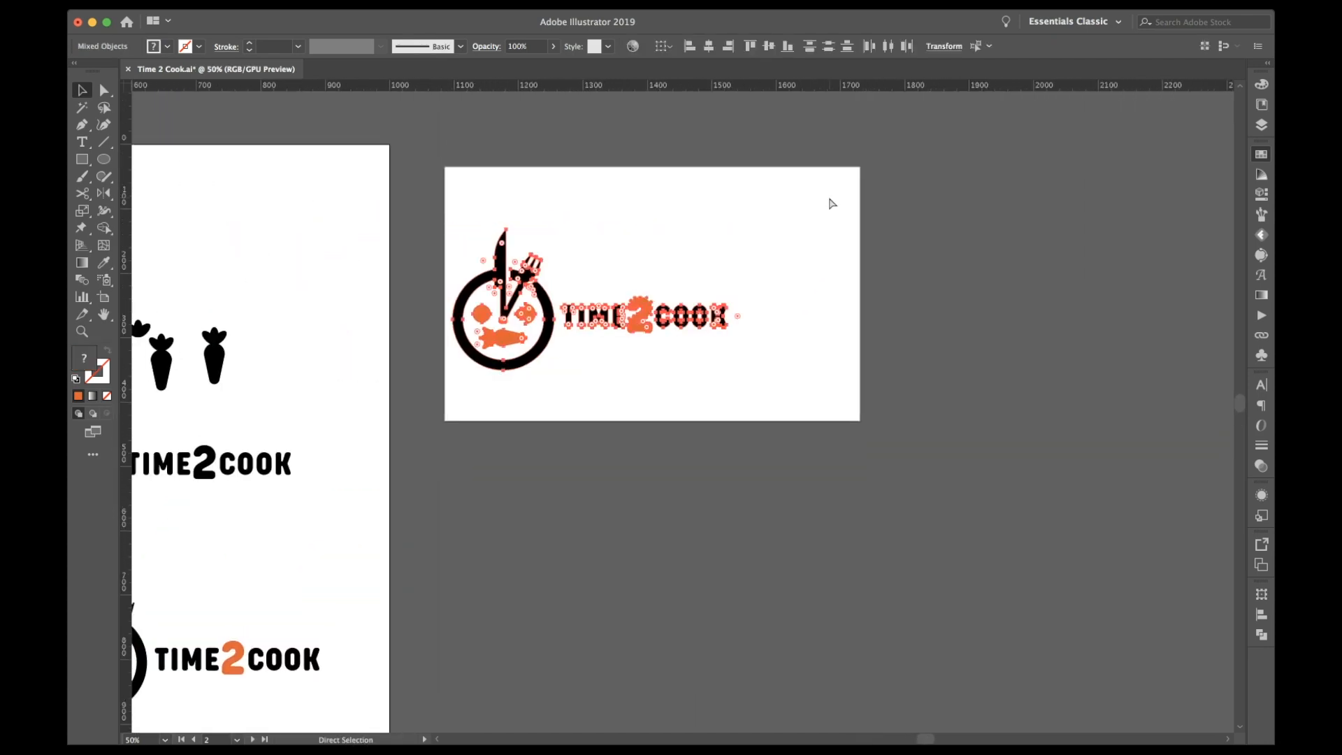
pyautogui.press('super+g')
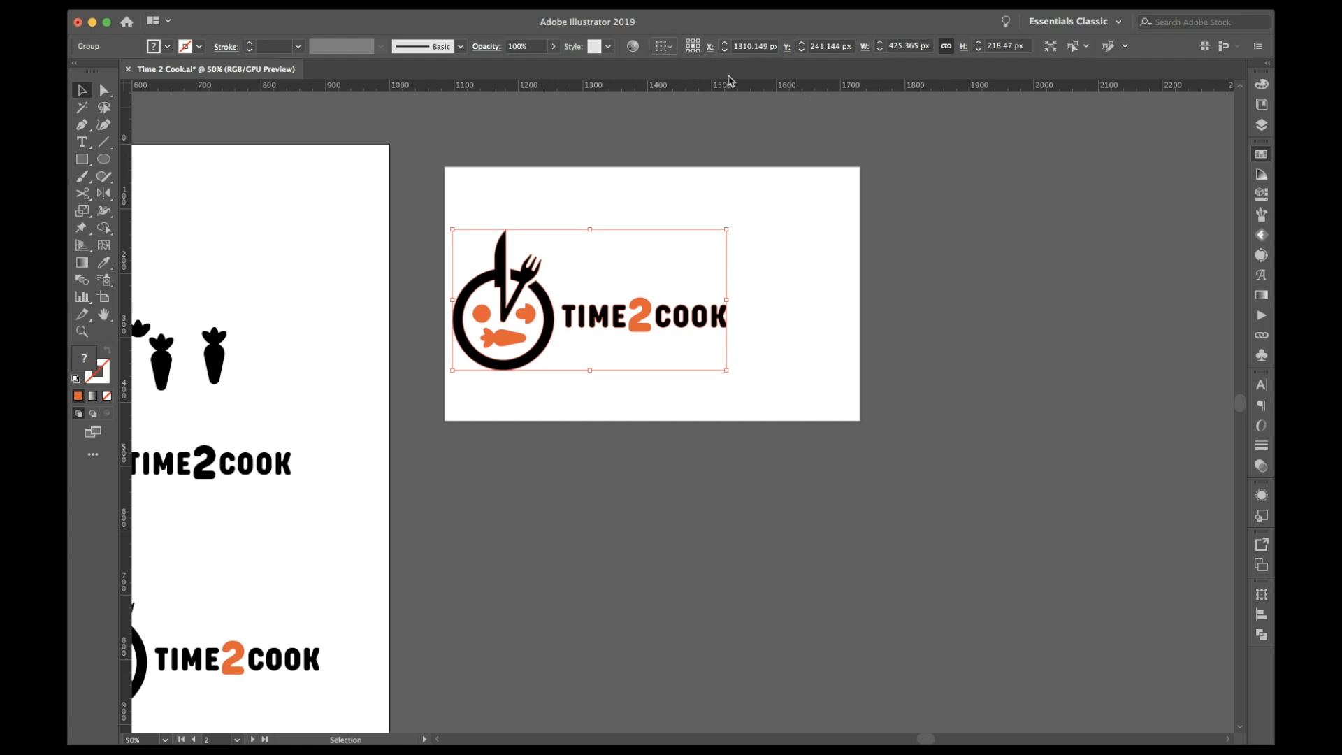
# Step: Centre the grouped logo horizontally and vertically on the landscape artboard, using alignment to the artboard
pyautogui.click(662, 46)
pyautogui.click(700, 92)
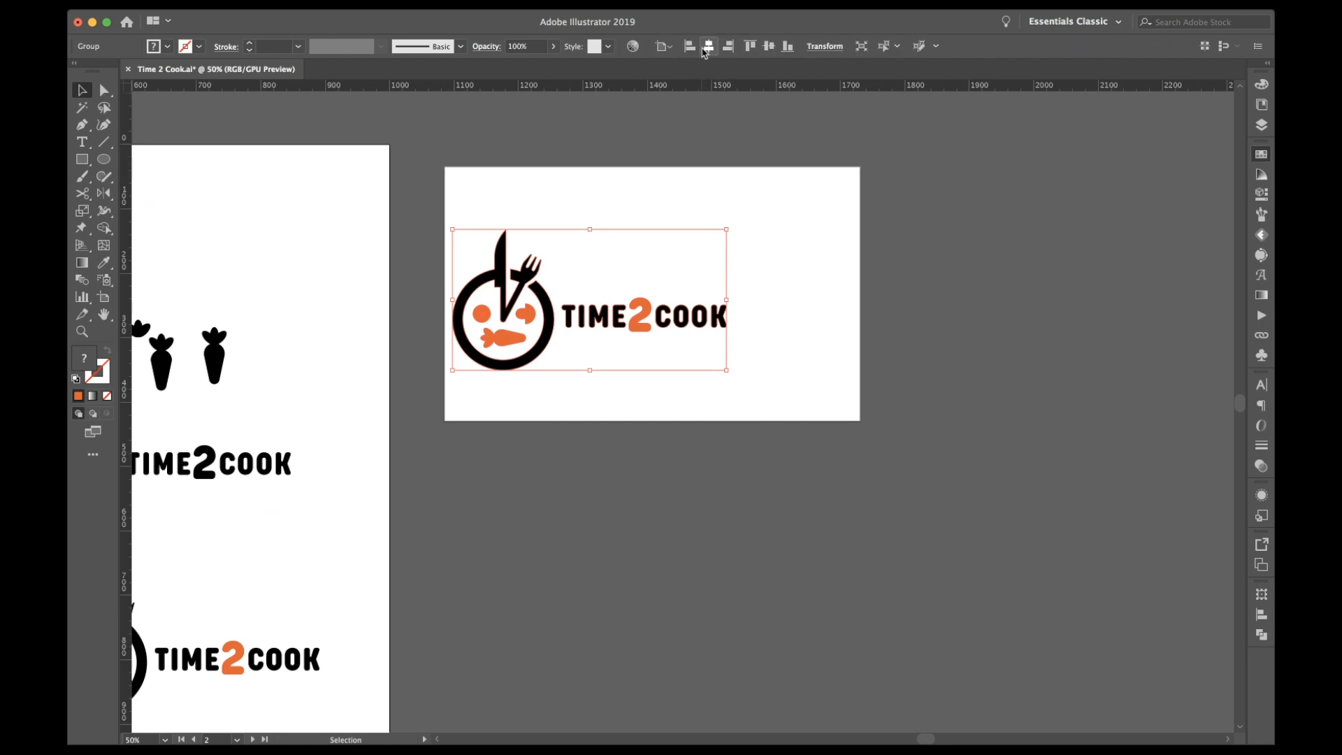
pyautogui.click(707, 46)
pyautogui.press('super+z')
pyautogui.click(693, 201)
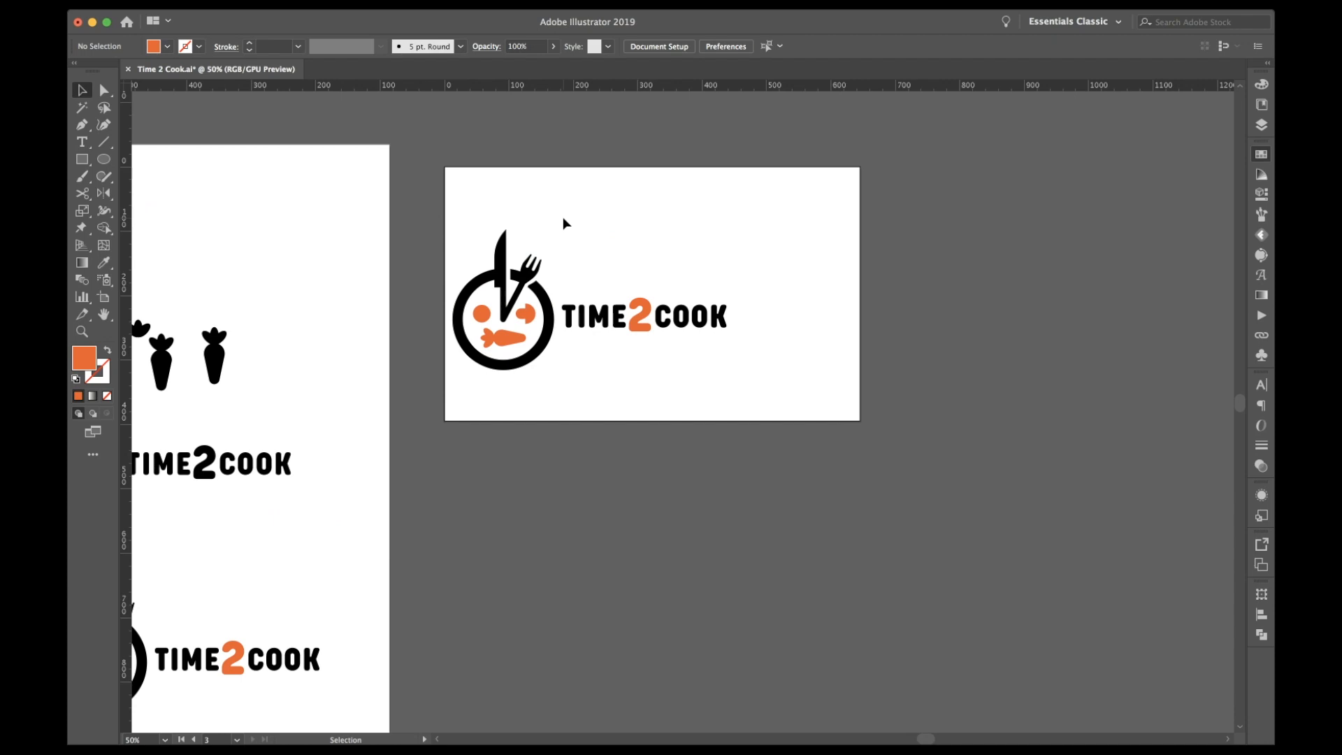
pyautogui.moveTo(564, 218); pyautogui.dragTo(707, 422)
pyautogui.click(708, 46)
pyautogui.click(769, 46)
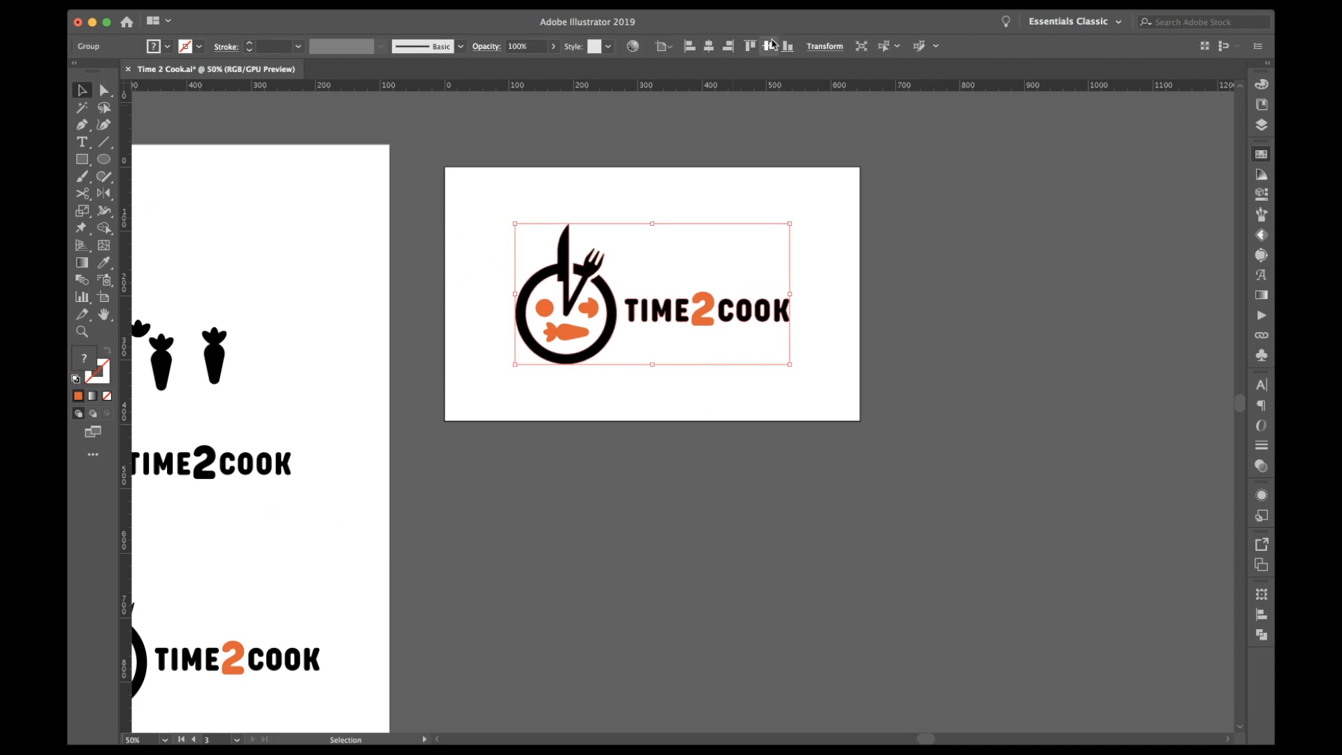
pyautogui.click(723, 224)
# Step: Duplicate the landscape artboard directly below itself and delete the logo from the duplicate
pyautogui.hscroll(-3, 247, 208)
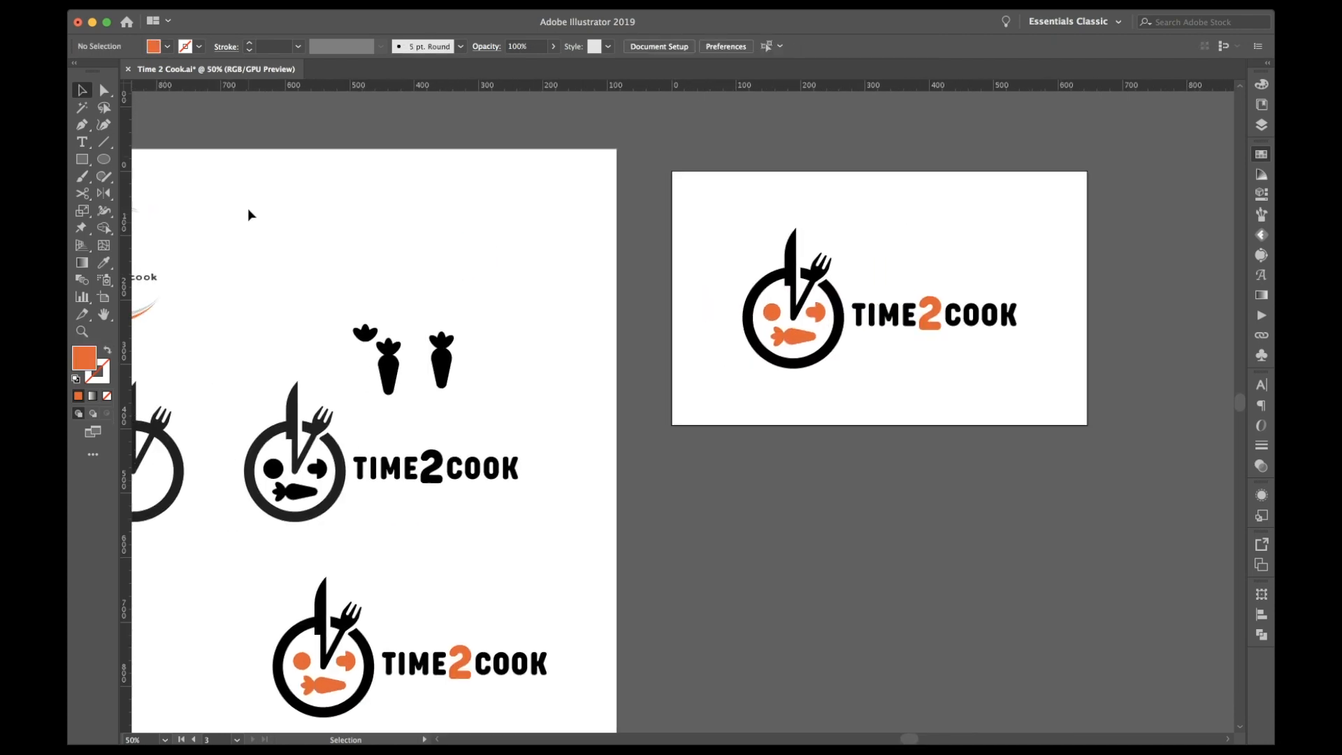
pyautogui.hscroll(5, 638, 211)
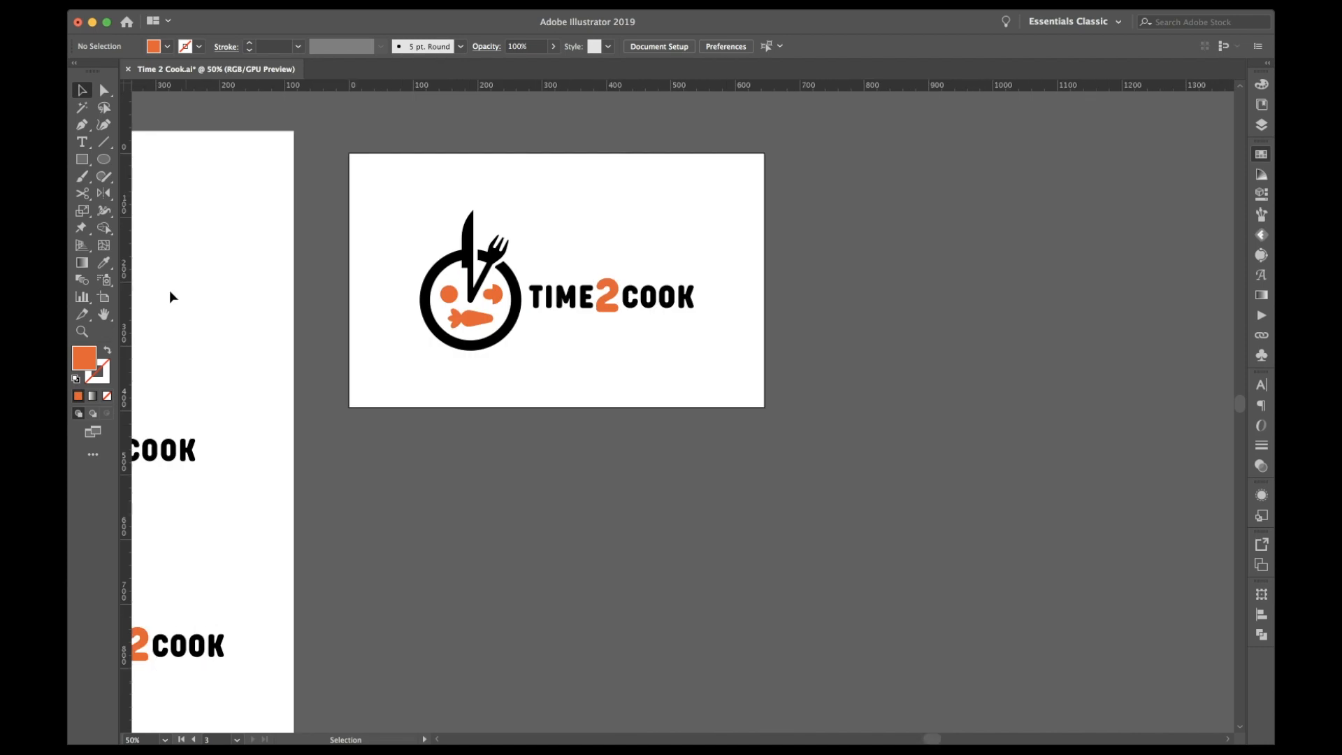
pyautogui.click(104, 297)
pyautogui.moveTo(533, 236); pyautogui.dragTo(536, 515)
pyautogui.press('v')
pyautogui.moveTo(537, 515); pyautogui.dragTo(618, 636)
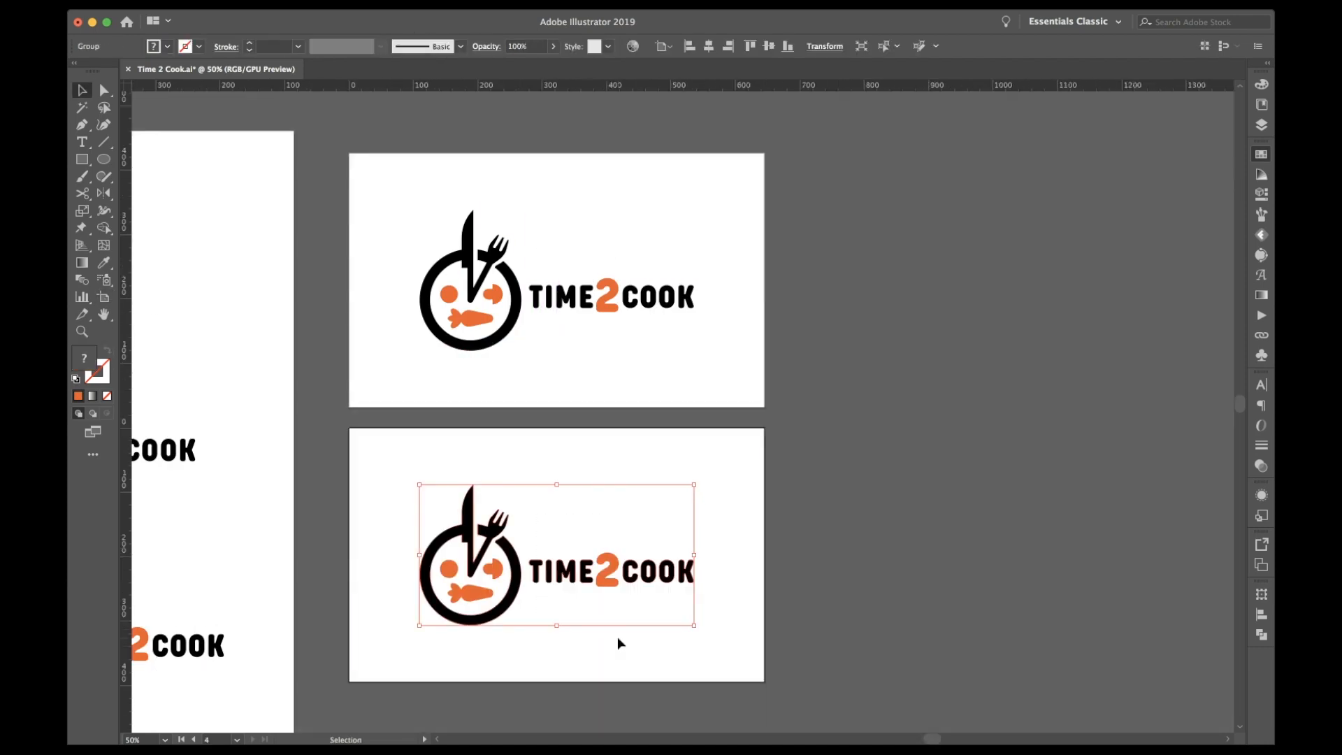
pyautogui.press('Delete')
# Step: Copy the original Time 2 cook clock logo image onto the empty lower artboard
pyautogui.hscroll(-13, 440, 443)
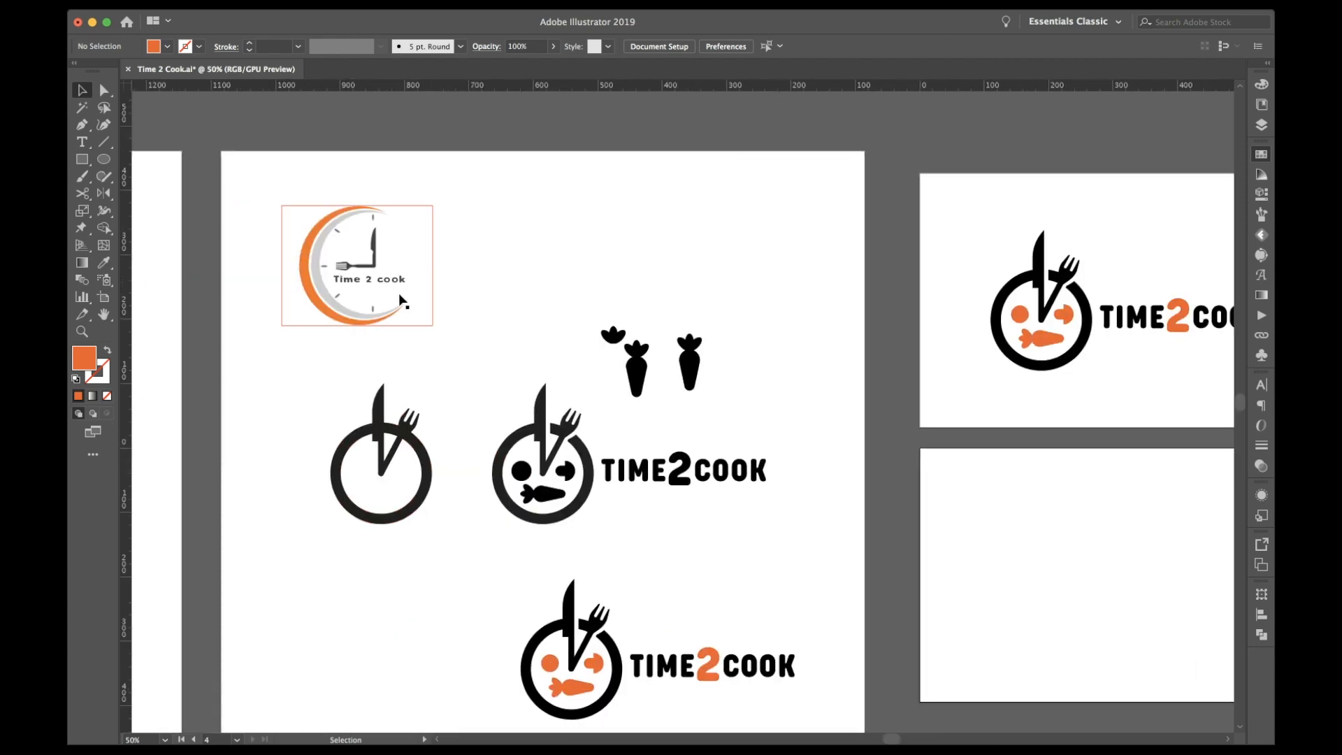
pyautogui.click(401, 297)
pyautogui.hscroll(11, 389, 286)
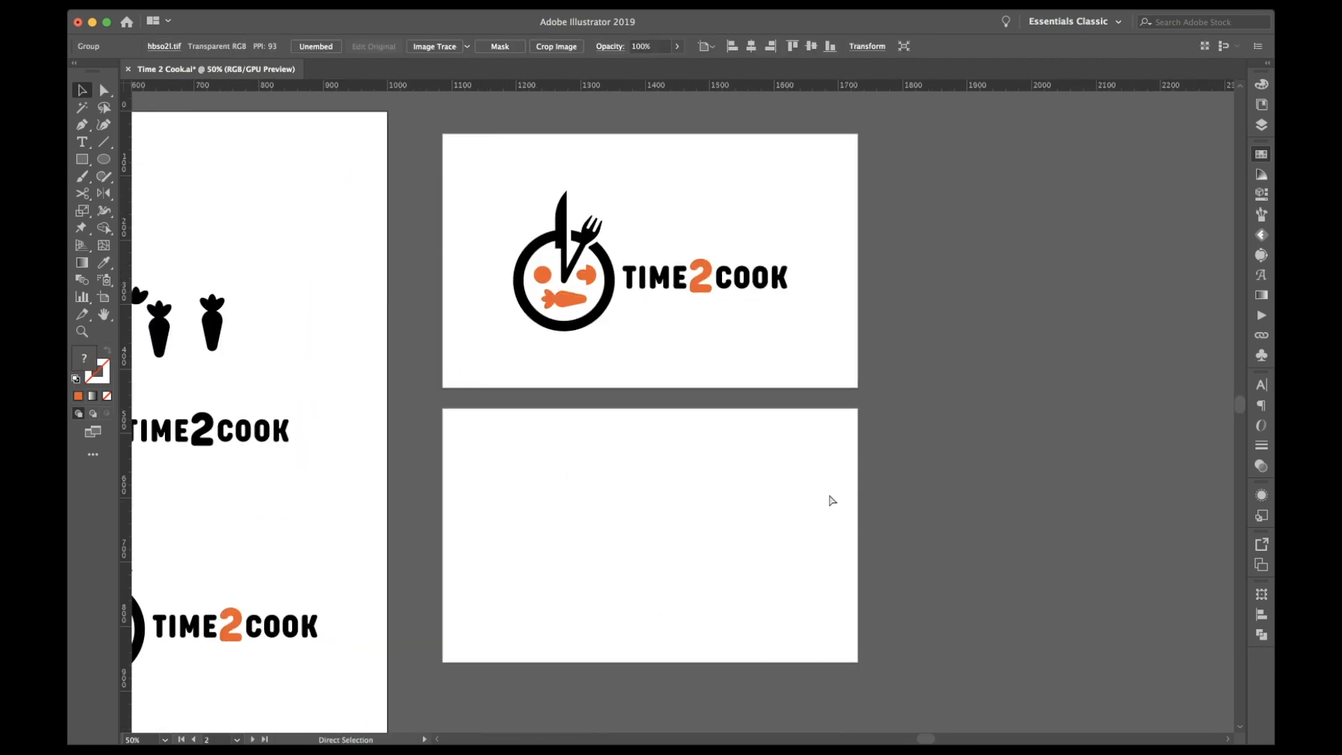
pyautogui.hotkey('ctrl', 'v')
pyautogui.moveTo(699, 455); pyautogui.dragTo(643, 552)
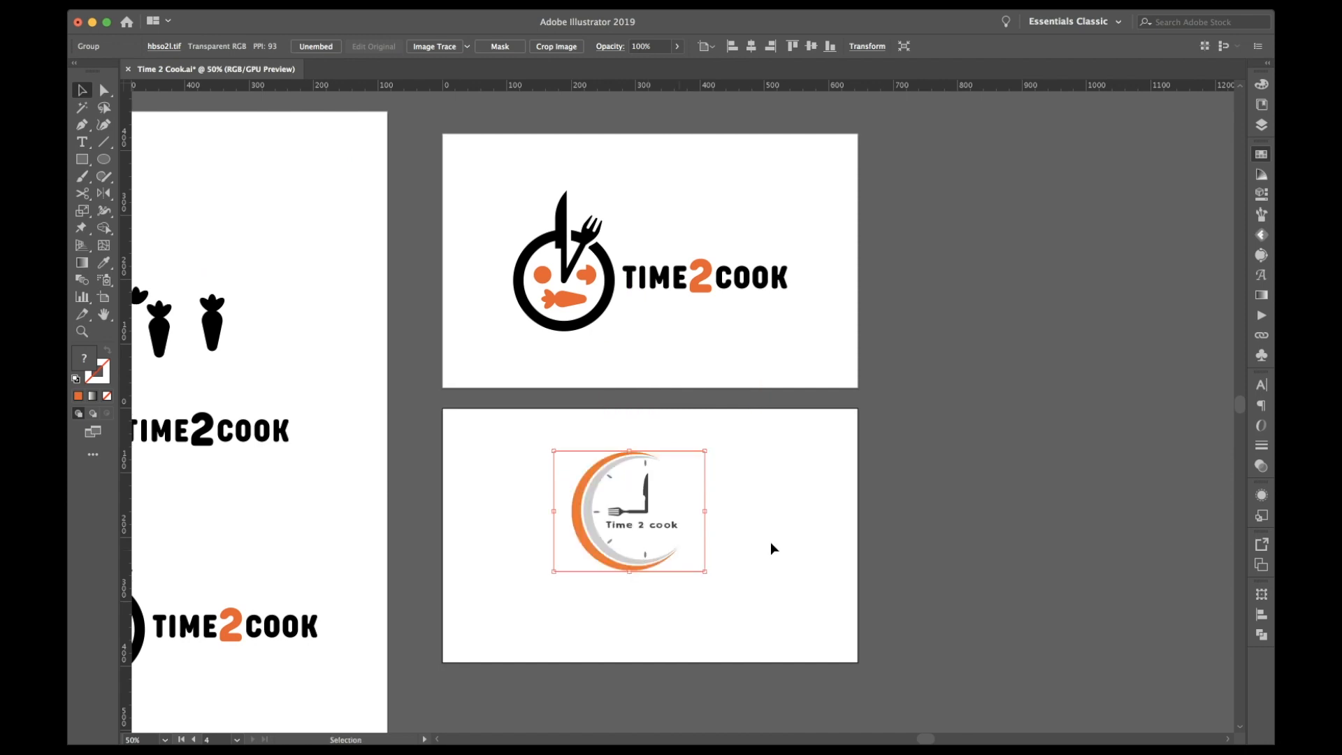
pyautogui.click(771, 545)
pyautogui.hotkey('ctrl', '=')
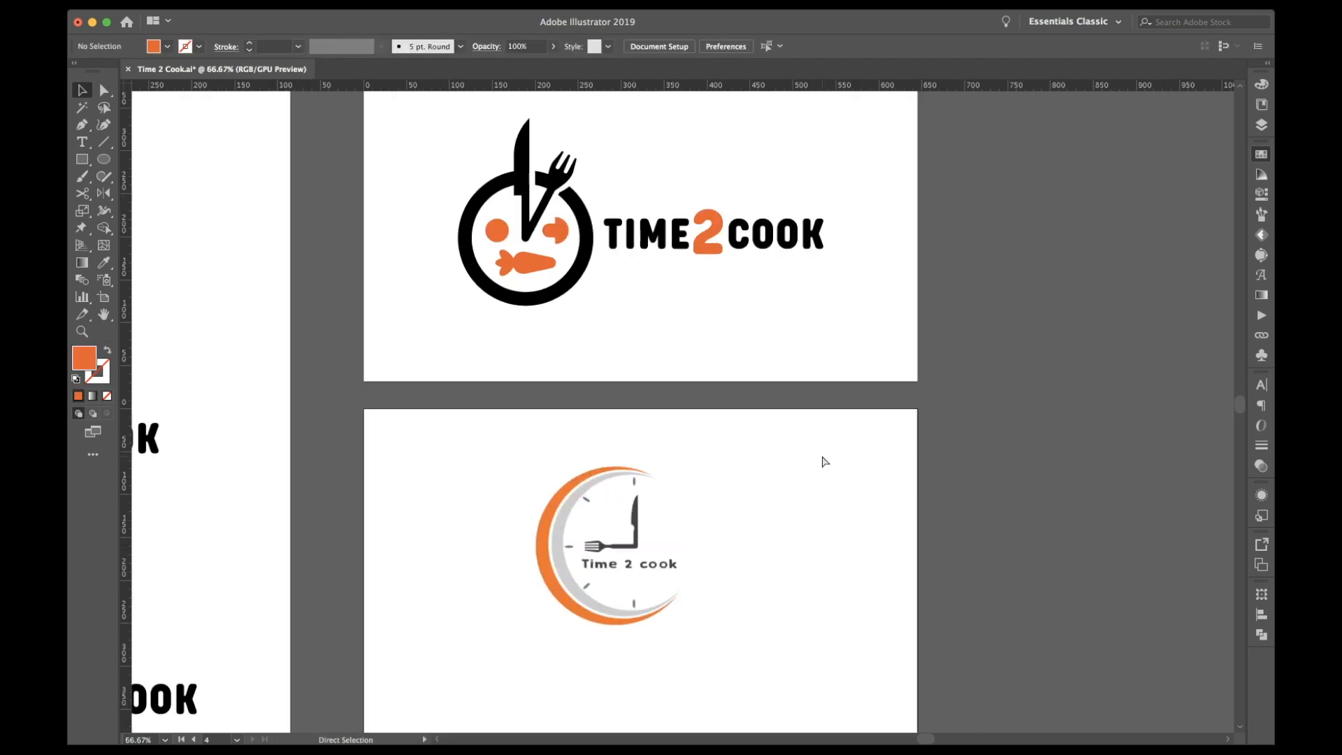
pyautogui.scroll(1, 822, 456)
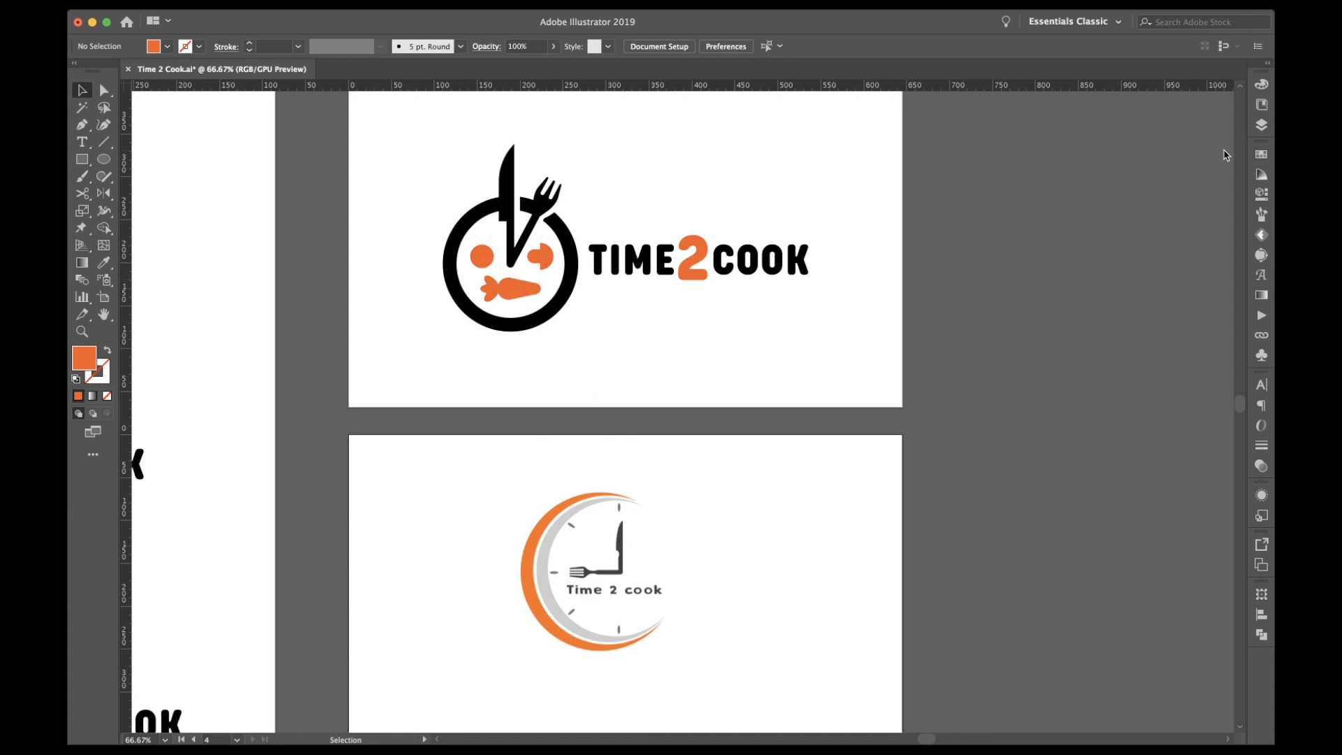
pyautogui.hscroll(-2, 946, 439)
pyautogui.scroll(1, 945, 439)
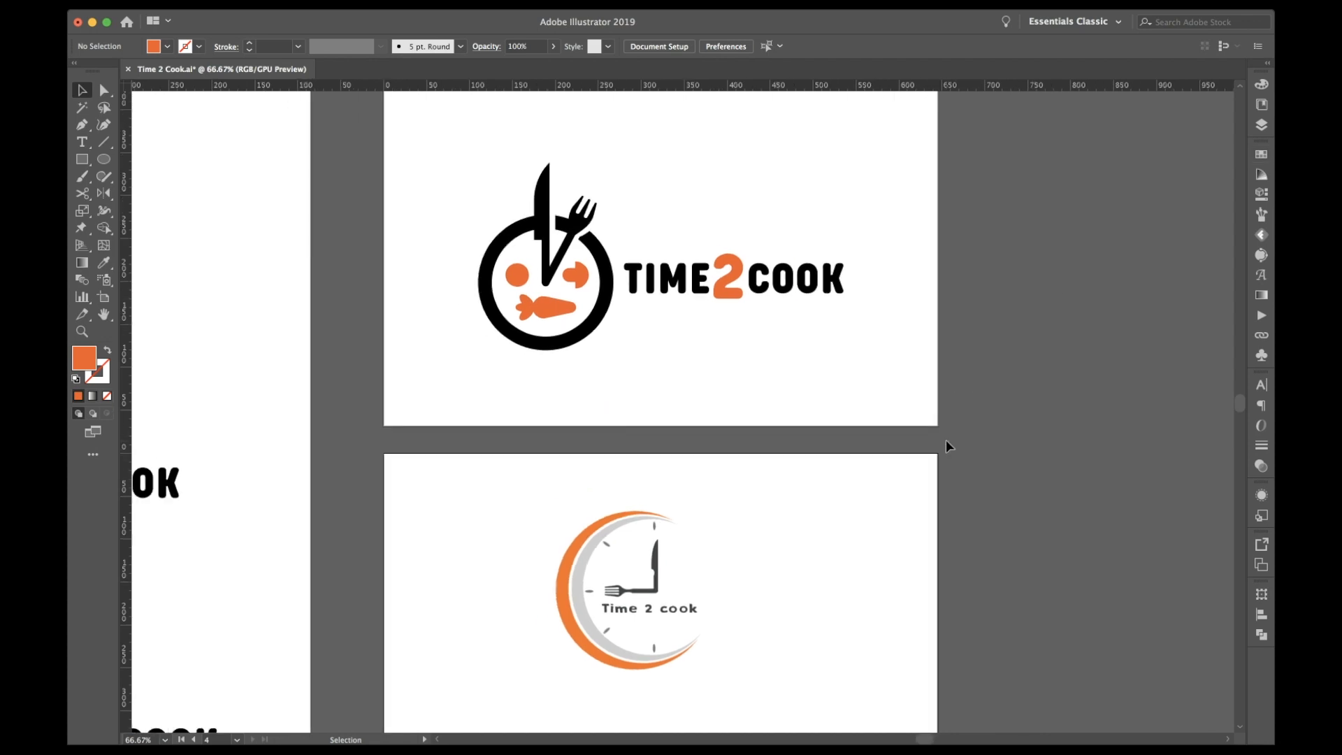